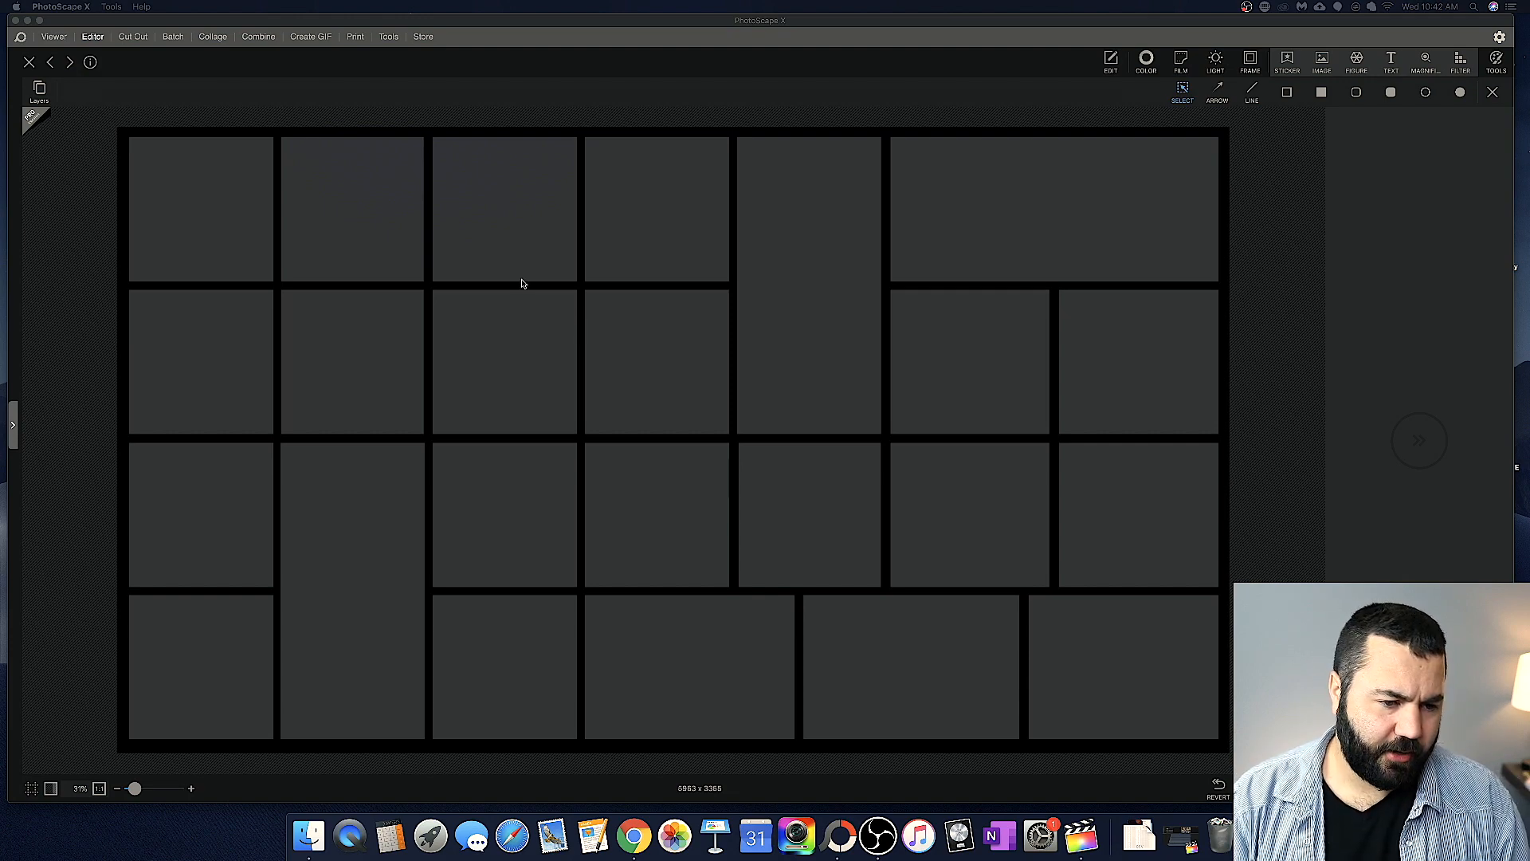
left_click(468, 236)
left_click(474, 231)
left_click_drag(382, 232, 510, 351)
left_click(215, 241)
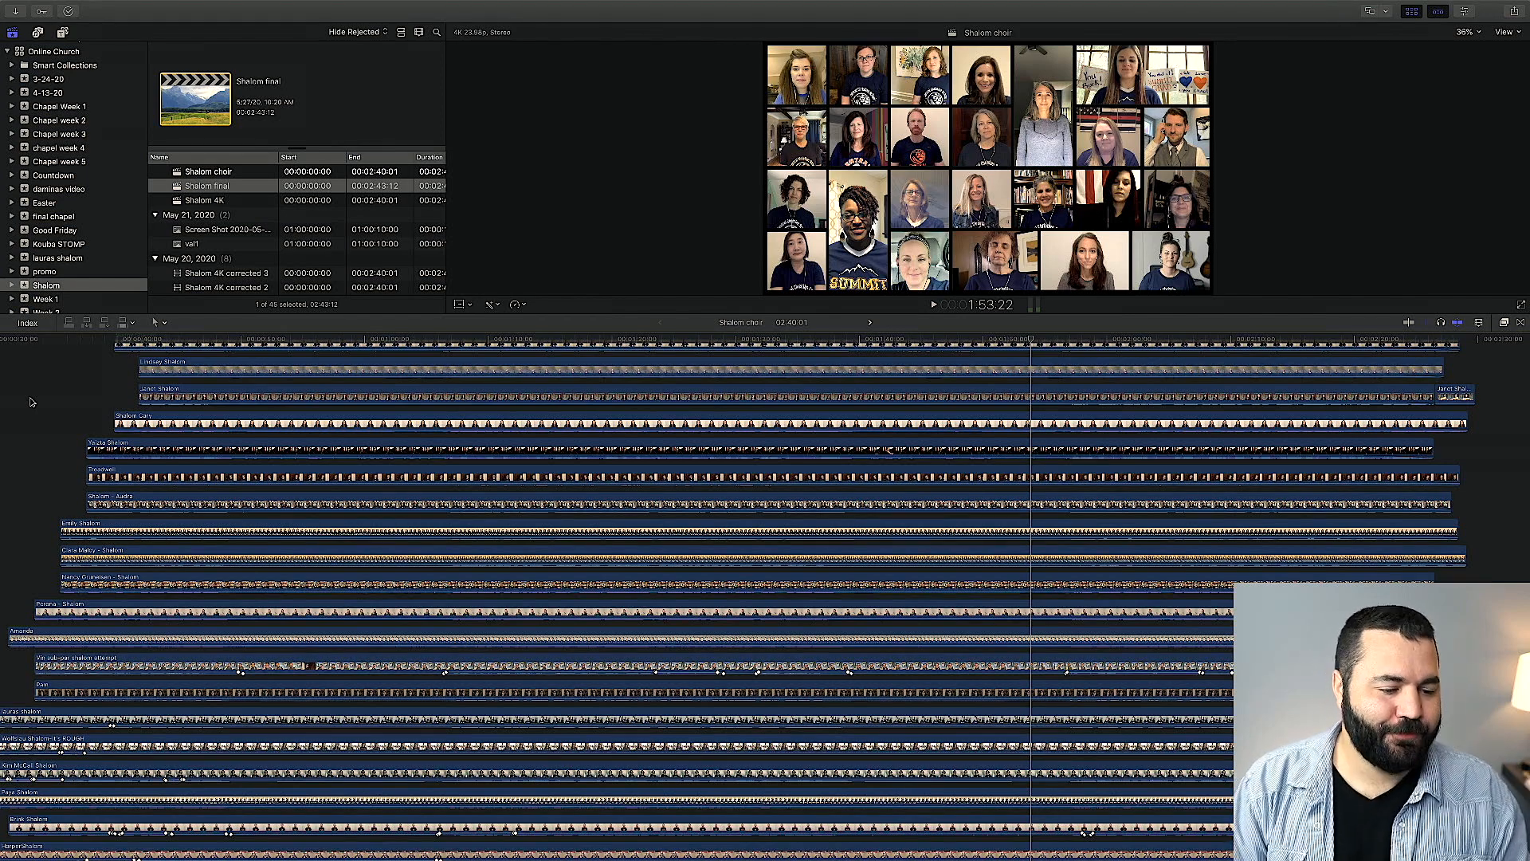
- In the Shalom choir project in Final Cut Pro, review the timeline's opening and its video wall and recording track base clips
scroll(512, 502, "down", 5)
scroll(513, 502, "left", 8)
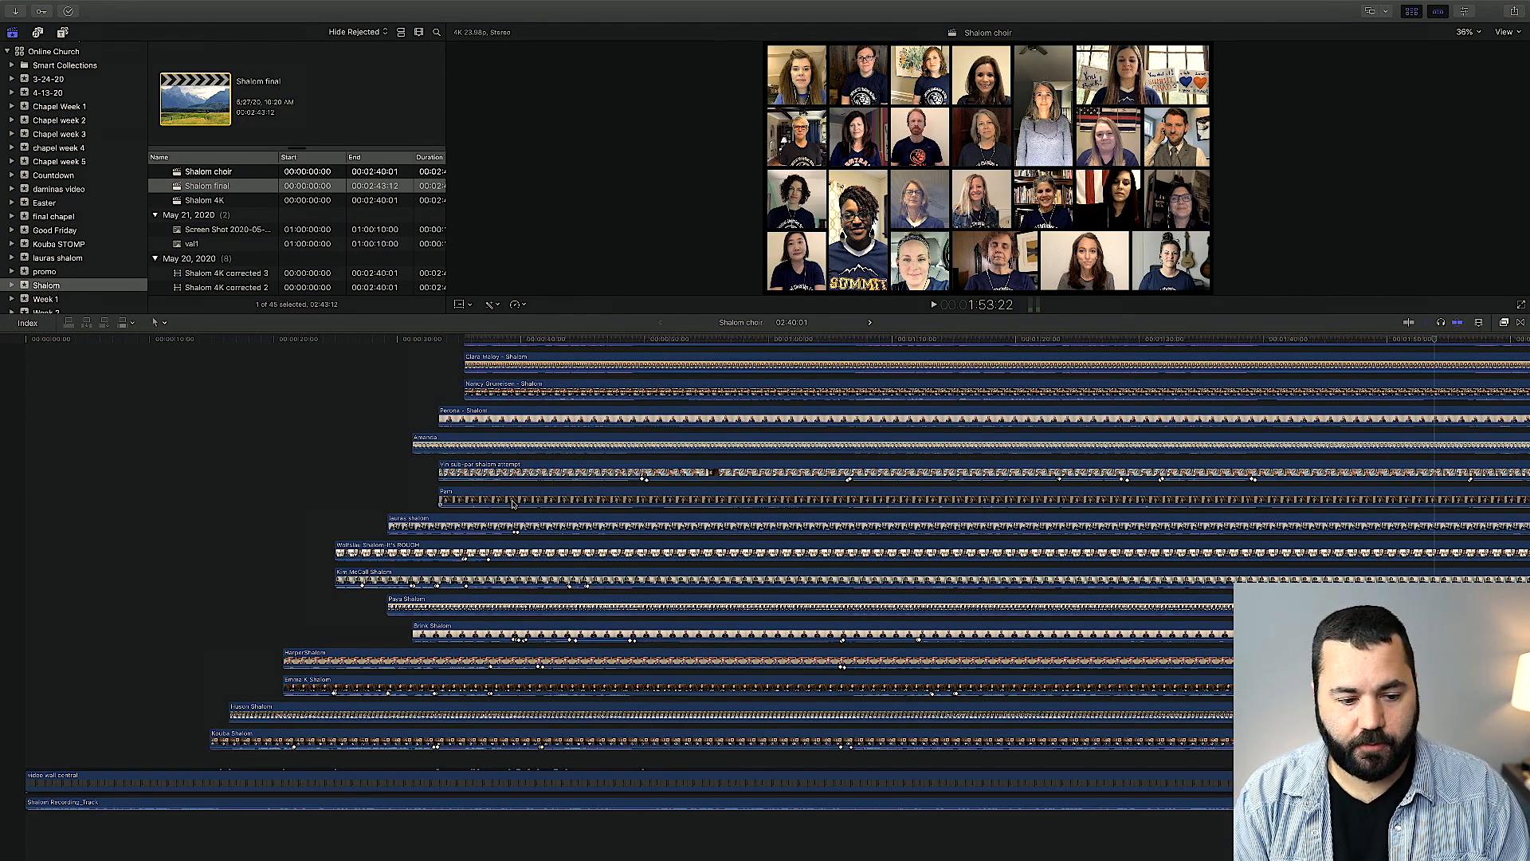
scroll(513, 504, "down", 3)
left_click(157, 341)
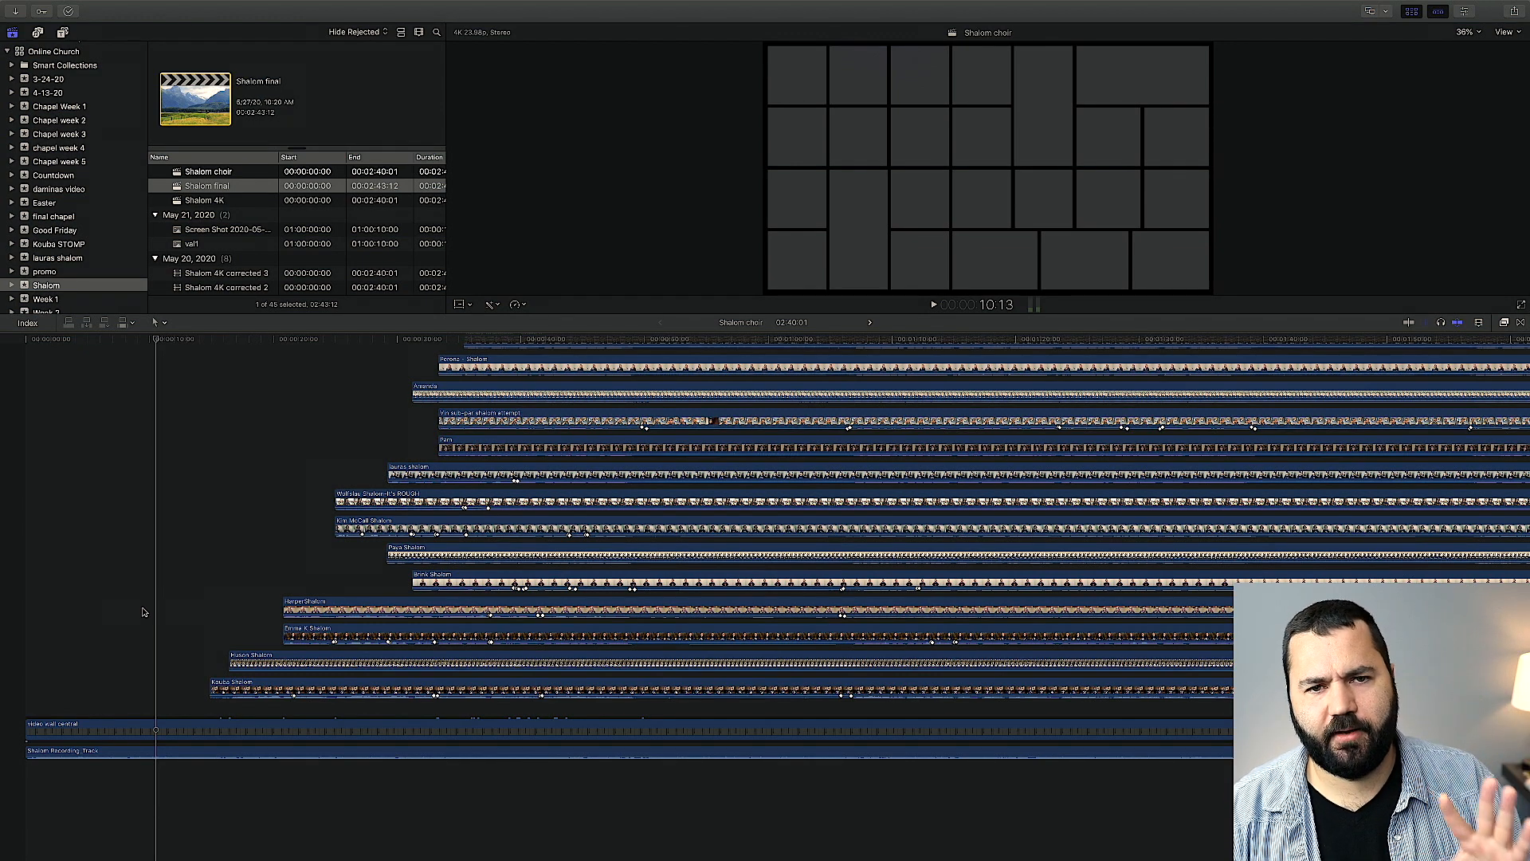
left_click(100, 750)
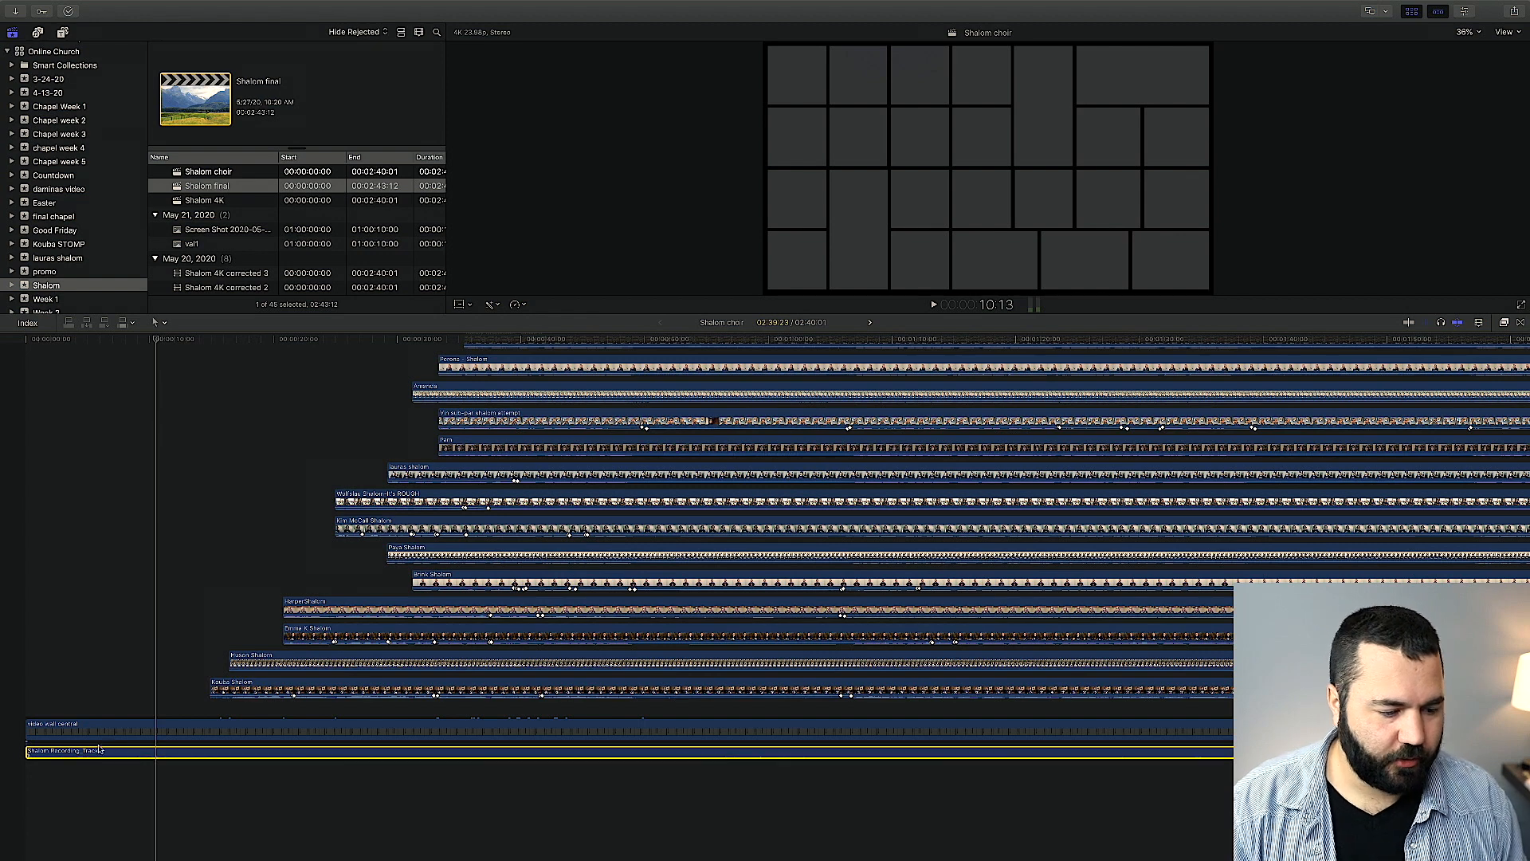
left_click(90, 732)
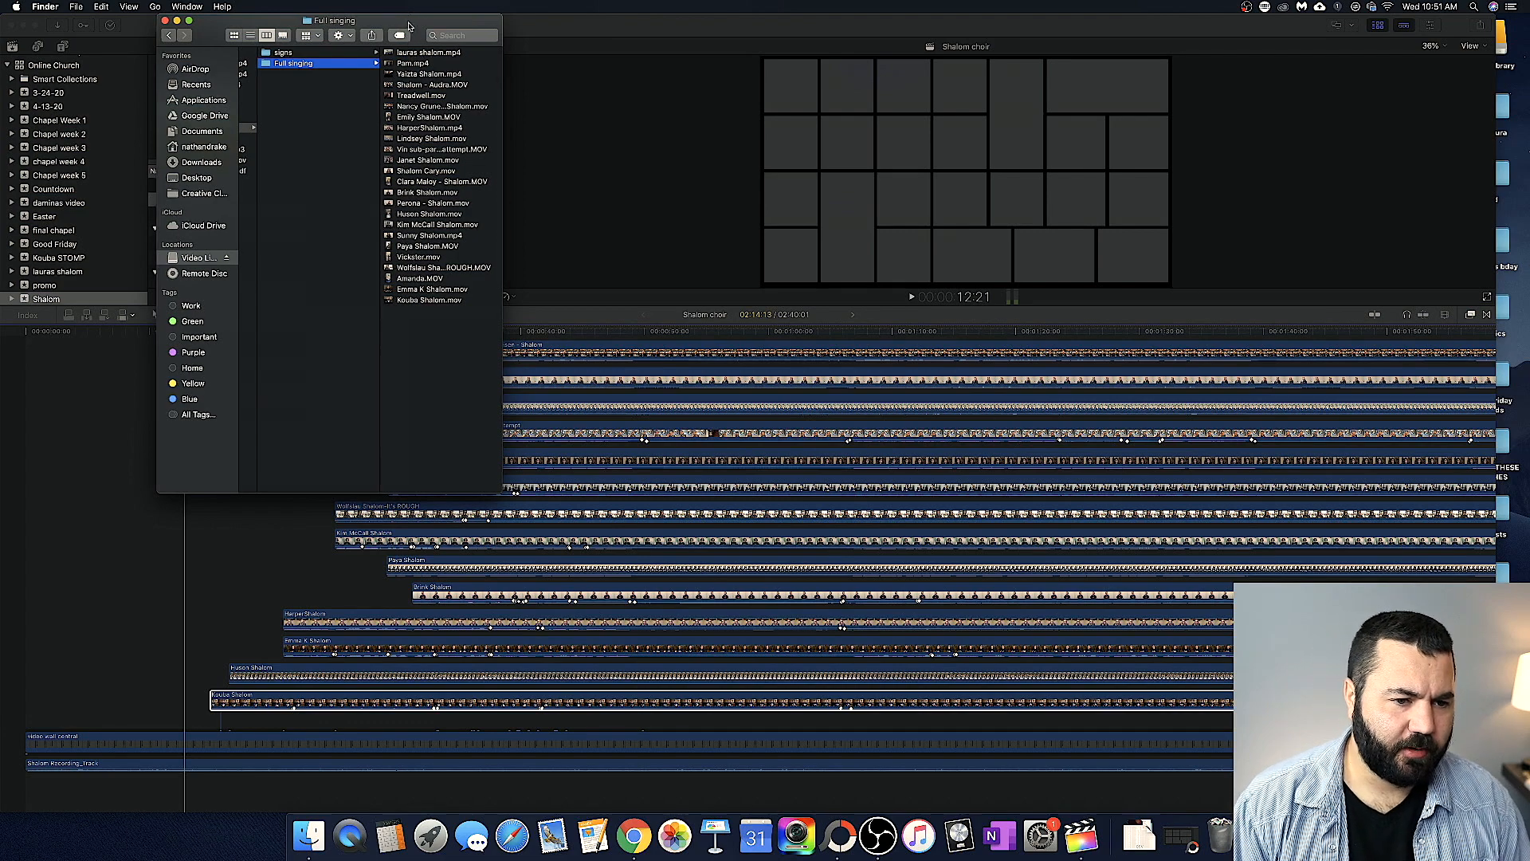
- Add the singer's video file from the Full singing folder to the start of the timeline, directly above the video wall clip
left_click_drag(334, 24, 354, 56)
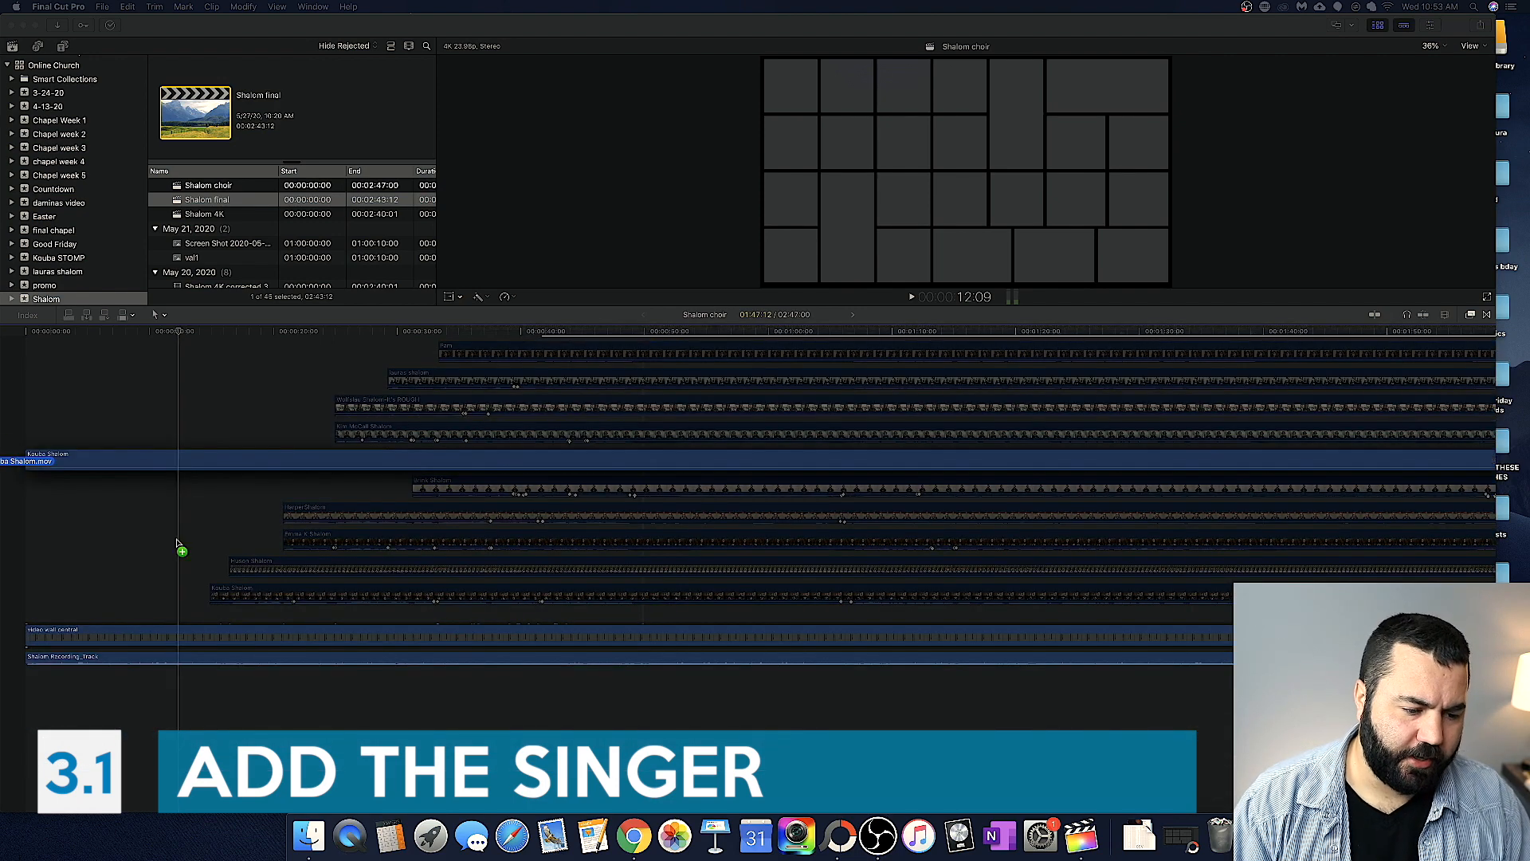
left_click_drag(177, 546, 187, 606)
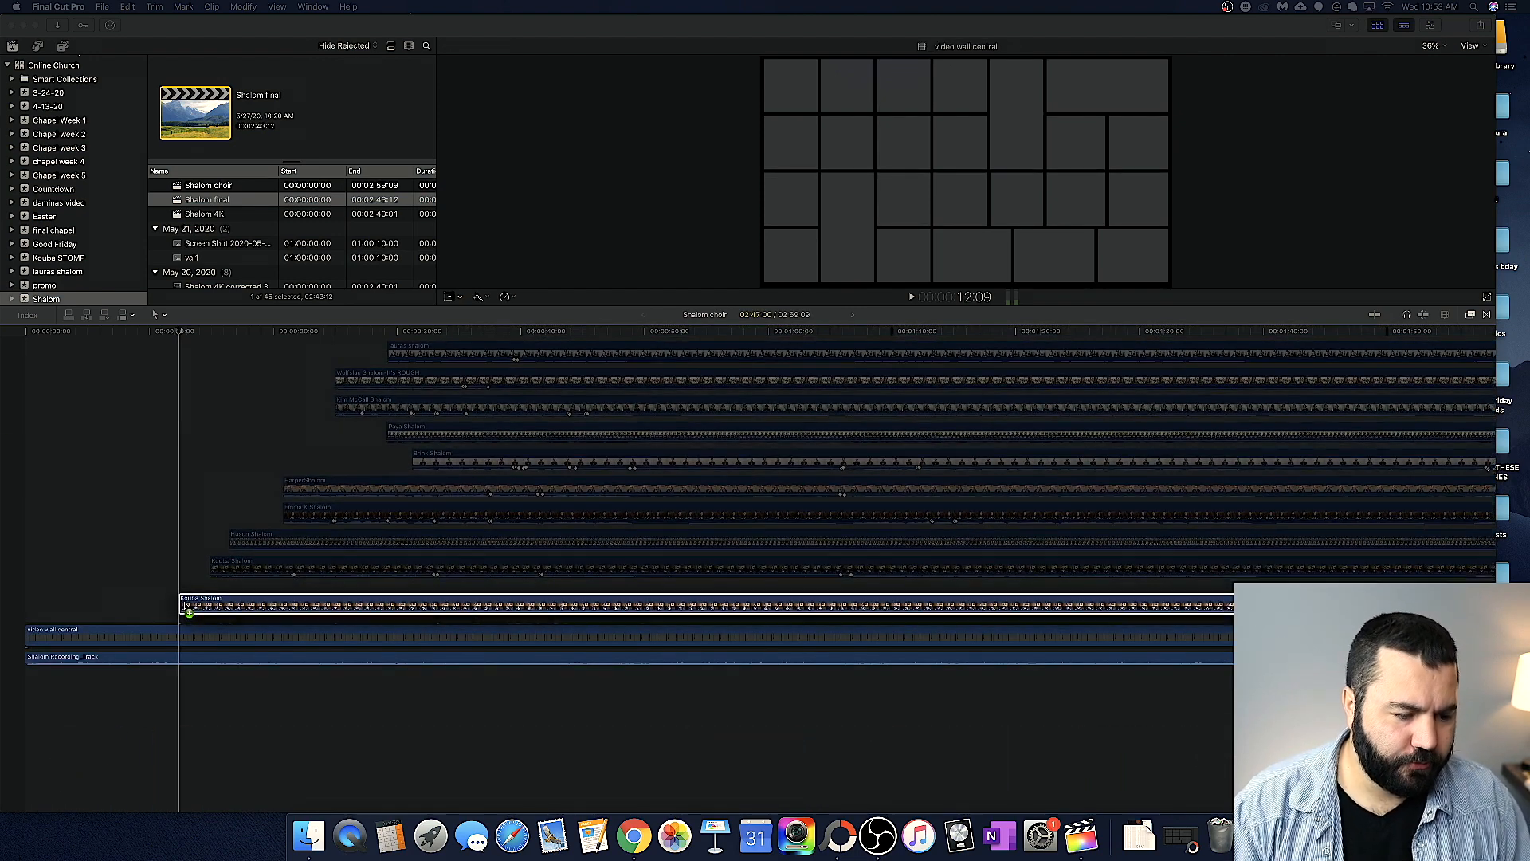
left_click(257, 594)
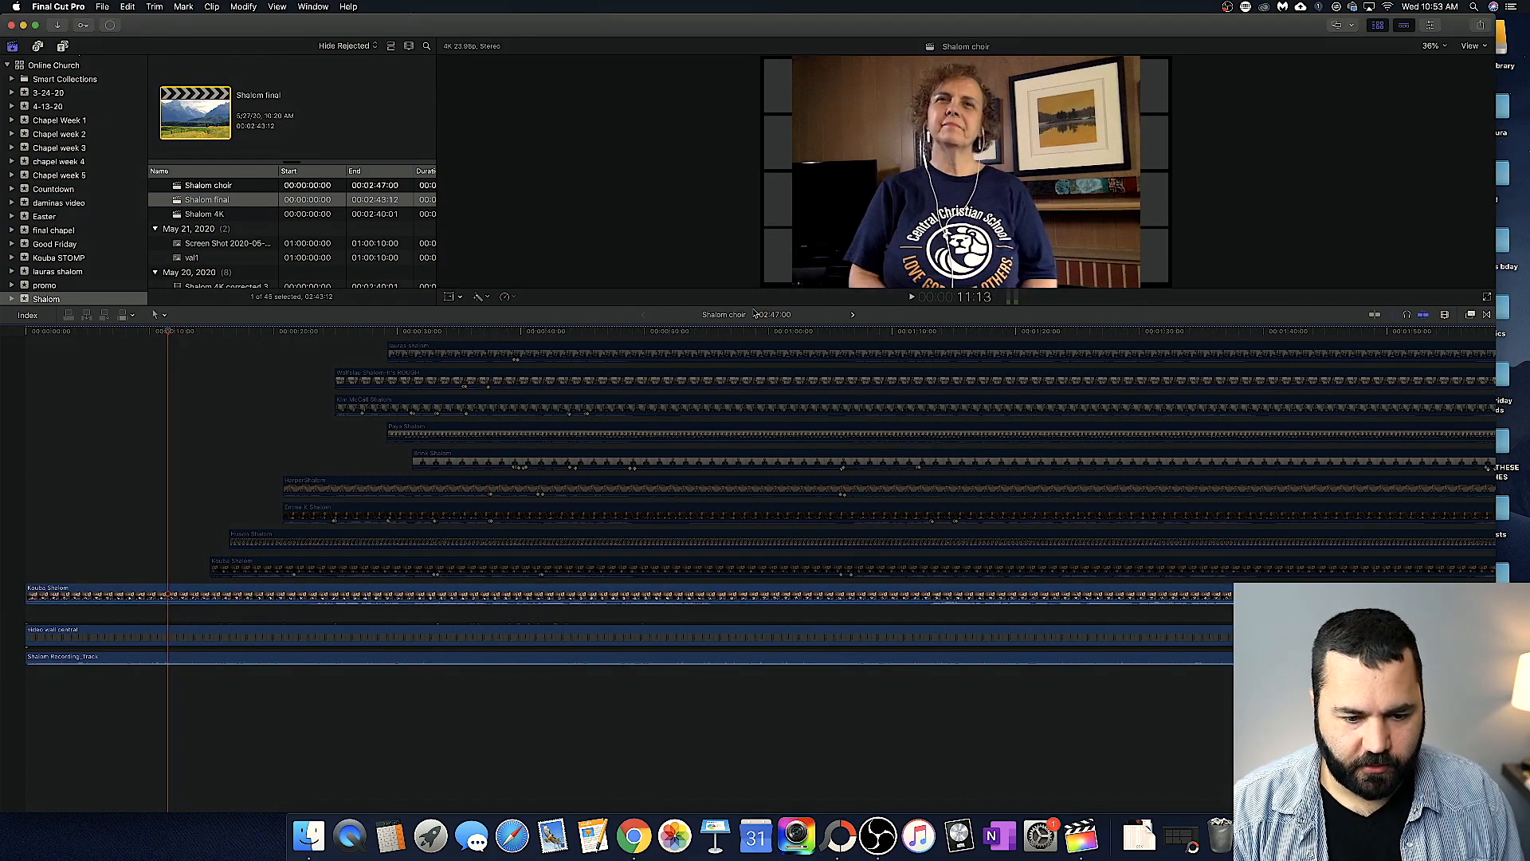
- Enlarge the viewer, then magnify the timeline and increase the clip height so the singer's audio waveform is readable
left_click_drag(753, 310, 763, 482)
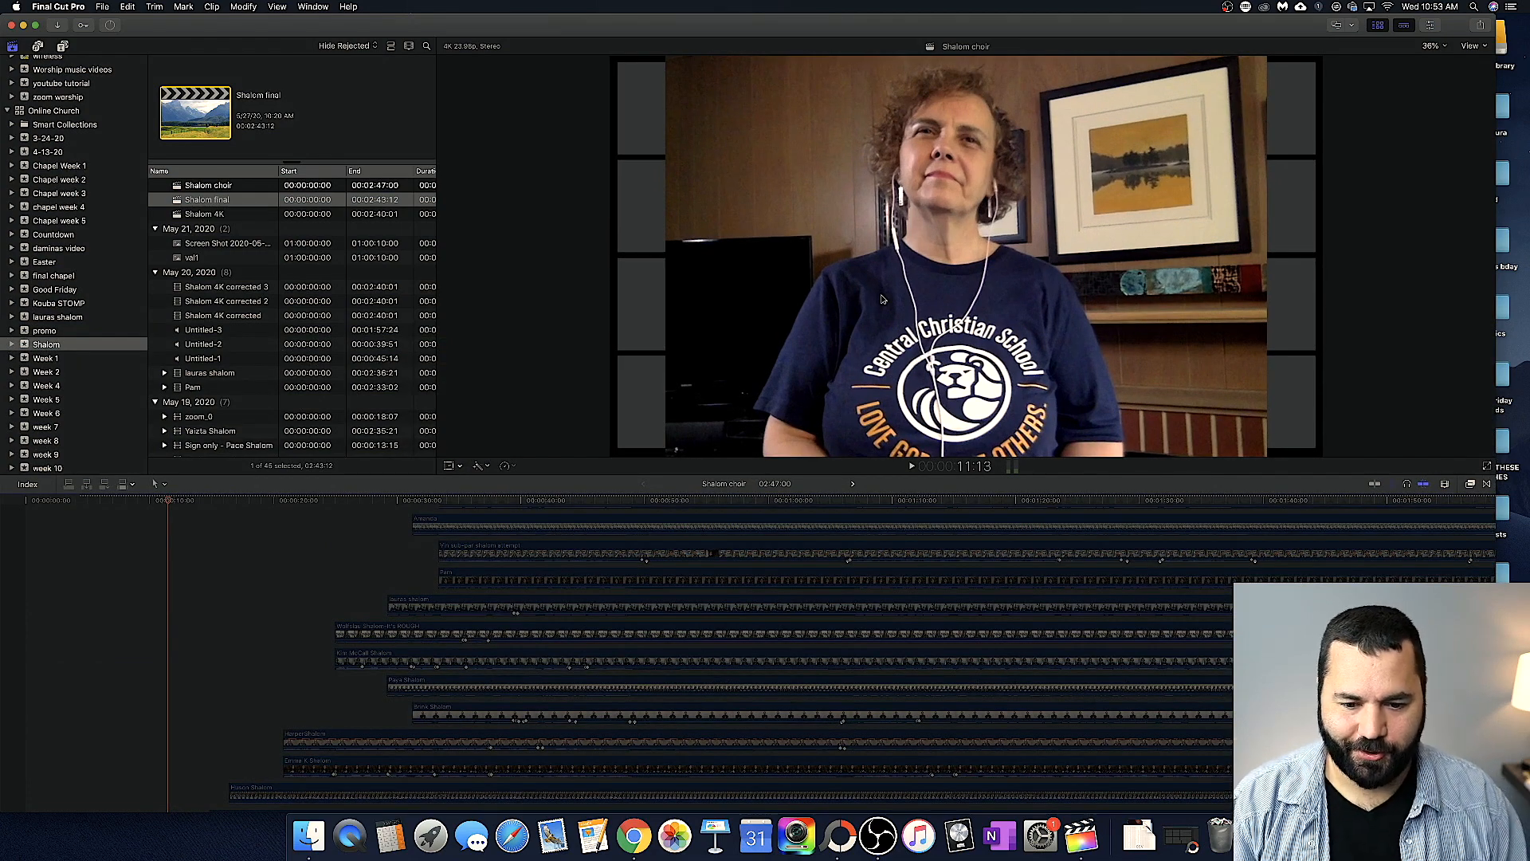
scroll(214, 573, "down", 5)
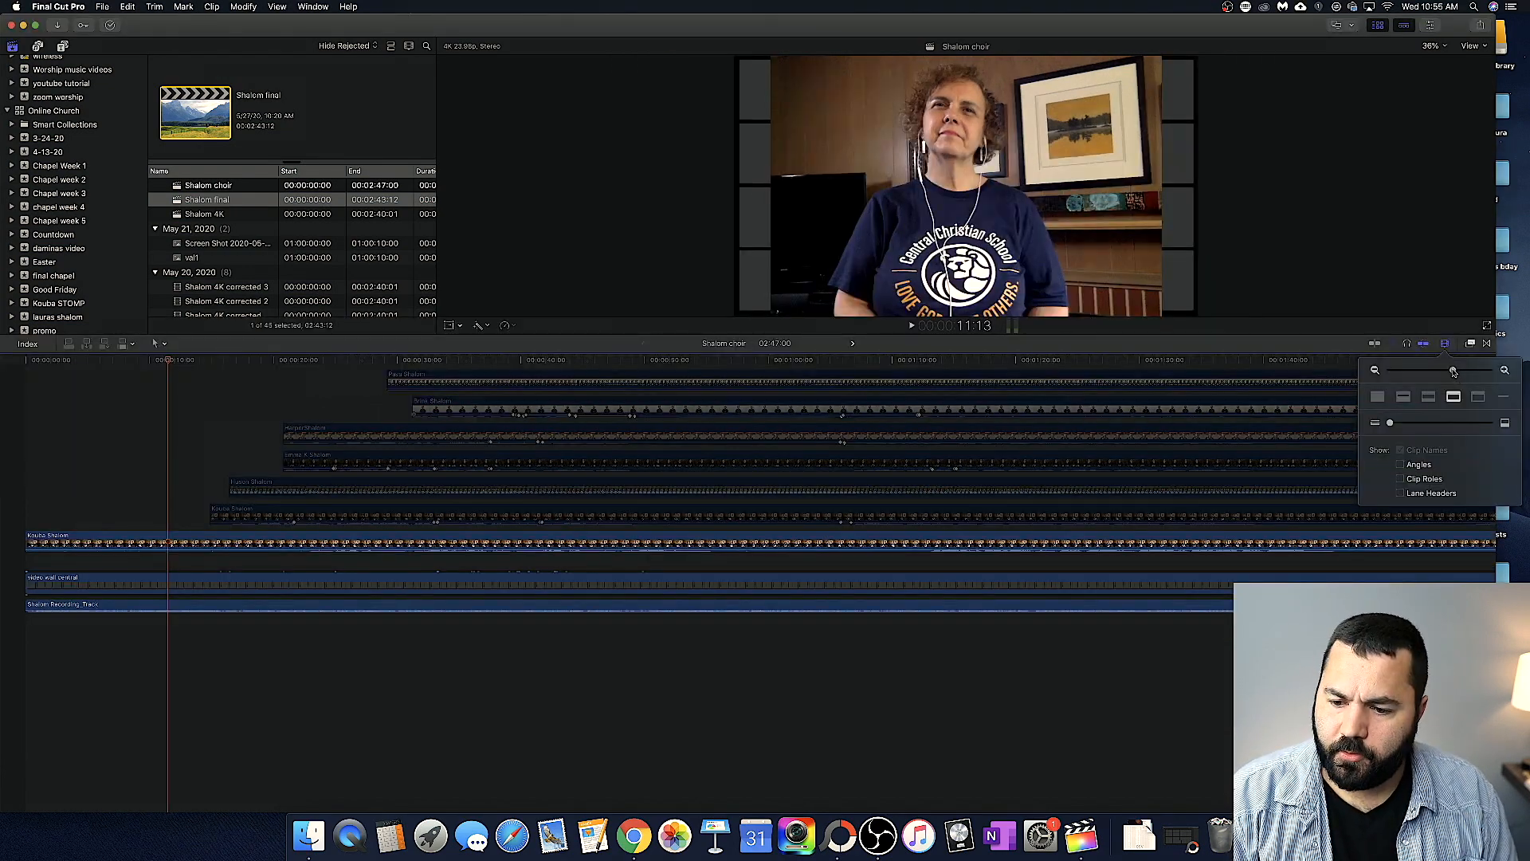
left_click_drag(1456, 370, 1472, 375)
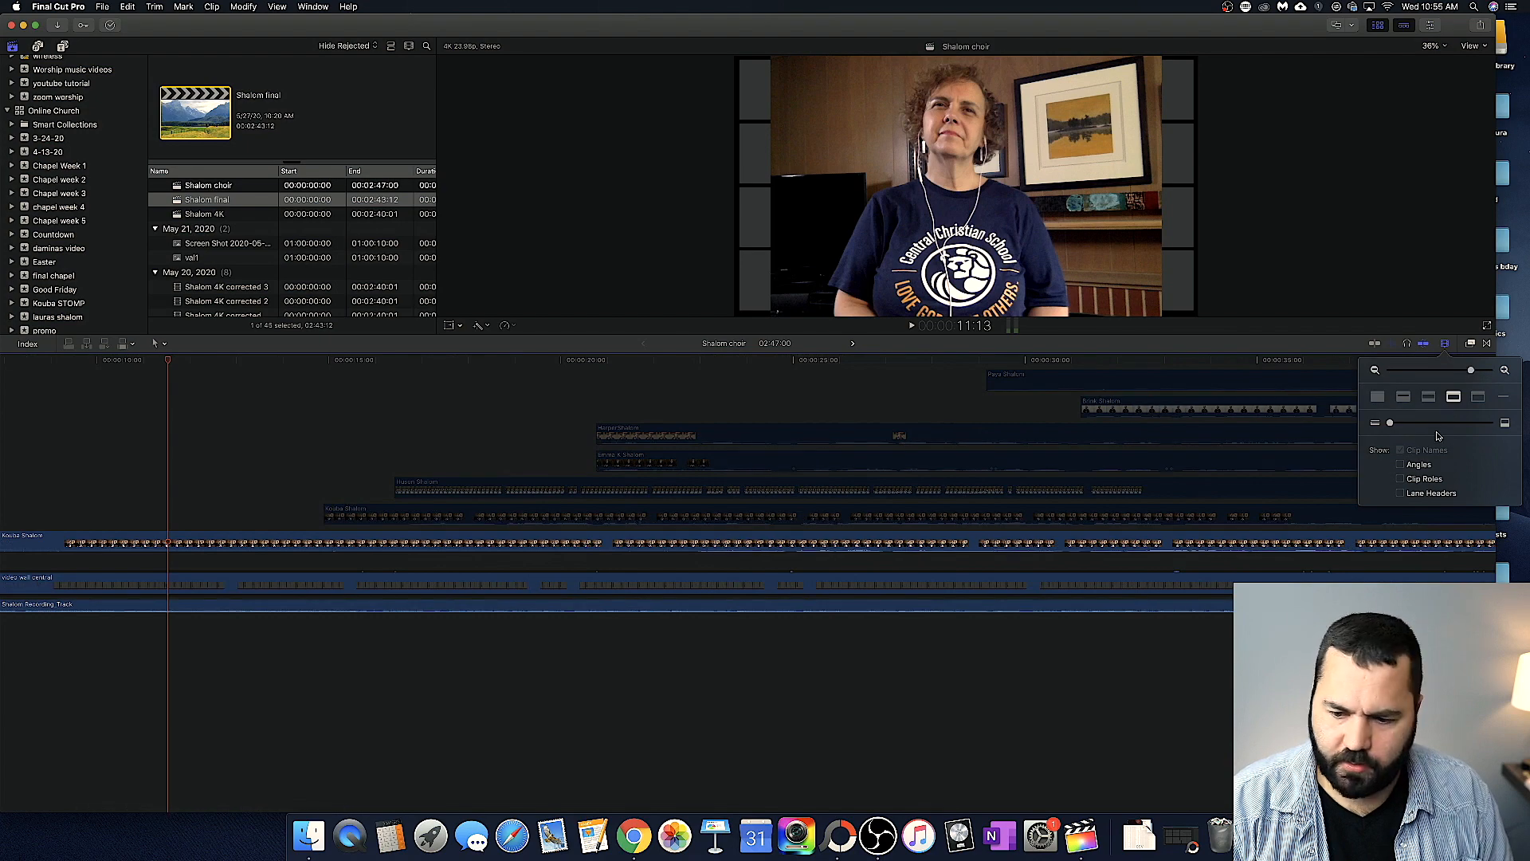
left_click_drag(1390, 423, 1430, 423)
scroll(398, 520, "down", 10)
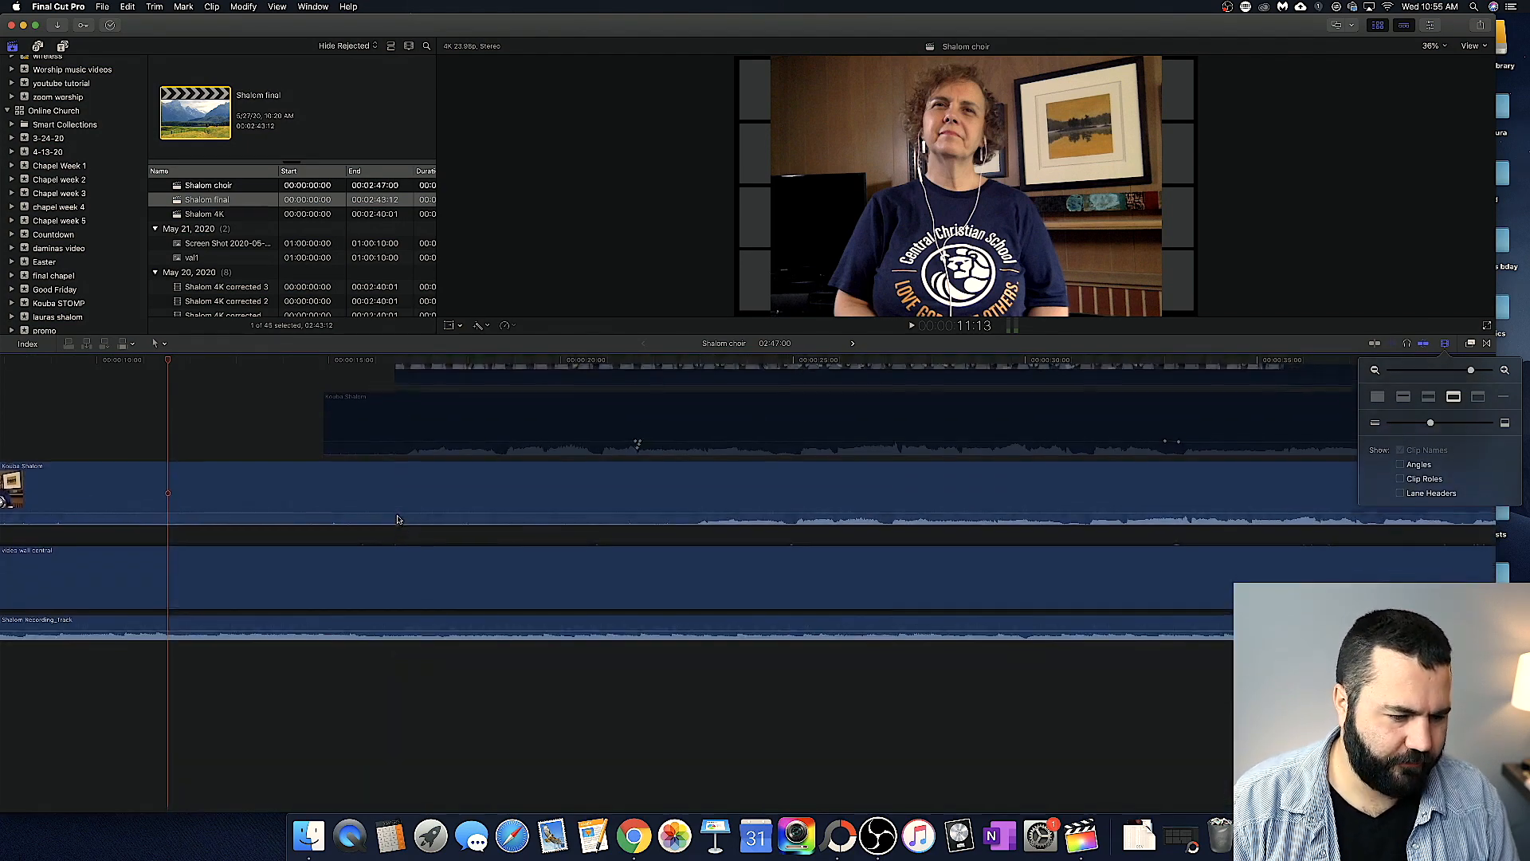
left_click_drag(199, 520, 199, 495)
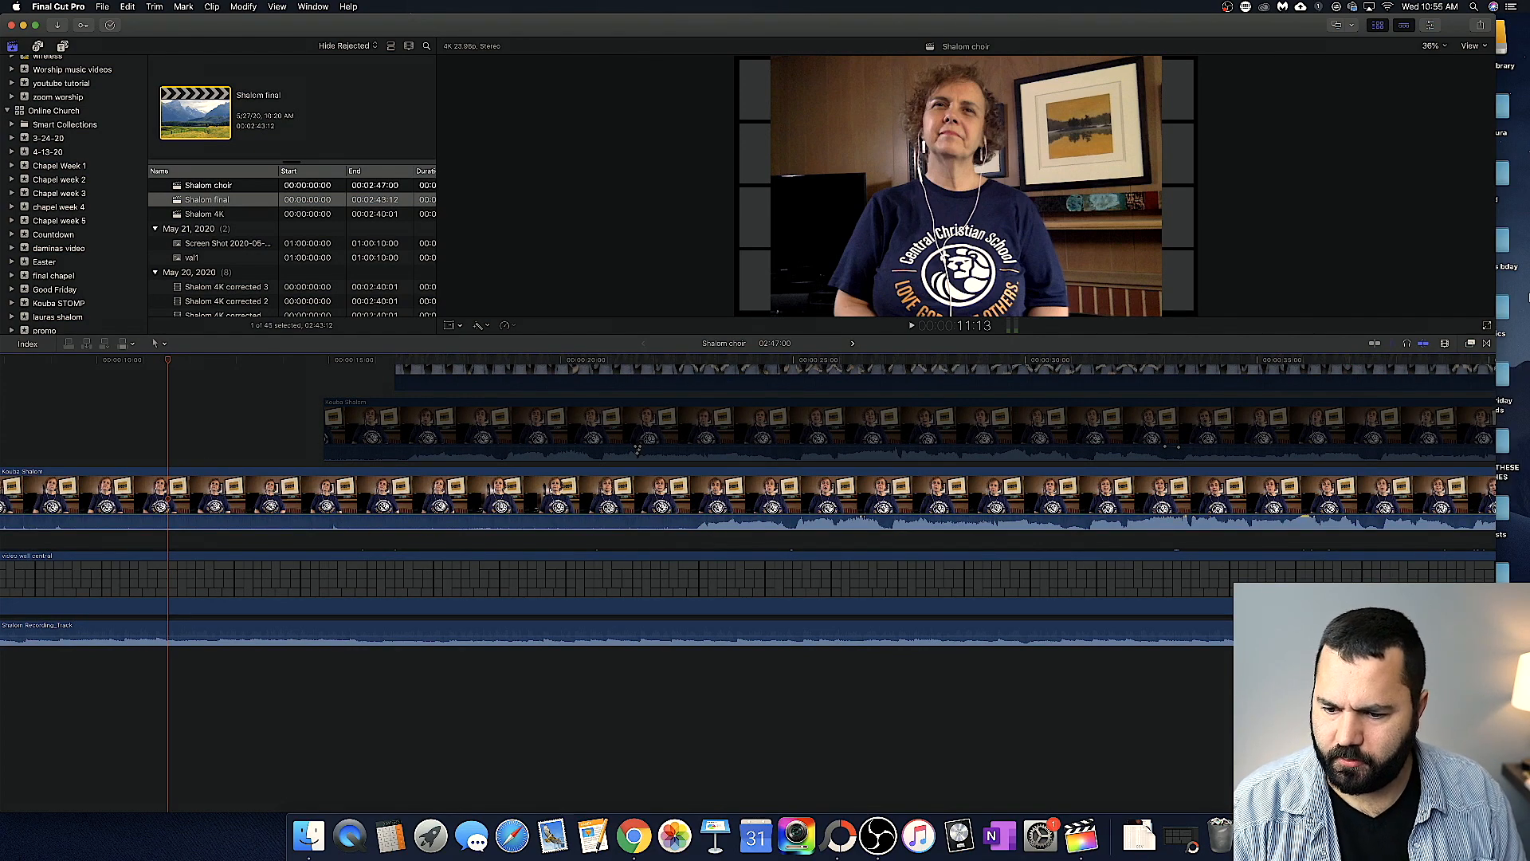
left_click(1445, 344)
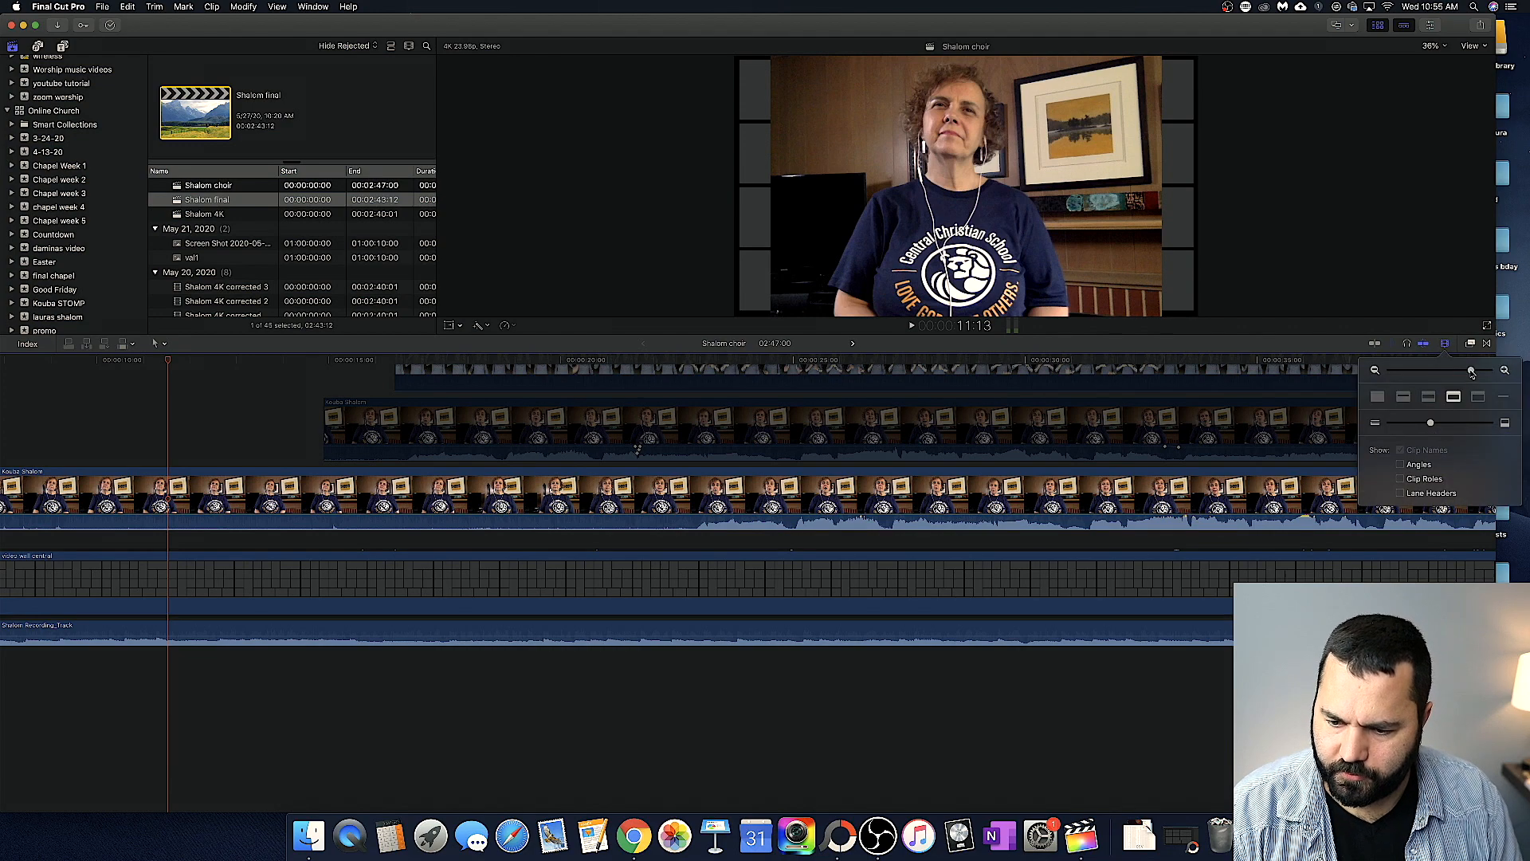
left_click_drag(1472, 370, 1476, 370)
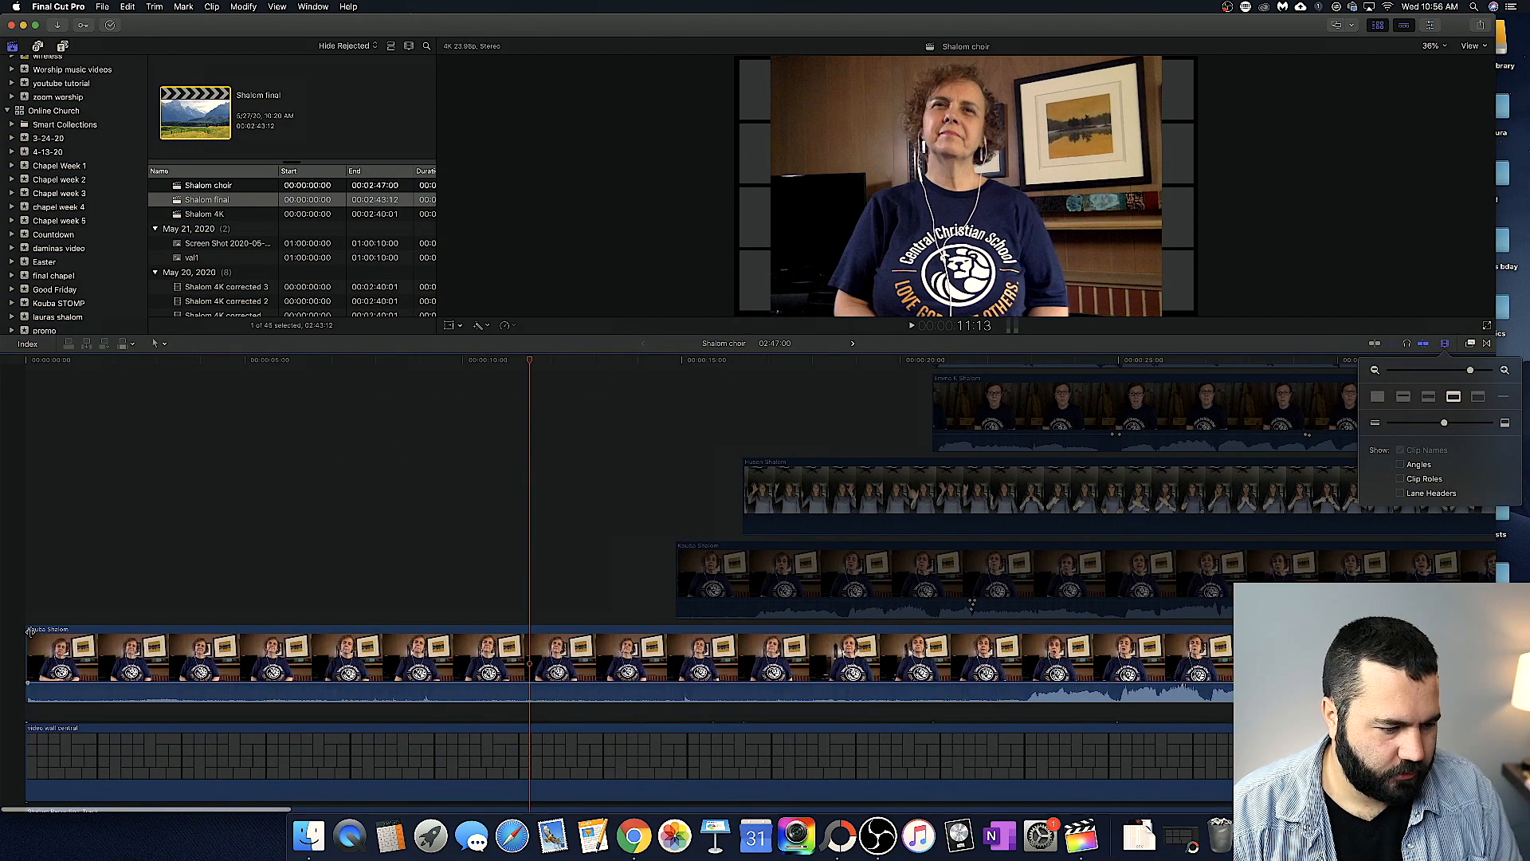
- Trim the unused beginning of the singer's clip to shortly before the singing starts and play it against the recording track
left_click_drag(30, 632, 794, 655)
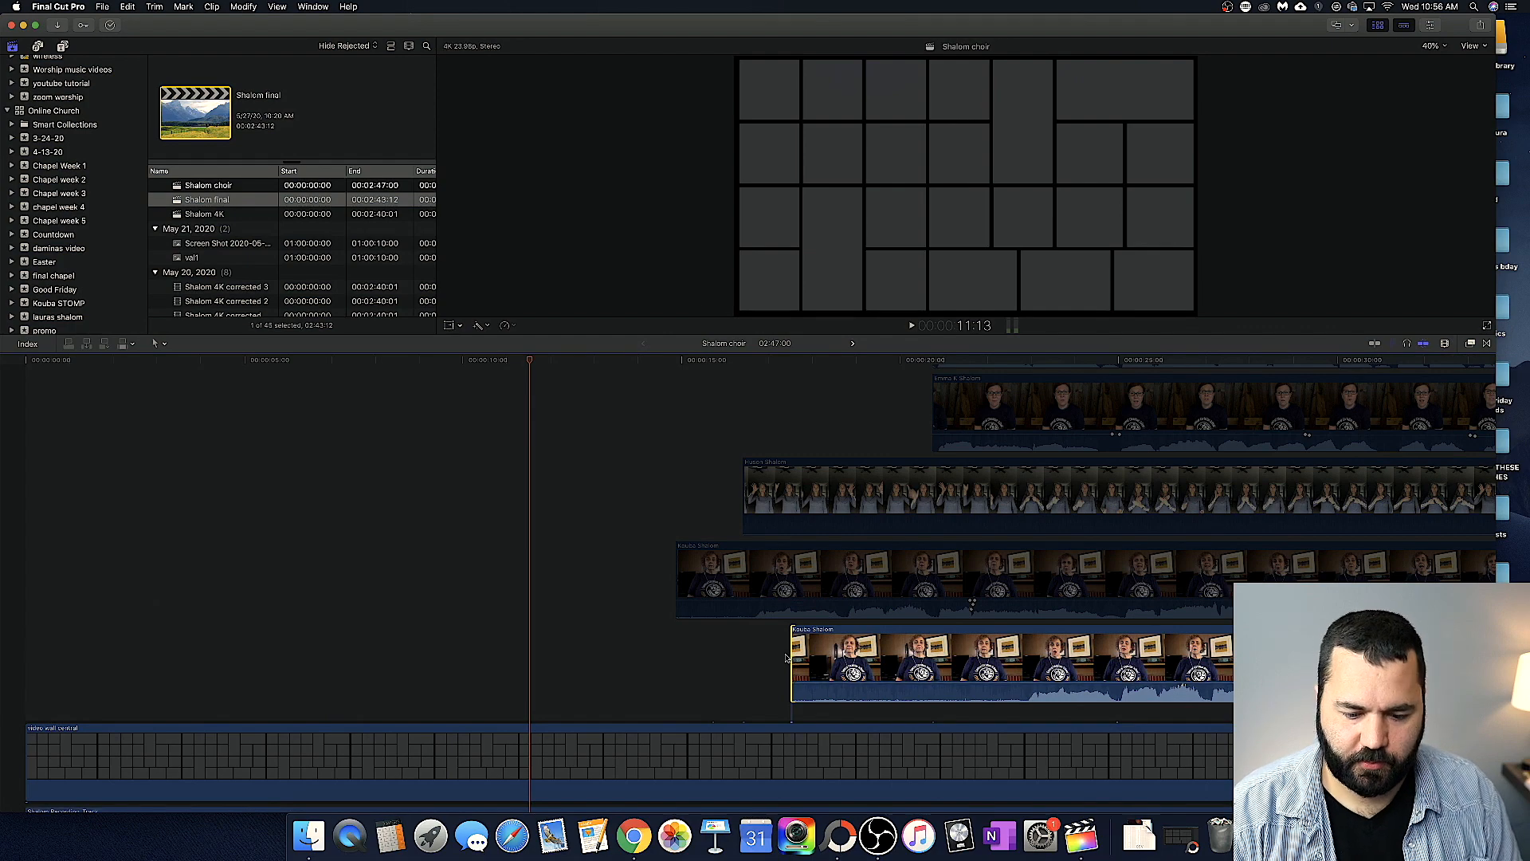
scroll(794, 655, "right", 10)
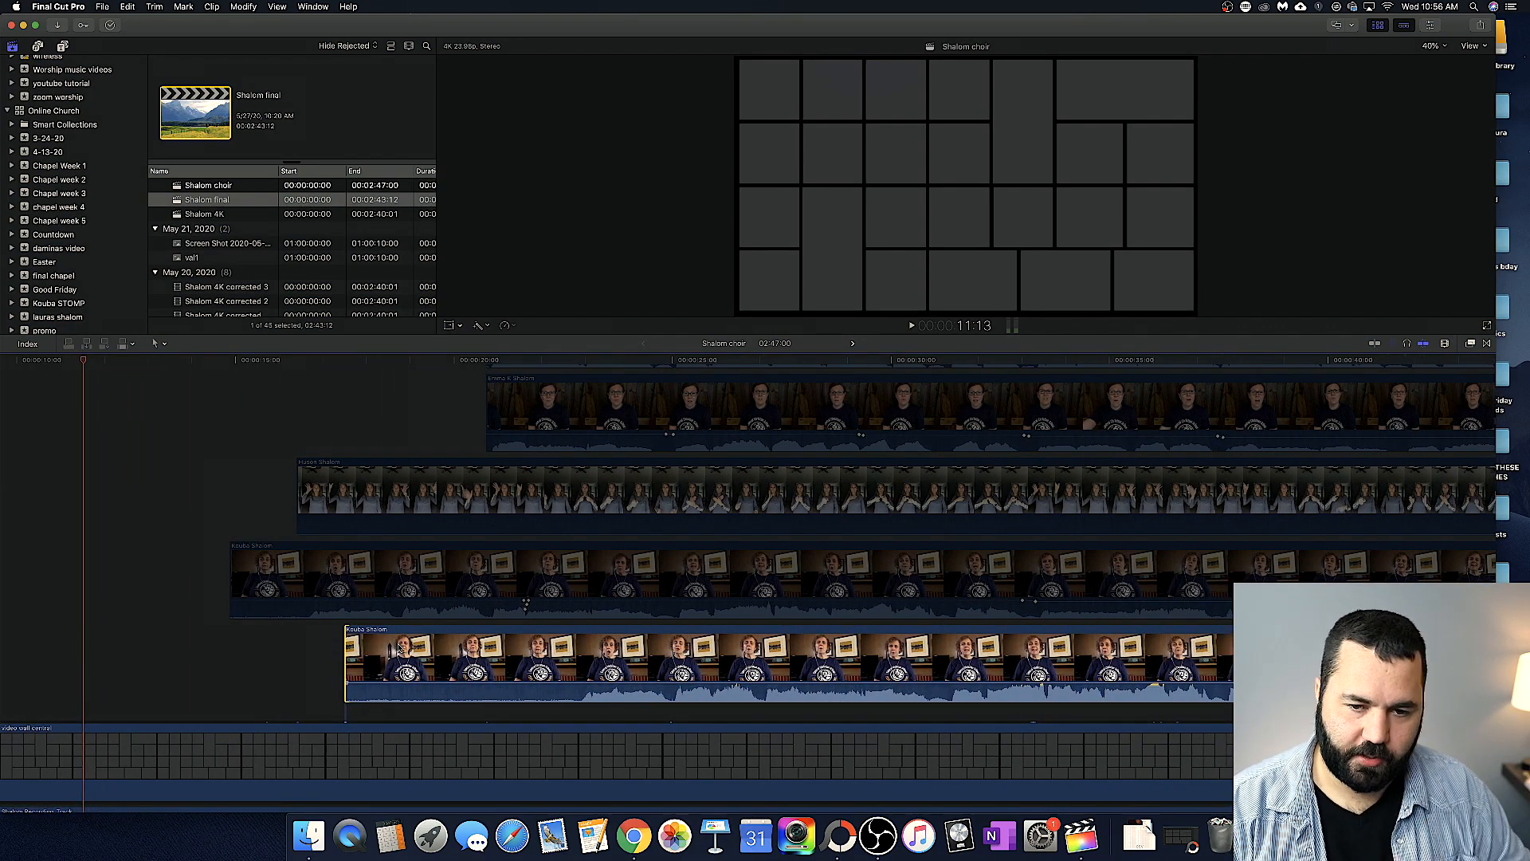
scroll(400, 650, "down", 3)
scroll(400, 650, "right", 3)
left_click(215, 361)
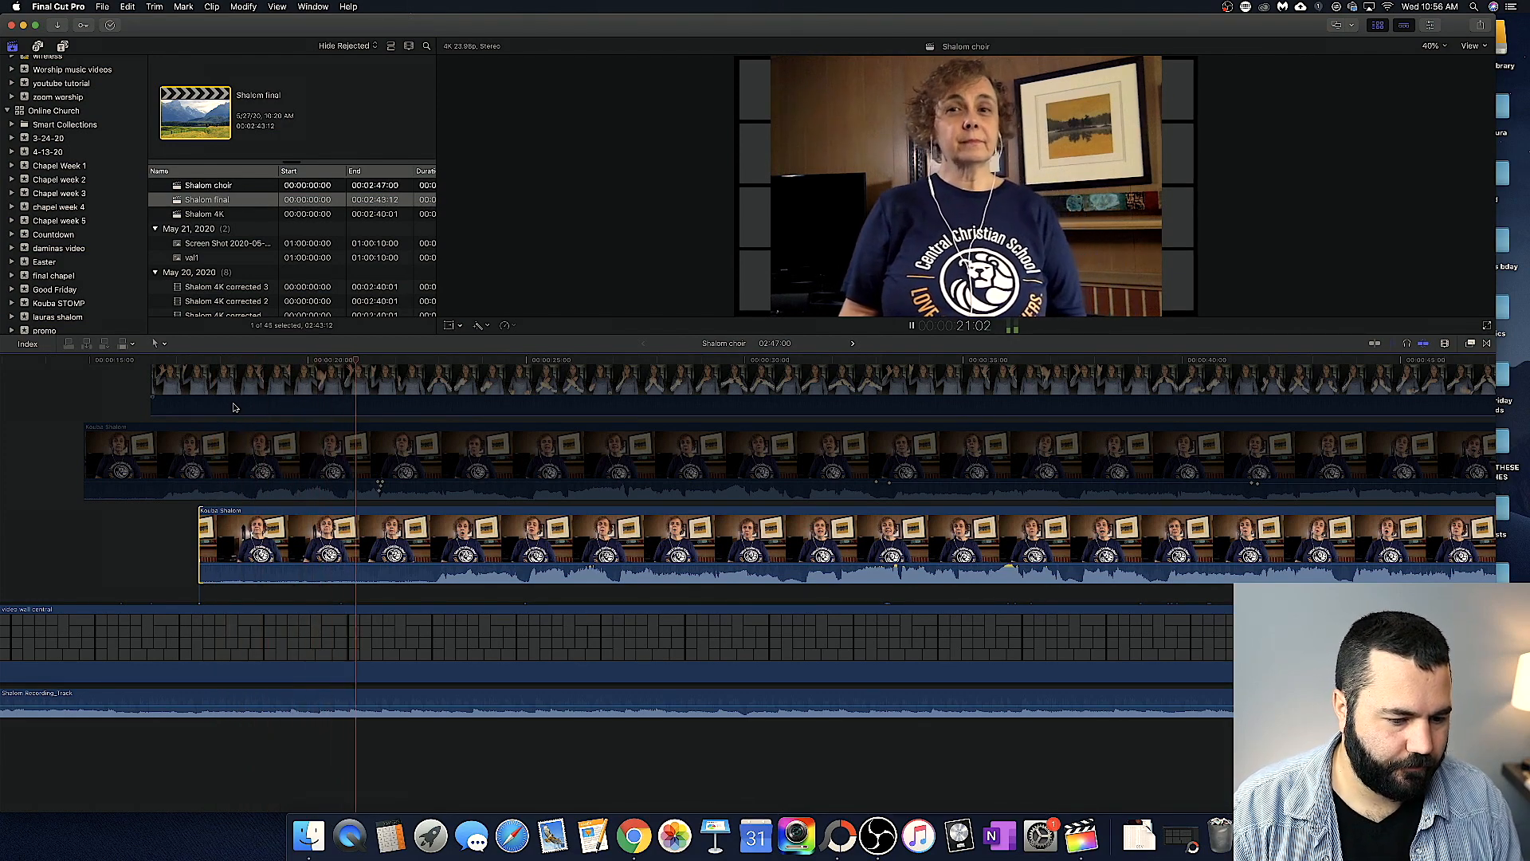
key("space")
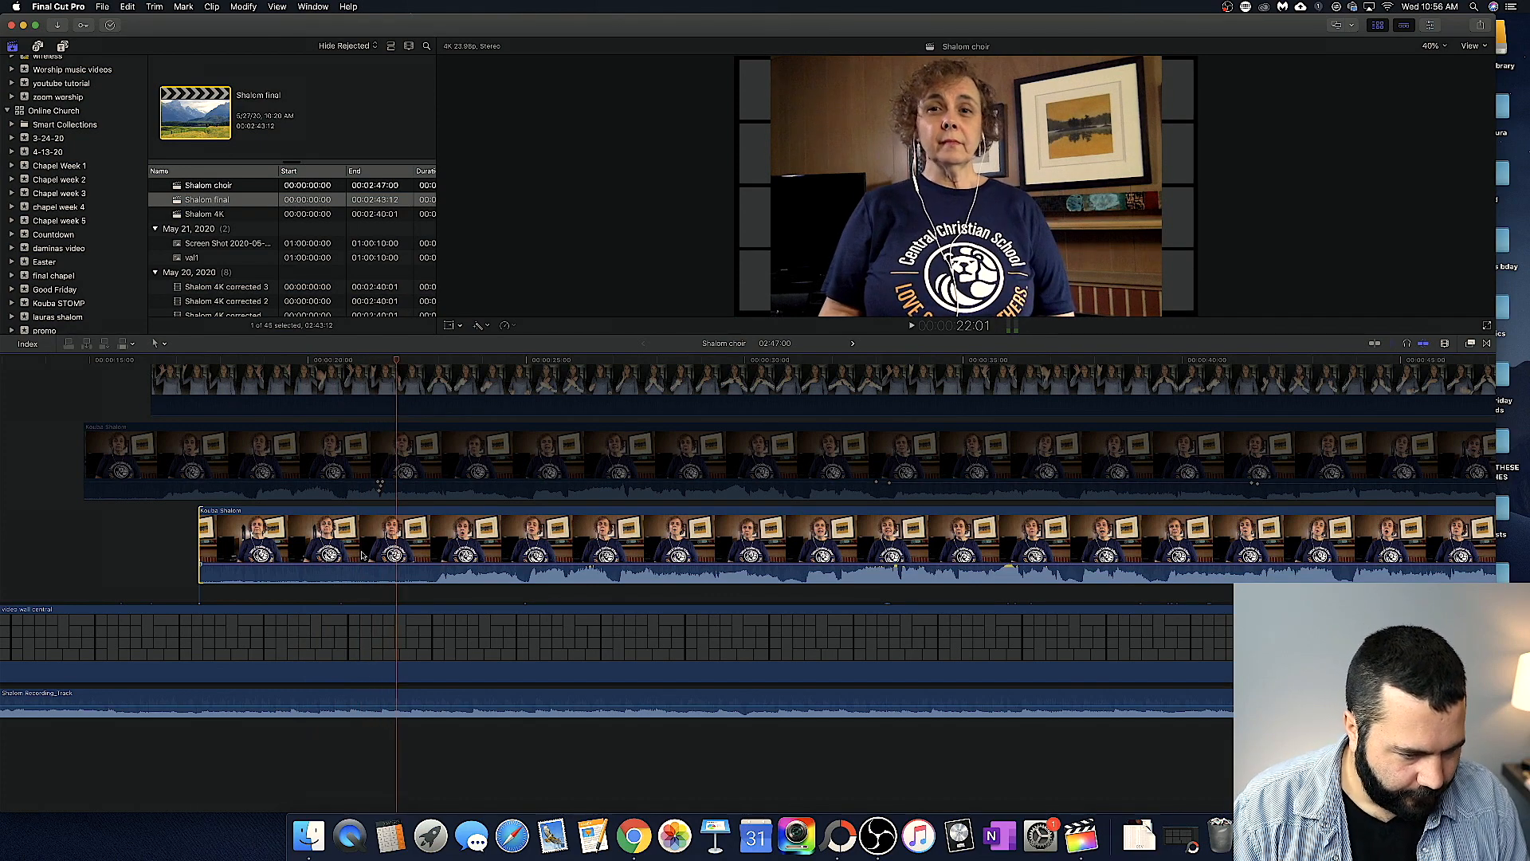
- Shift the trimmed singer clip about 6 seconds earlier to line its waveform up with the recording track
scroll(335, 542, "left", 2)
scroll(335, 542, "left", 3)
left_click_drag(467, 541, 393, 535)
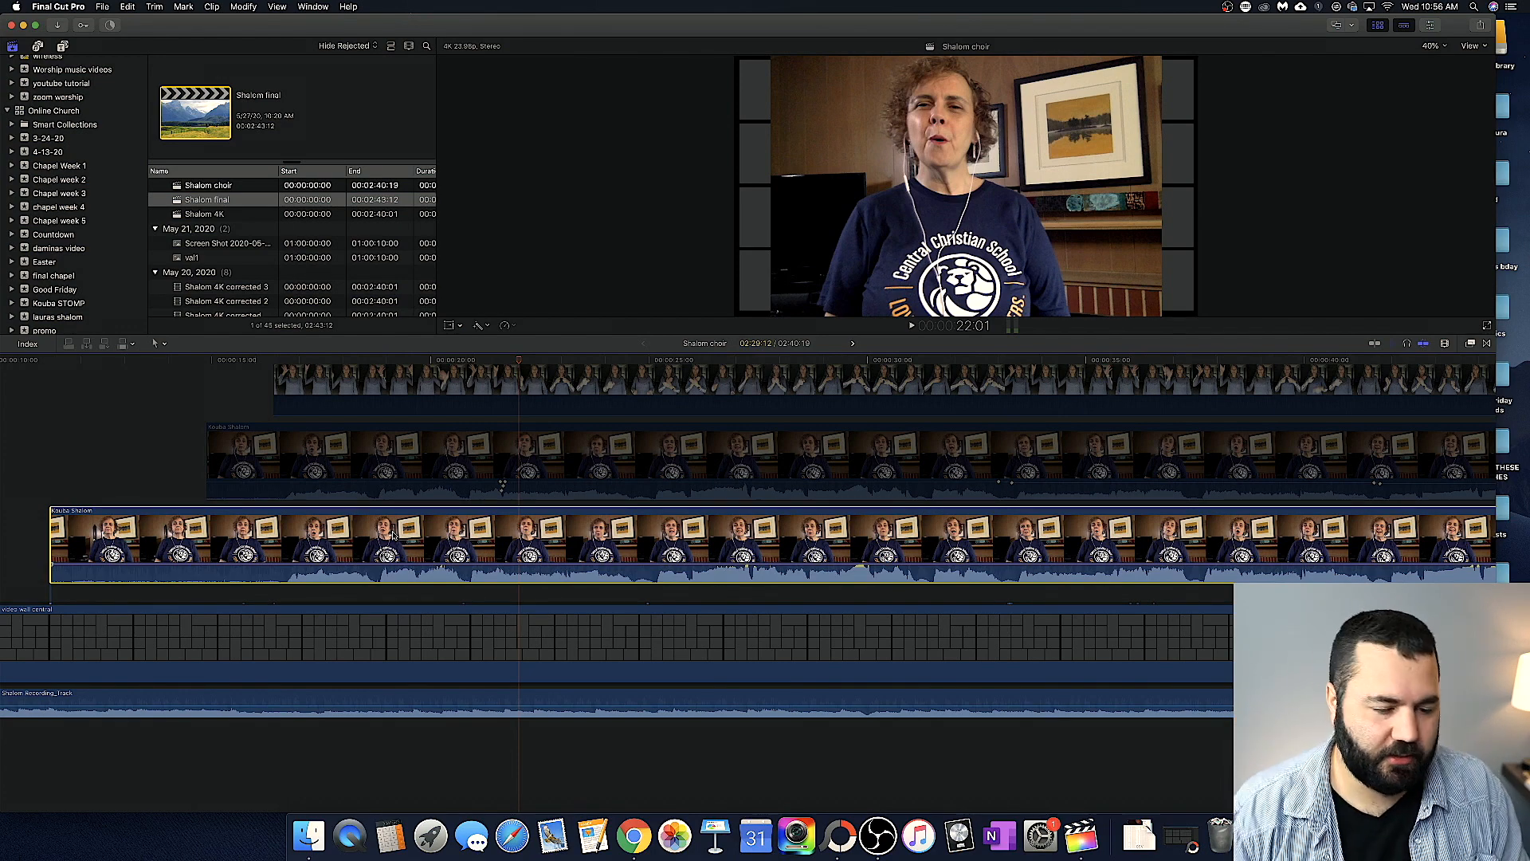
- Play the section from 13:14 to check the sync and set the singer clip's volume to 3.0 dB
left_click(384, 360)
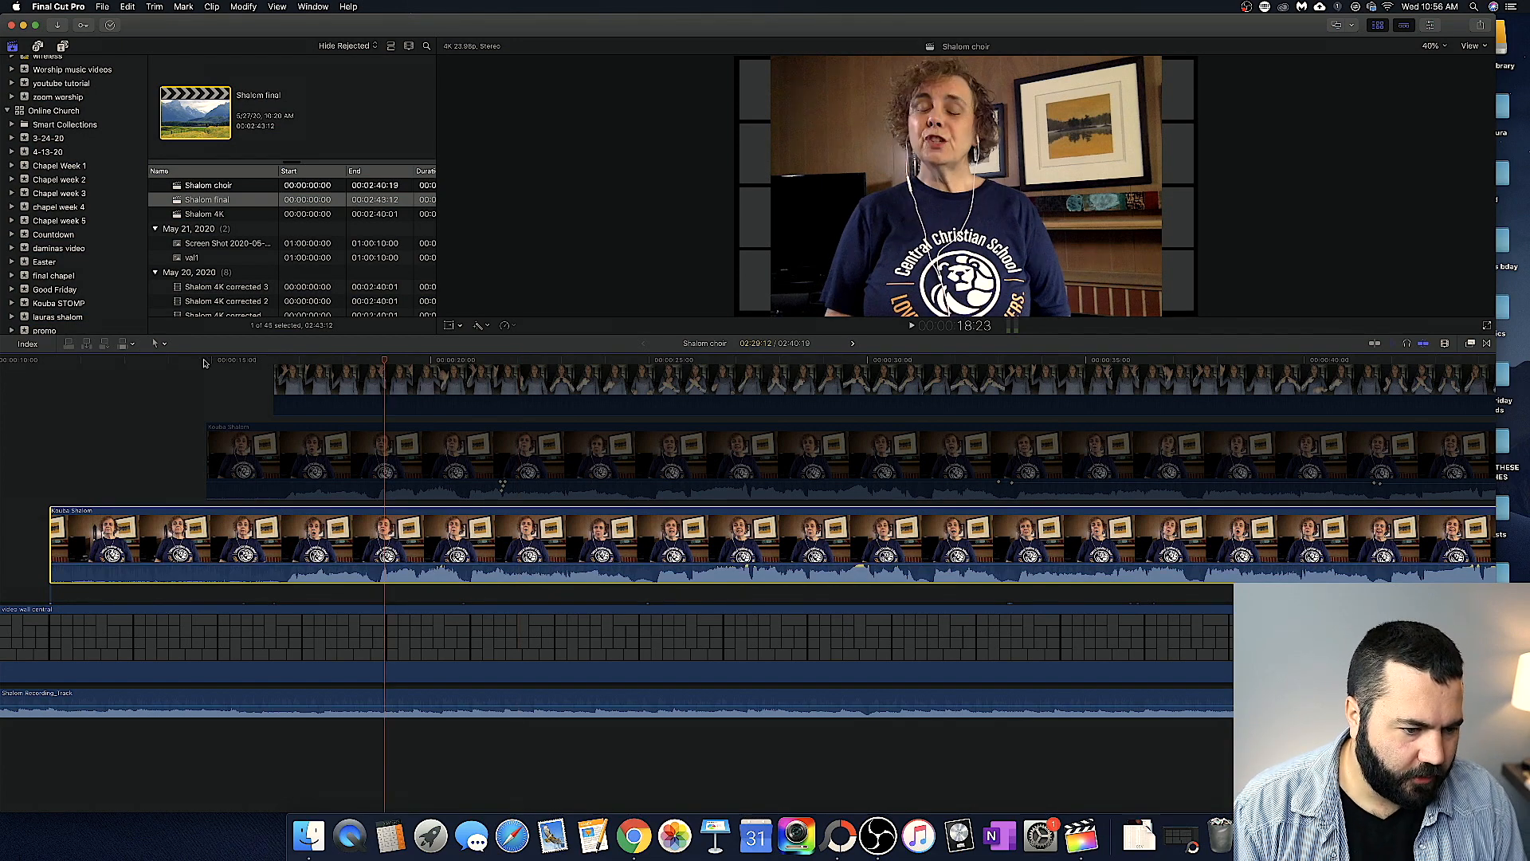
left_click(192, 363)
left_click(150, 361)
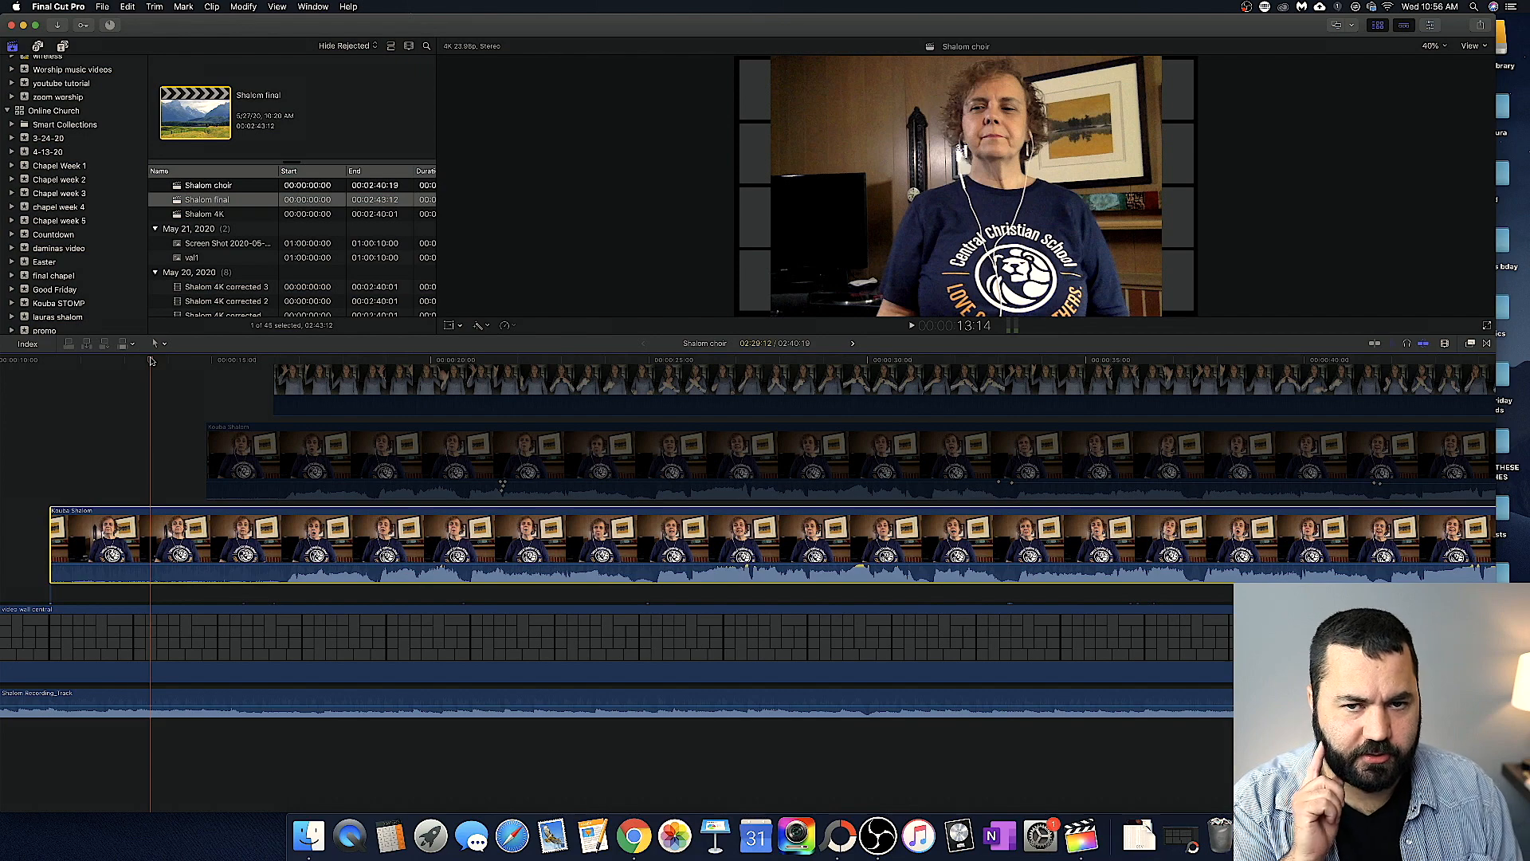
key("space")
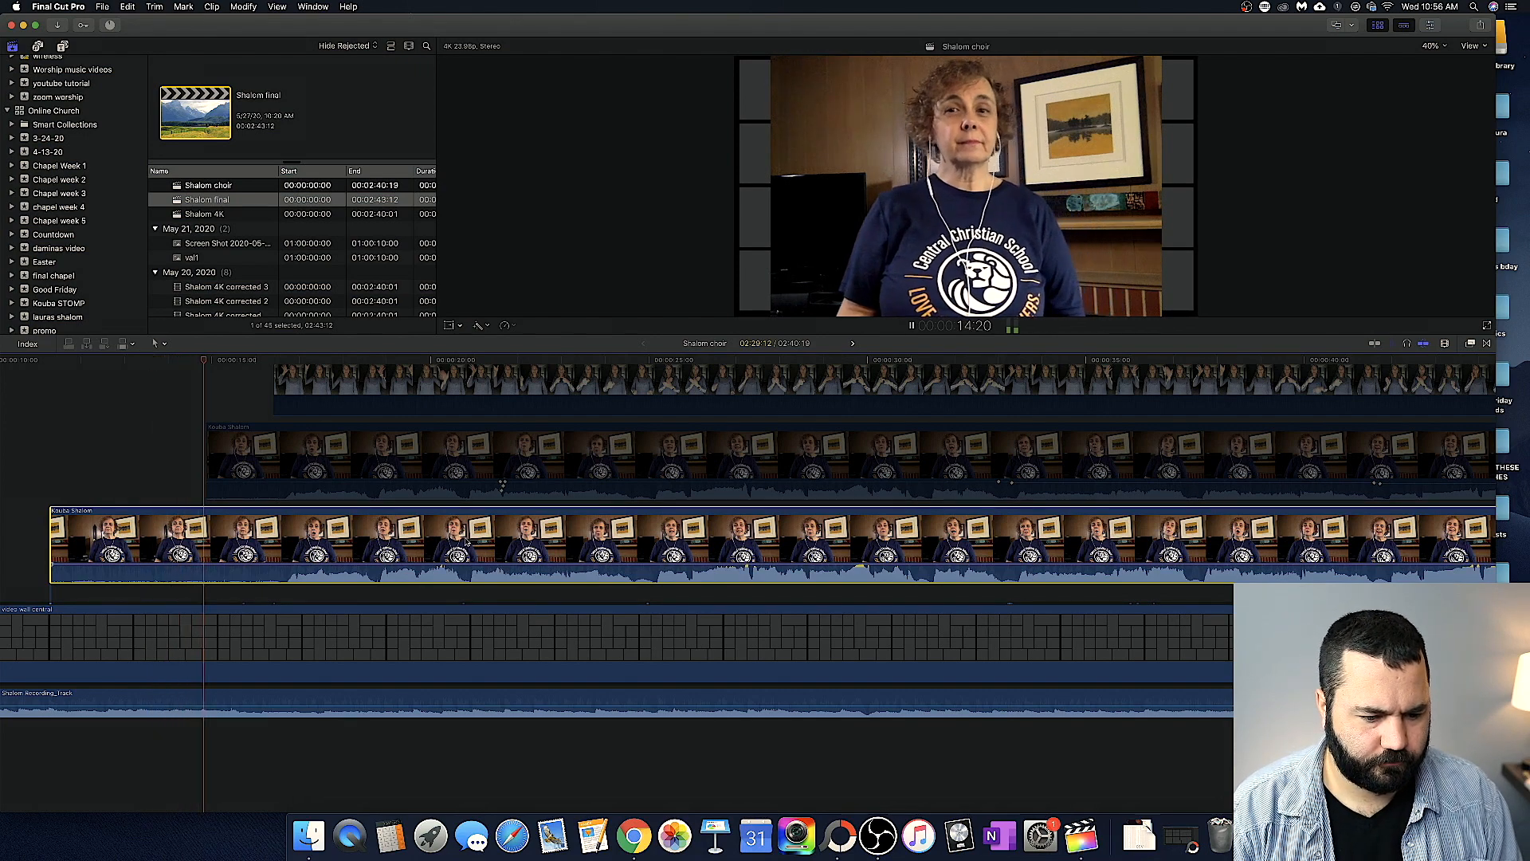
left_click_drag(470, 570, 471, 567)
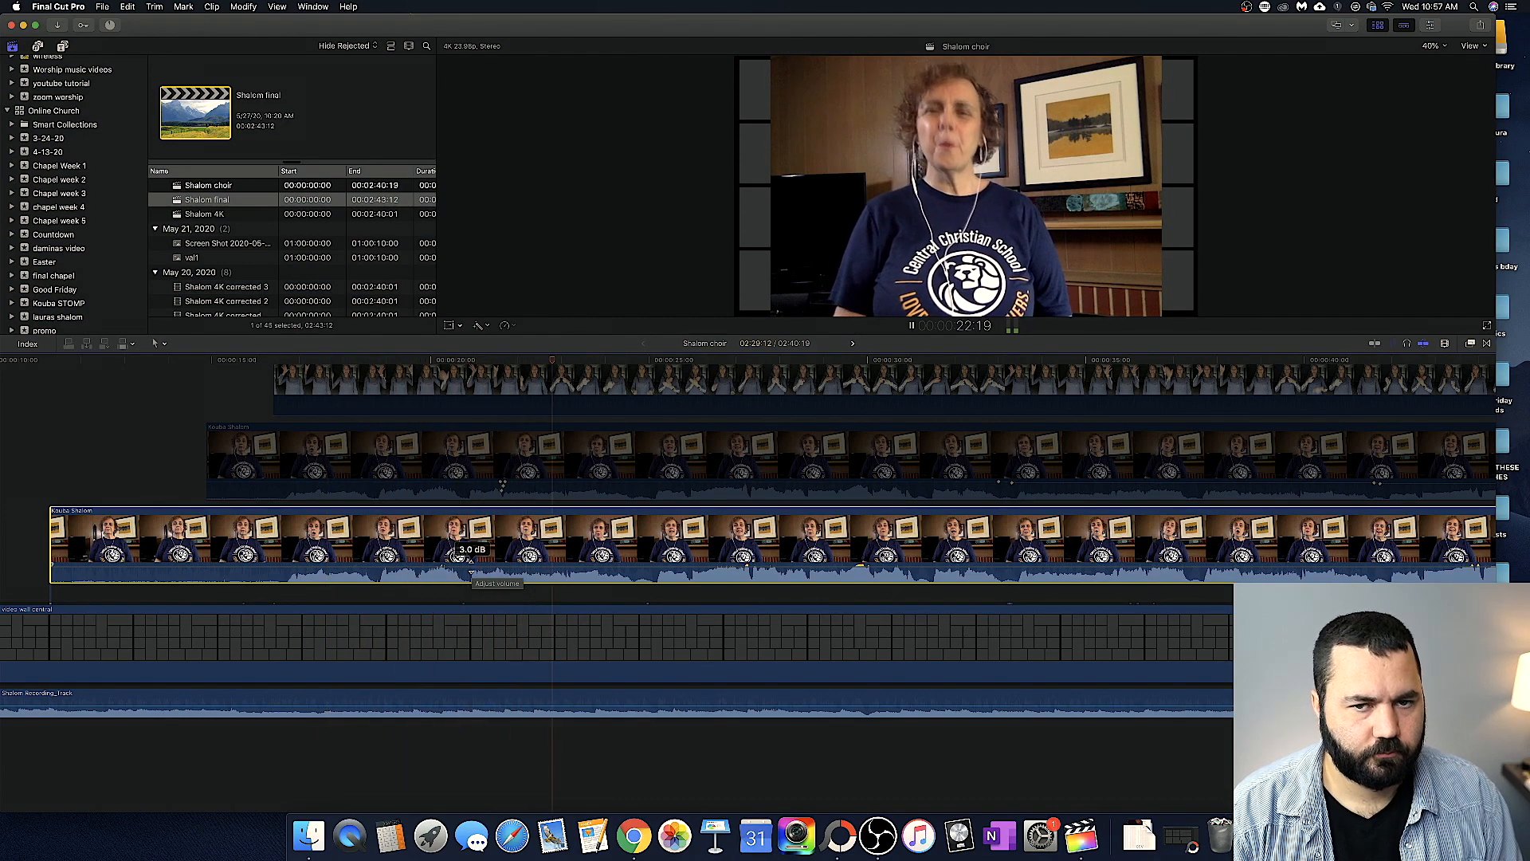
key("space")
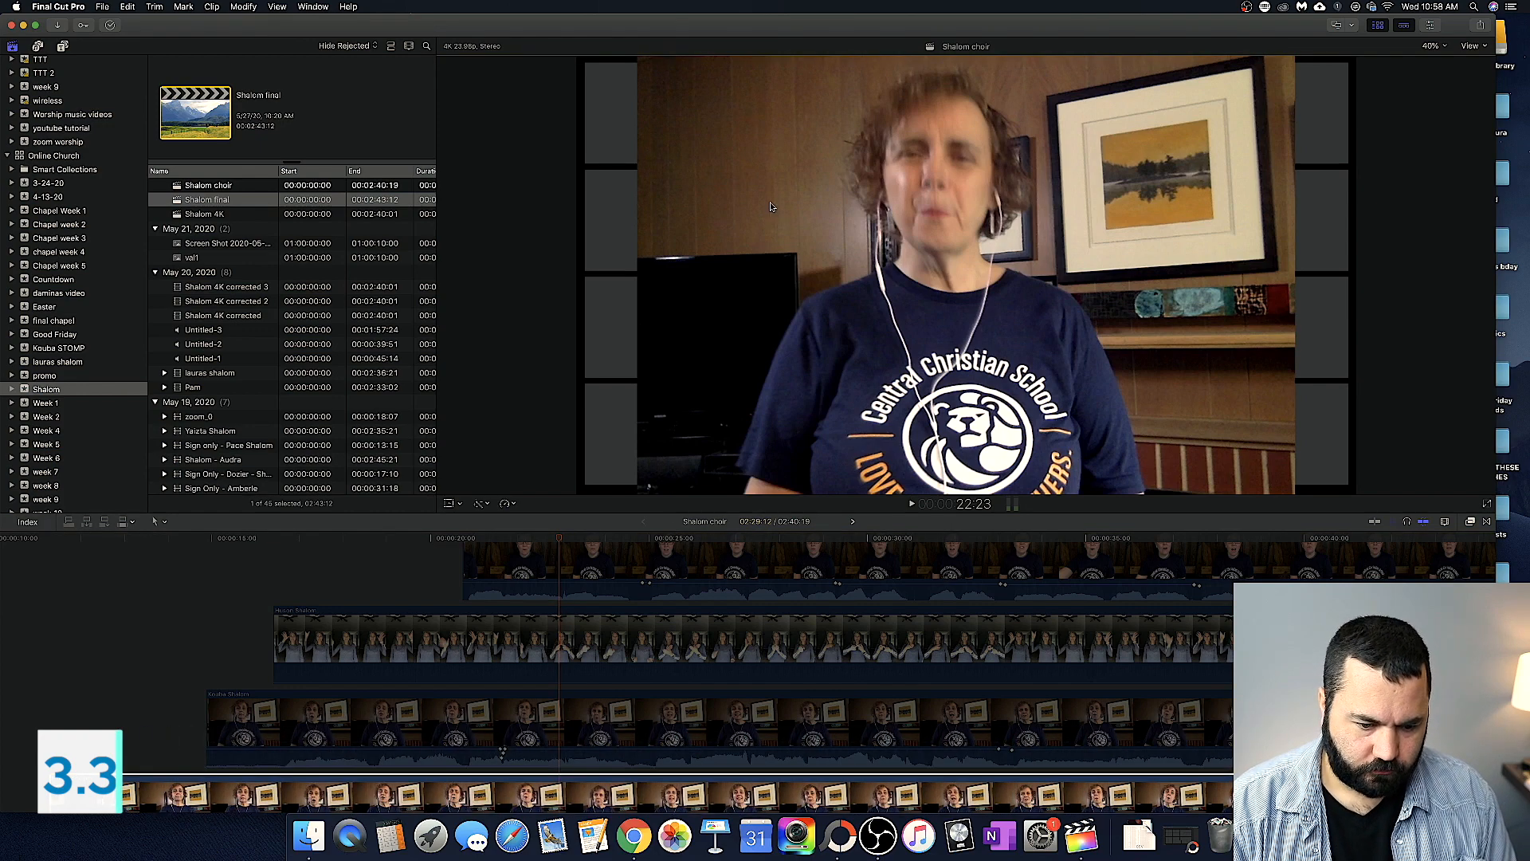
- Transform the singer's clip, scaling it down and positioning it over the fourth empty cell in the video wall's bottom row
left_click(450, 503)
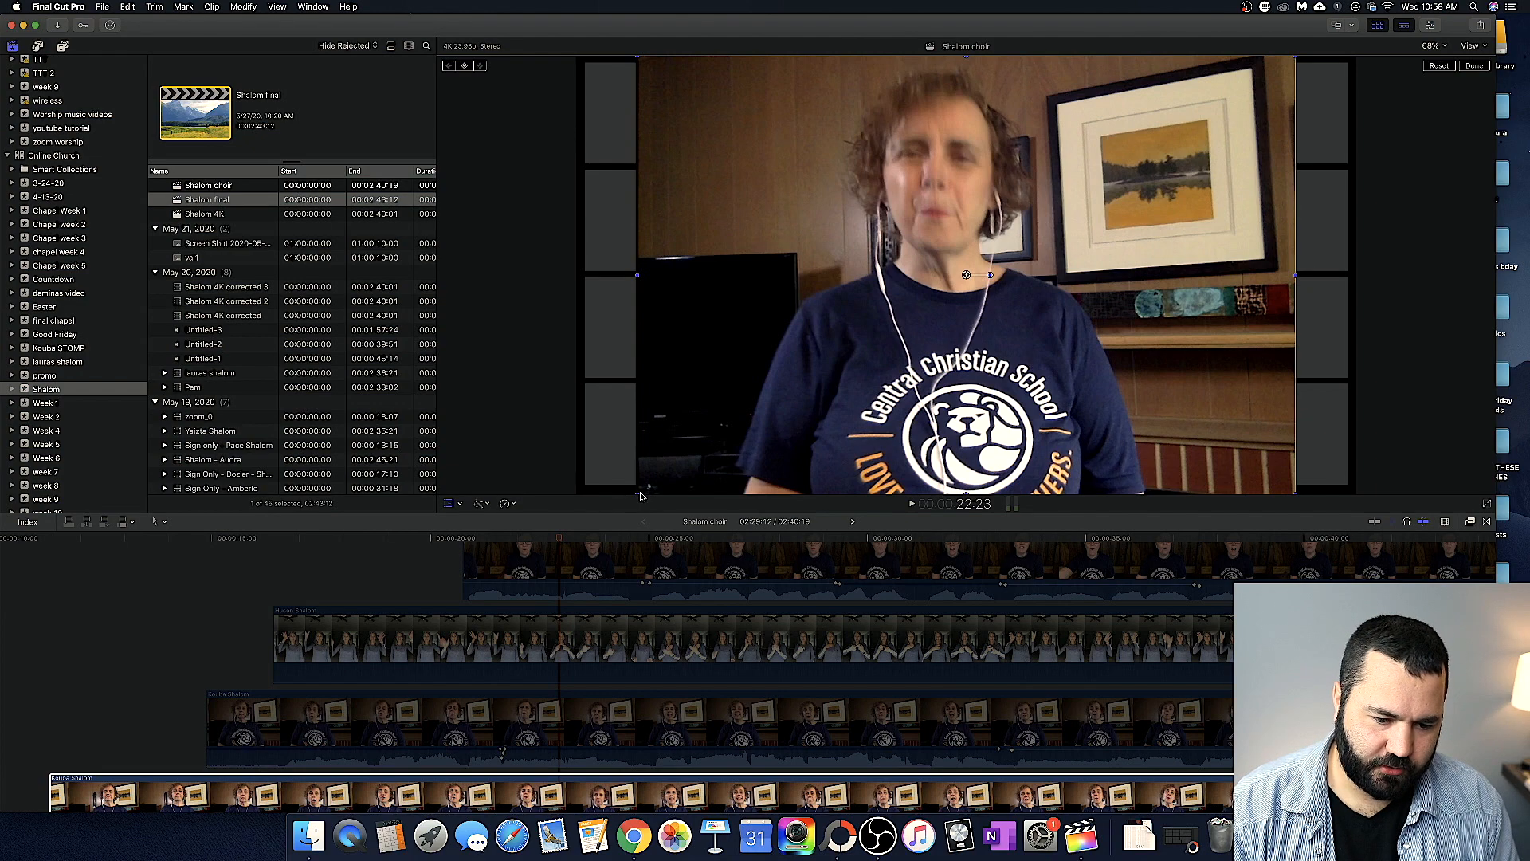
left_click_drag(635, 500, 990, 453)
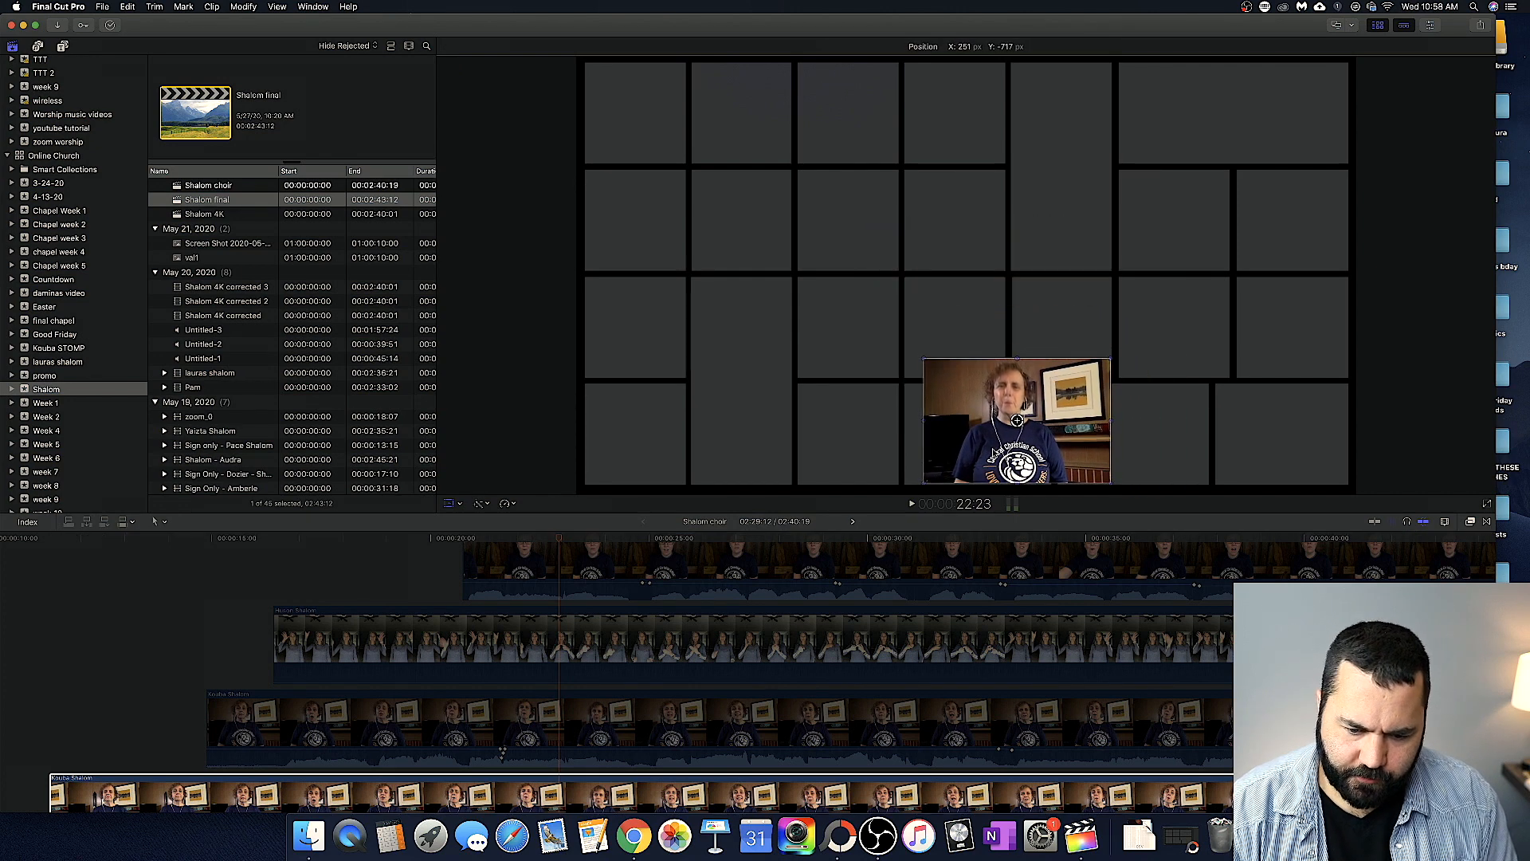
left_click_drag(925, 361, 940, 371)
left_click_drag(962, 397, 922, 407)
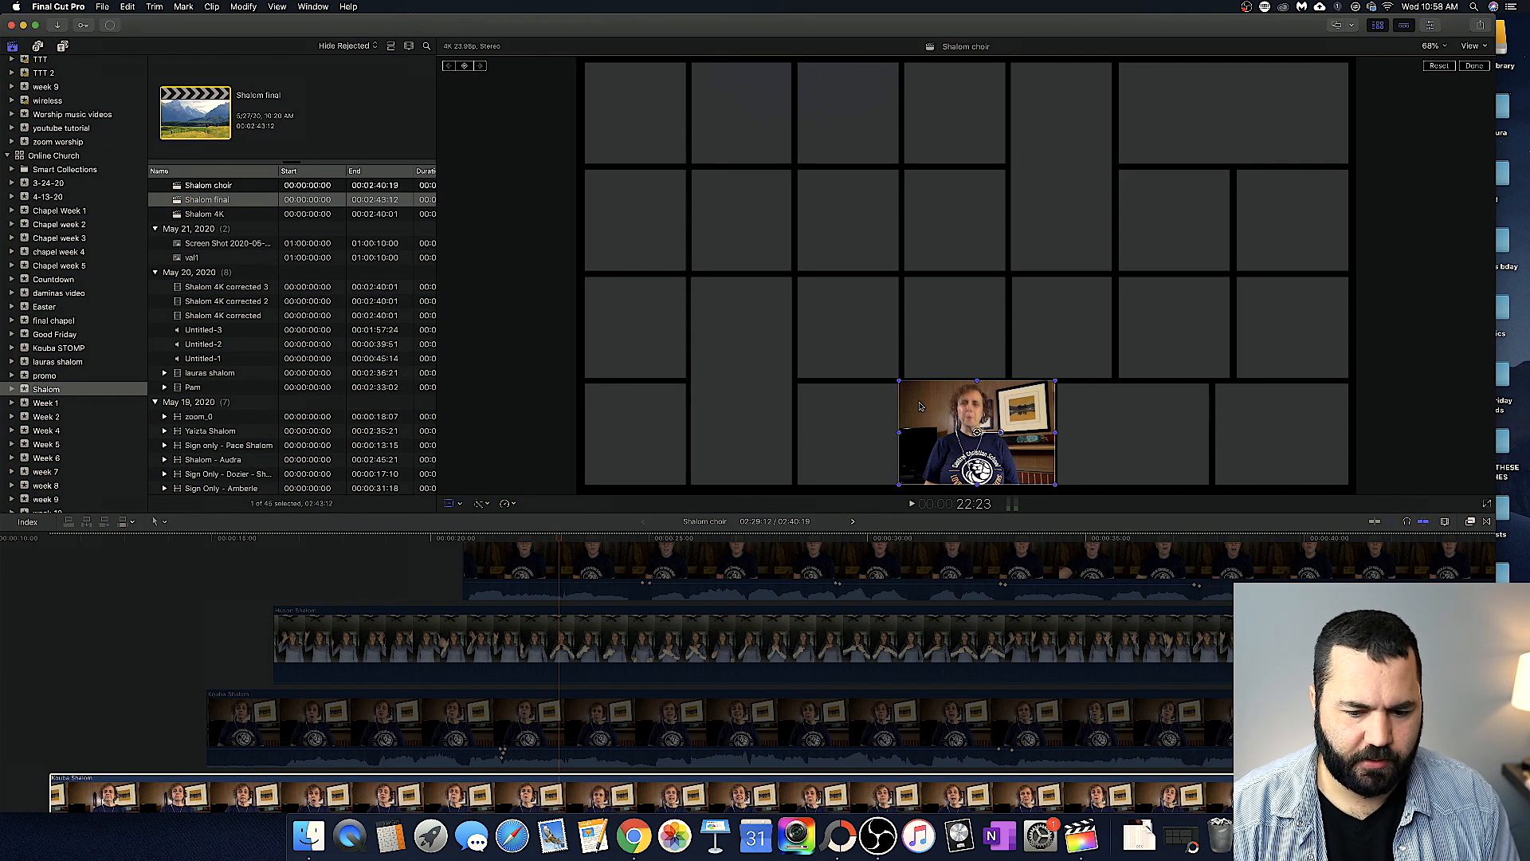
- With the viewer at 200%, crop the singer's clip to its cell: Left 37 px, Right 26 px and Top 21 px
left_click(1430, 27)
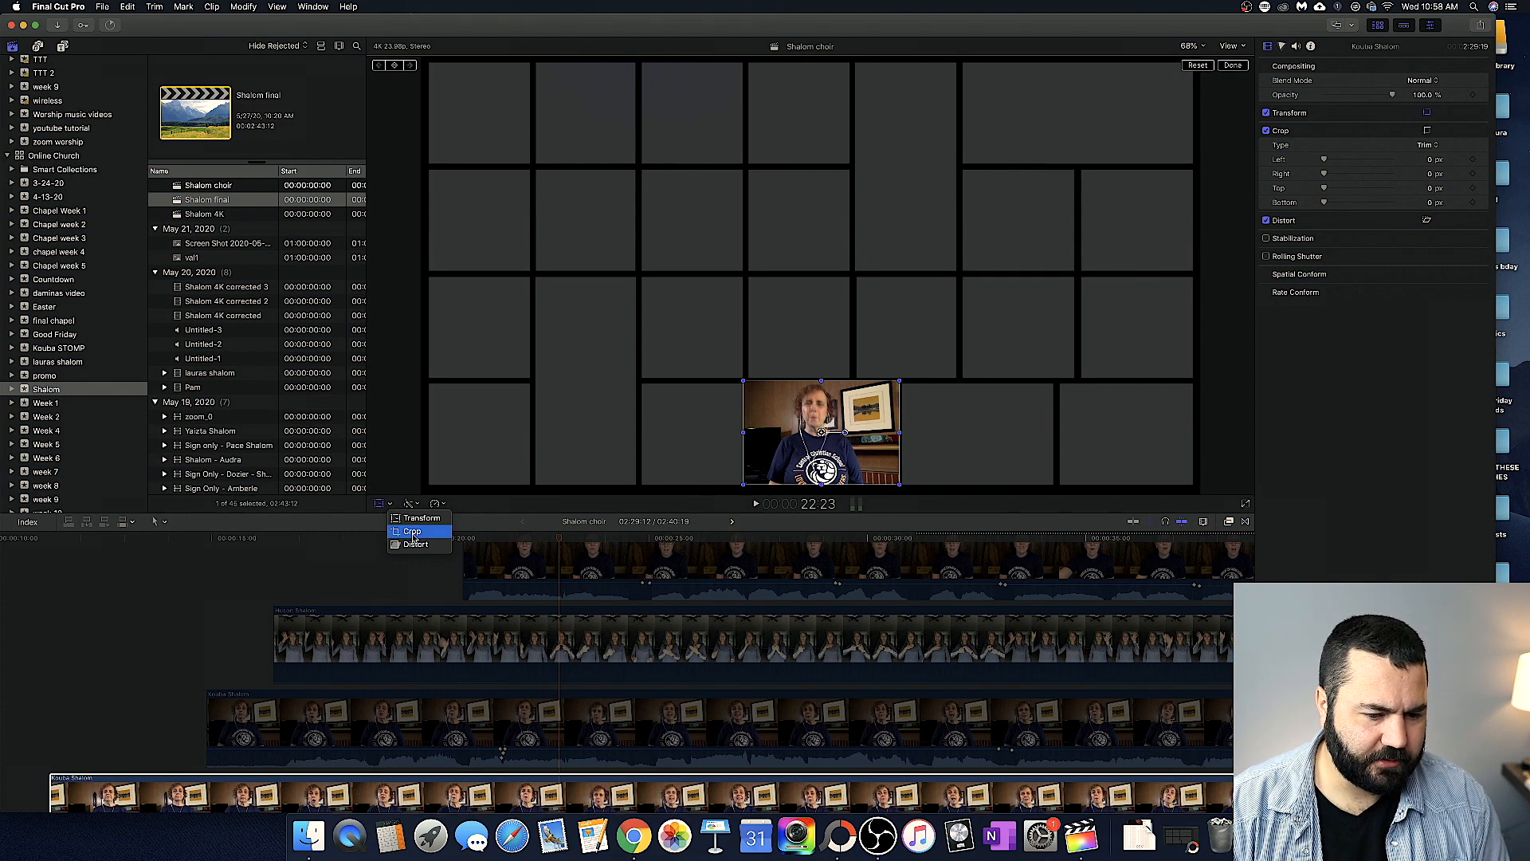
left_click(388, 503)
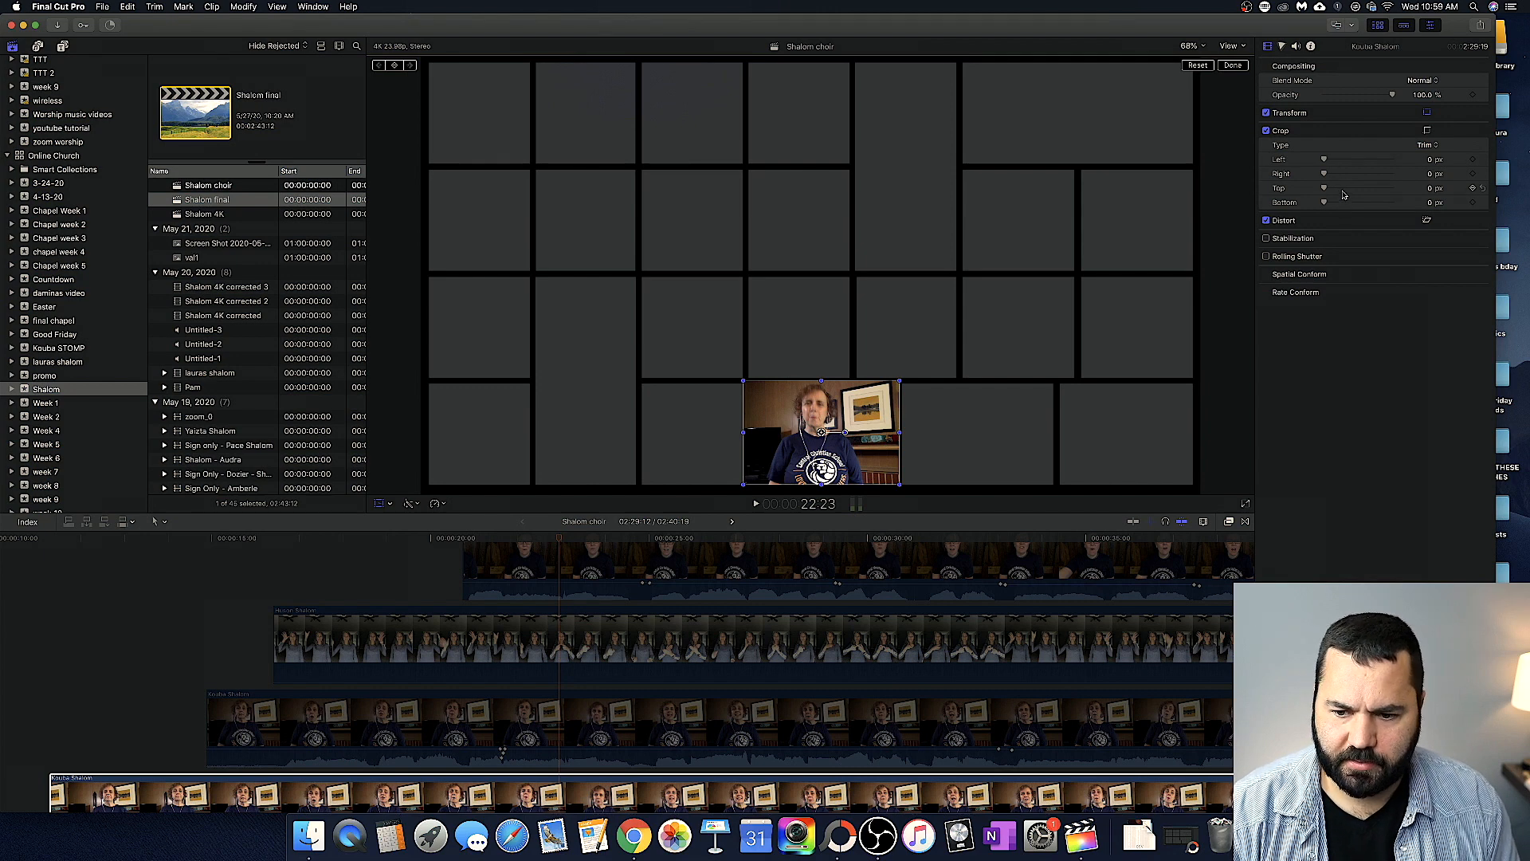
left_click(1199, 47)
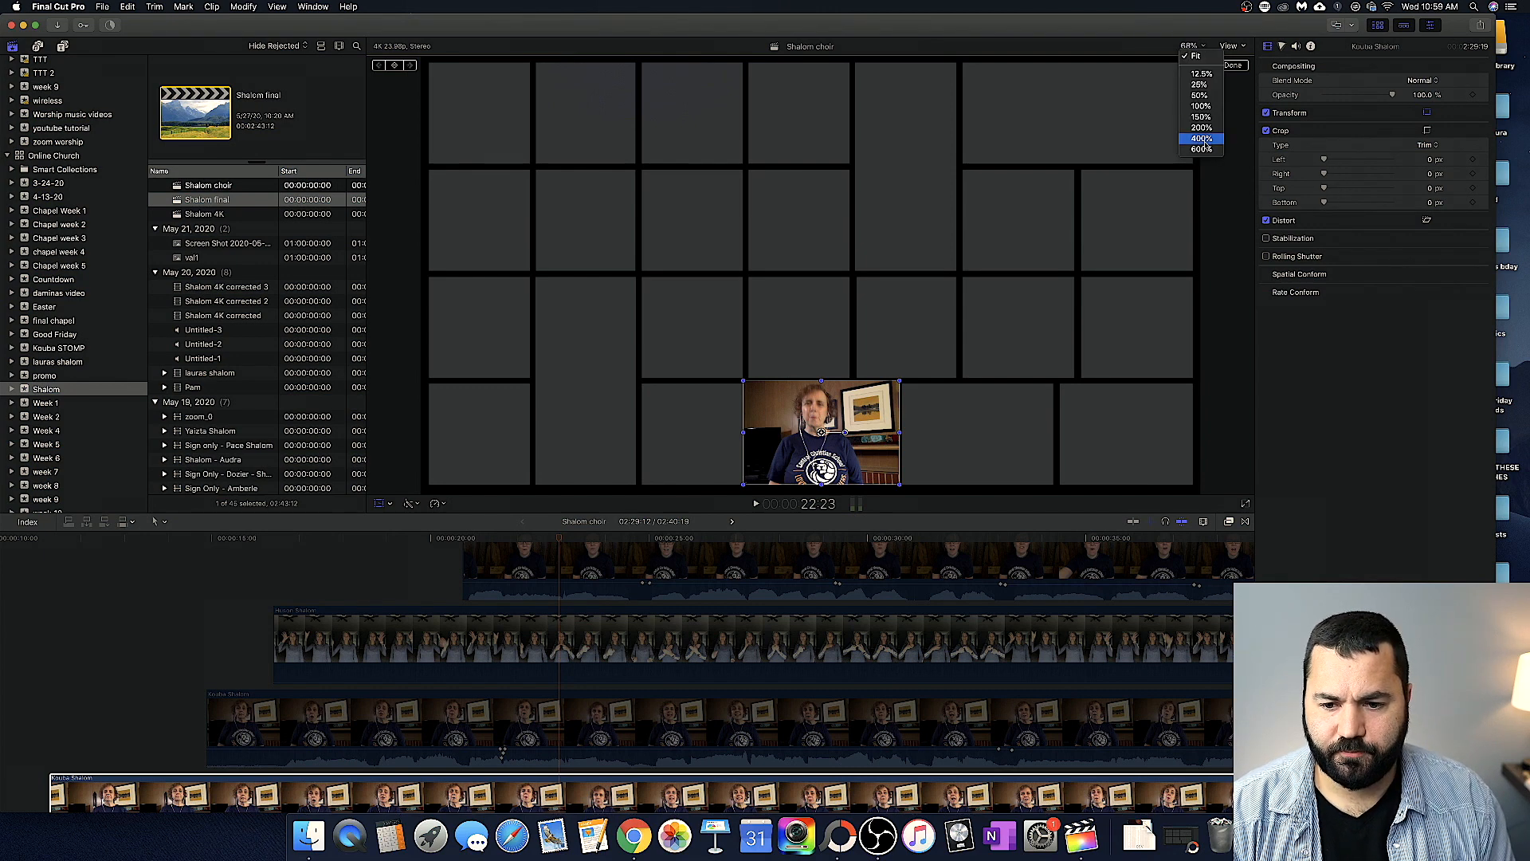
left_click(1203, 129)
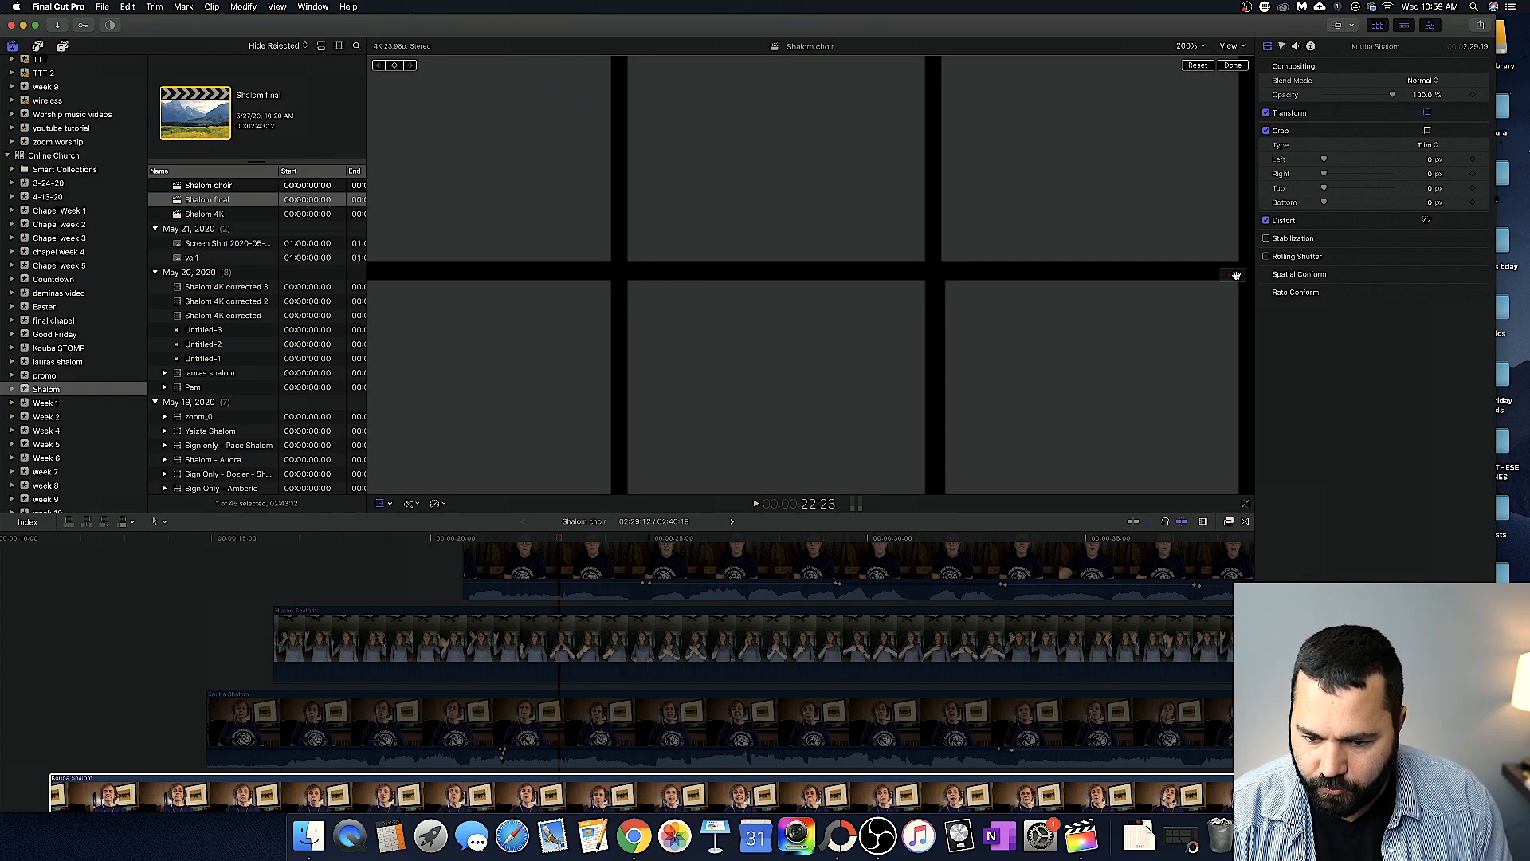
left_click_drag(1236, 276, 1234, 278)
left_click_drag(1323, 159, 1327, 176)
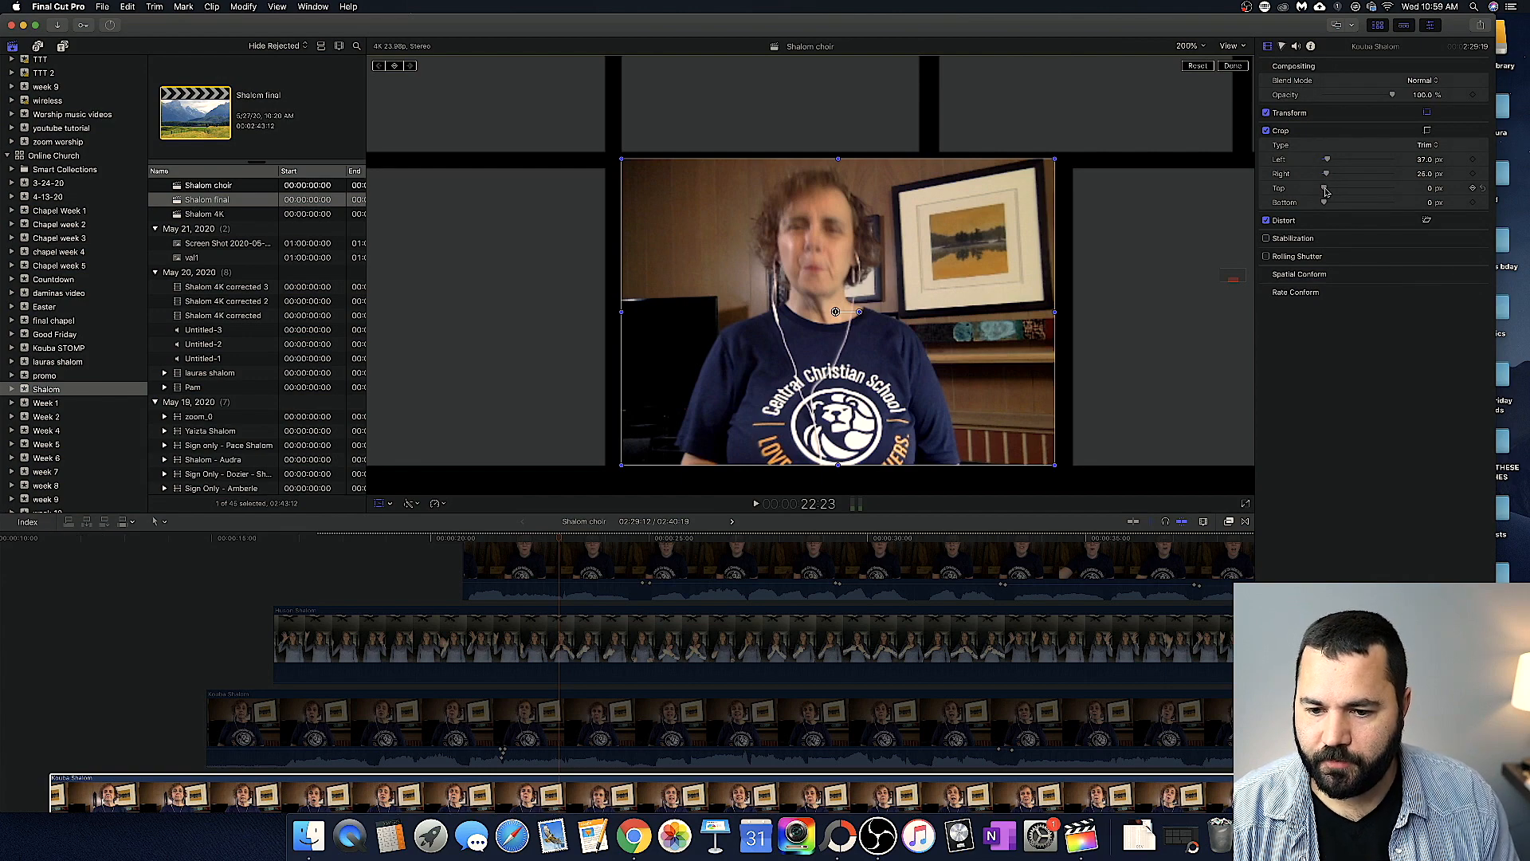
left_click_drag(1325, 191, 1323, 204)
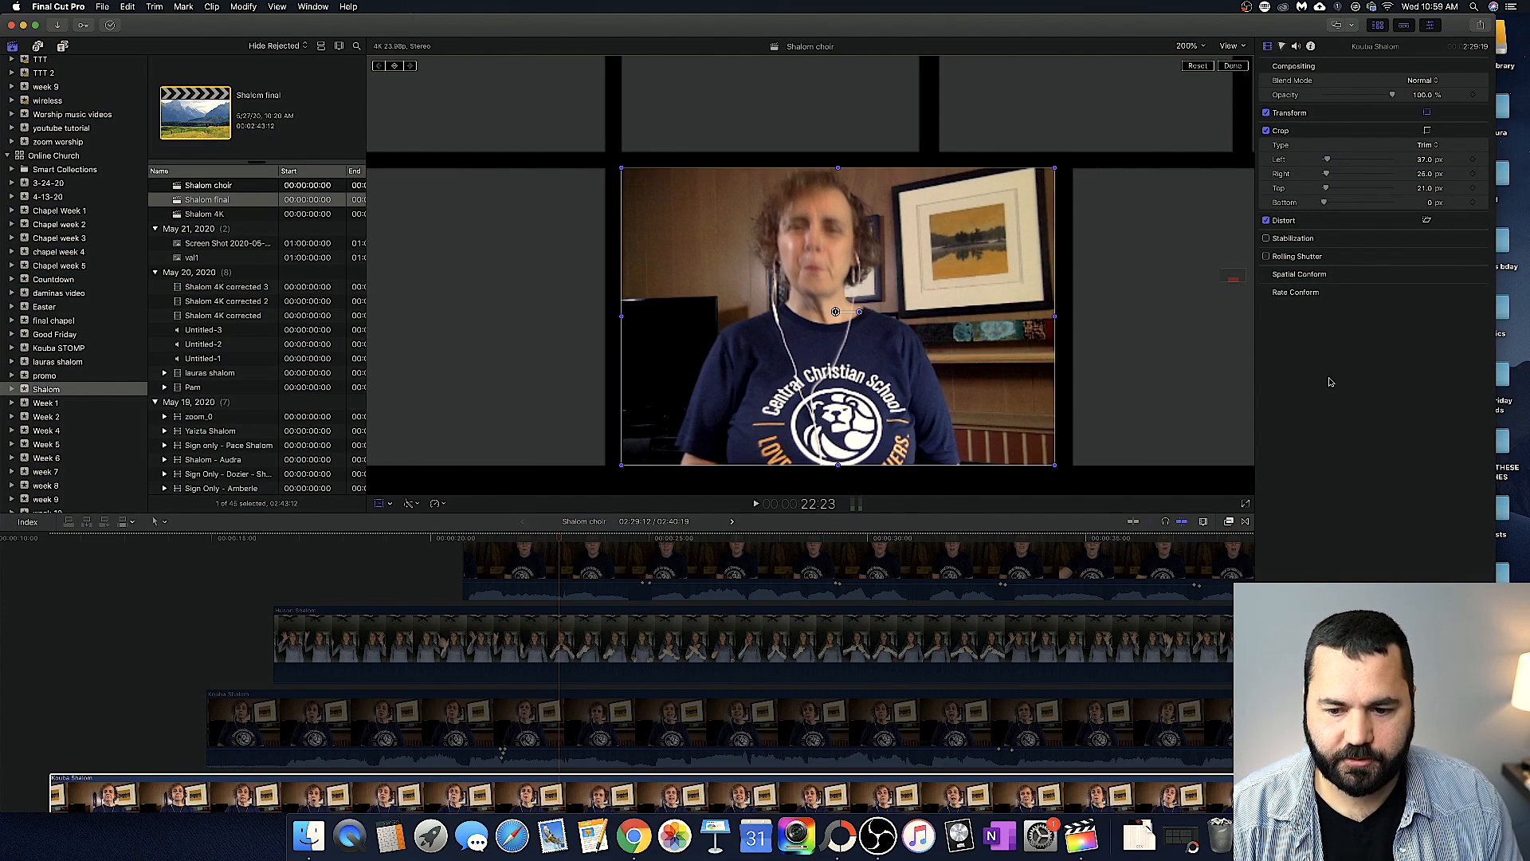
left_click(1233, 65)
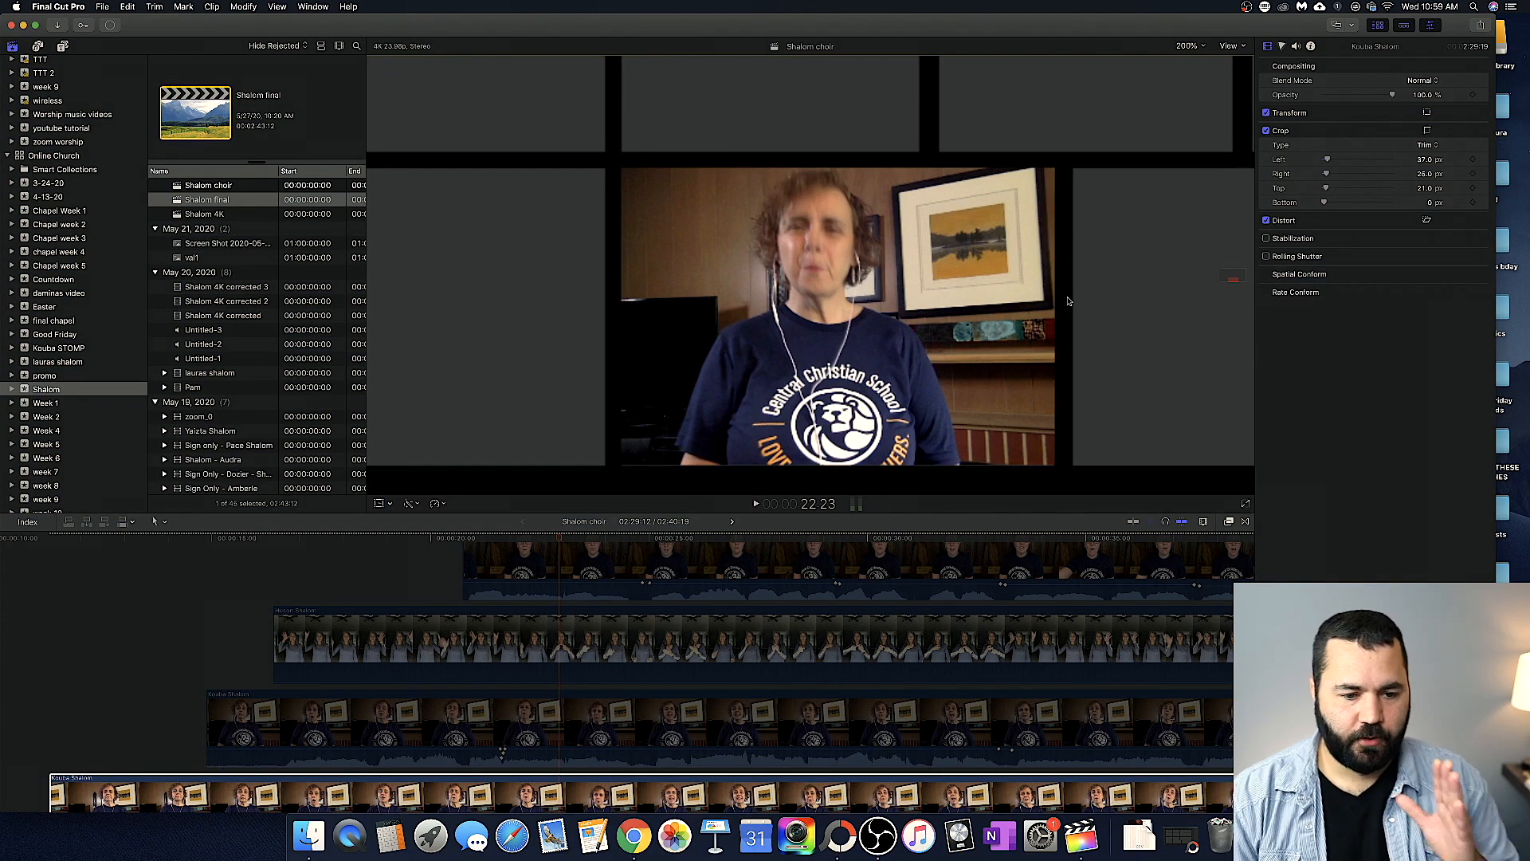
- Trim about 5 seconds off the start of the bottom-row singer's clip and play the section to check the new start
left_click(1189, 46)
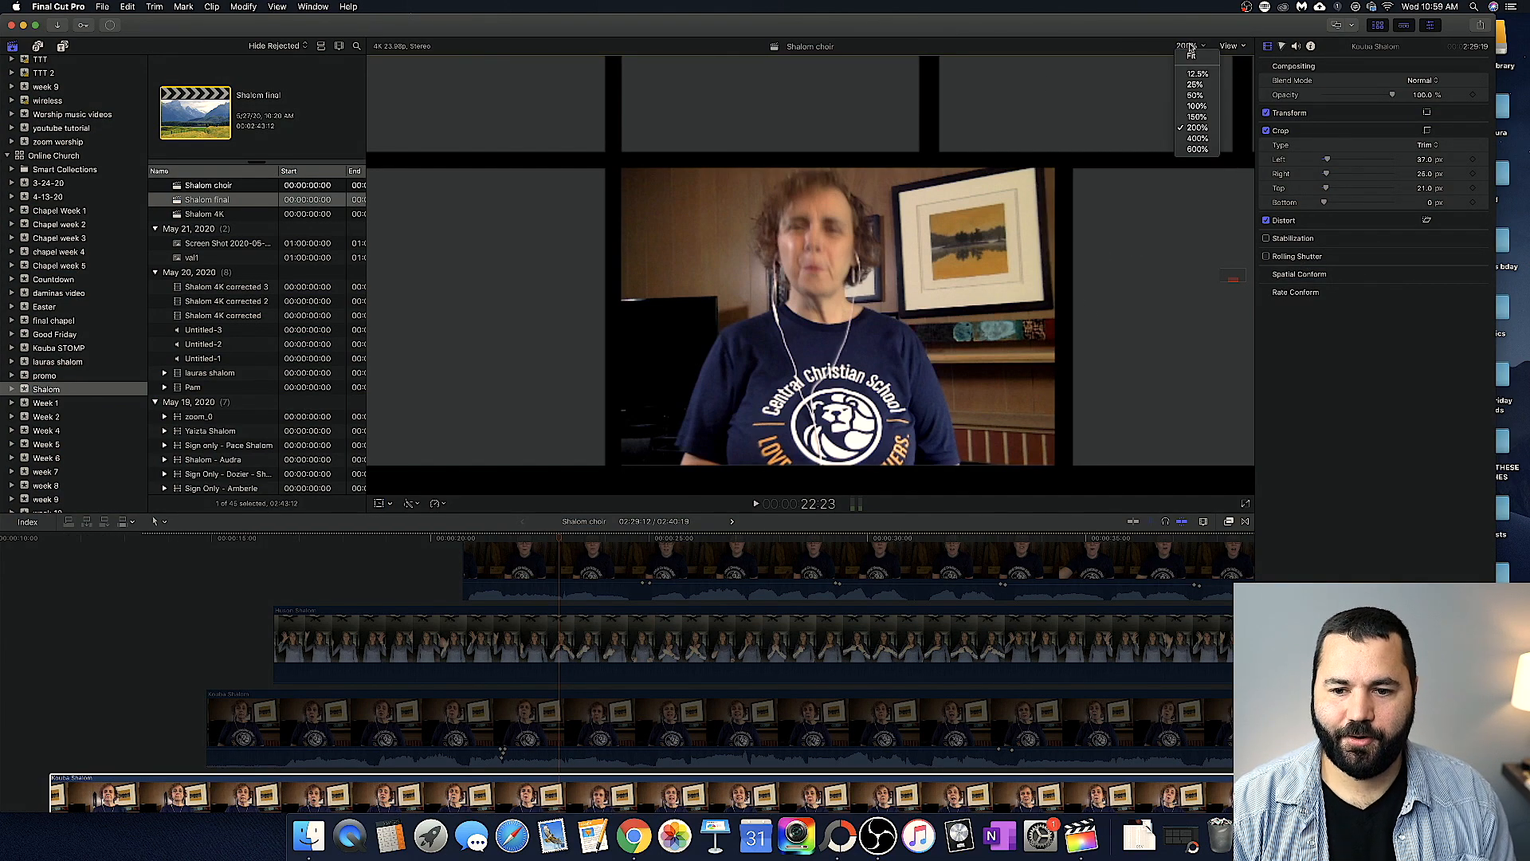
left_click(1206, 58)
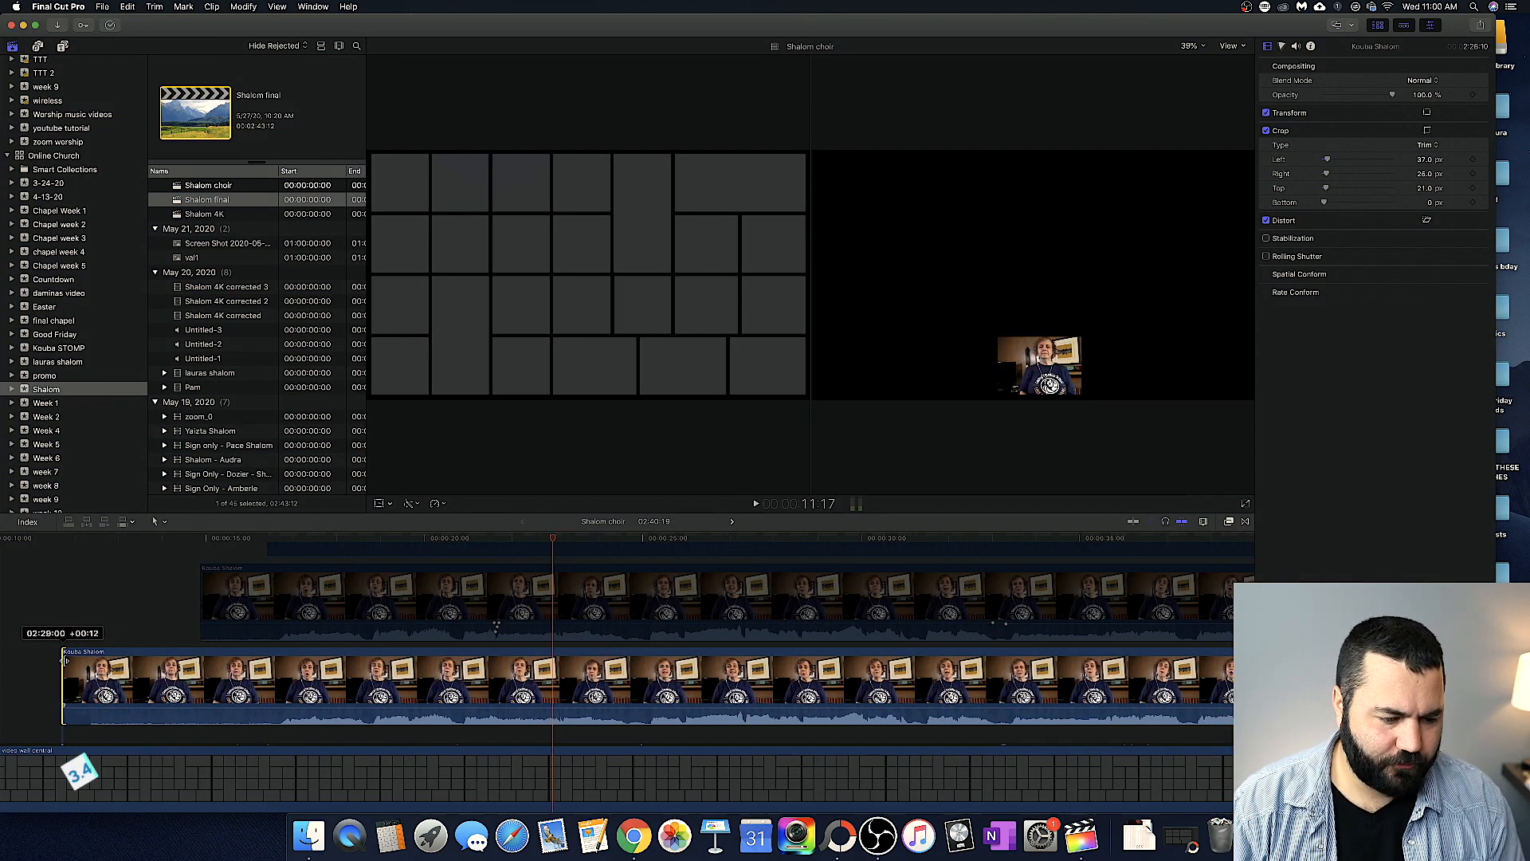
left_click_drag(68, 657, 255, 658)
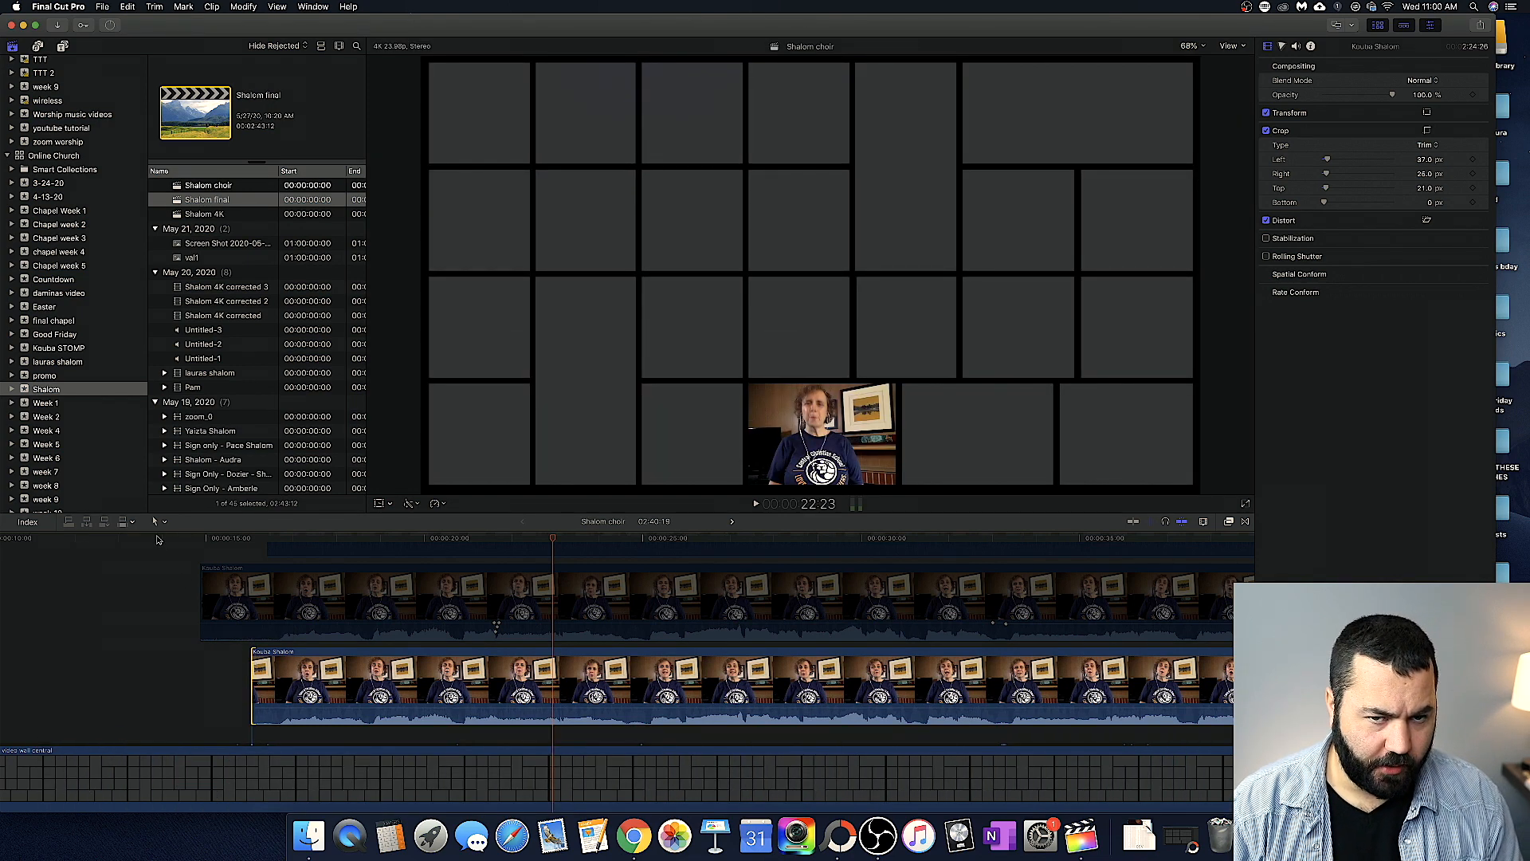
left_click(157, 540)
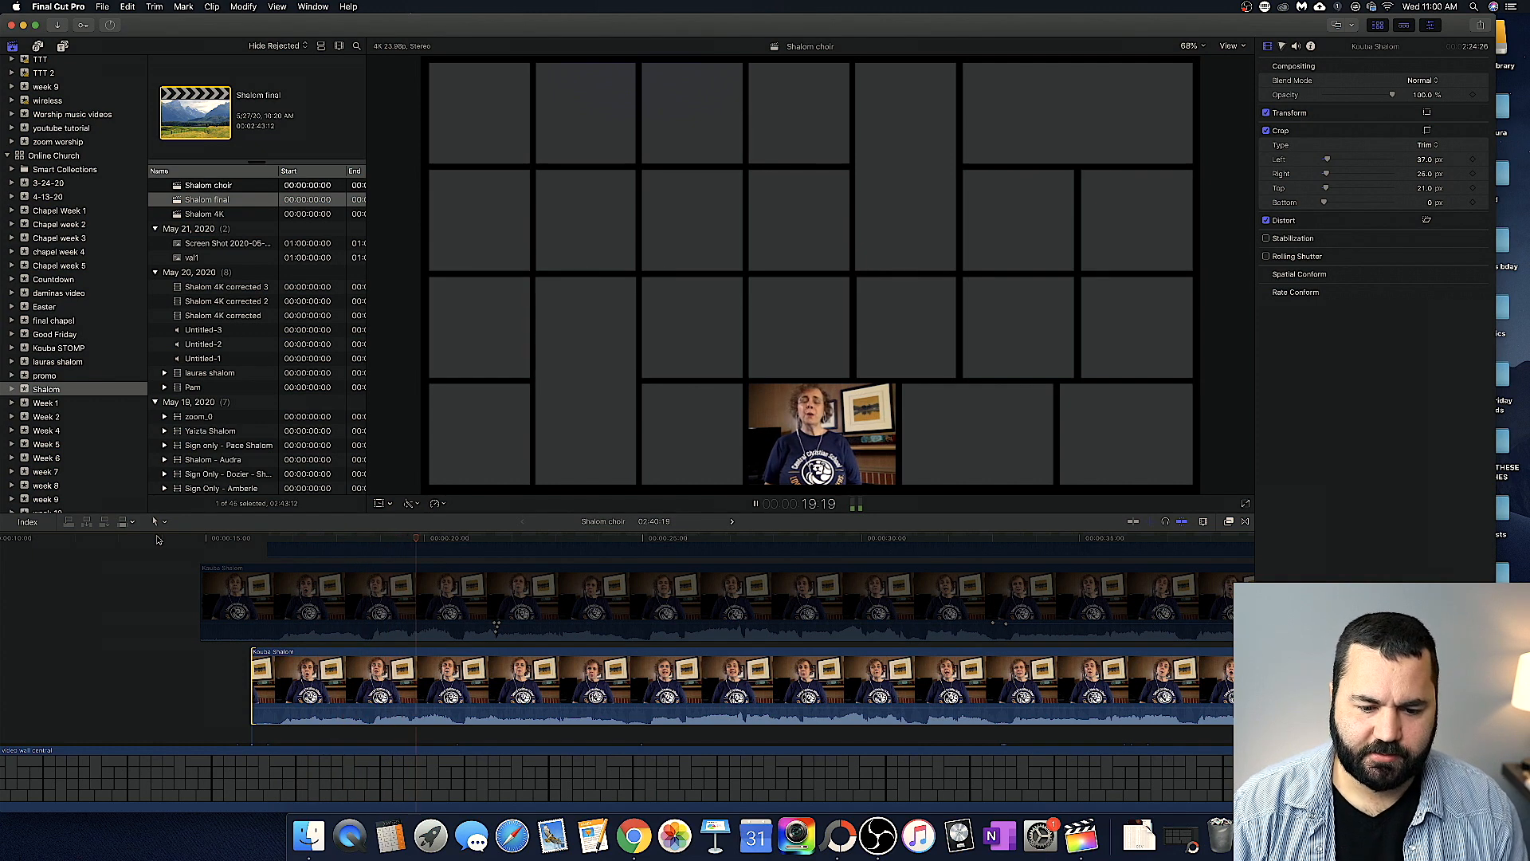
key("space")
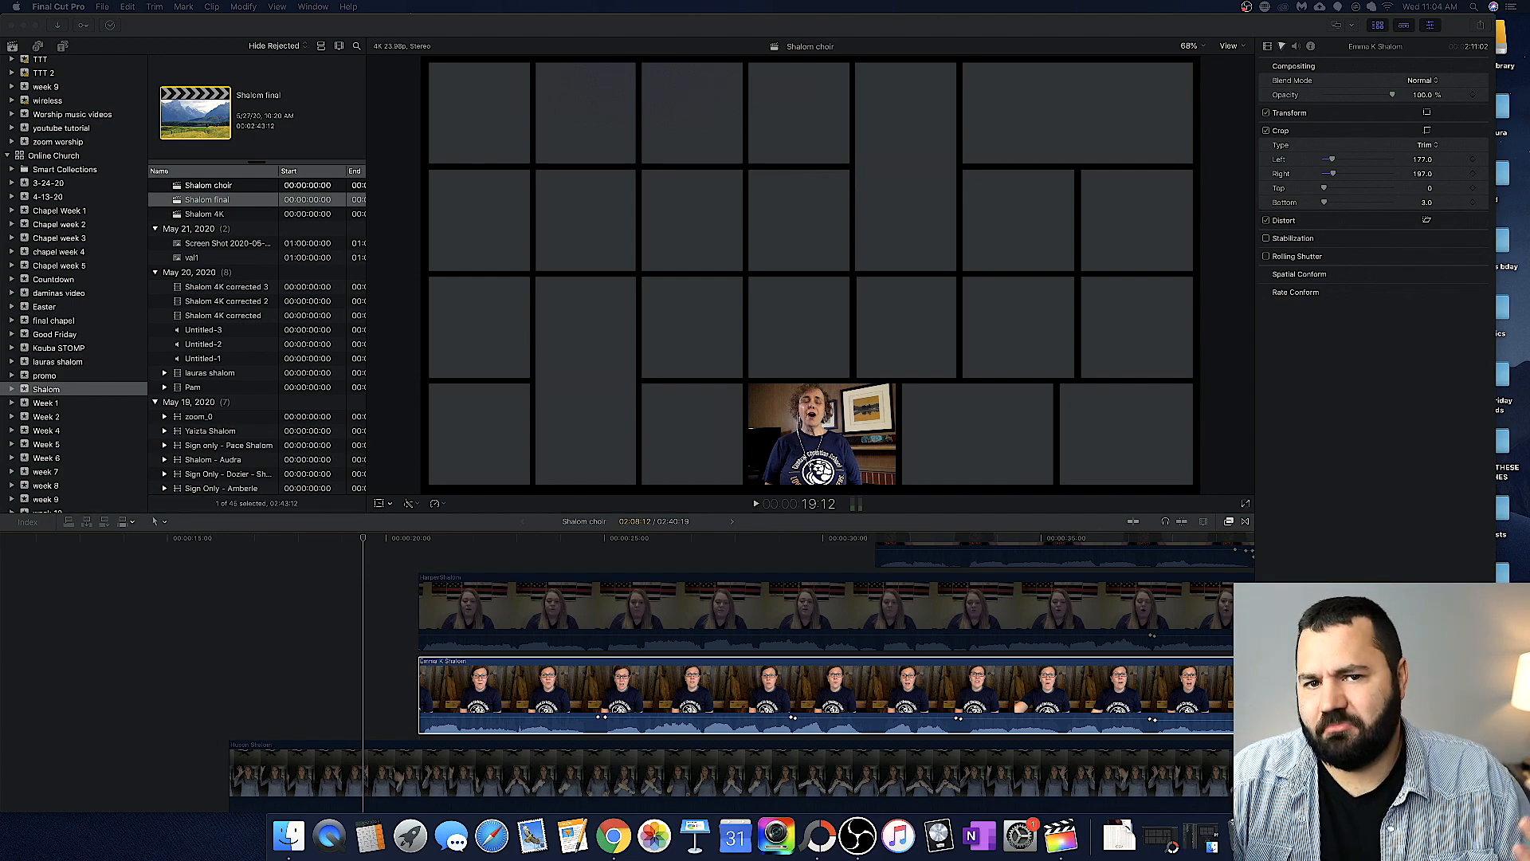
- Play the timeline from about 19 seconds to check the top-row singer's clip together with the bottom-row singer's
scroll(208, 565, "down", 4)
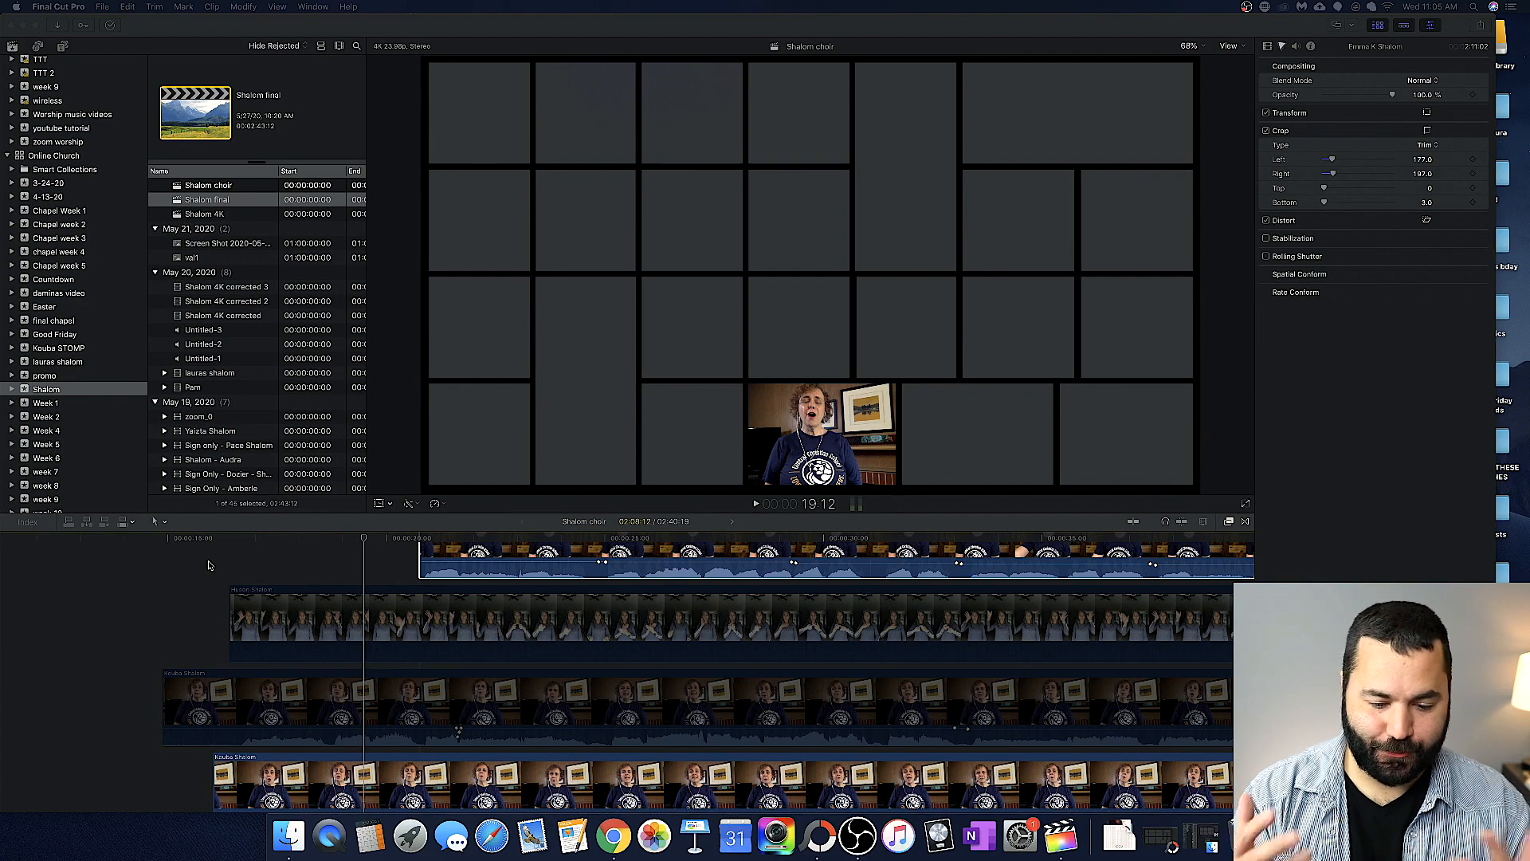
scroll(208, 565, "up", 2)
scroll(209, 565, "right", 1)
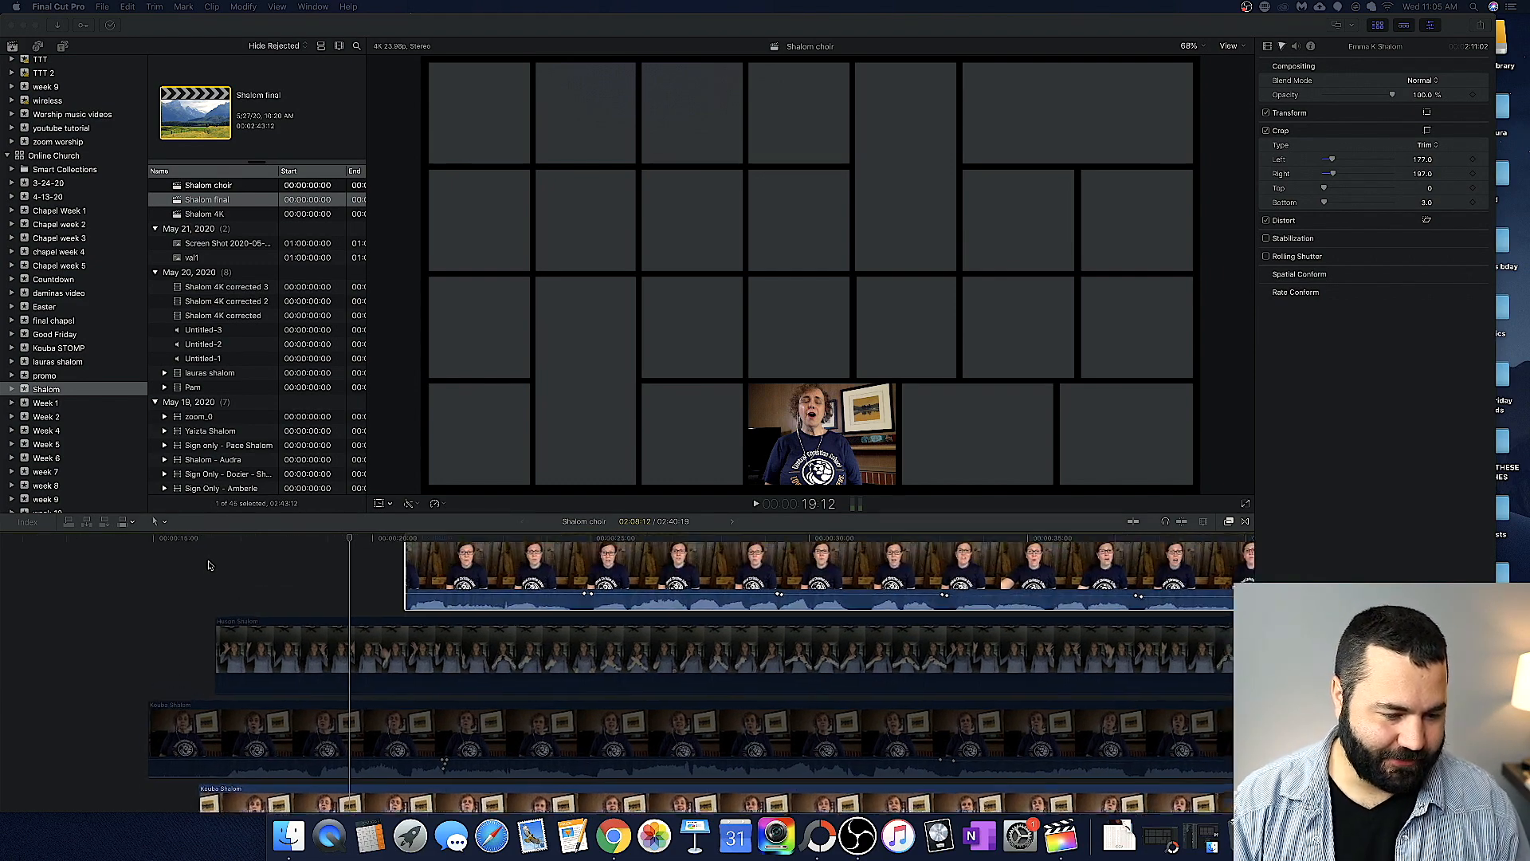
left_click(345, 540)
key("space")
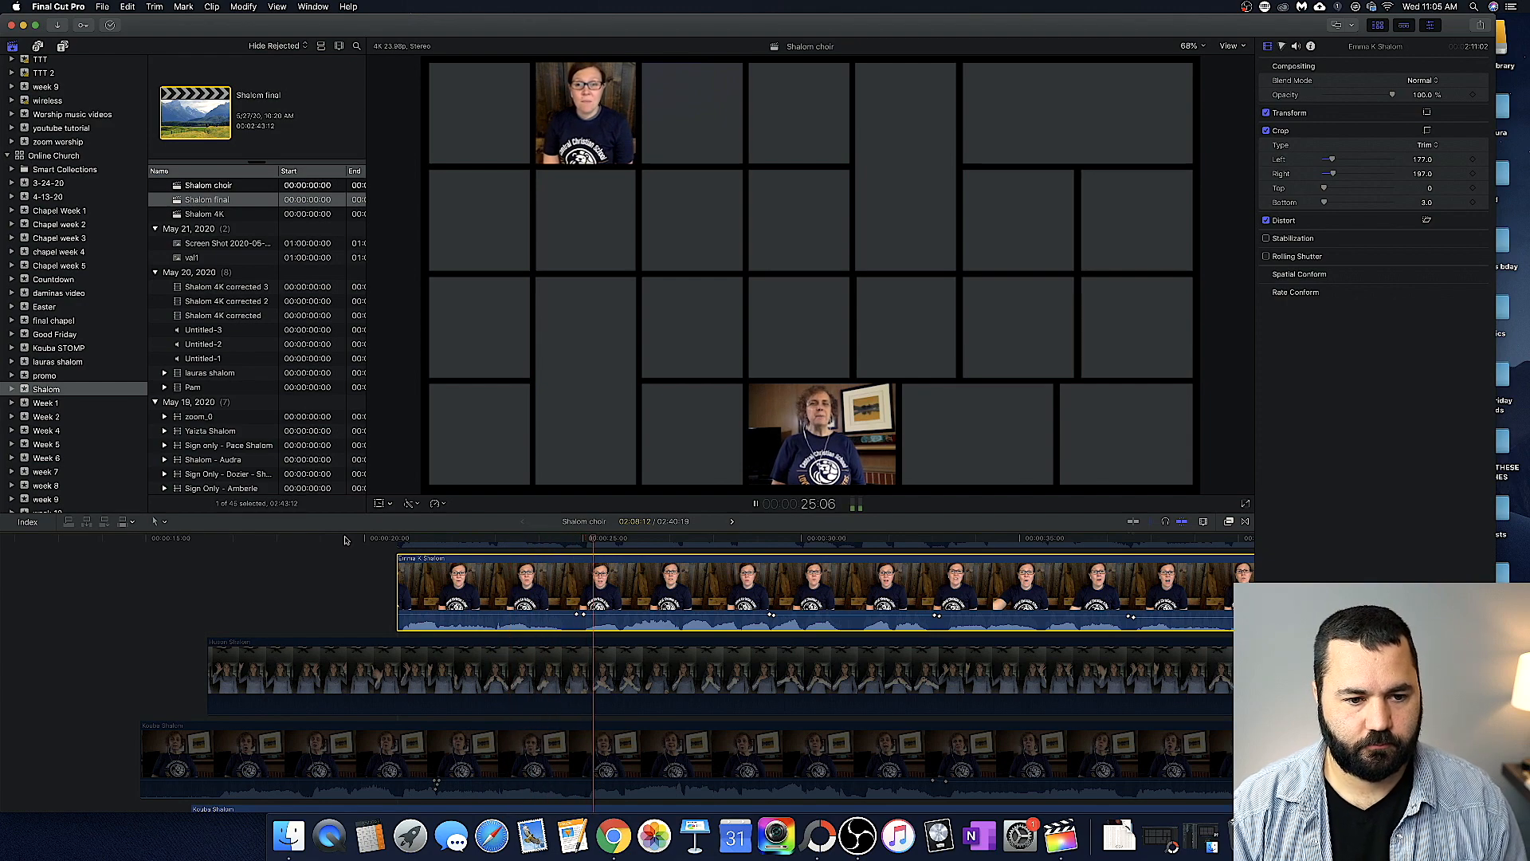
key("space")
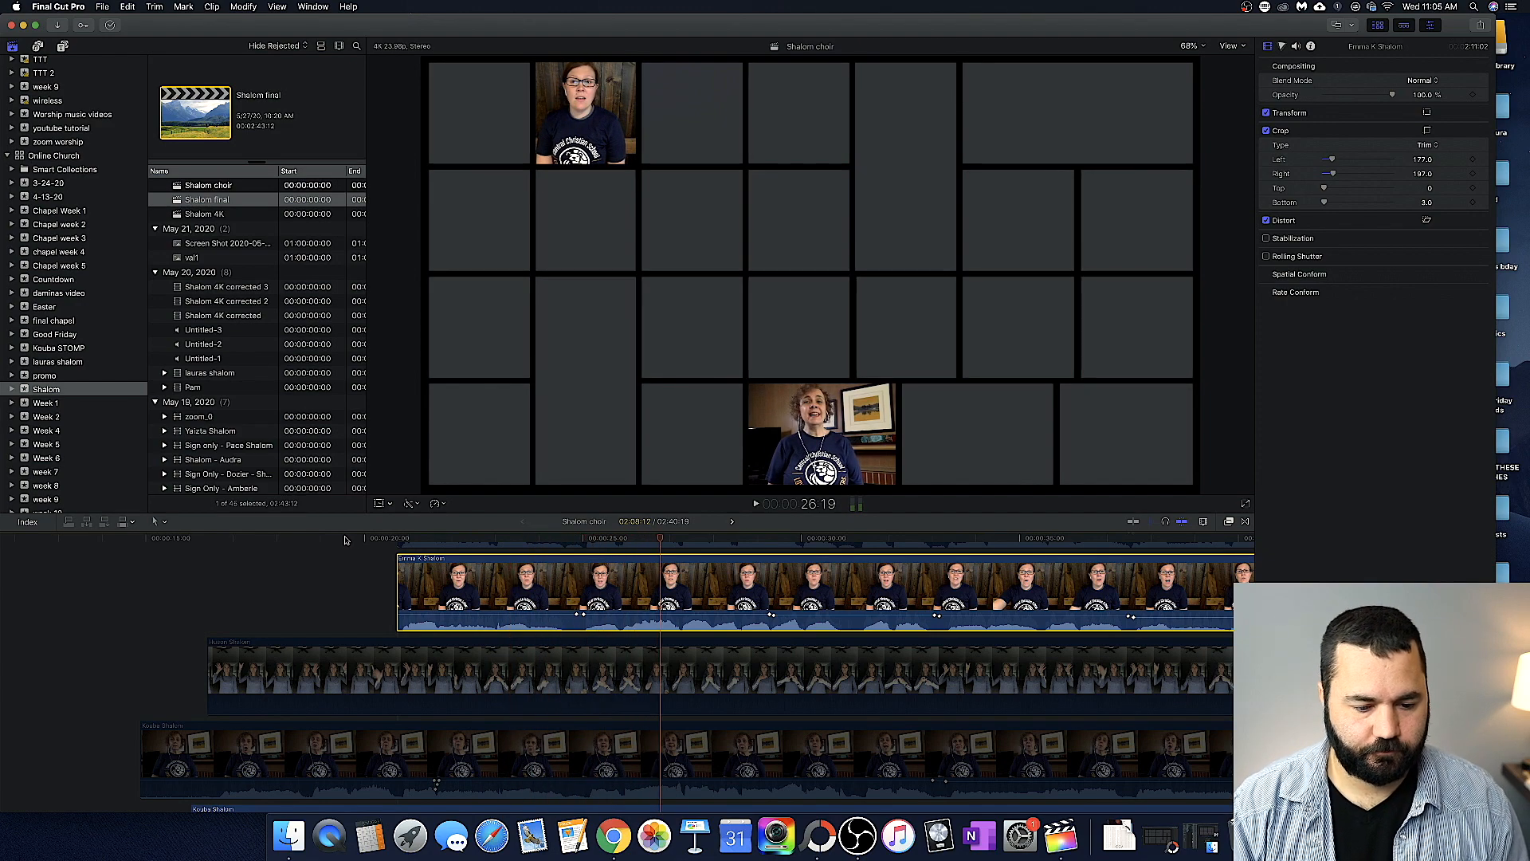
- Add volume keyframes at about 27 and 29 seconds to the clip of the singer with the flag behind her, and lower the second slightly
scroll(345, 540, "up", 3)
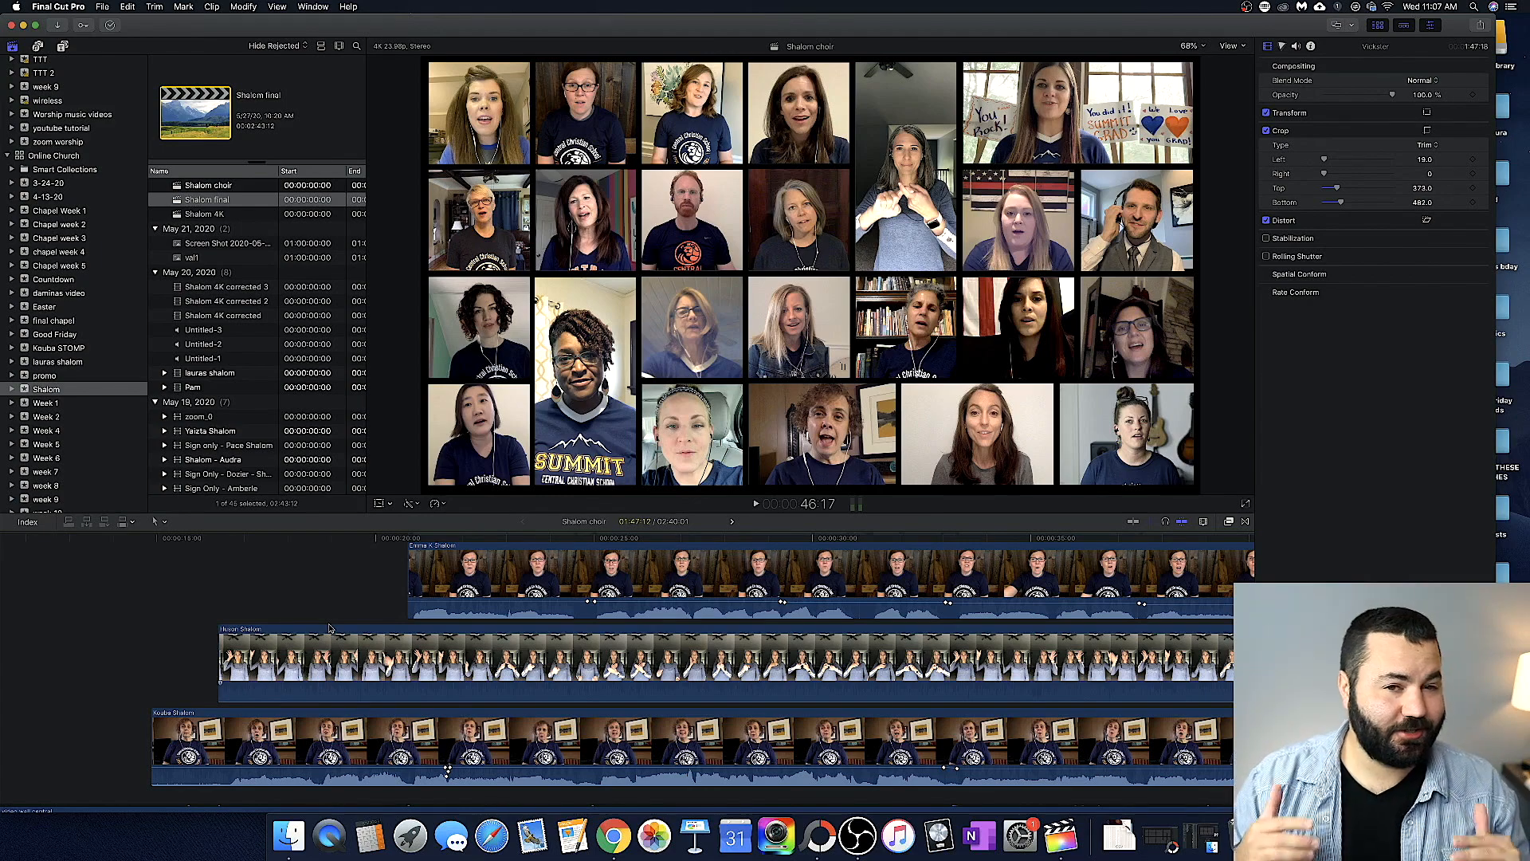
scroll(329, 629, "down", 2)
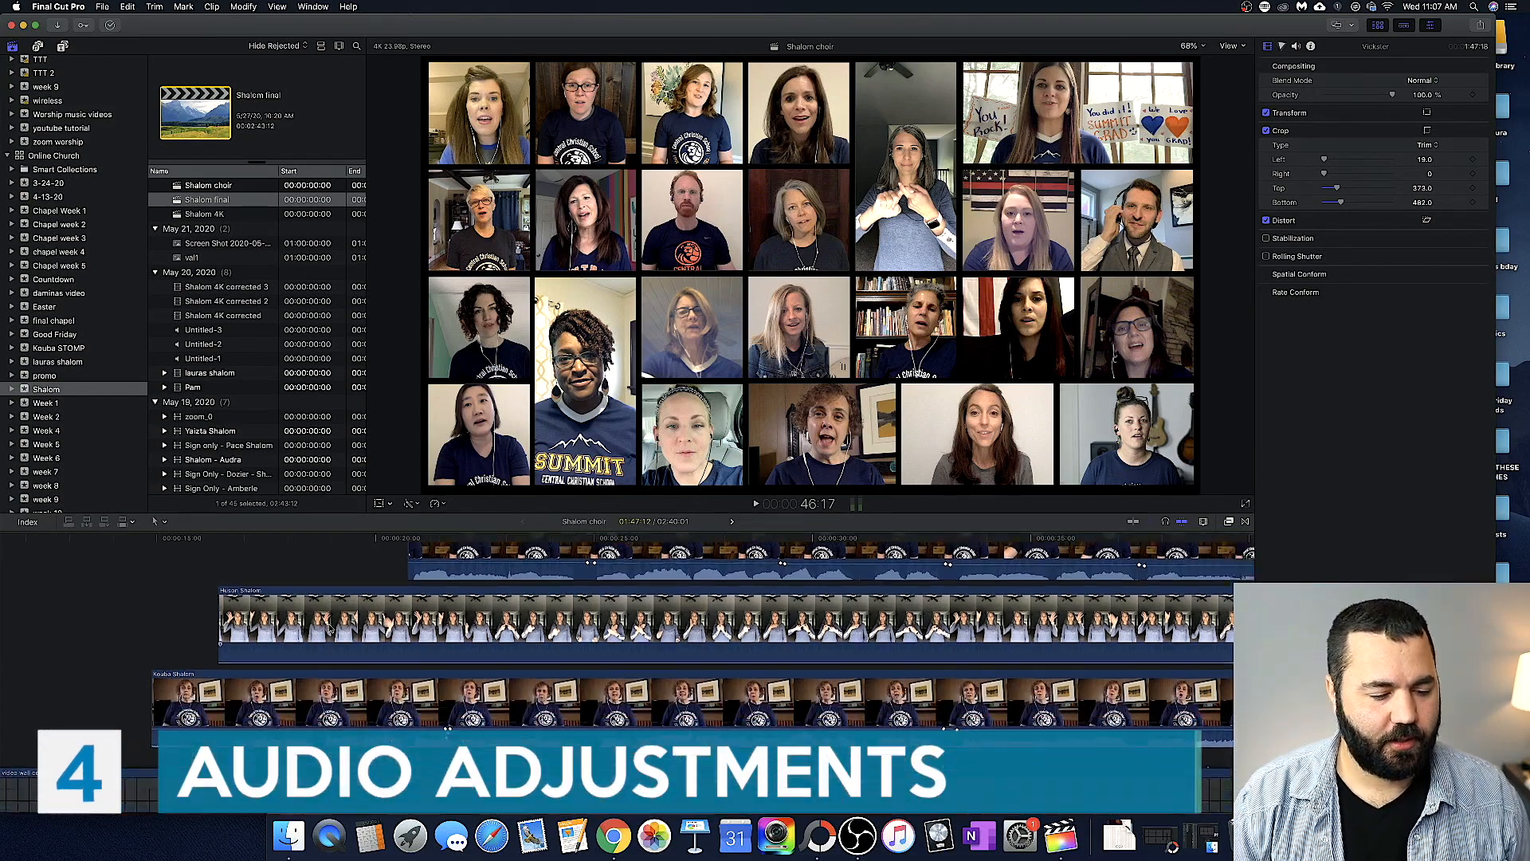
scroll(329, 629, "down", 5)
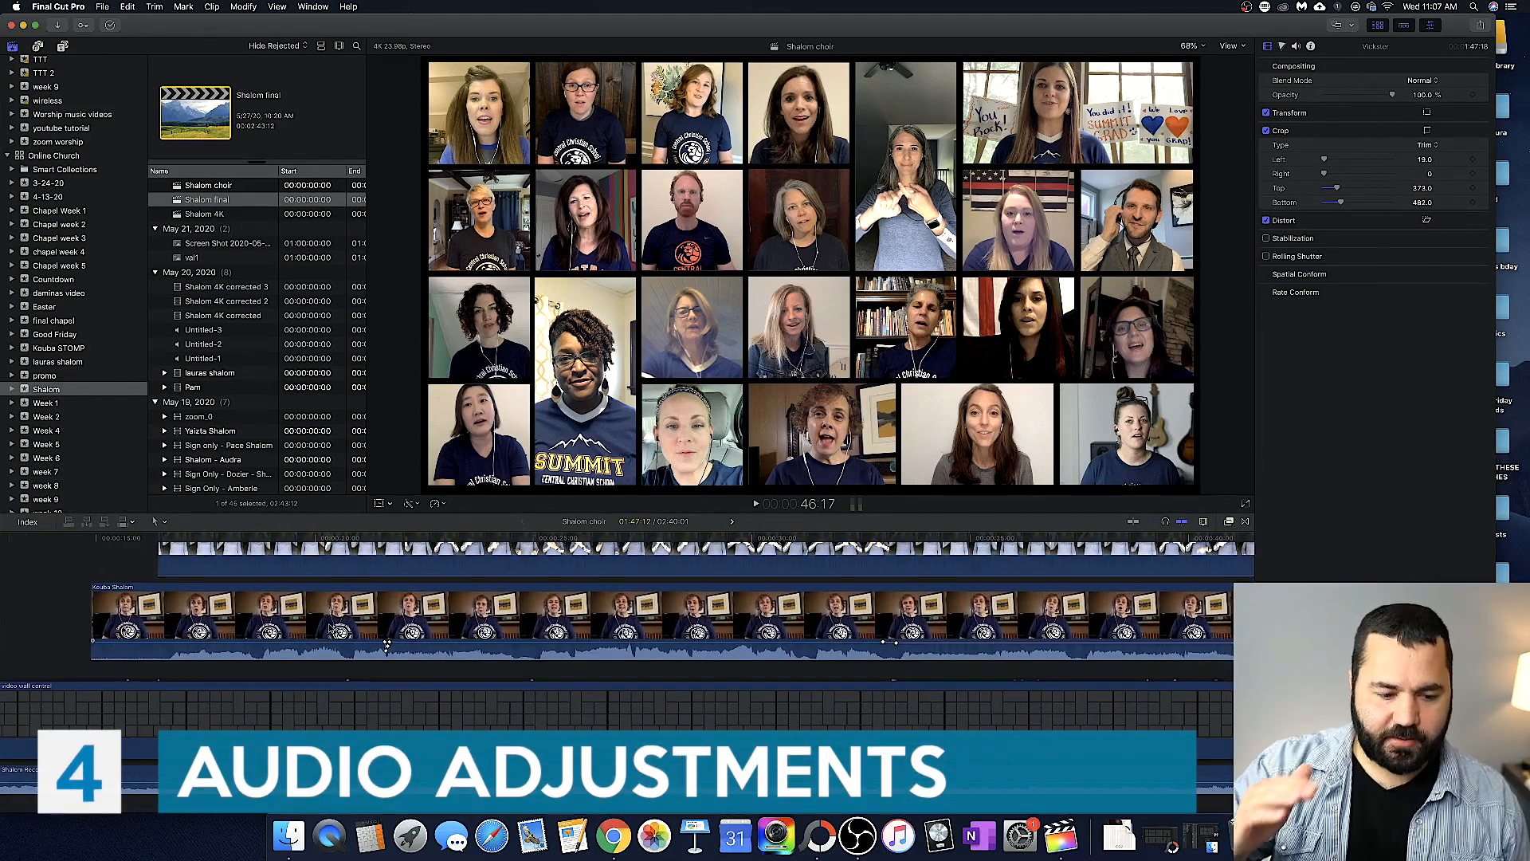
scroll(329, 629, "right", 5)
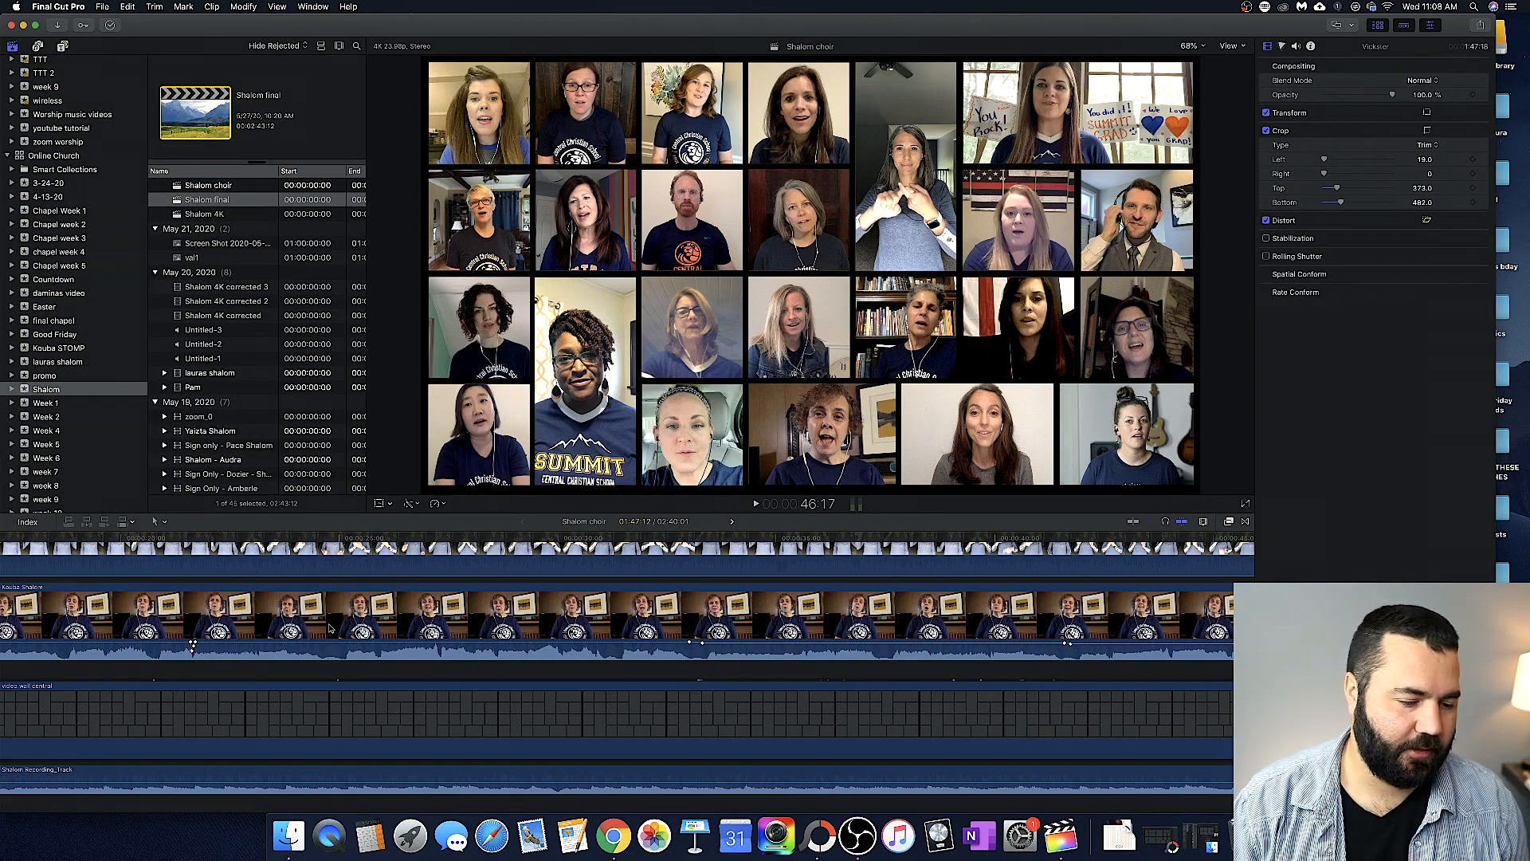
scroll(331, 628, "up", 5)
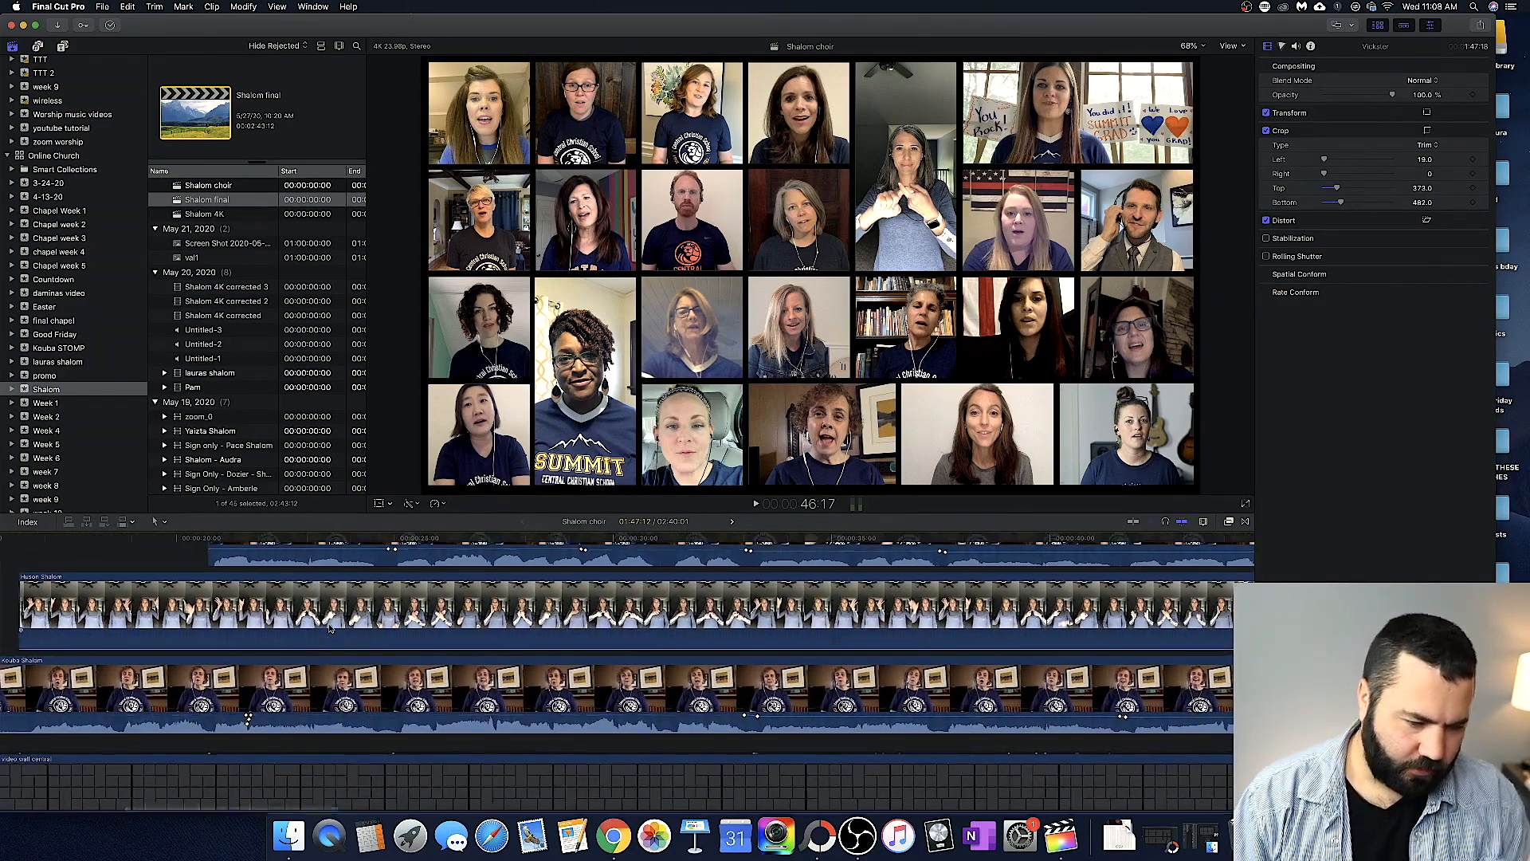
scroll(331, 629, "up", 5)
scroll(331, 628, "right", 3)
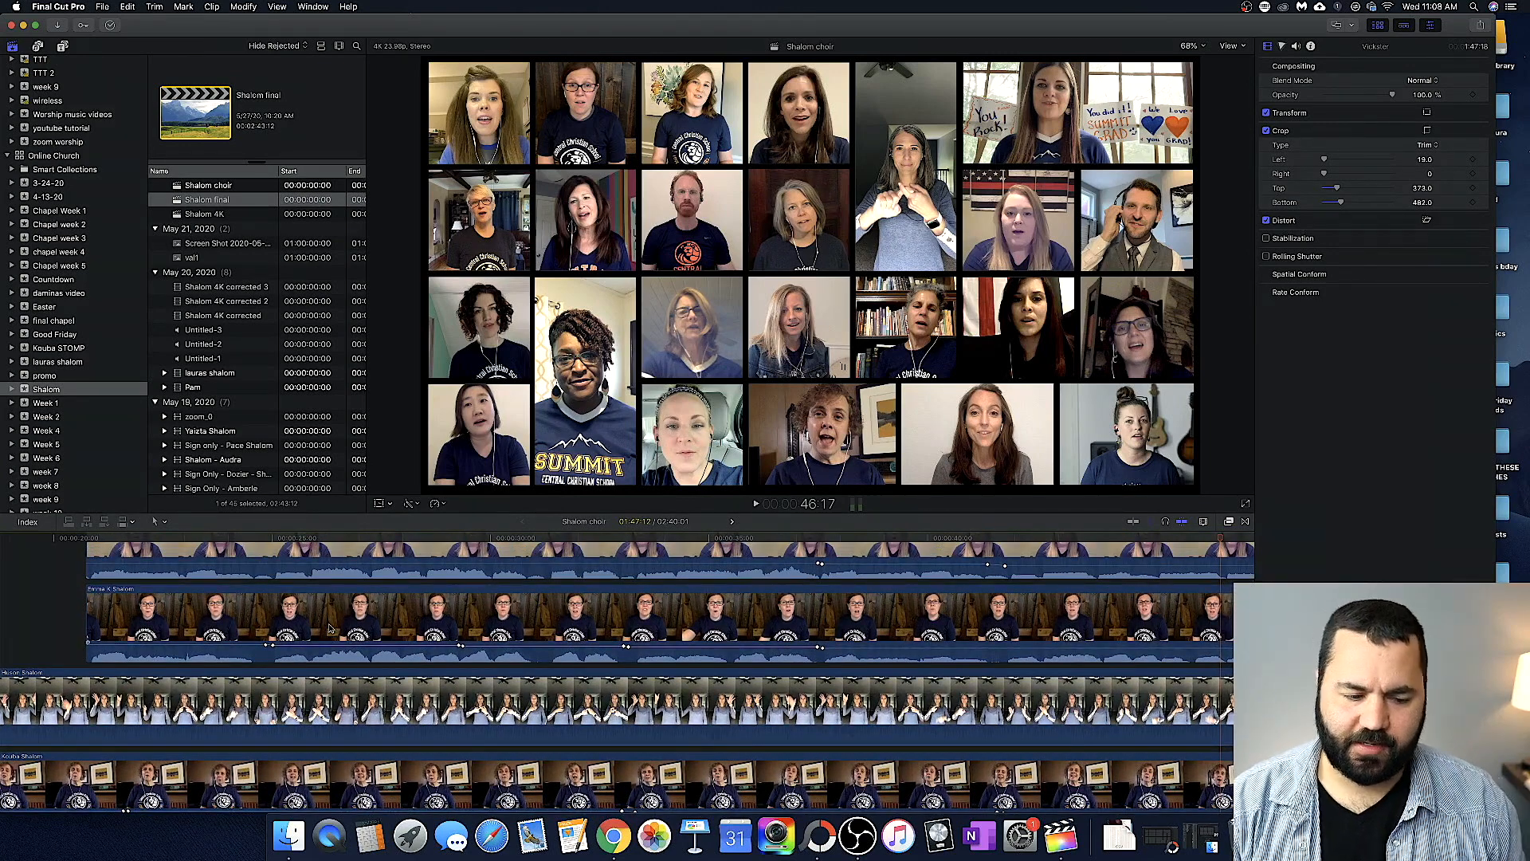
scroll(330, 629, "up", 4)
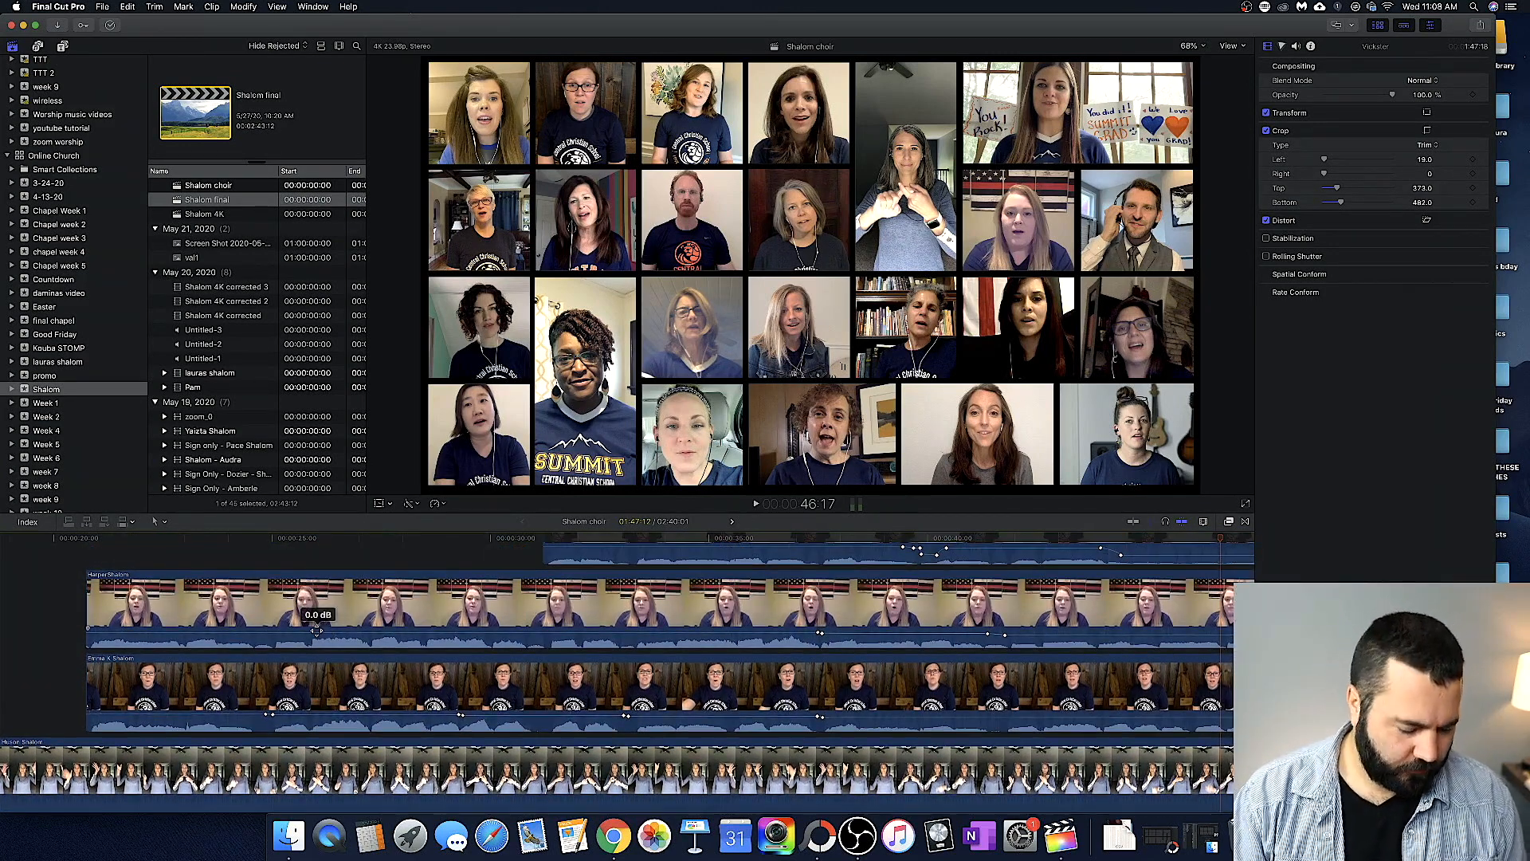
mouse_move(382, 632)
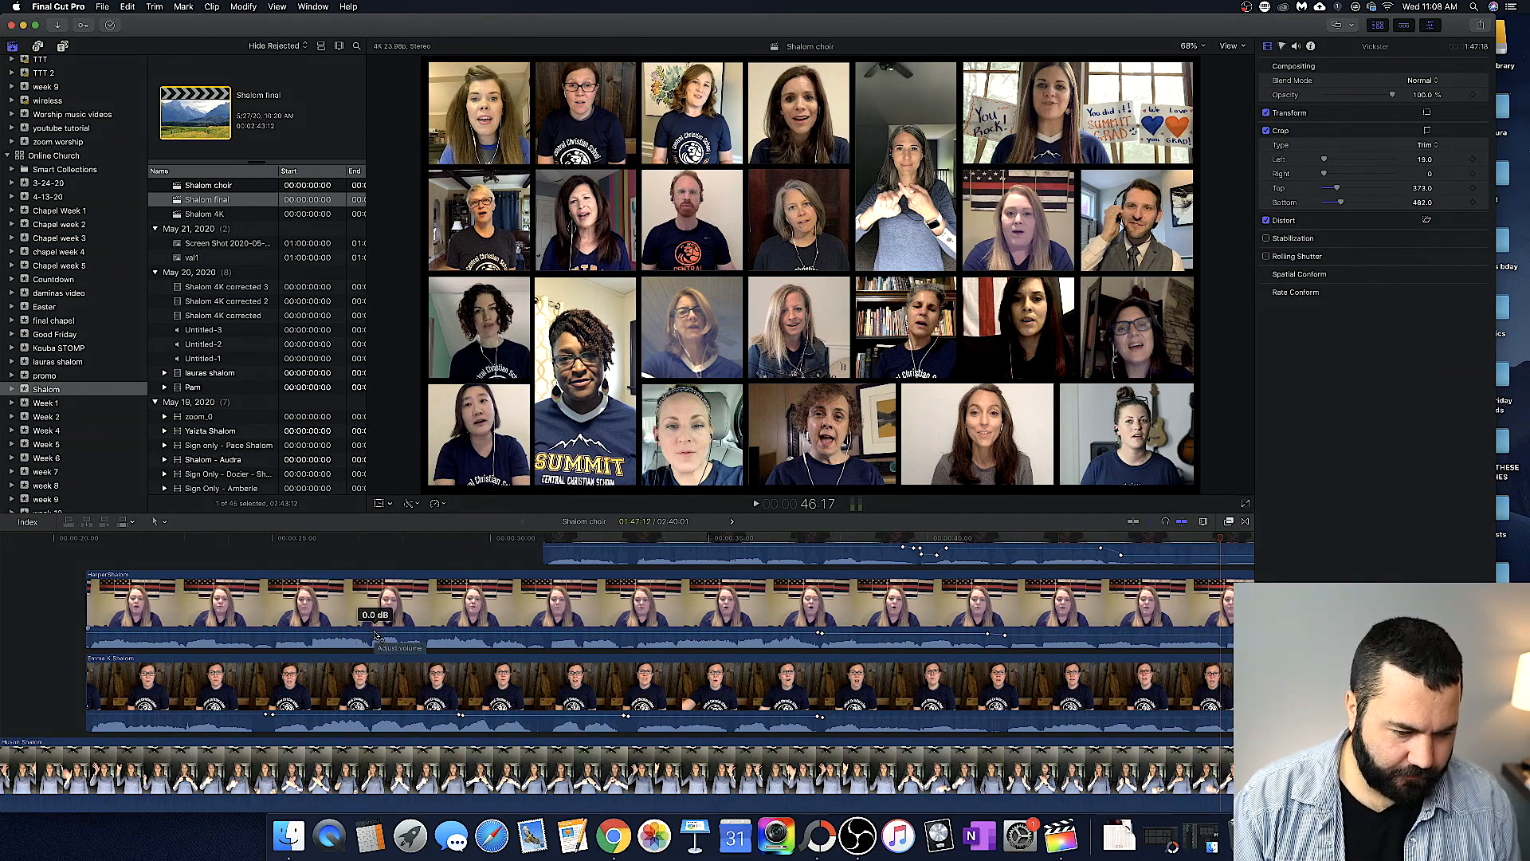
left_click(376, 633, "alt")
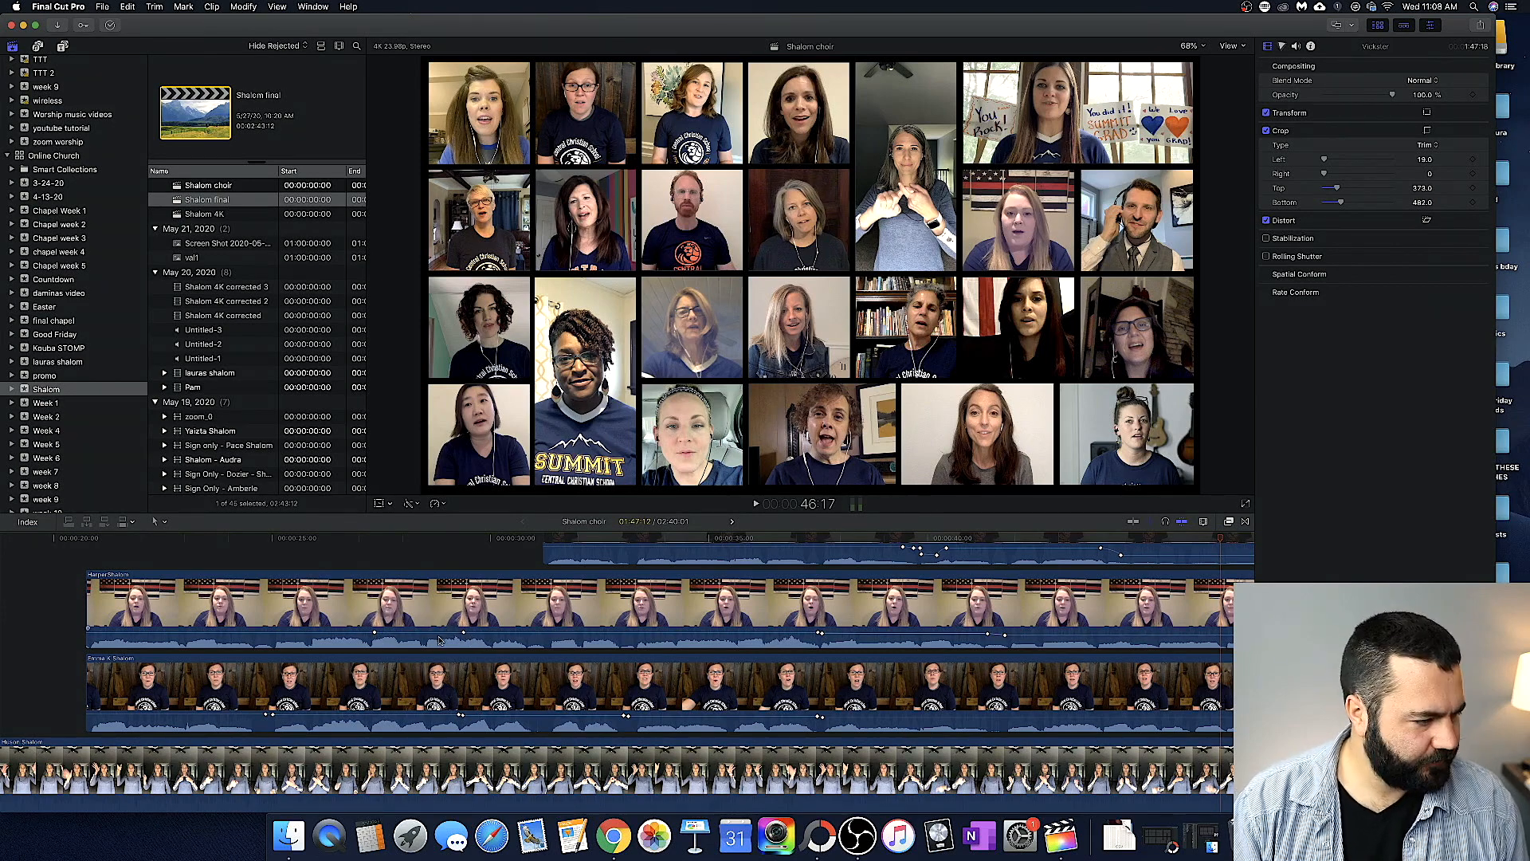
left_click(464, 633)
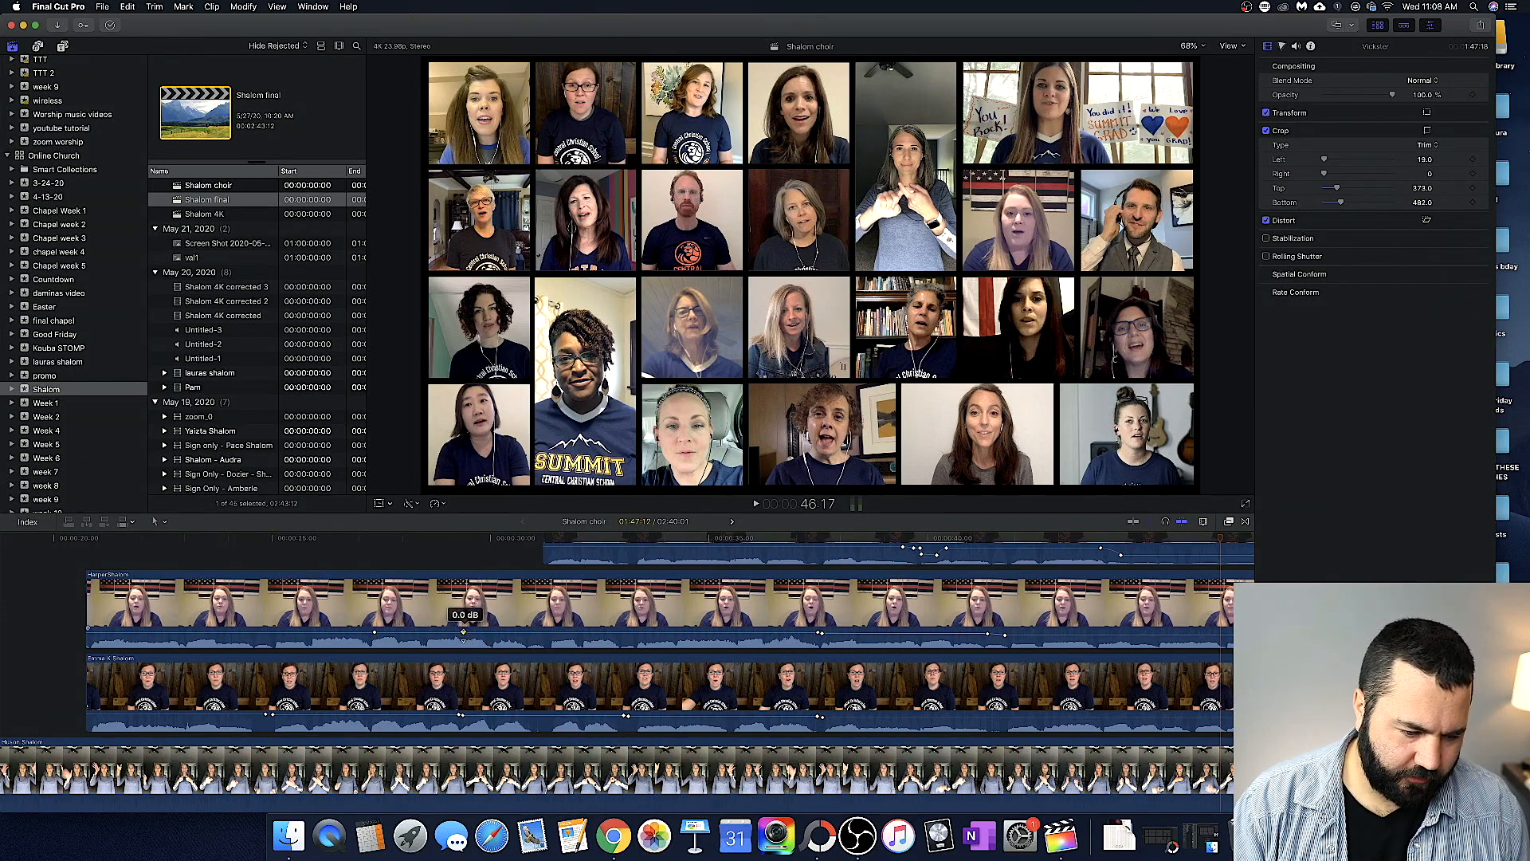
left_click_drag(464, 633, 465, 638)
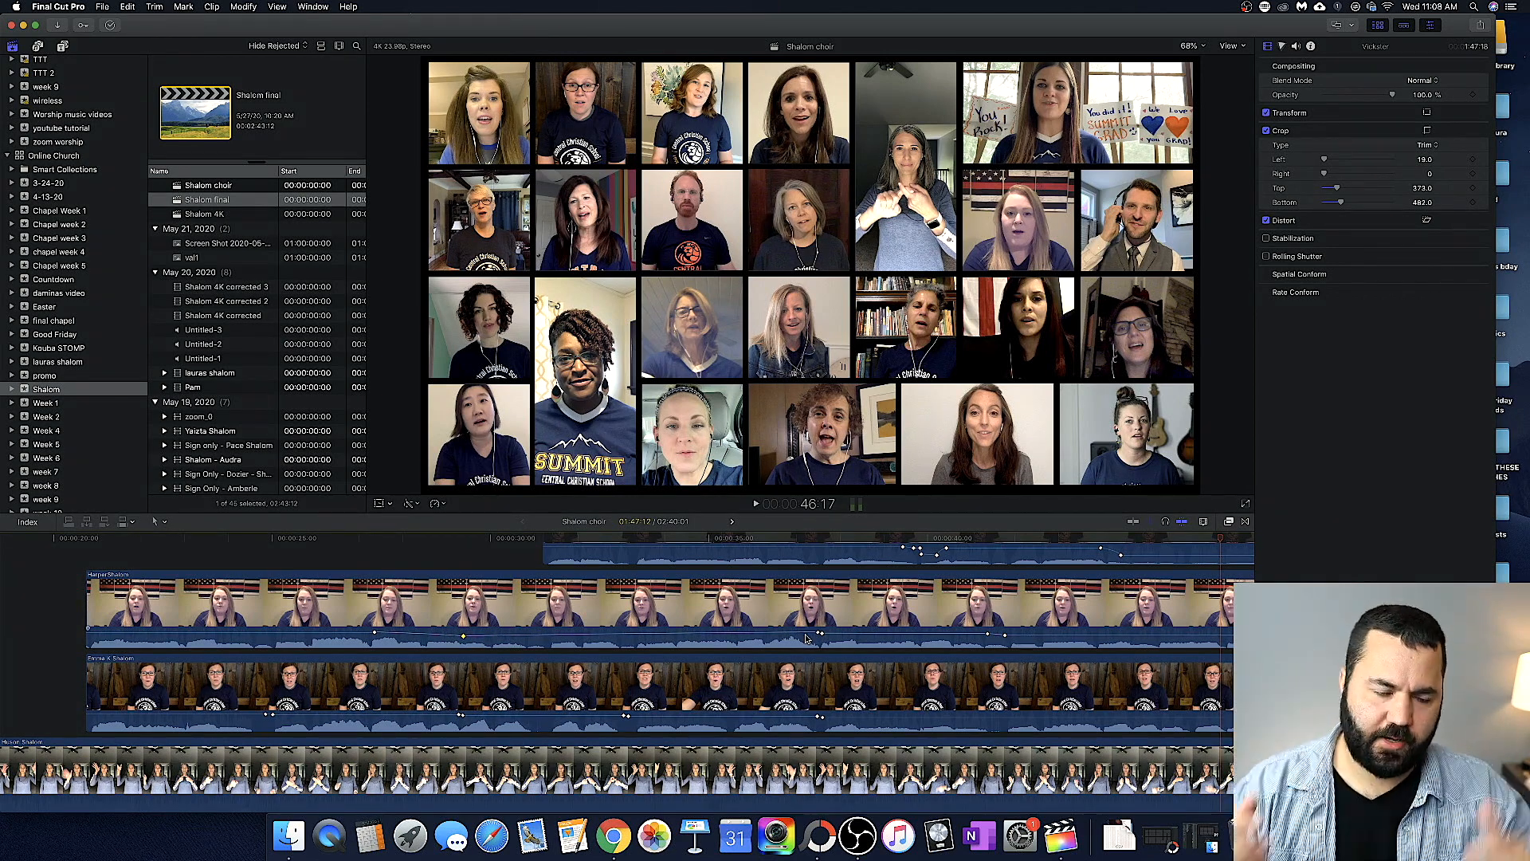
- Correct the exposure of the clip in the top row's fourth cell with the Color Board: Midtones -1 % and Highlights -1 %
scroll(807, 638, "right", 10)
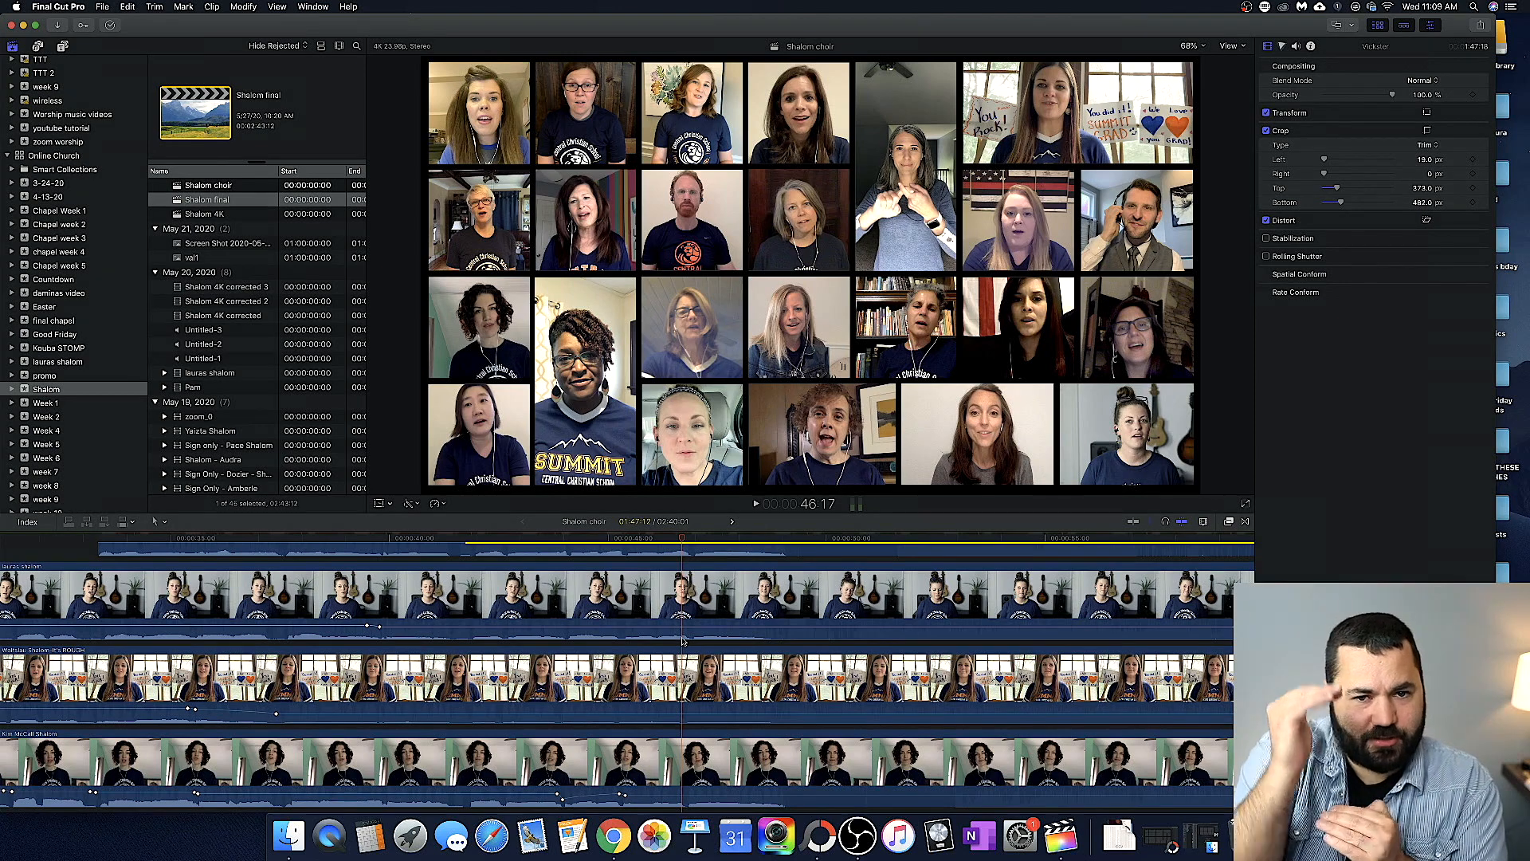
scroll(683, 640, "down", 3)
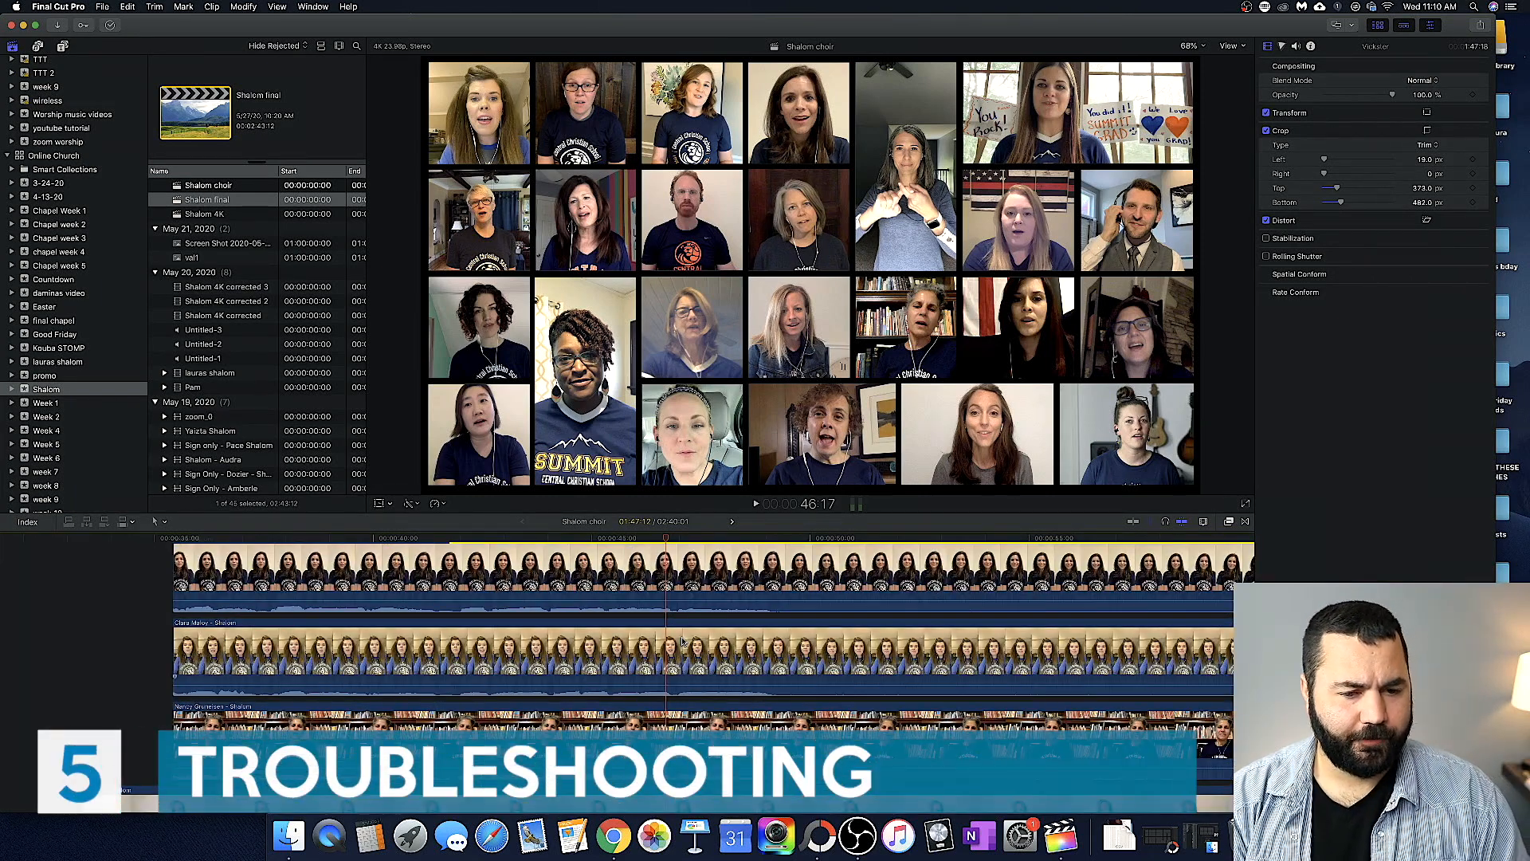
left_click(684, 605)
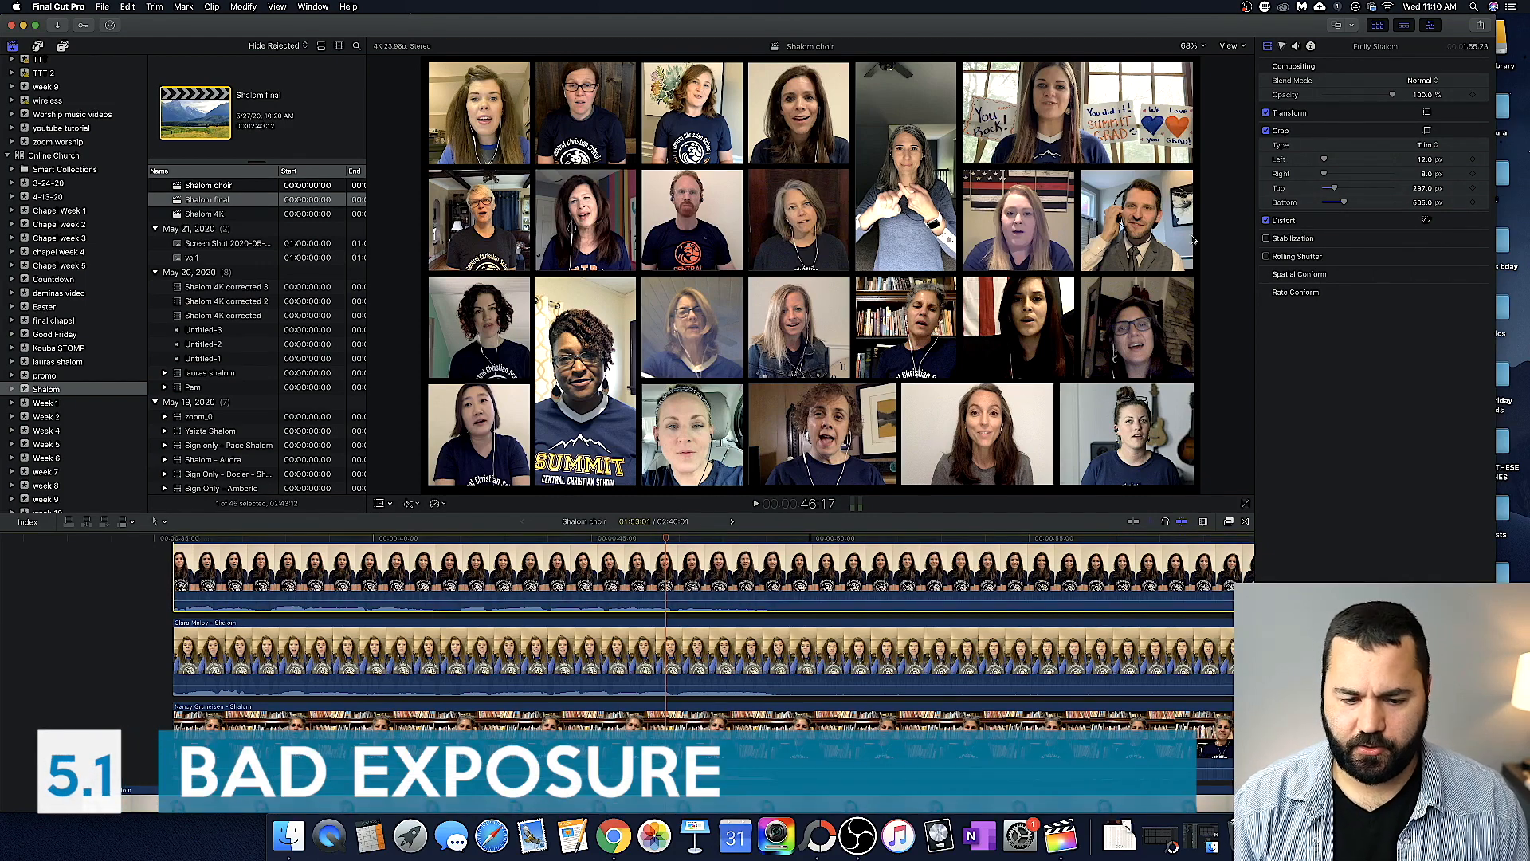
left_click(1281, 47)
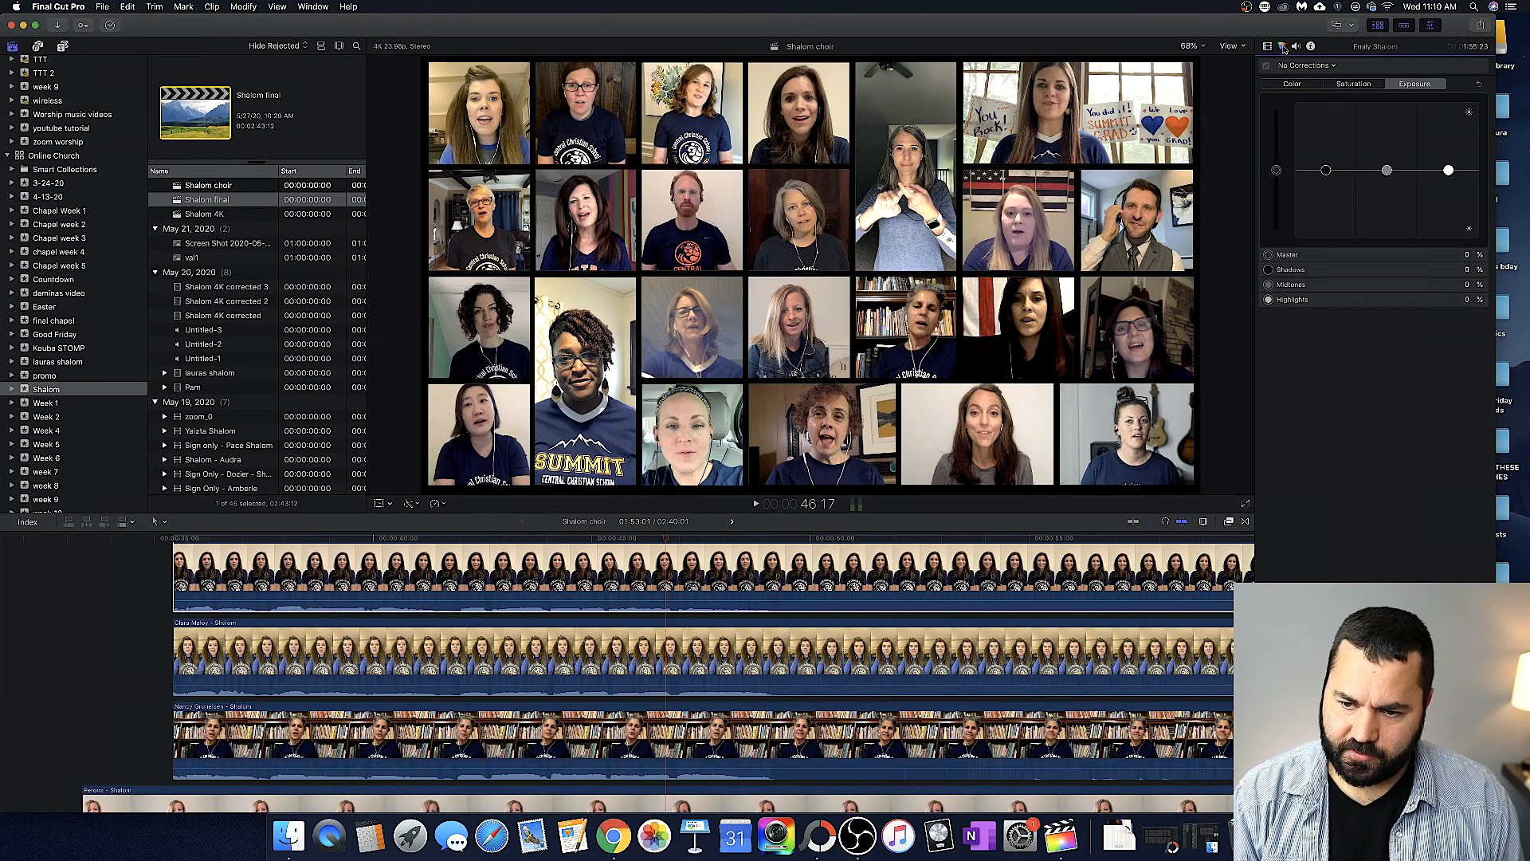
left_click(1291, 83)
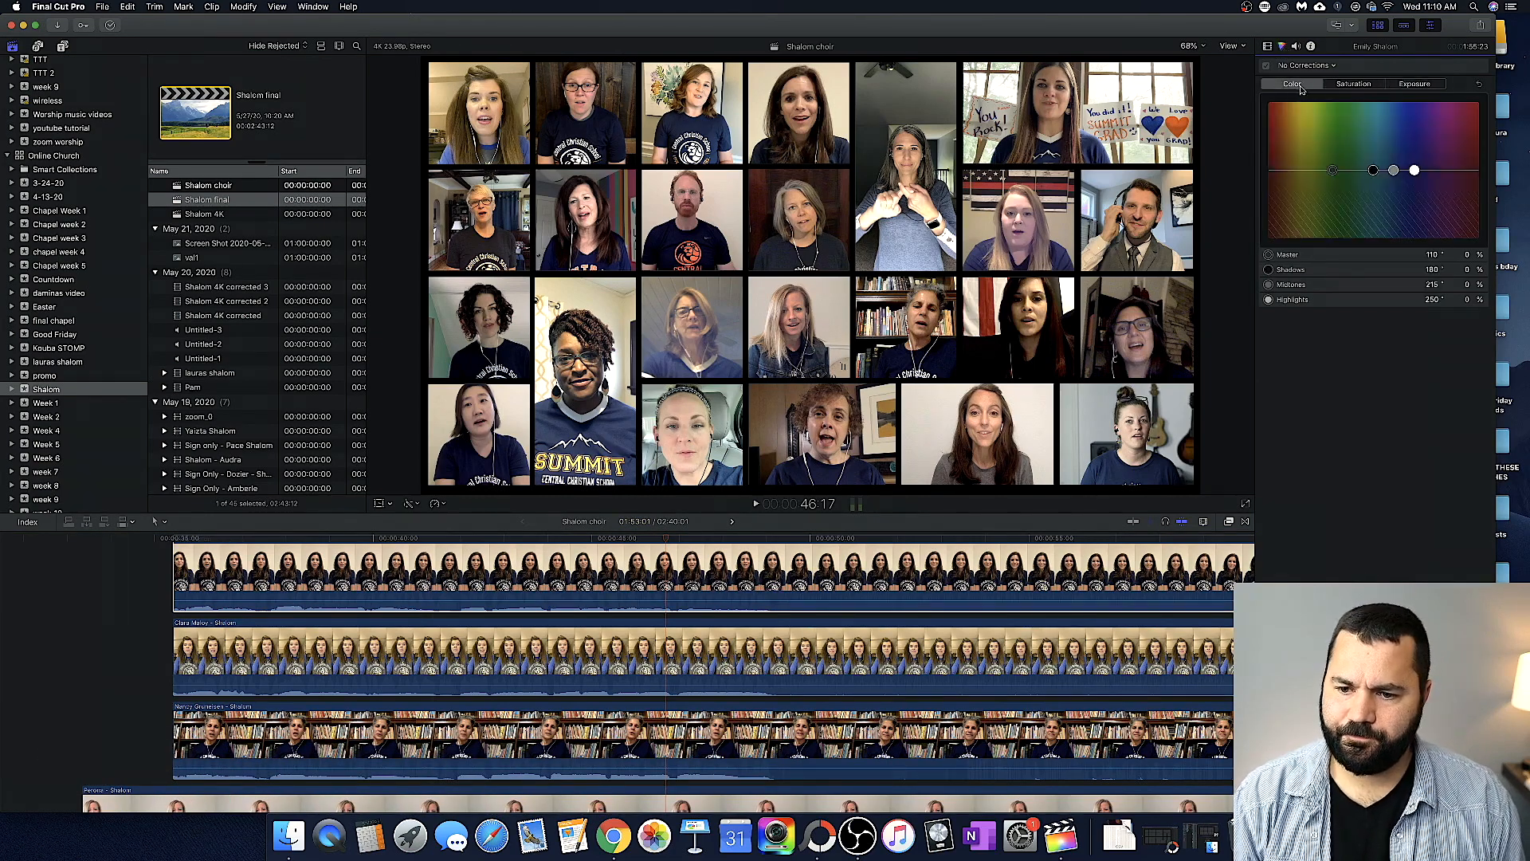
left_click(1353, 84)
left_click(1415, 84)
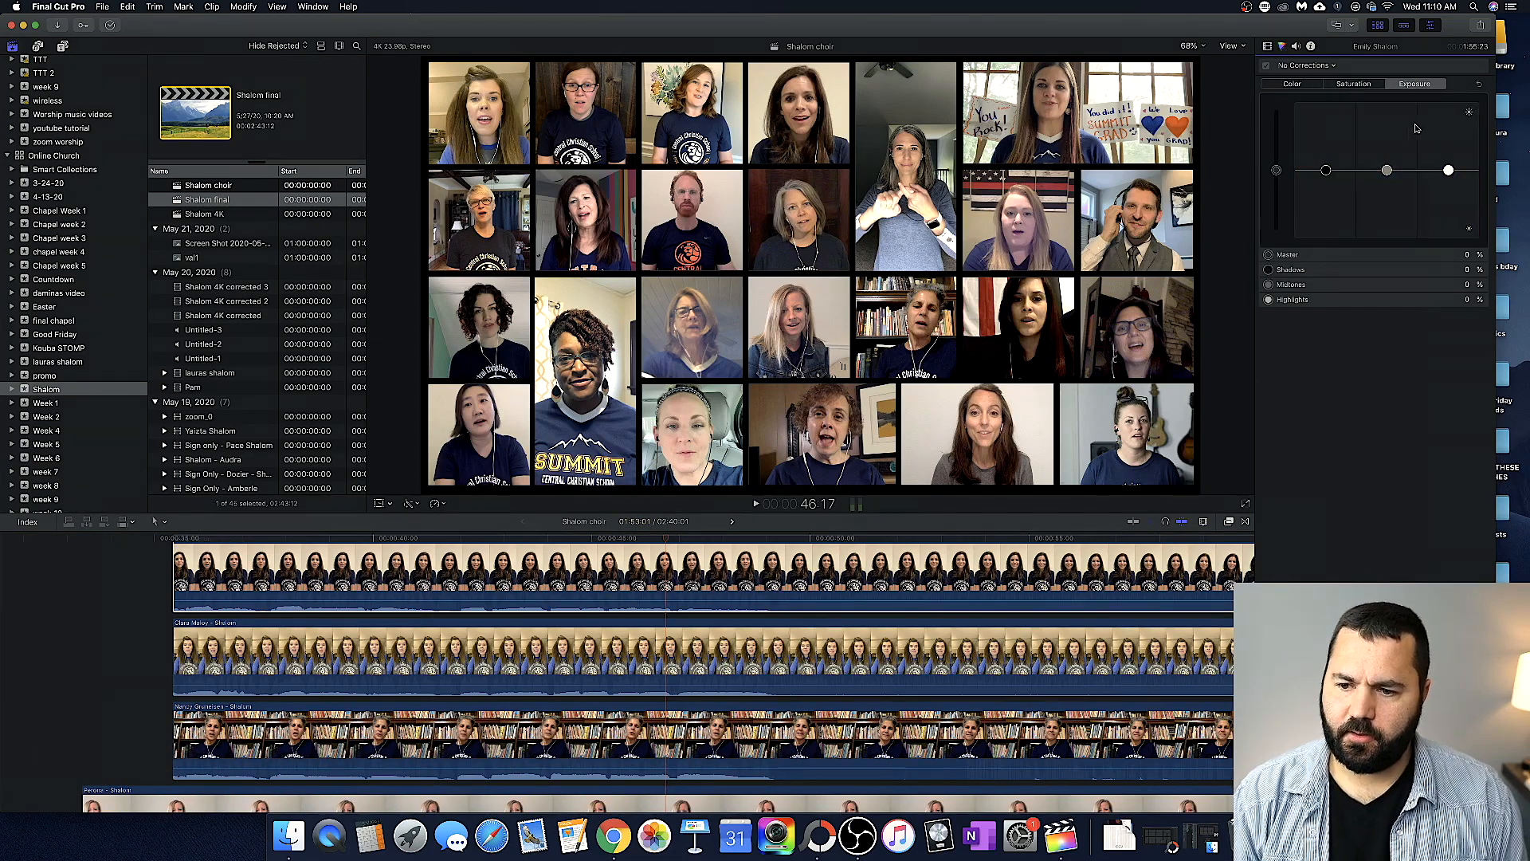
left_click(1387, 172)
left_click_drag(1387, 170, 1449, 144)
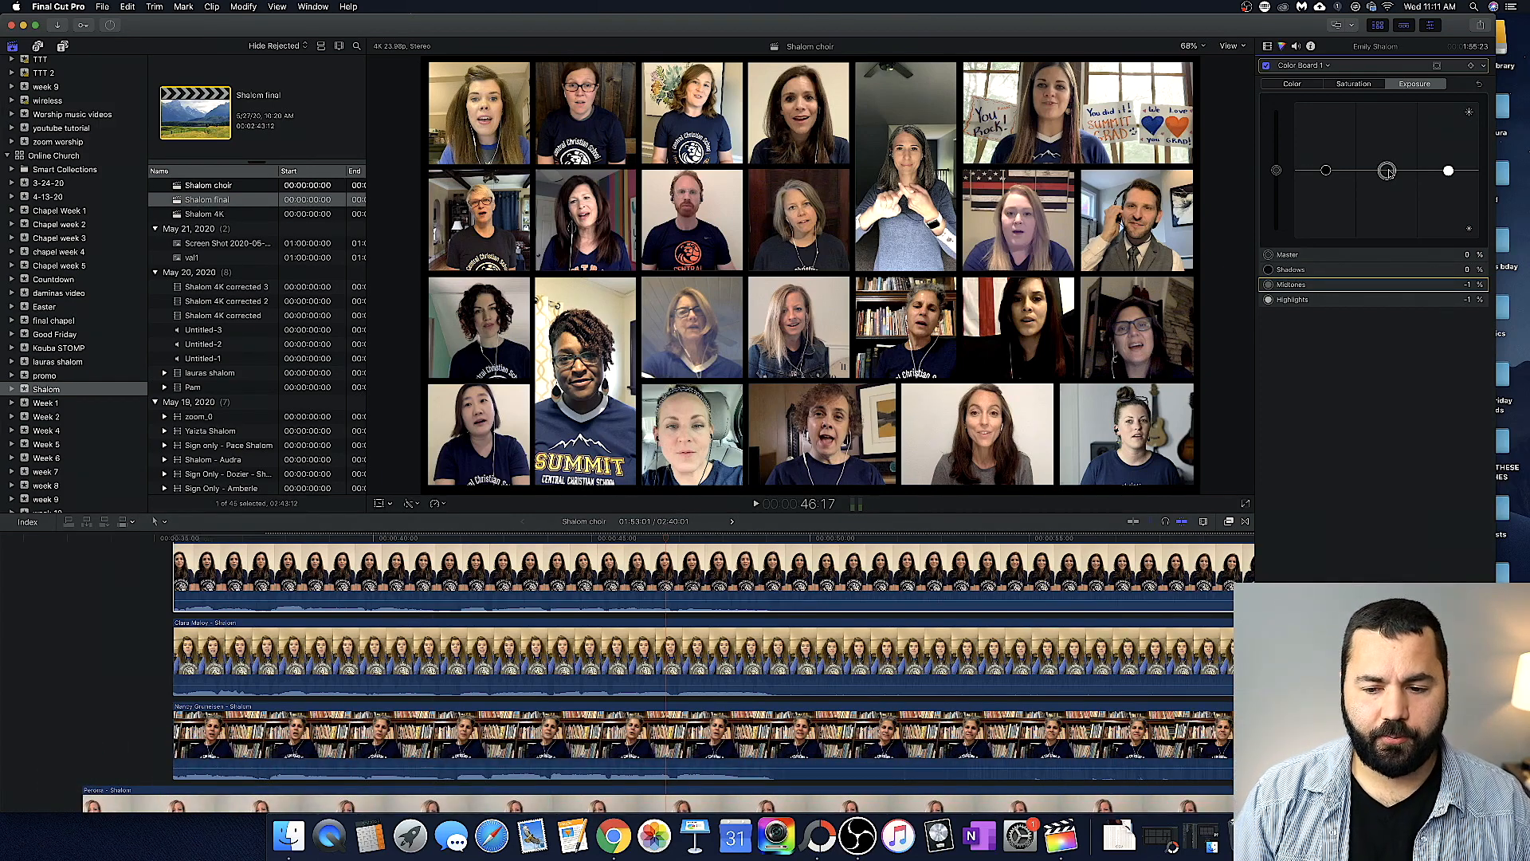
- Apply the Gain audio effect from the Levels category to the clip directly below the color-corrected one in the timeline
left_click(1268, 47)
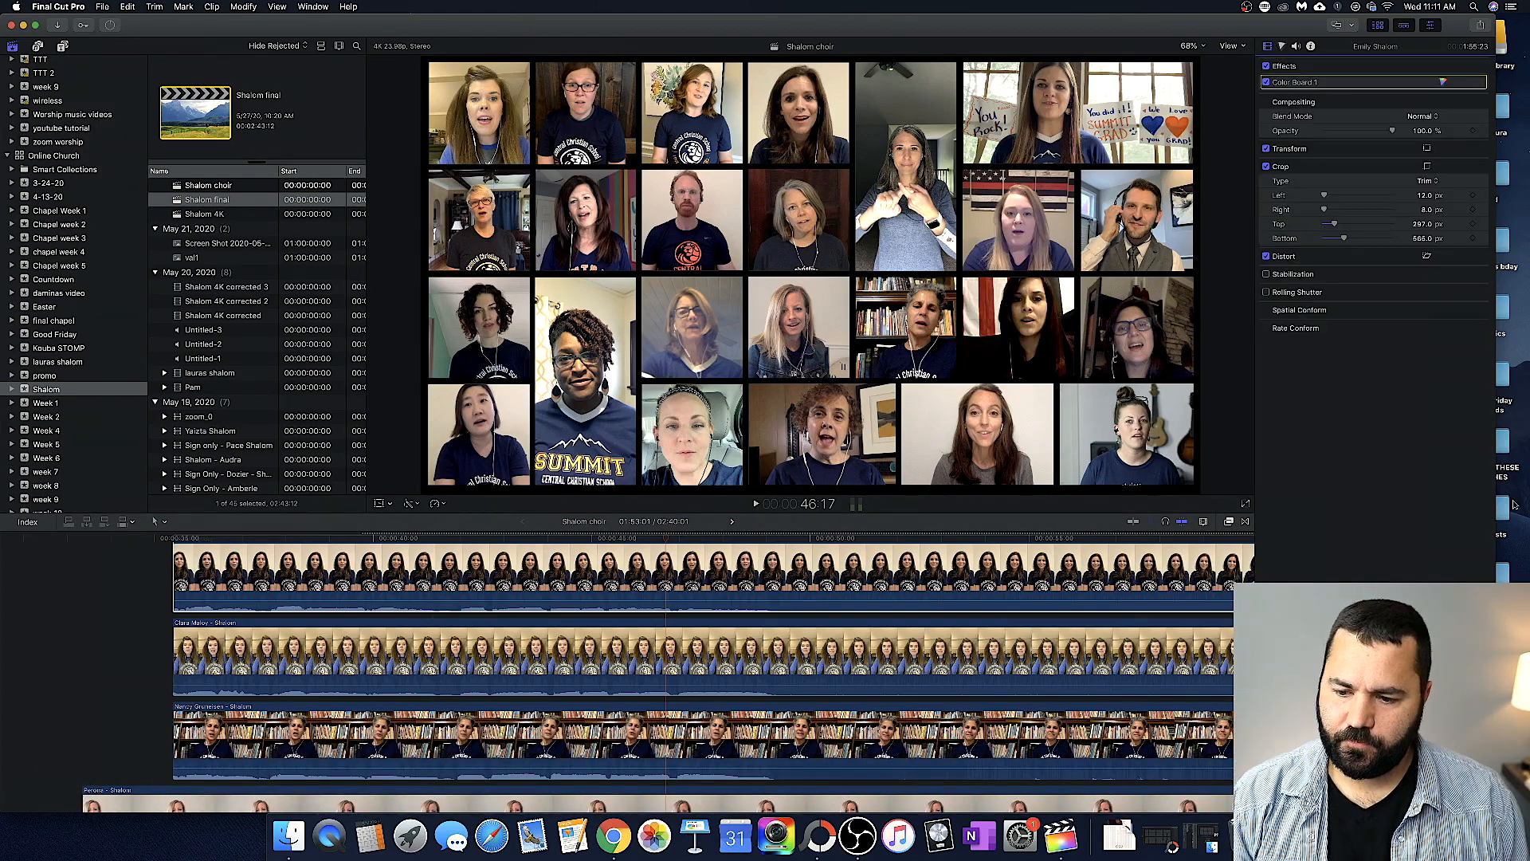
left_click(1229, 522)
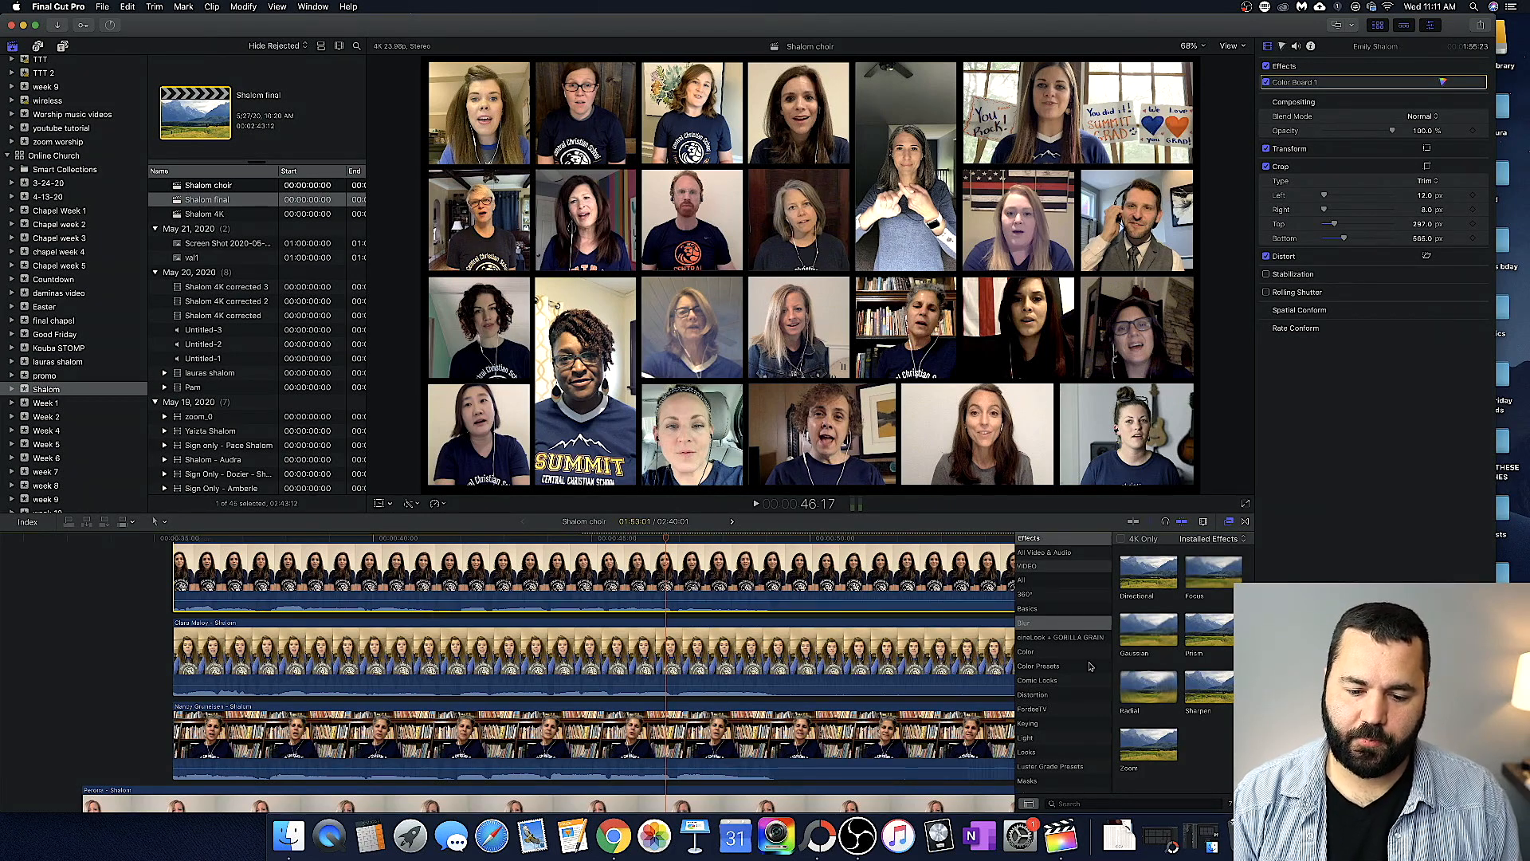
scroll(1059, 620, "down", 10)
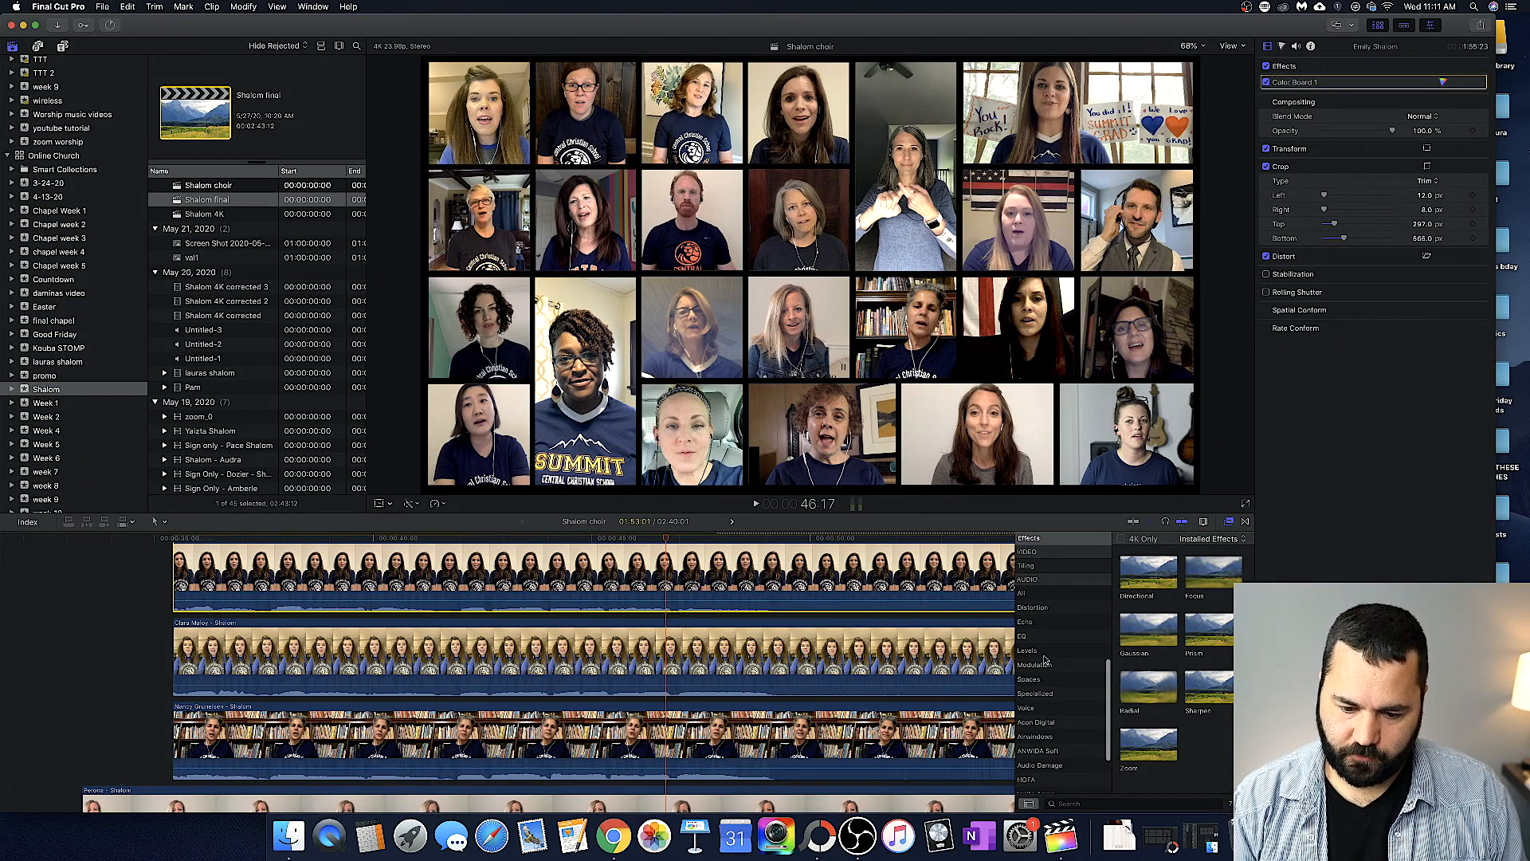
left_click(1049, 651)
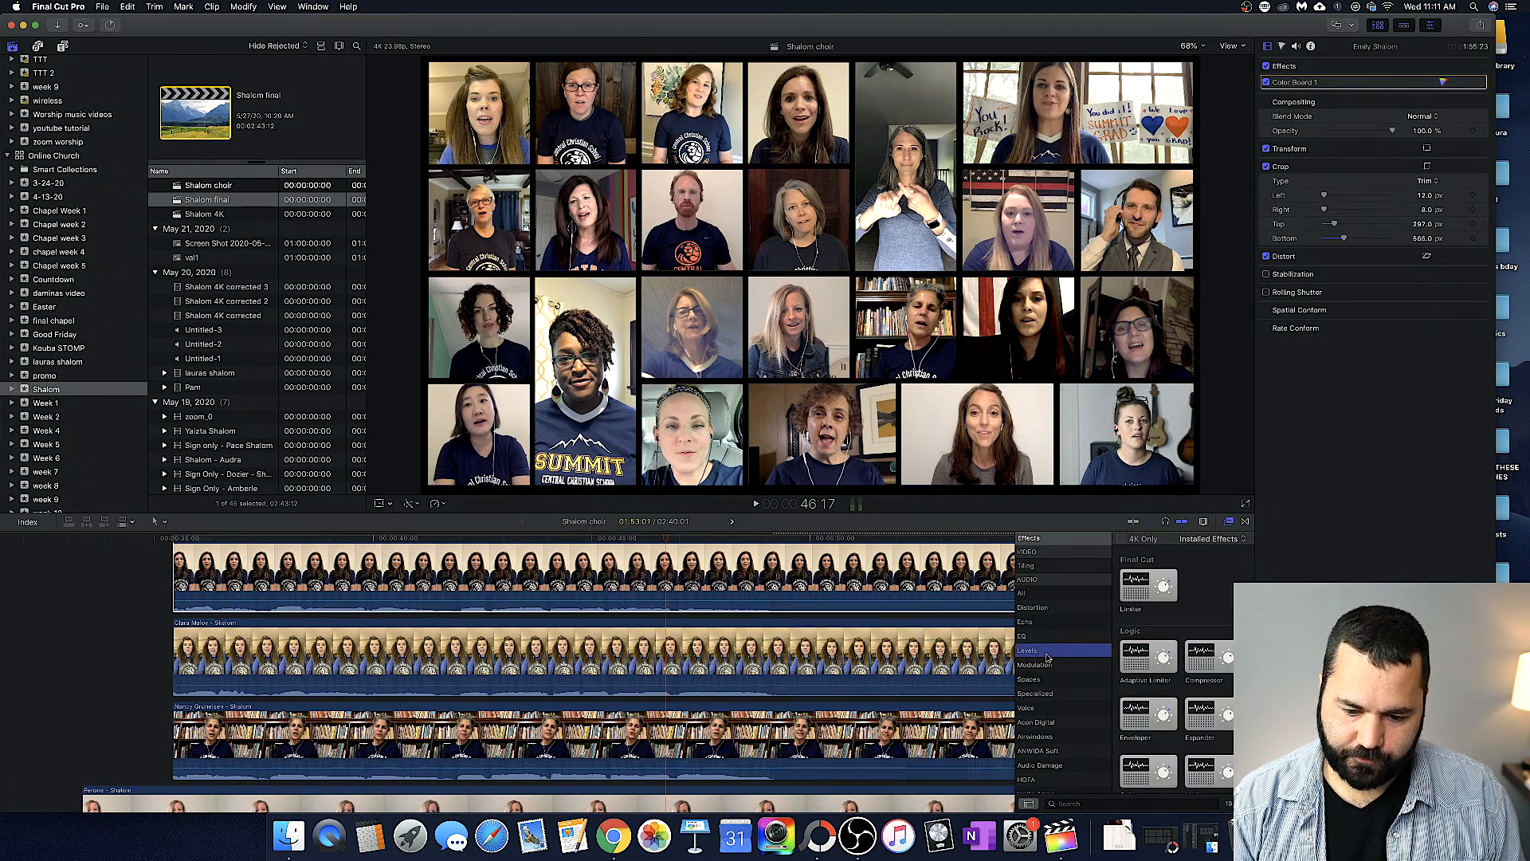
scroll(1180, 686, "down", 2)
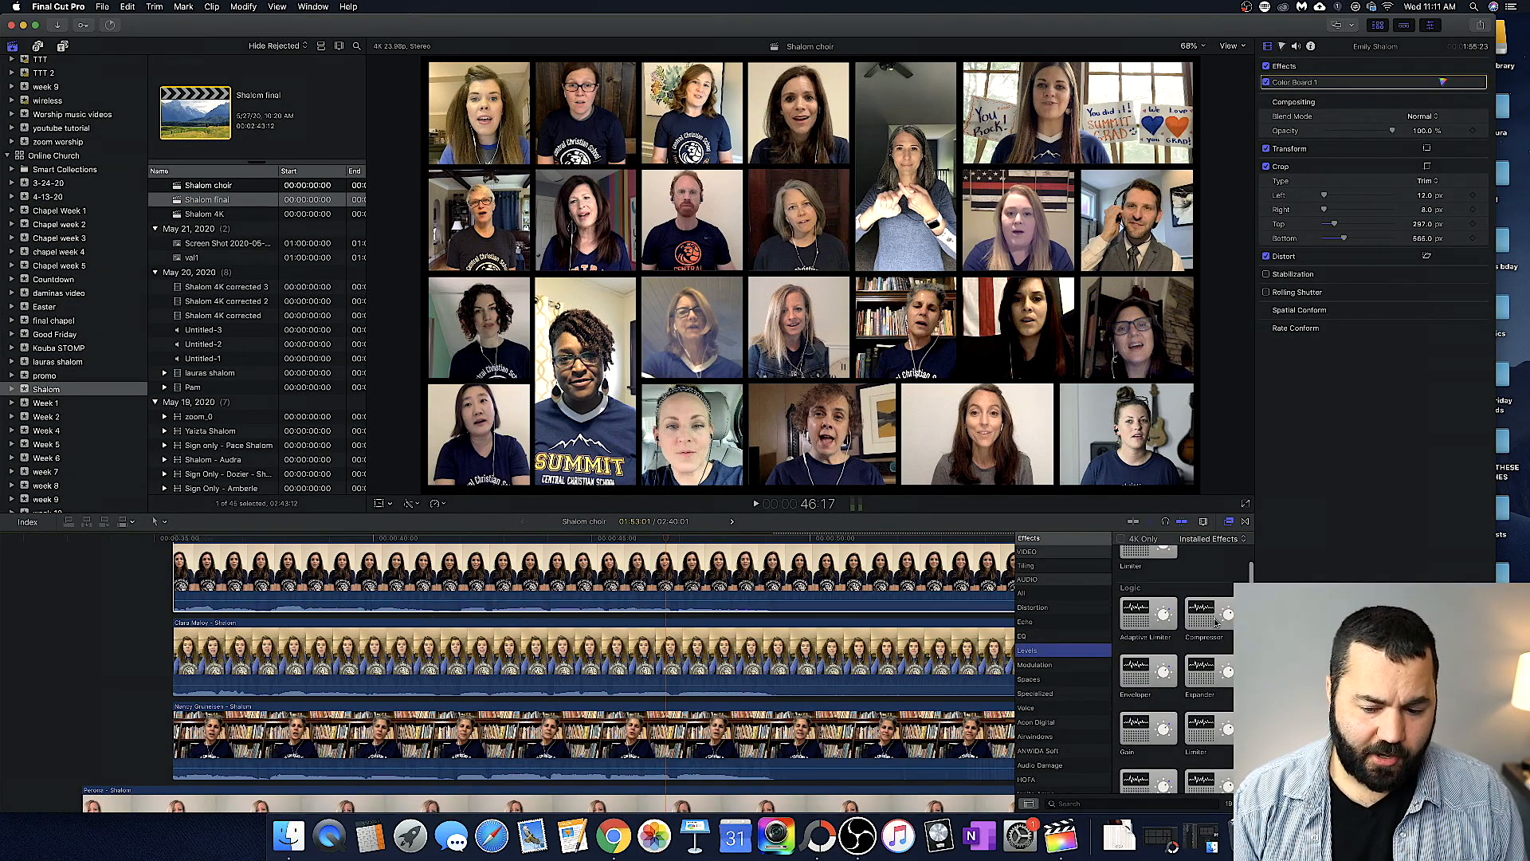
scroll(1215, 622, "down", 1)
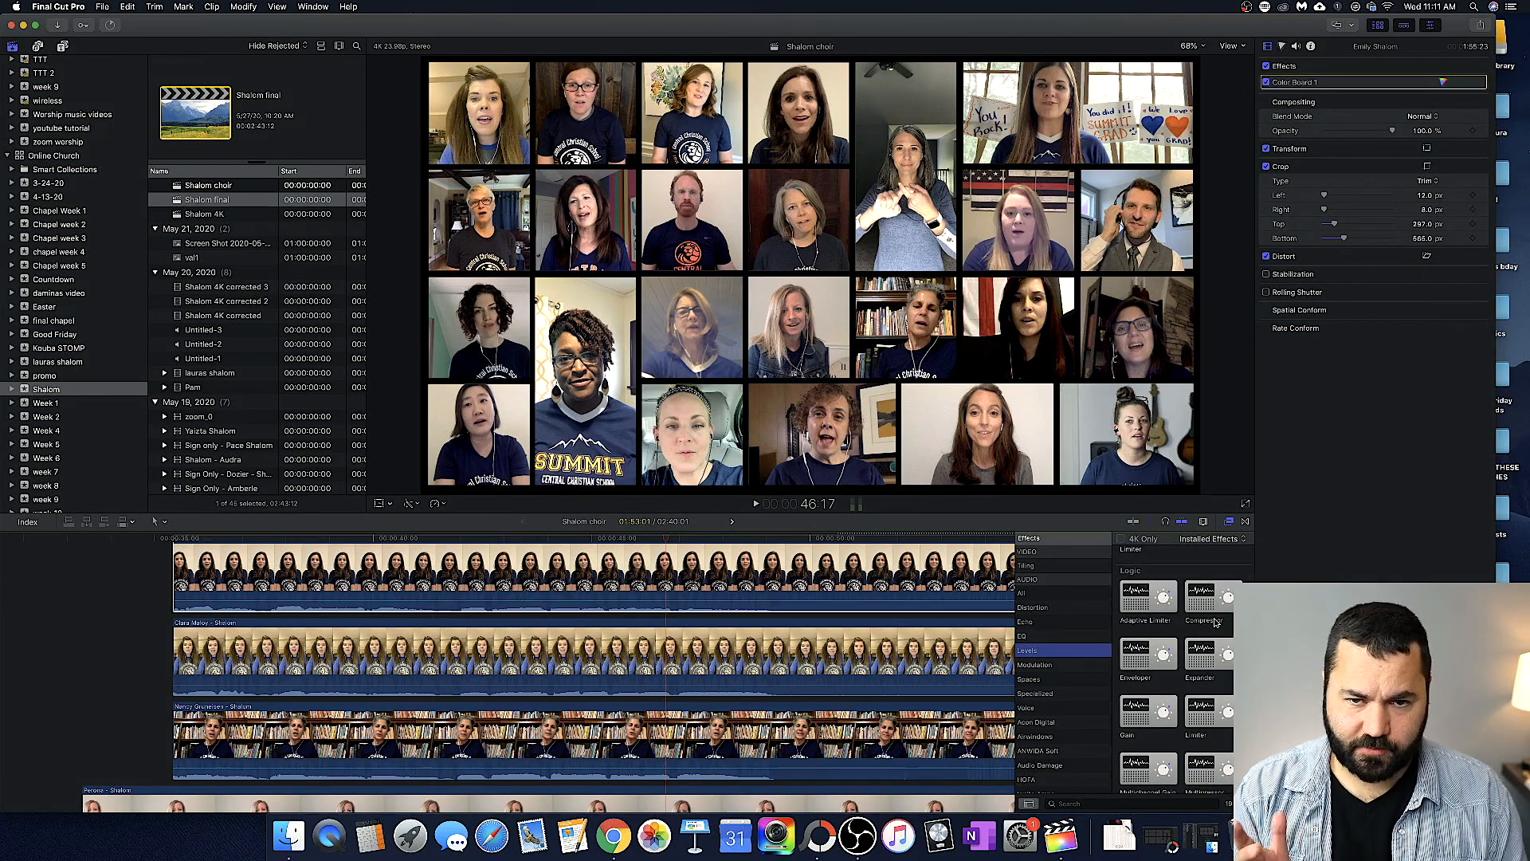
scroll(1179, 661, "down", 1)
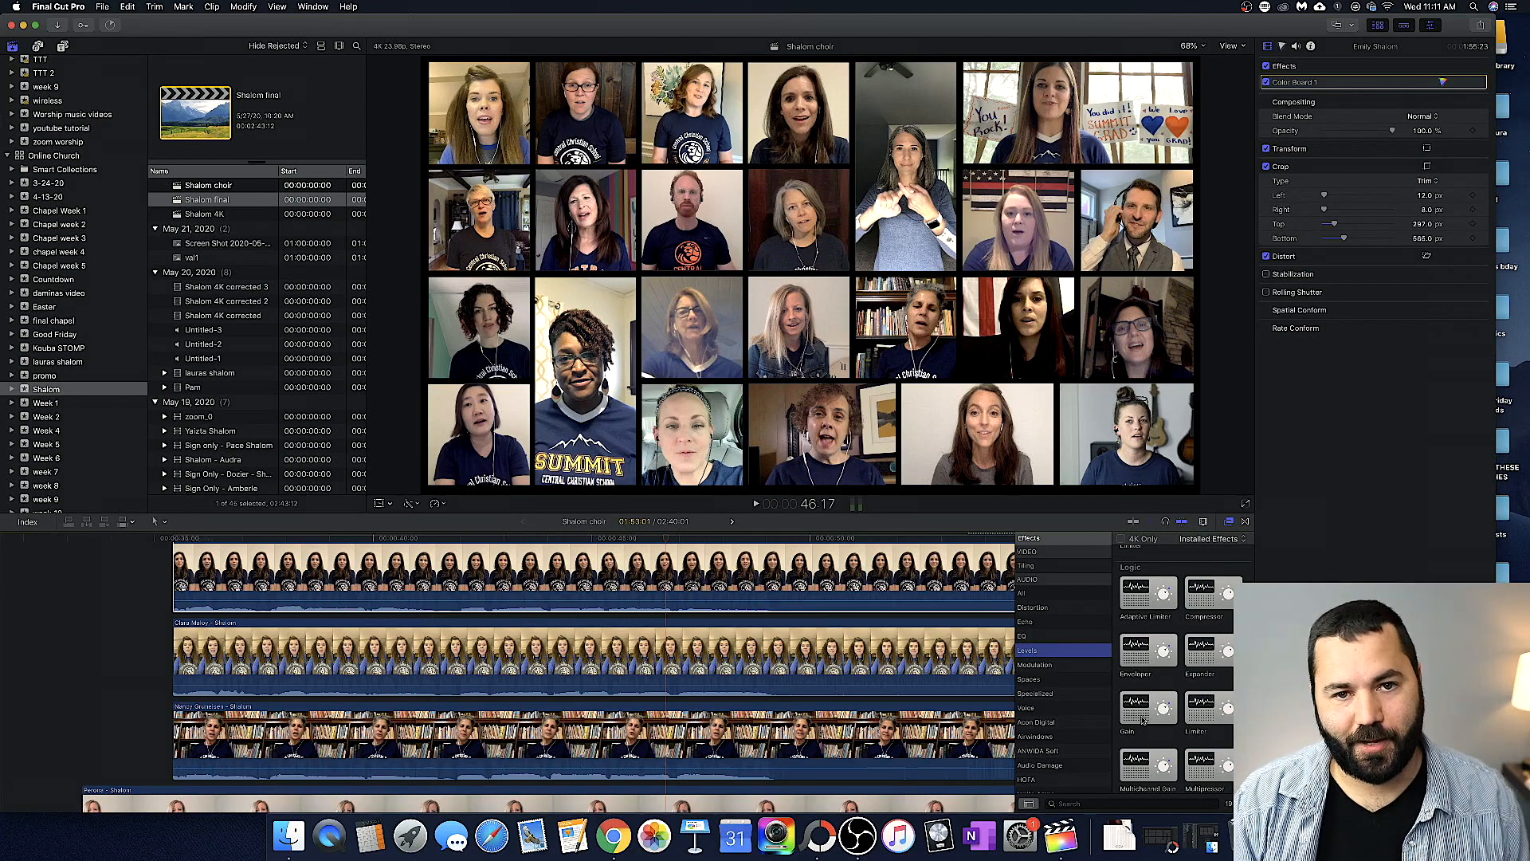
left_click(1145, 717)
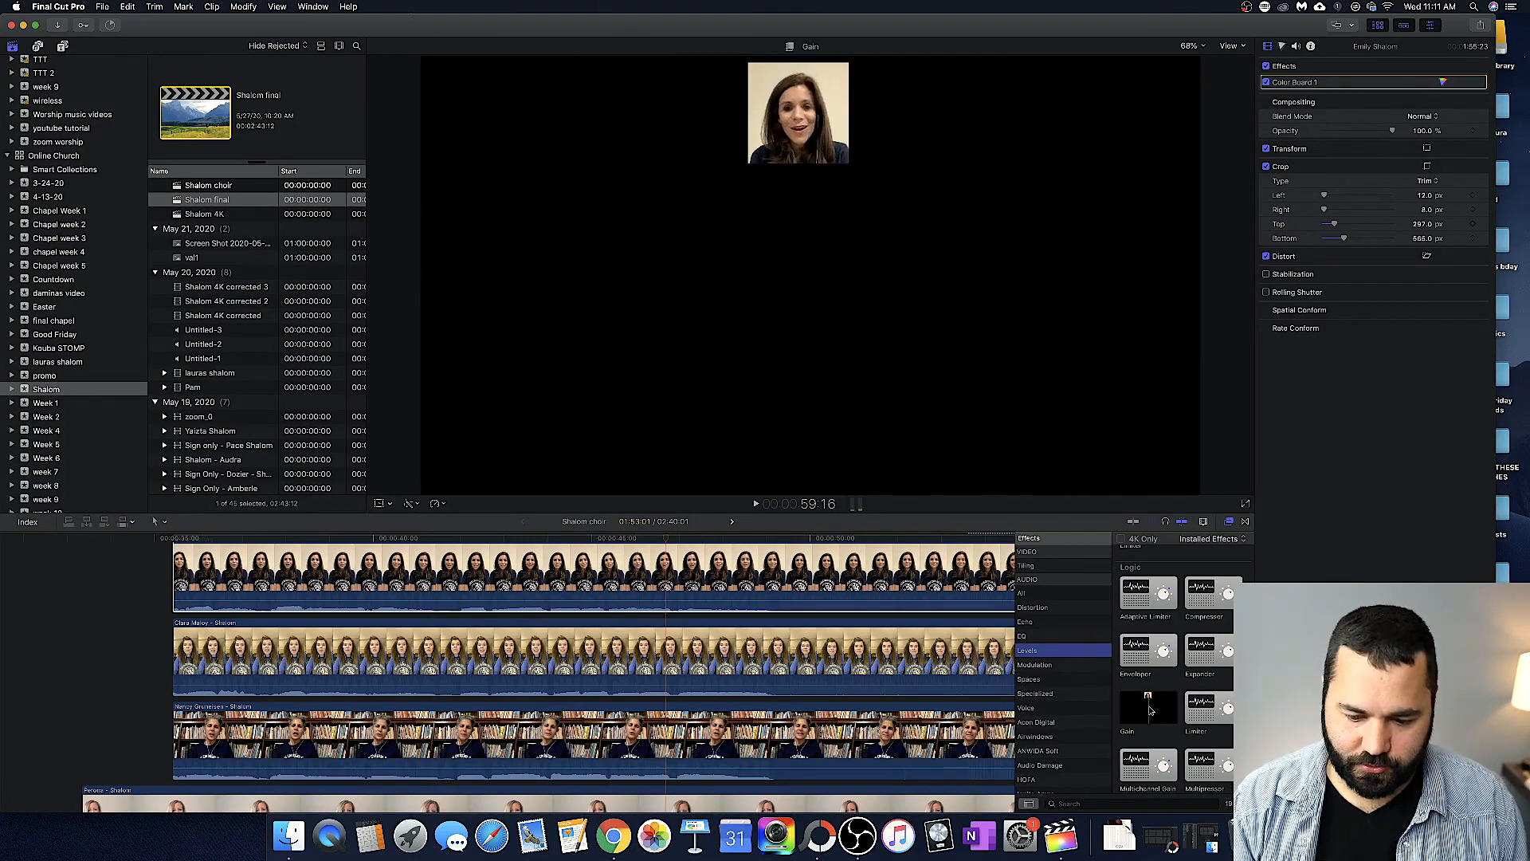
left_click_drag(1149, 711, 845, 672)
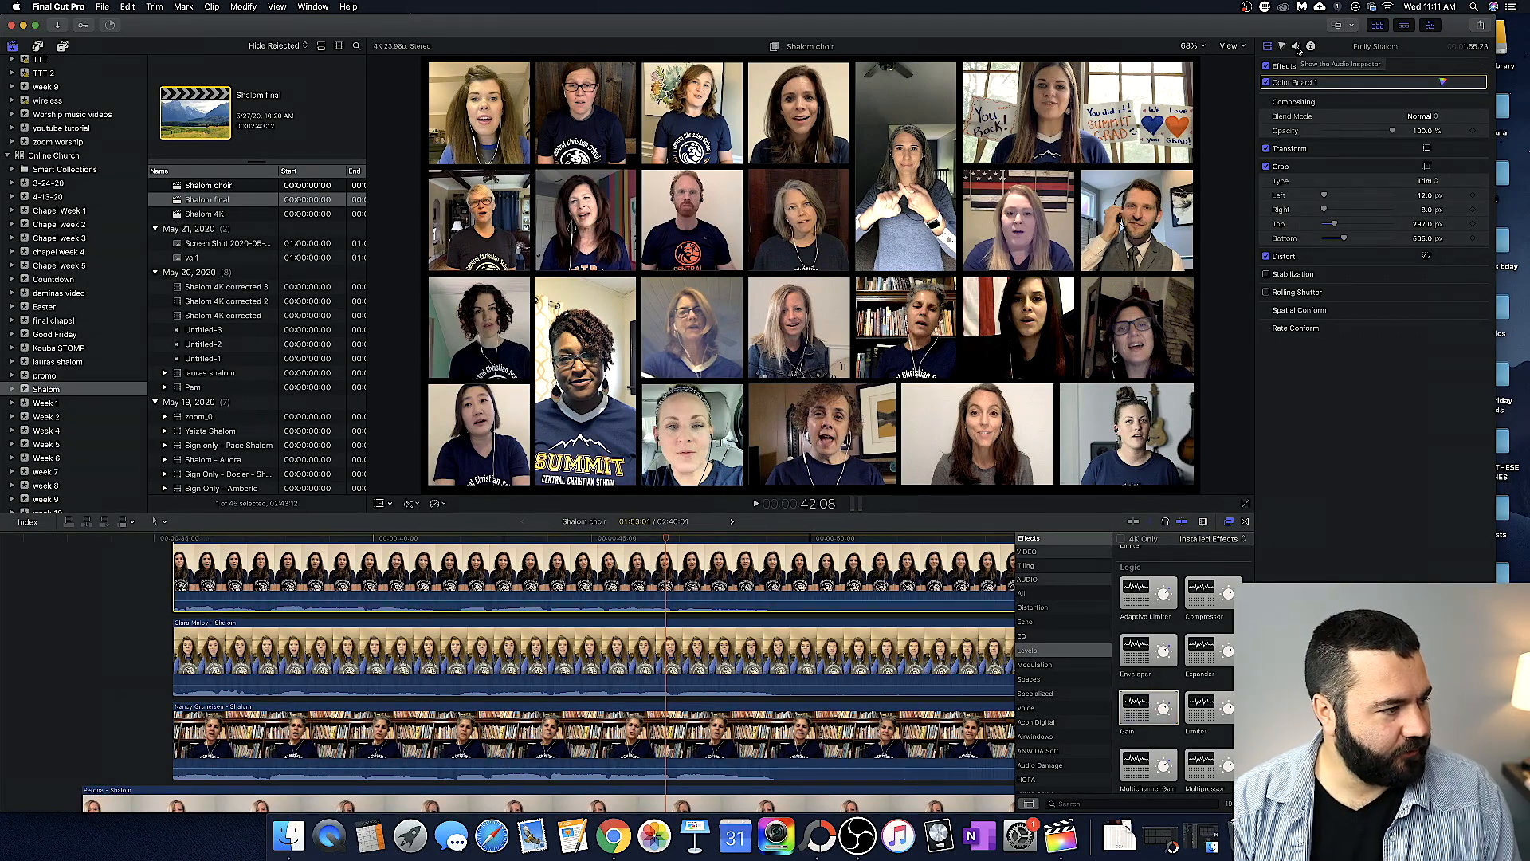
- Set the applied Gain effect to 0.3 dB in its editor, then turn the effect off for that clip
left_click(1296, 46)
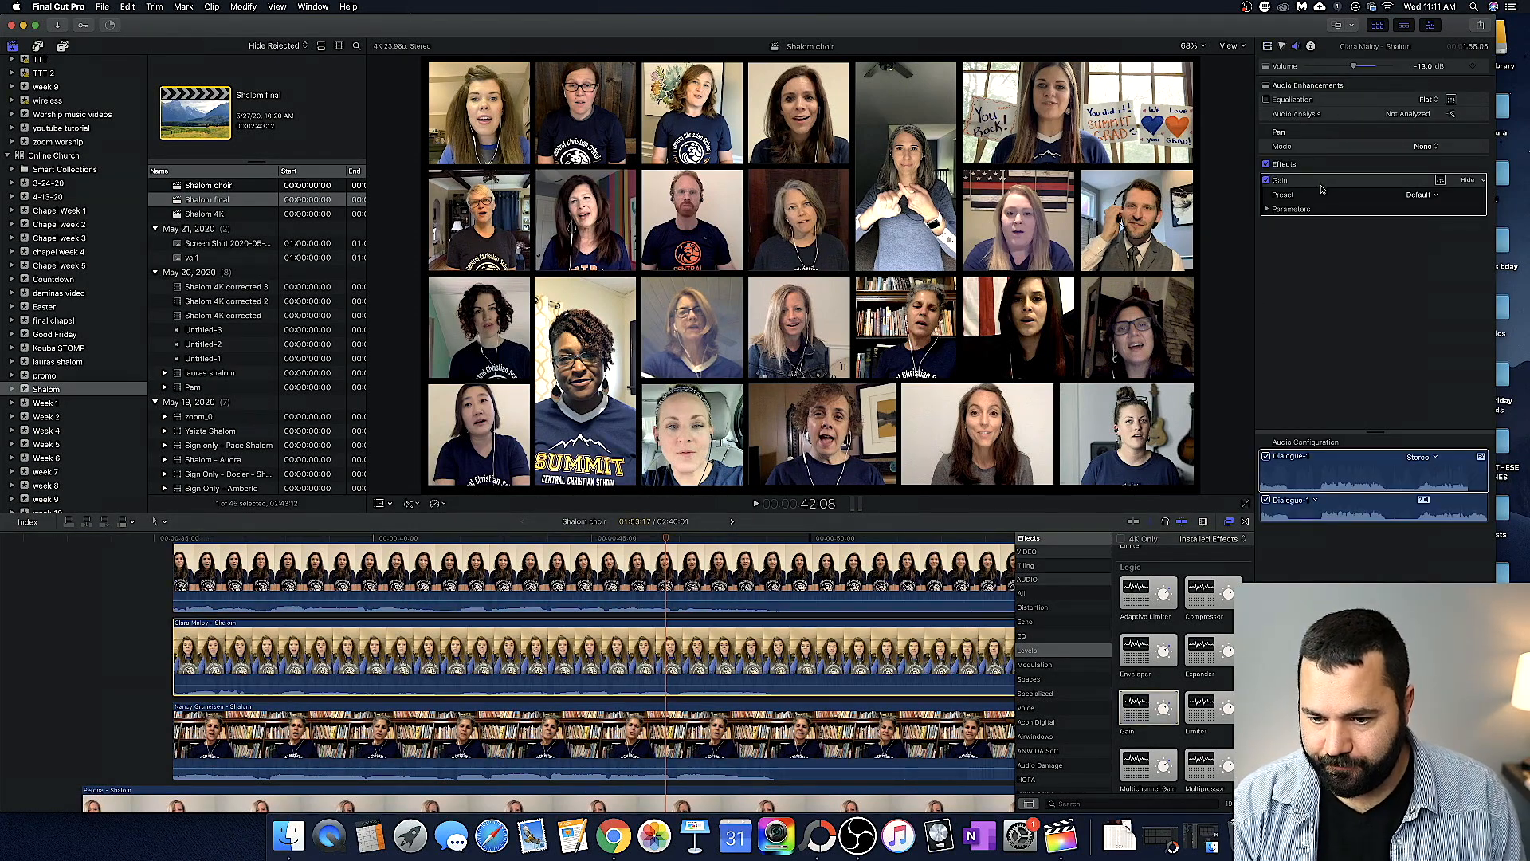
left_click(1441, 181)
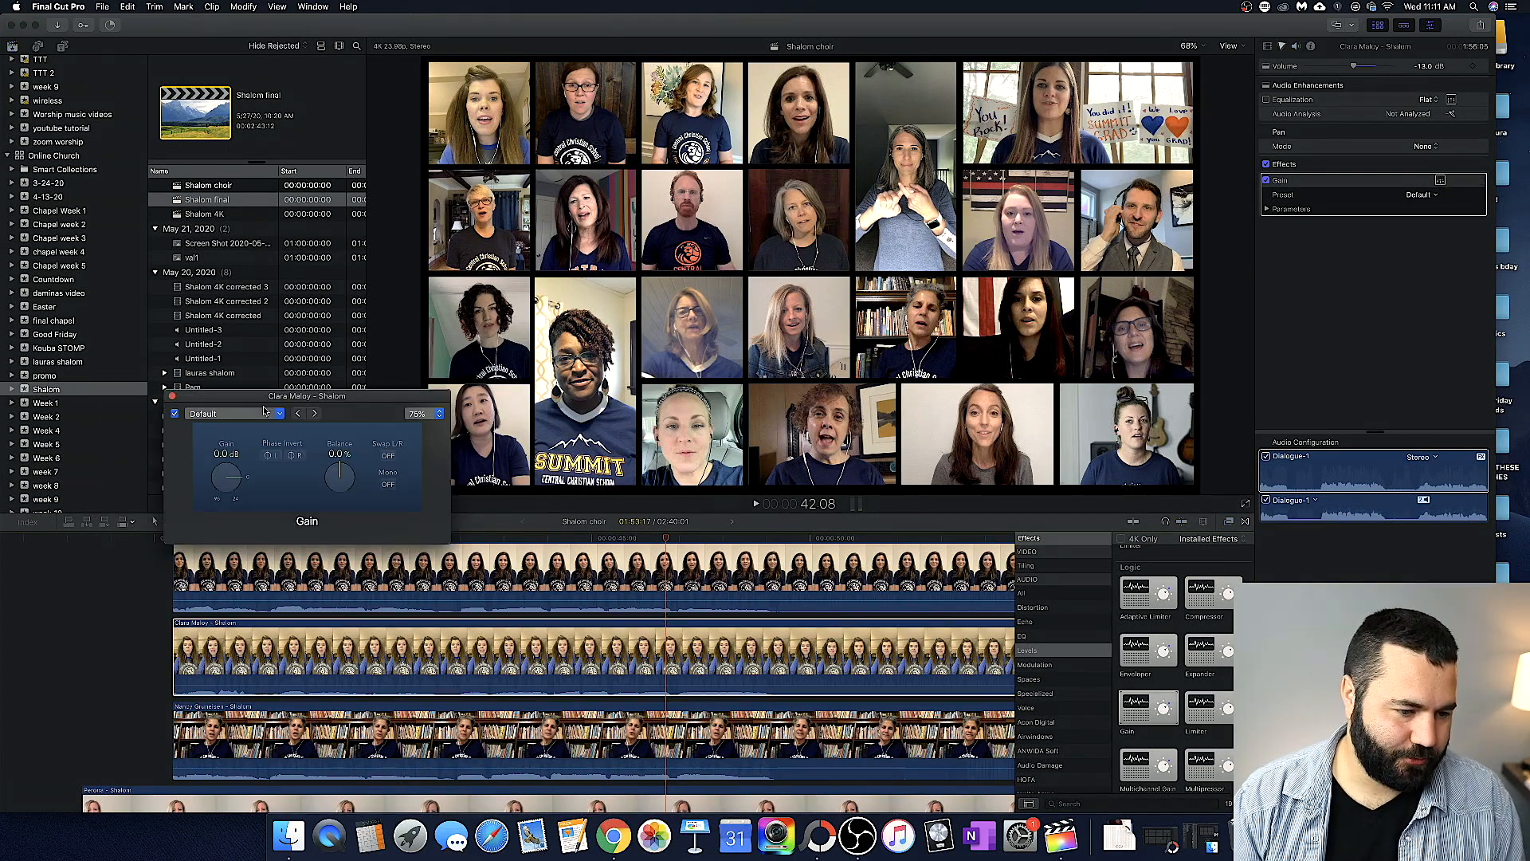
left_click_drag(265, 396, 825, 218)
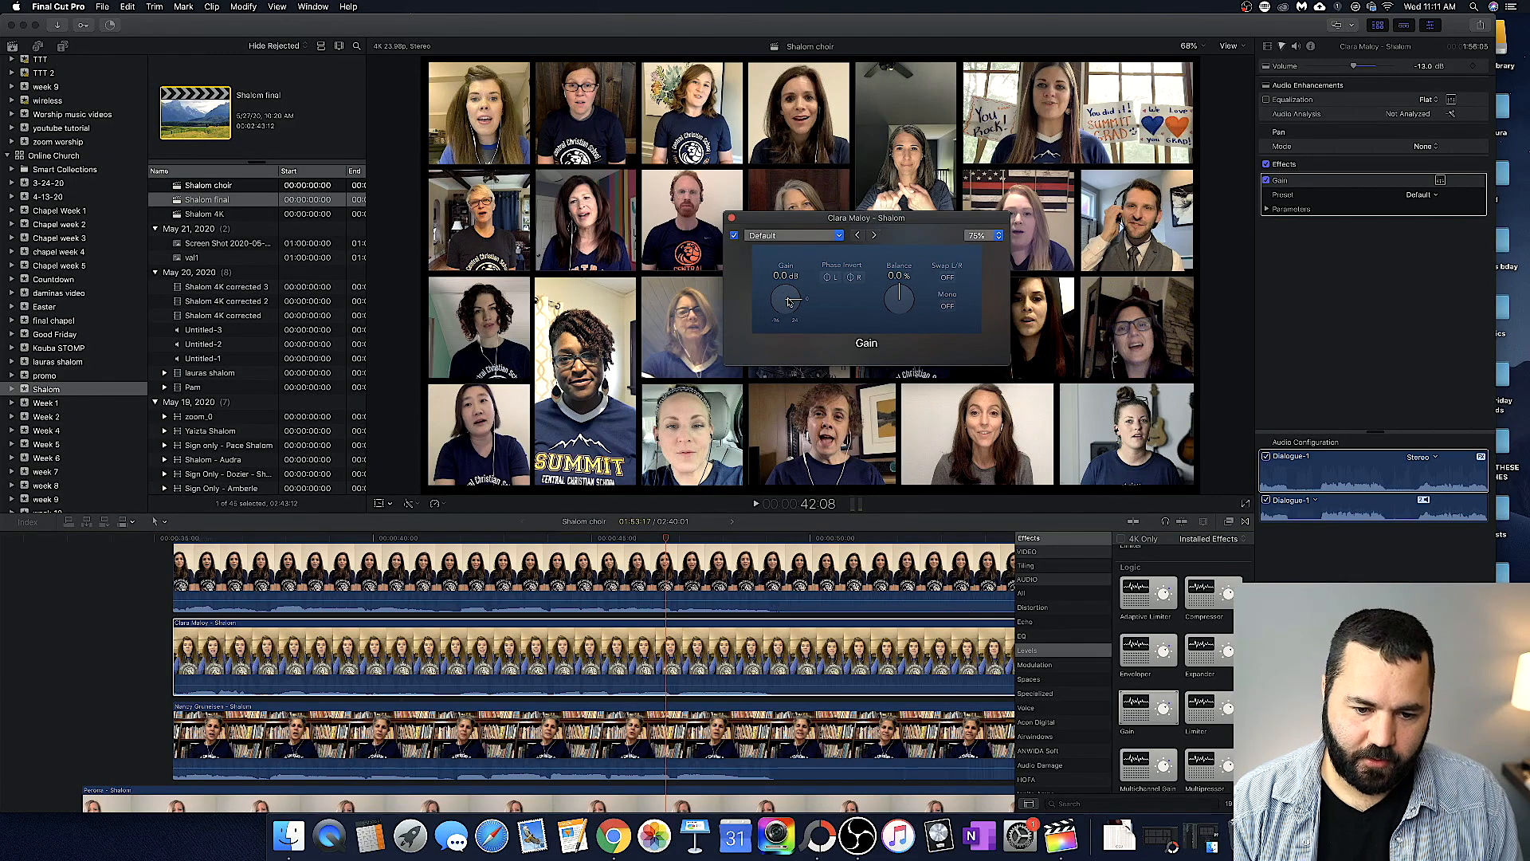
mouse_move(789, 301)
left_mouse_down()
mouse_move(796, 275)
mouse_move(793, 301)
left_mouse_up()
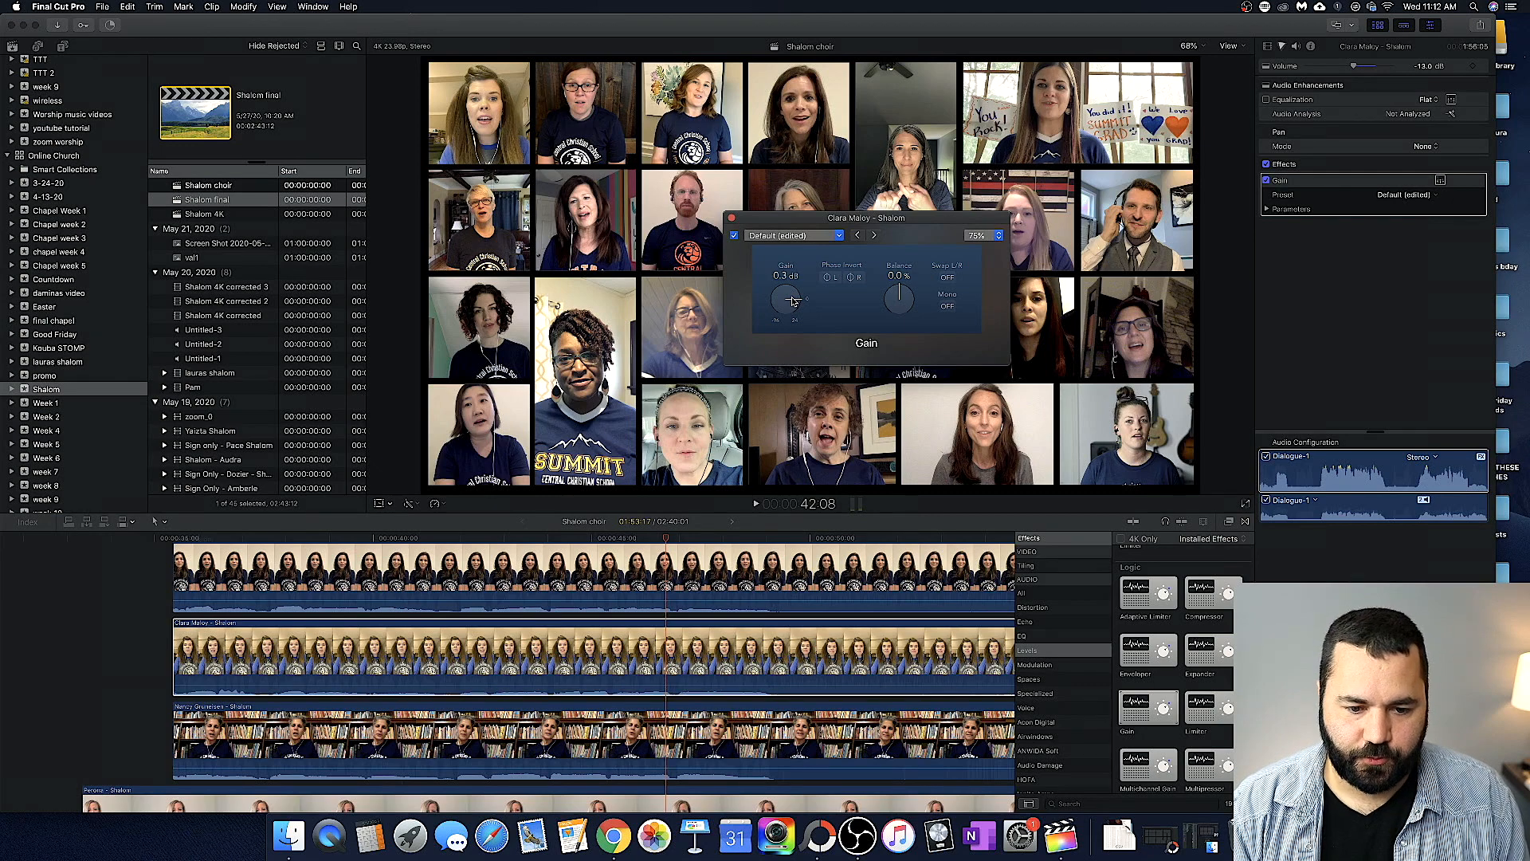
left_click(732, 217)
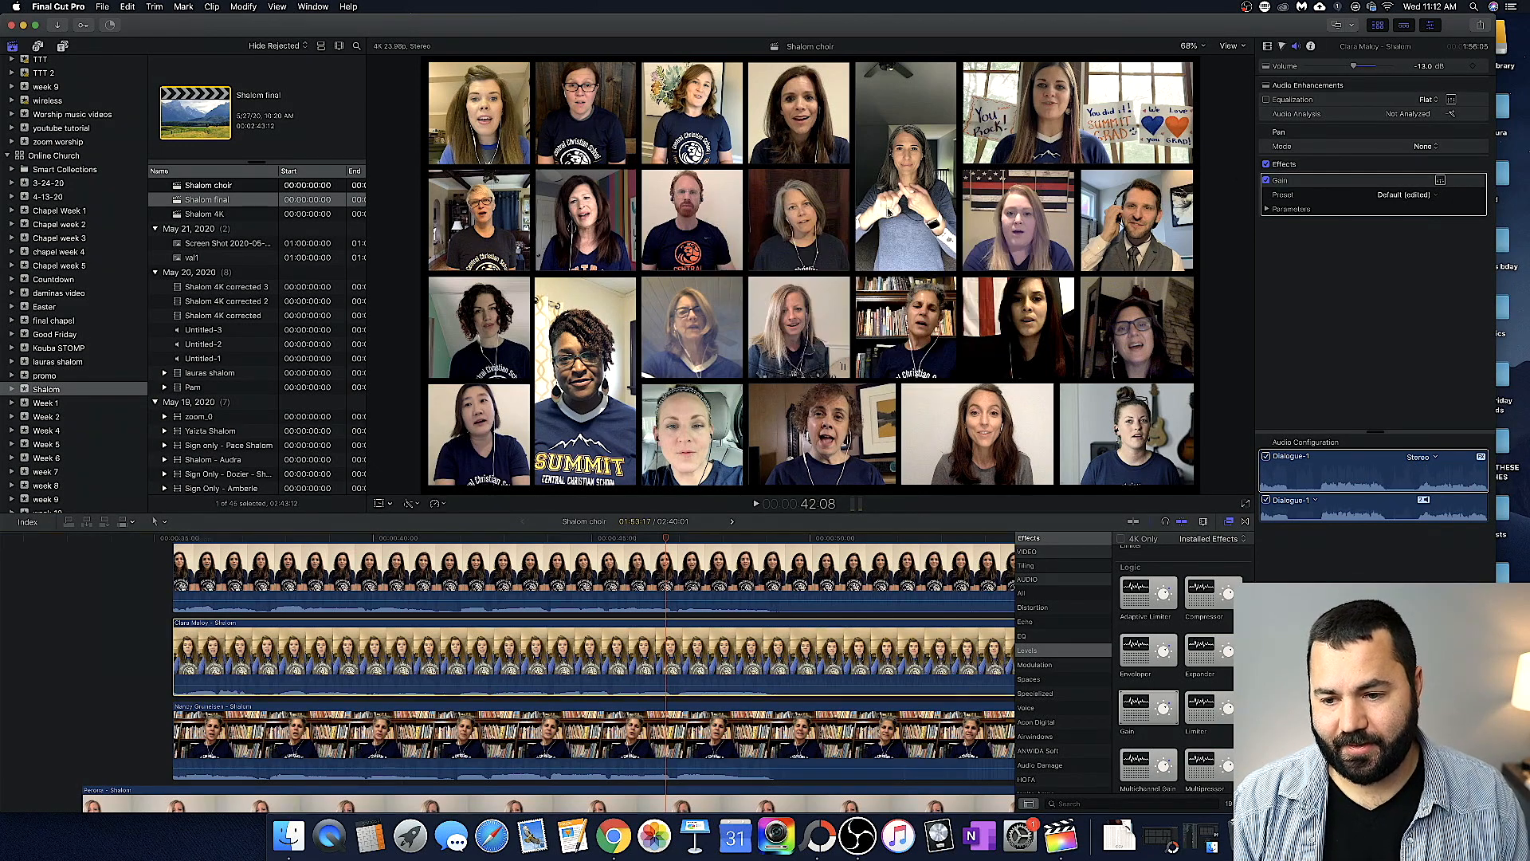
left_click(1266, 181)
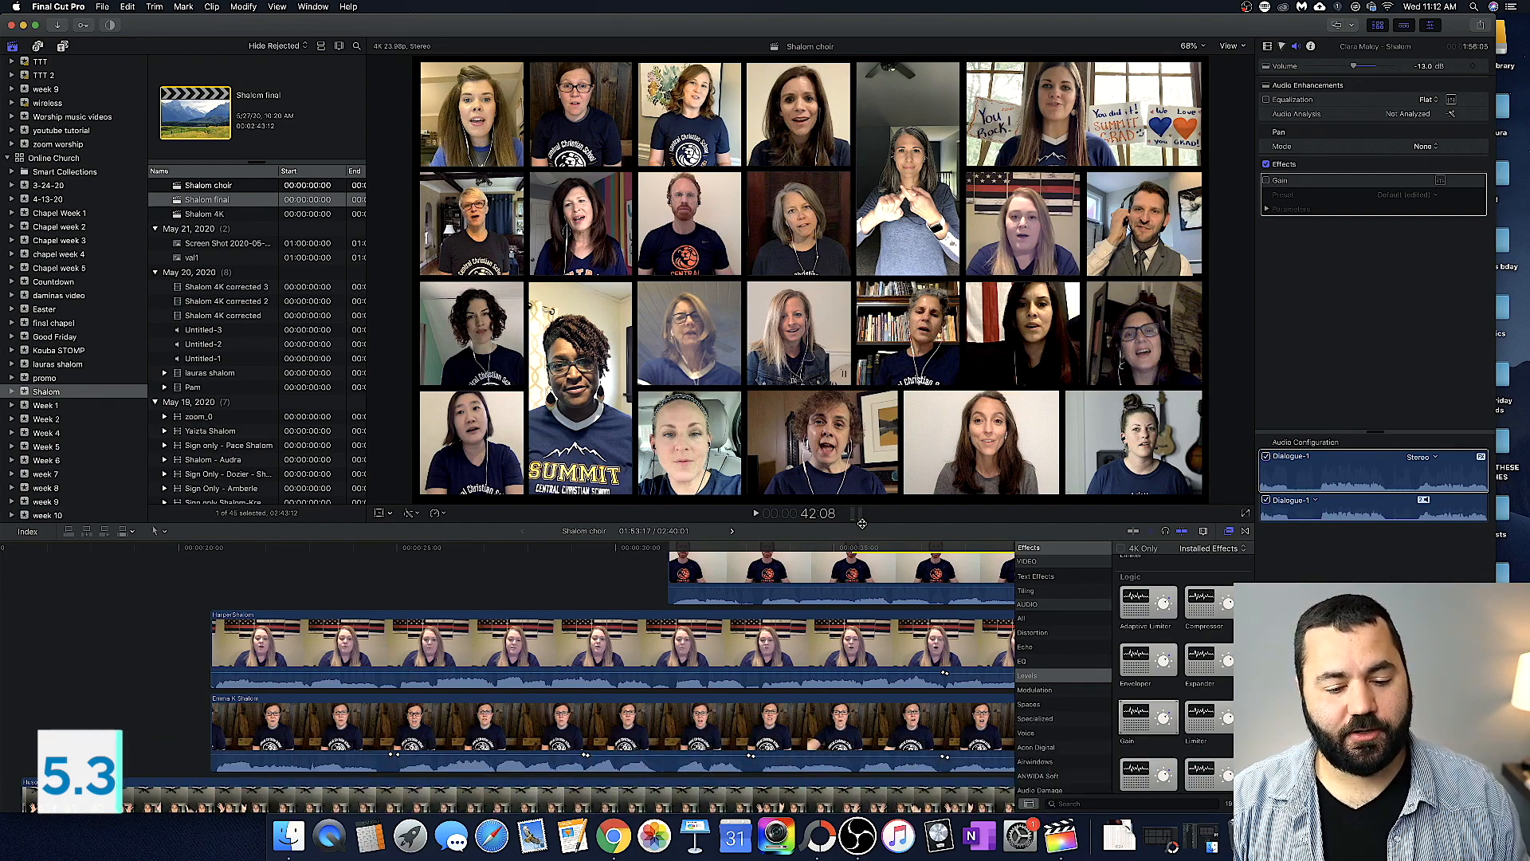
- Enlarge the timeline area and look along the lower singer clips to compare where they end
left_click_drag(861, 524, 859, 378)
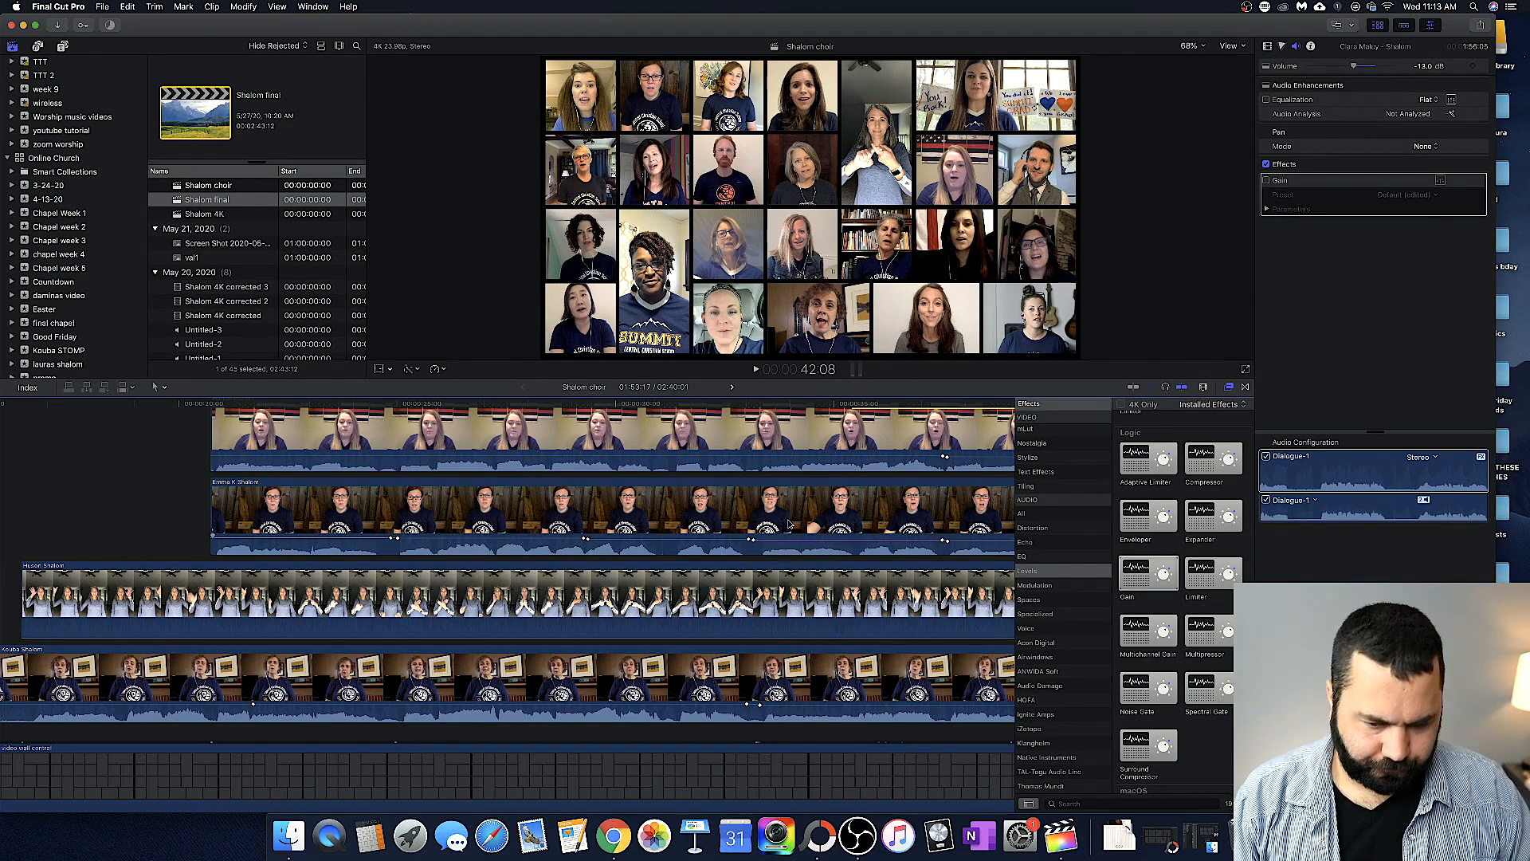
scroll(789, 523, "right", 5)
scroll(789, 522, "right", 10)
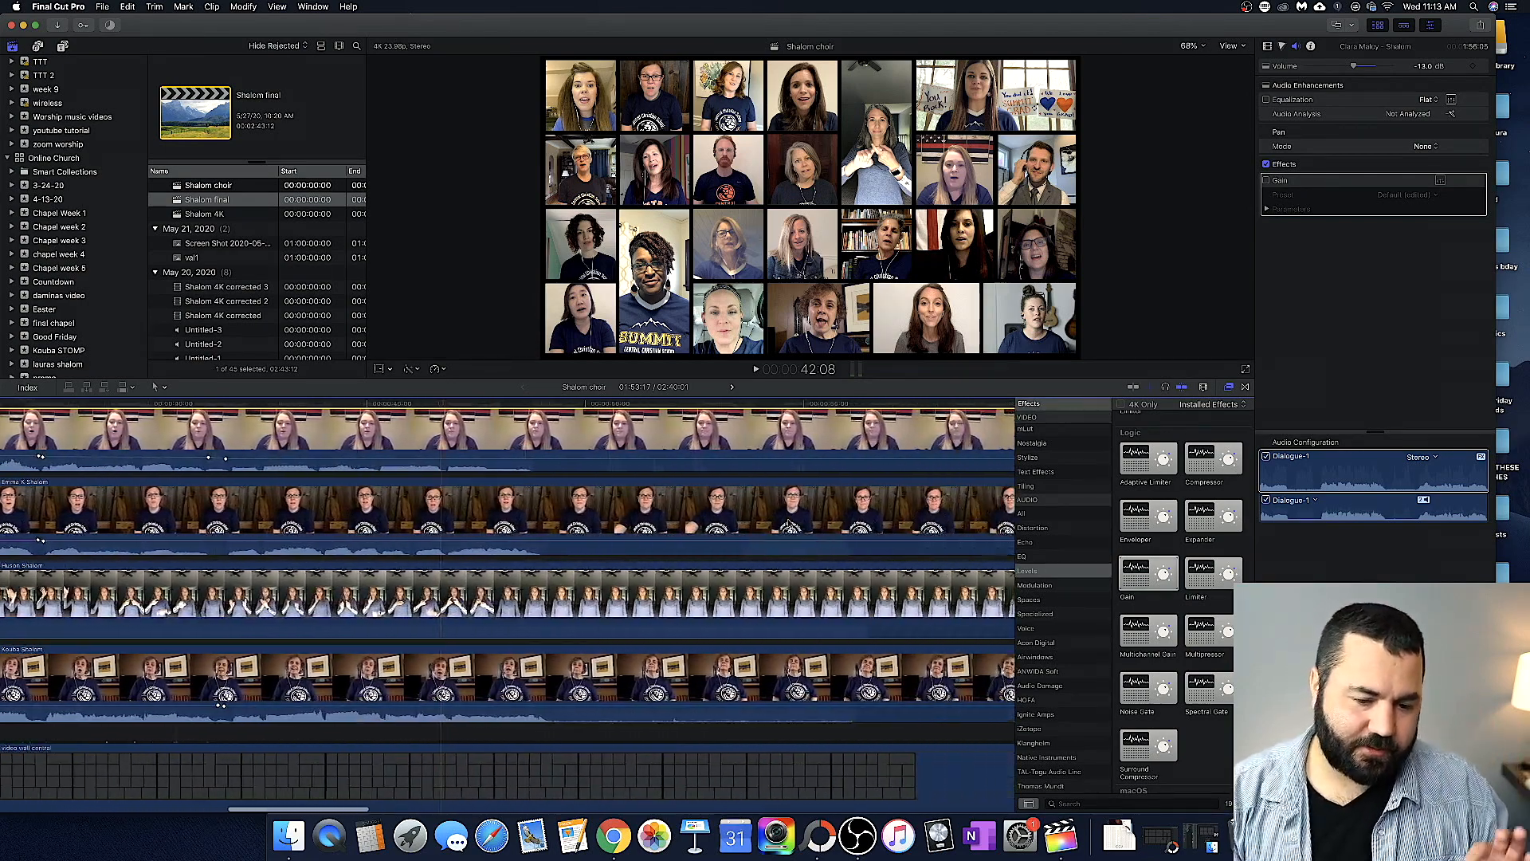
scroll(789, 523, "right", 10)
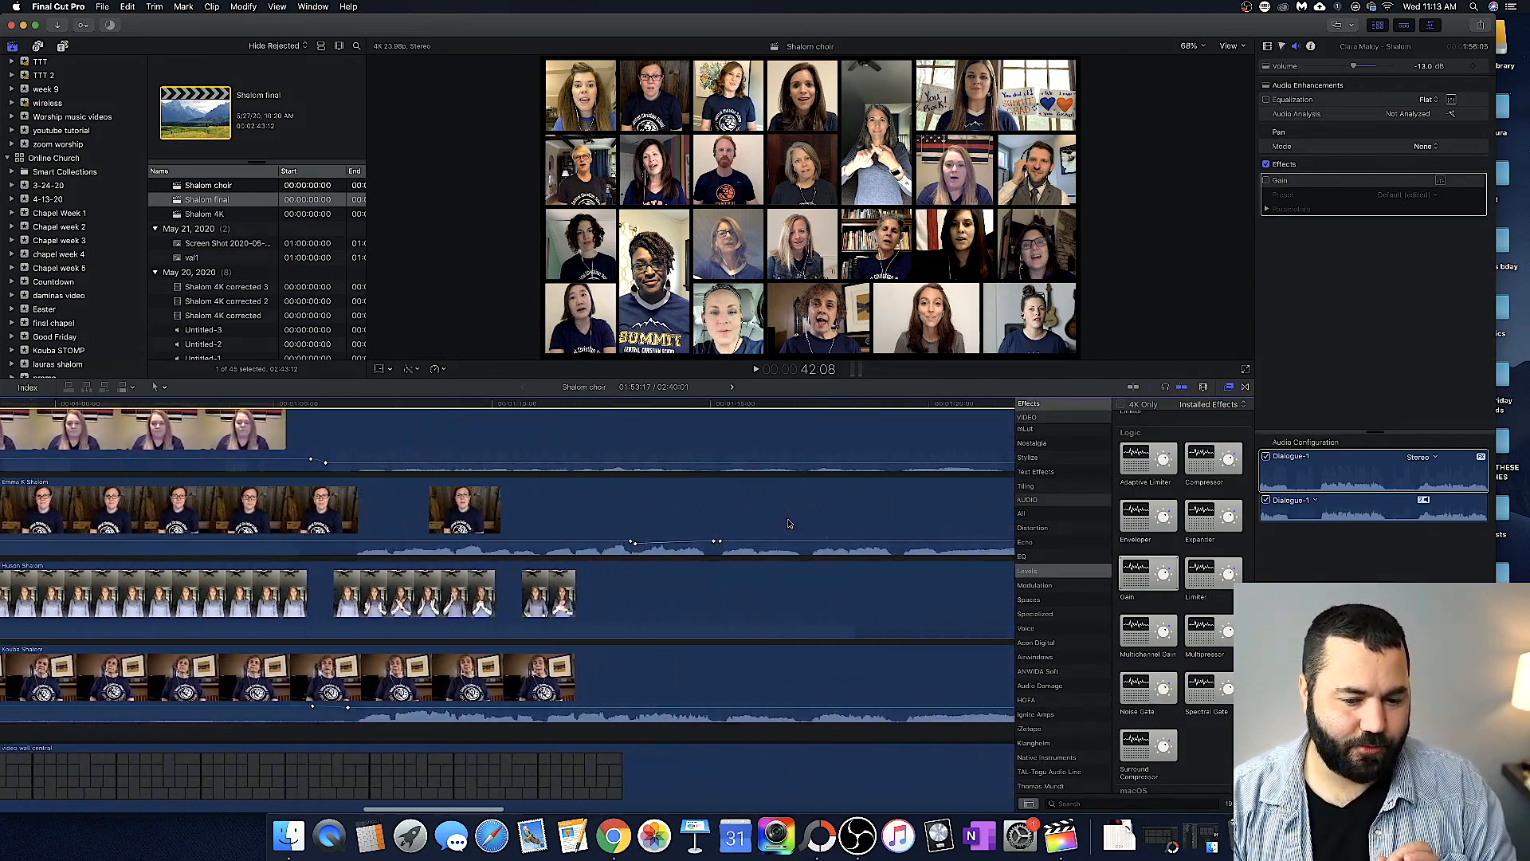
scroll(789, 523, "right", 10)
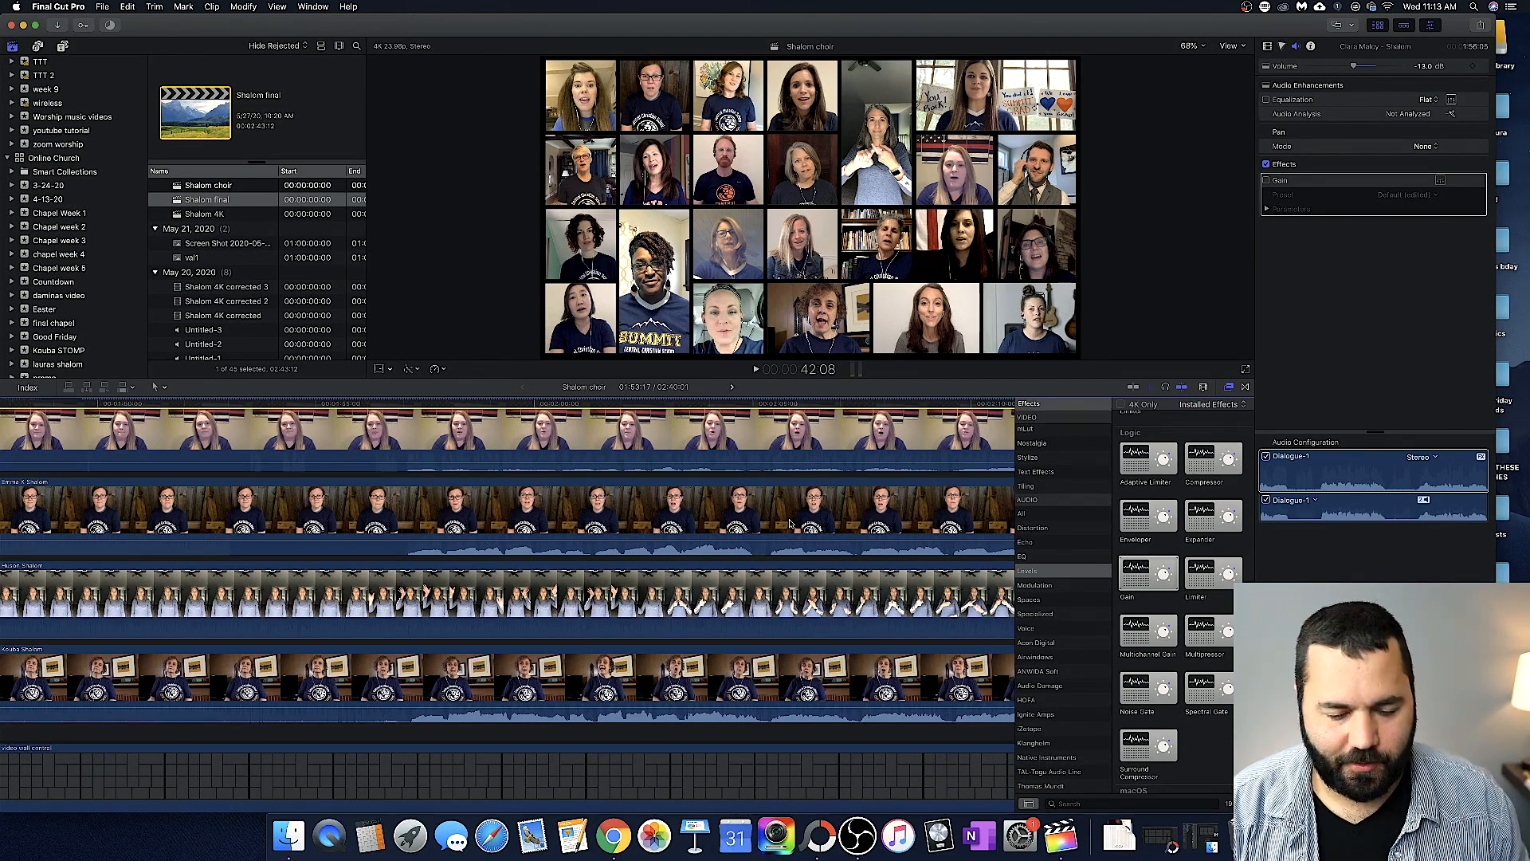
scroll(789, 523, "right", 10)
scroll(789, 522, "left", 10)
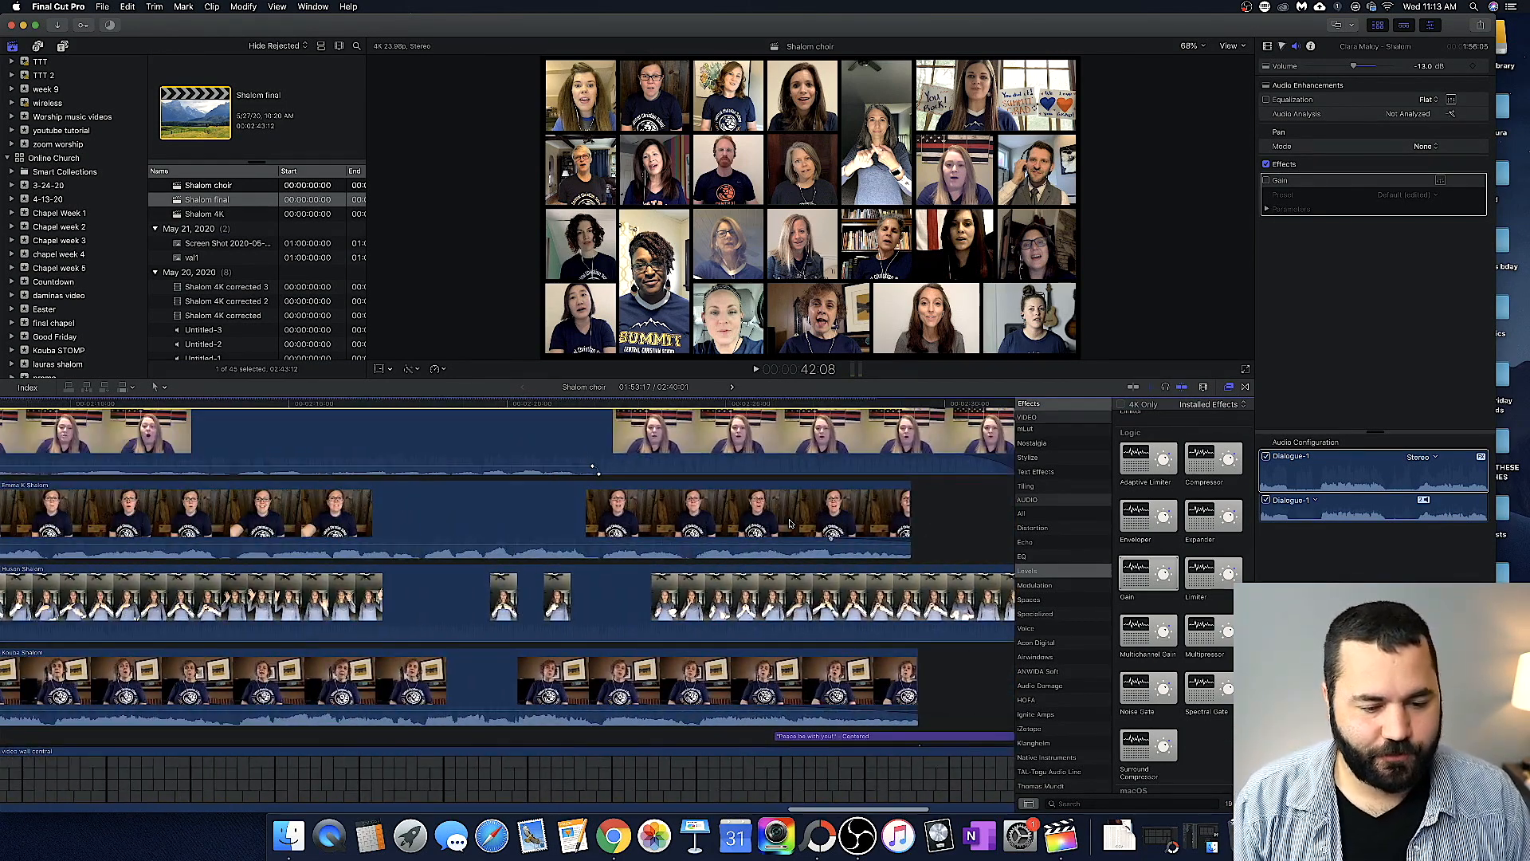
scroll(790, 523, "up", 4)
scroll(789, 523, "right", 3)
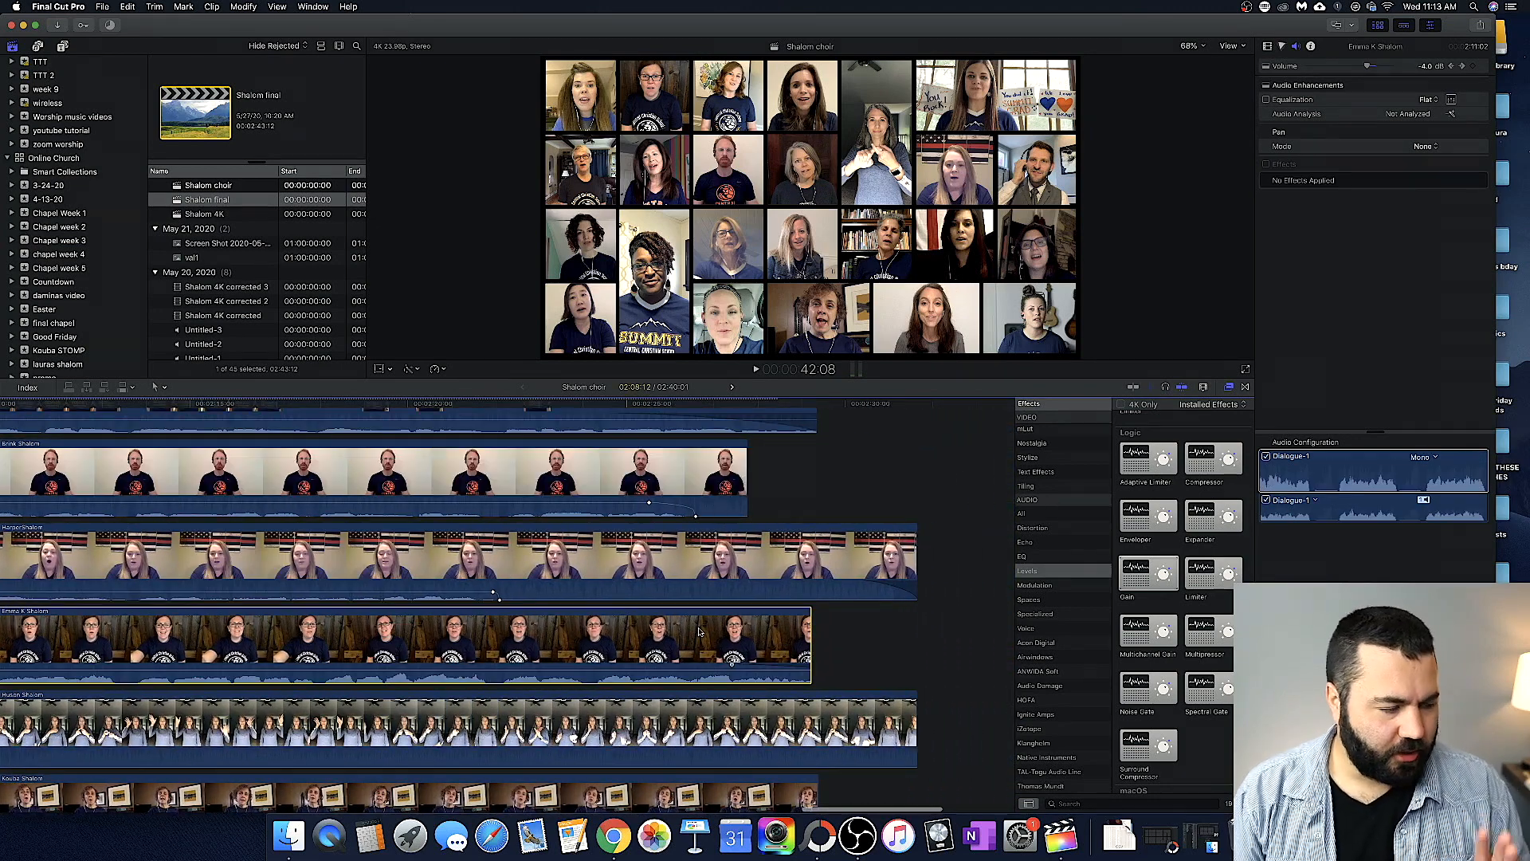
- Retime the clip of the singer in the top row's second cell to Fast 2x
left_click(702, 627)
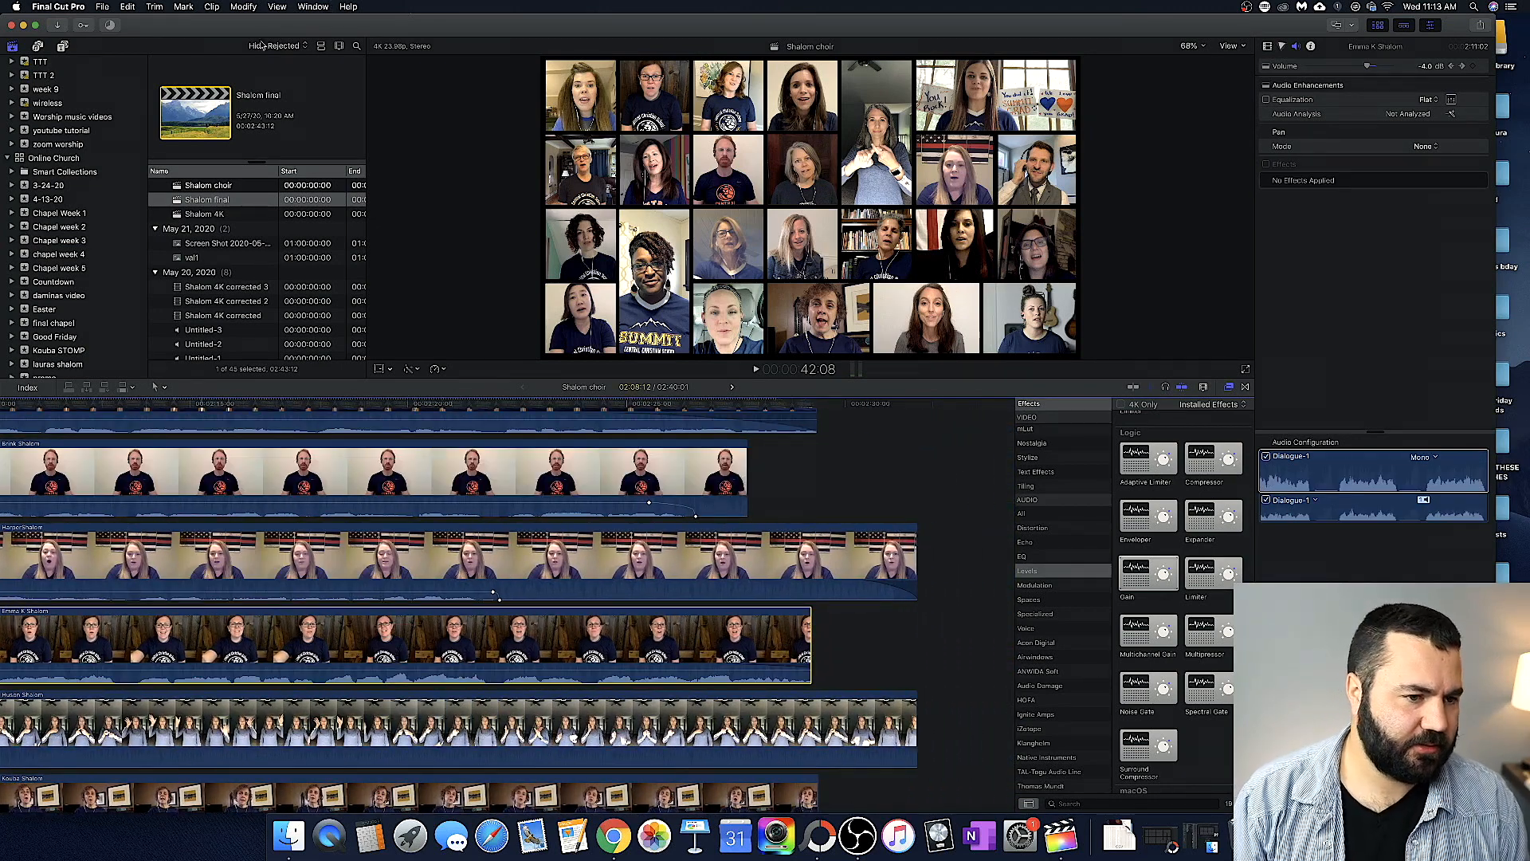
left_click(213, 8)
mouse_move(243, 6)
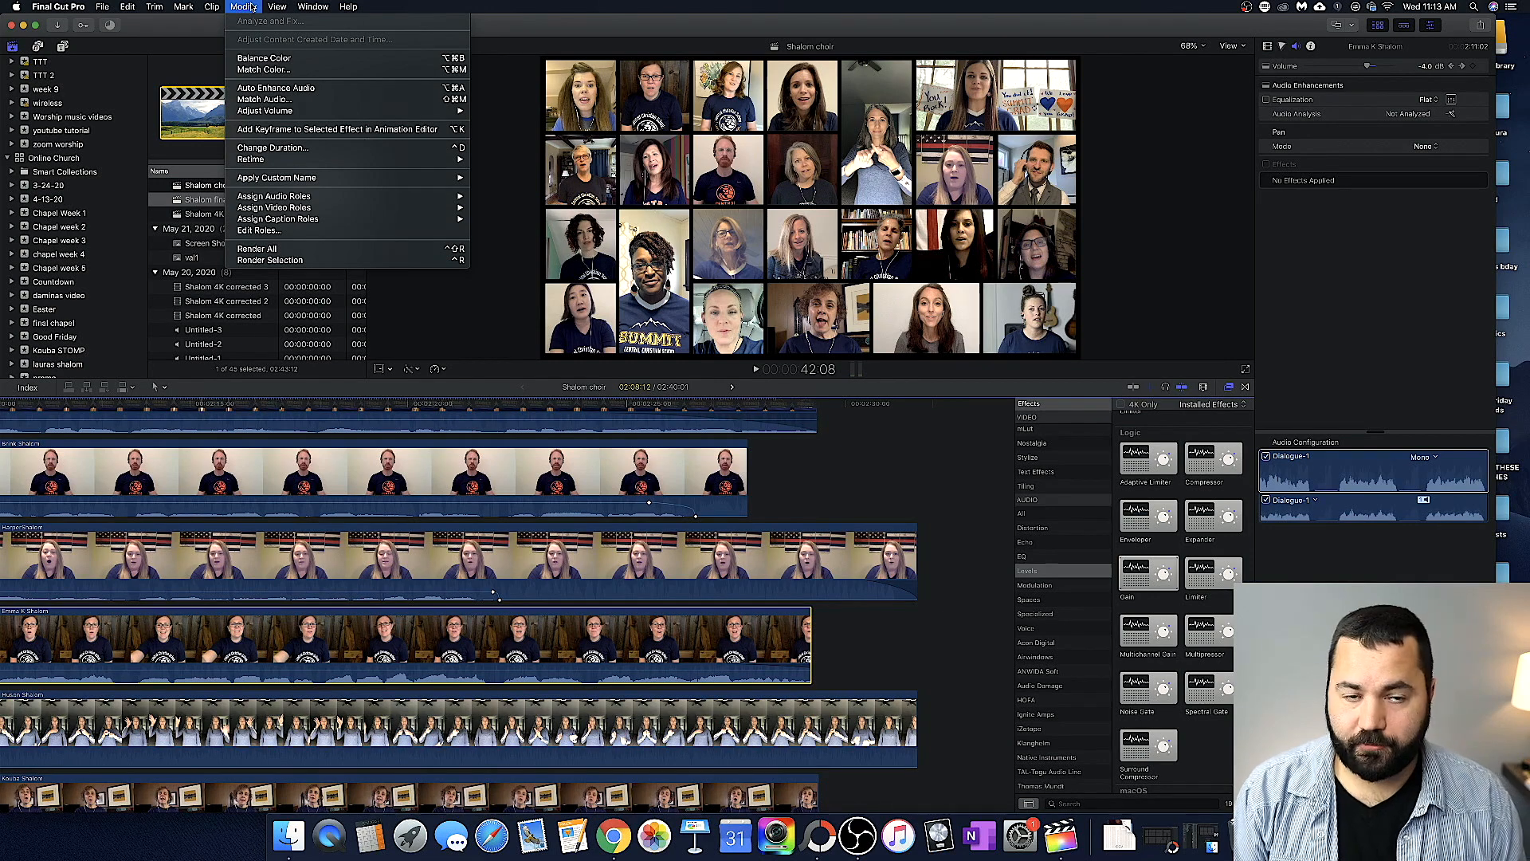
mouse_move(342, 160)
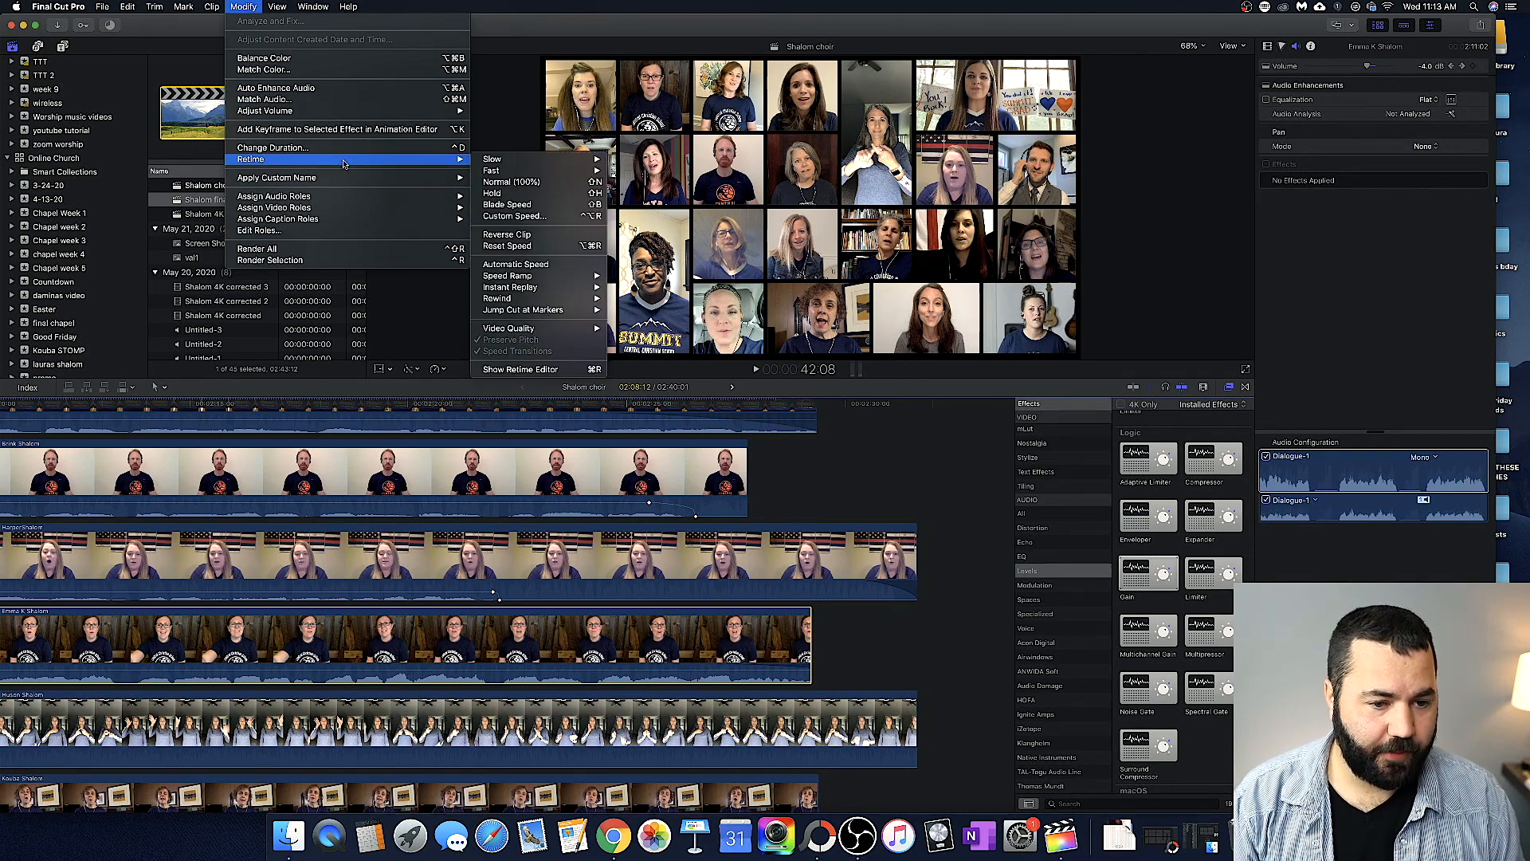
mouse_move(549, 163)
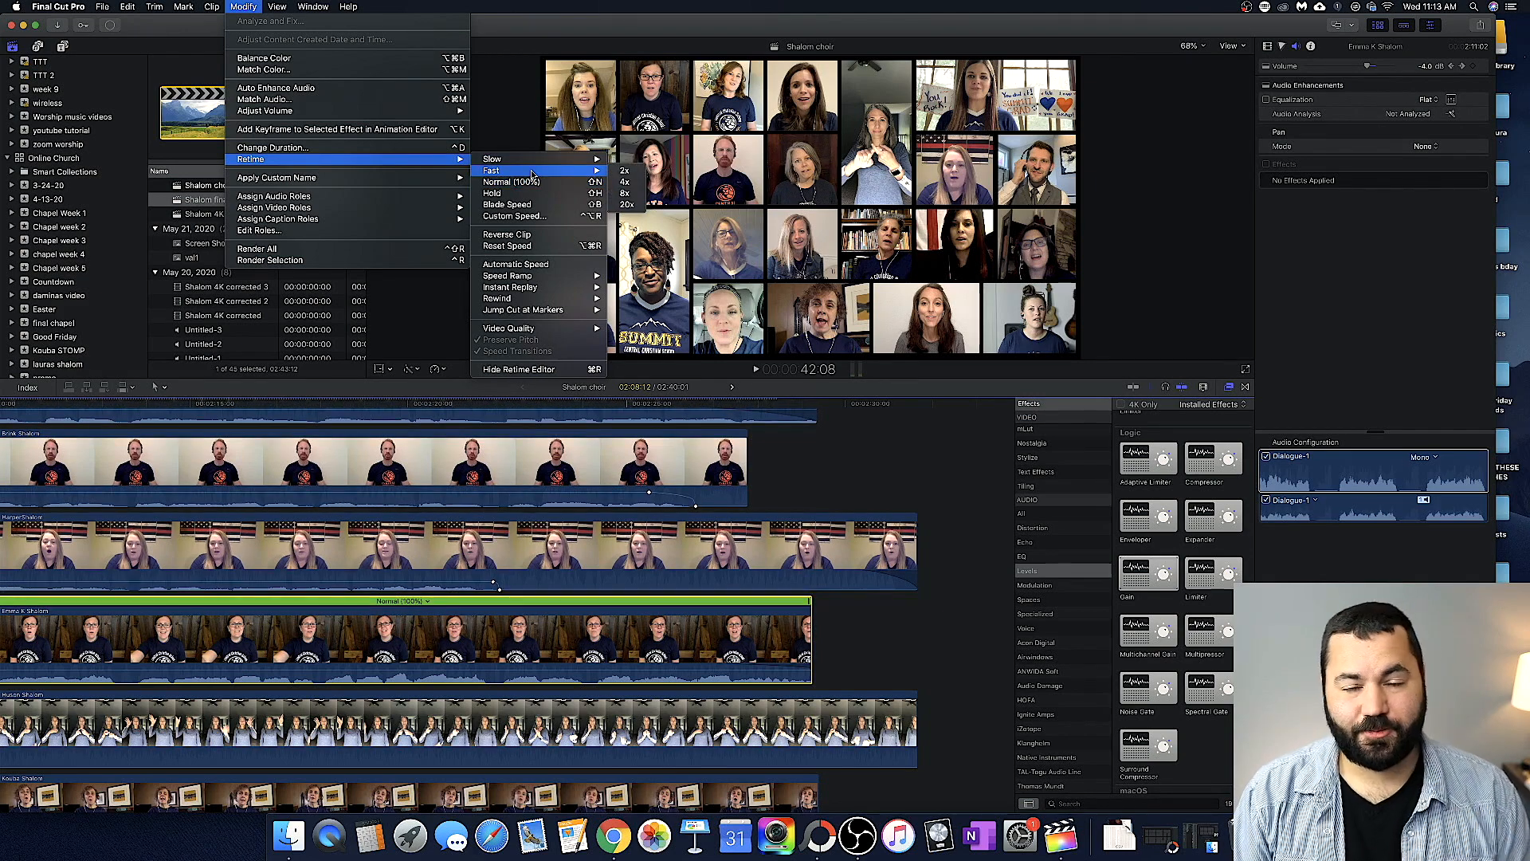
left_click(633, 171)
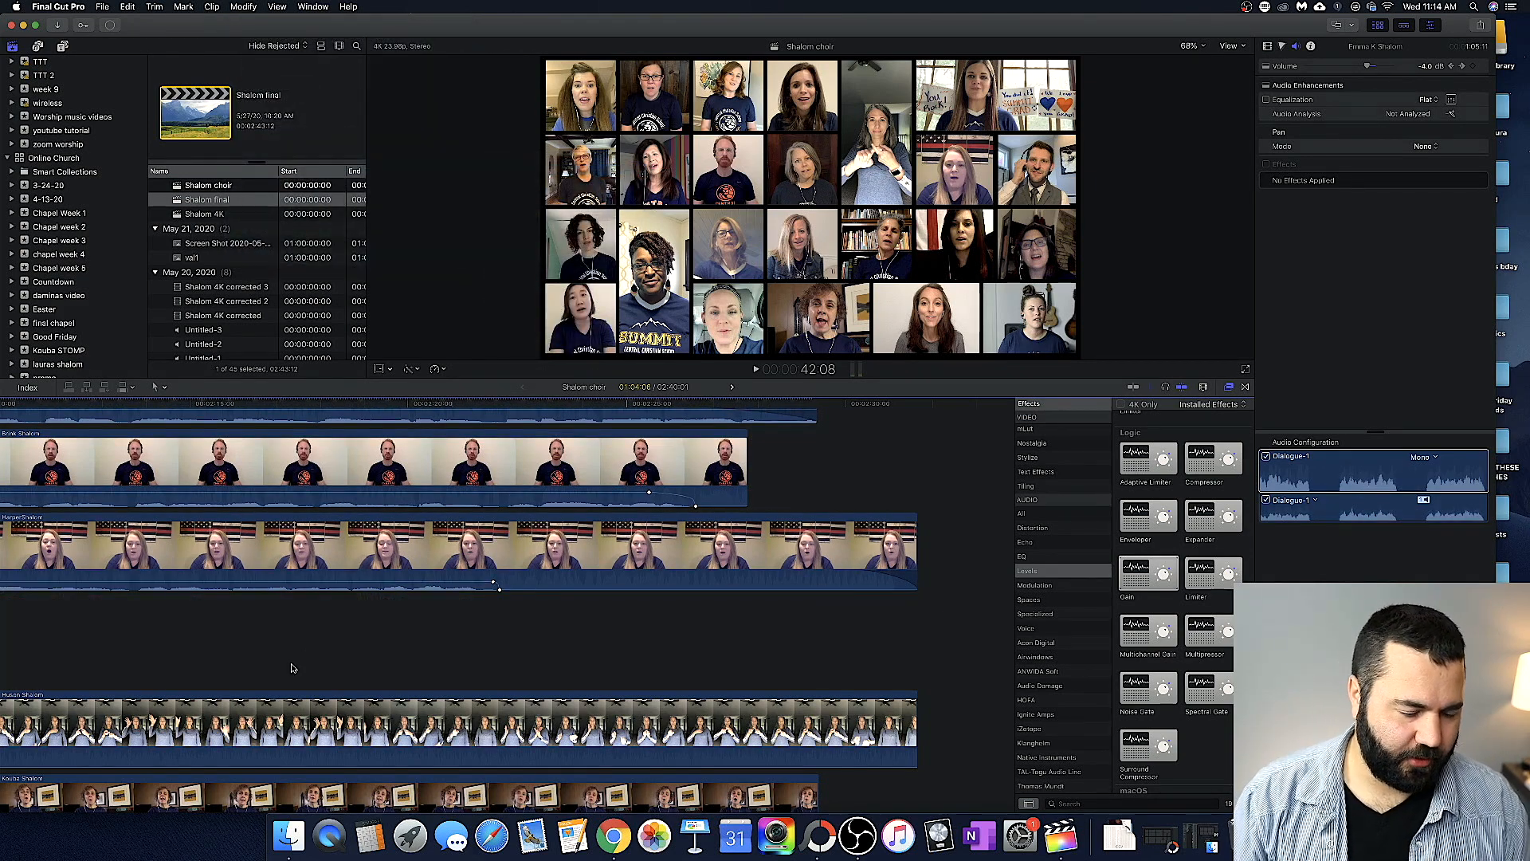
- Stretch the retimed clip's end back out so its speed is about 101 % and it ends near the neighbouring clips
scroll(295, 670, "left", 10)
scroll(291, 667, "right", 8)
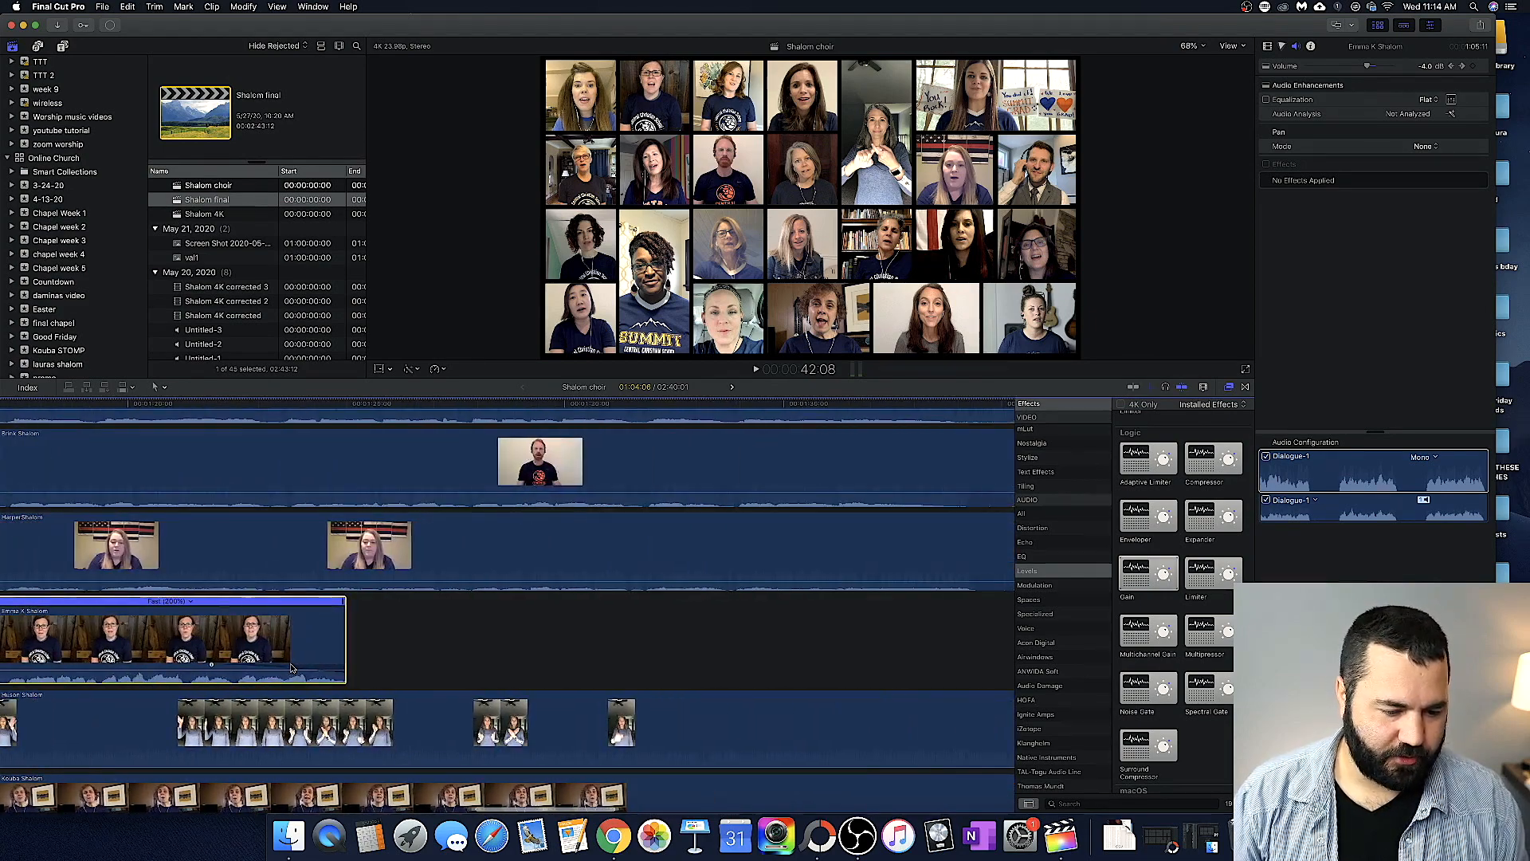
left_click_drag(345, 605, 956, 612)
scroll(956, 612, "right", 10)
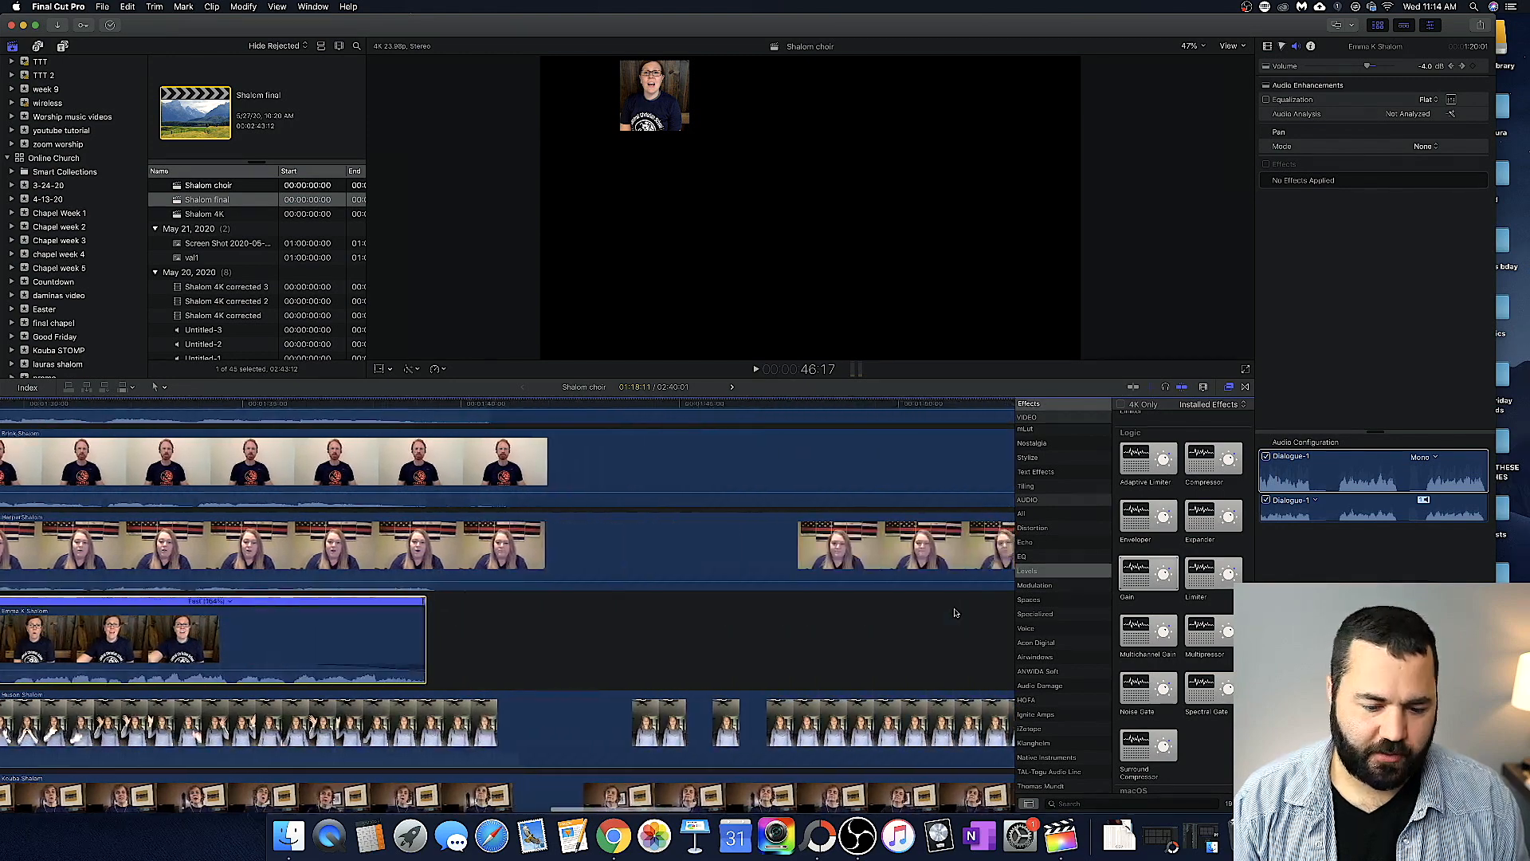
left_click_drag(279, 605, 980, 609)
scroll(856, 609, "right", 10)
scroll(856, 609, "right", 5)
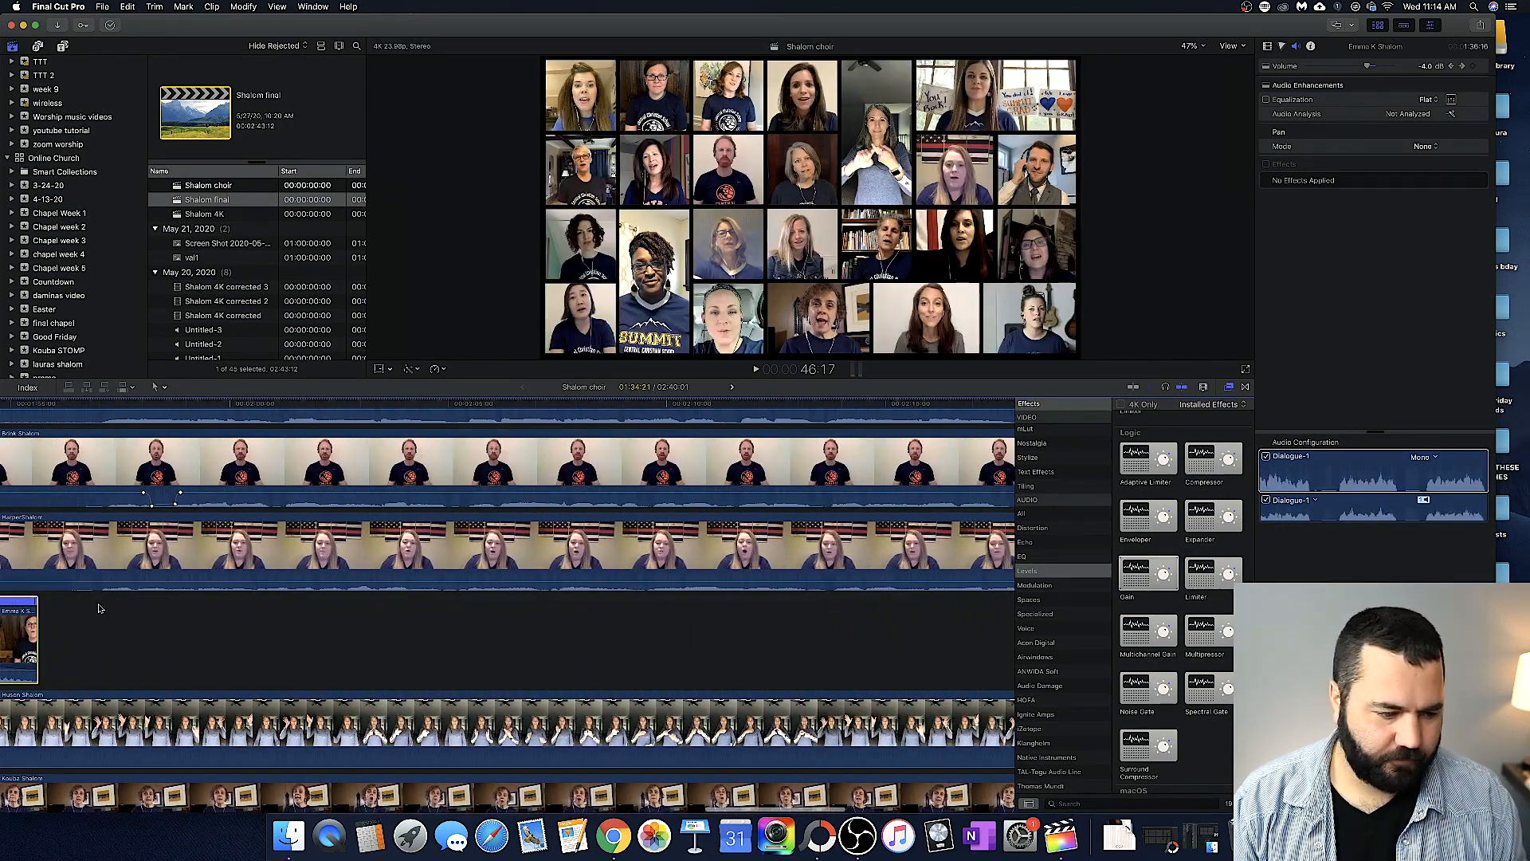
left_click_drag(56, 603, 926, 606)
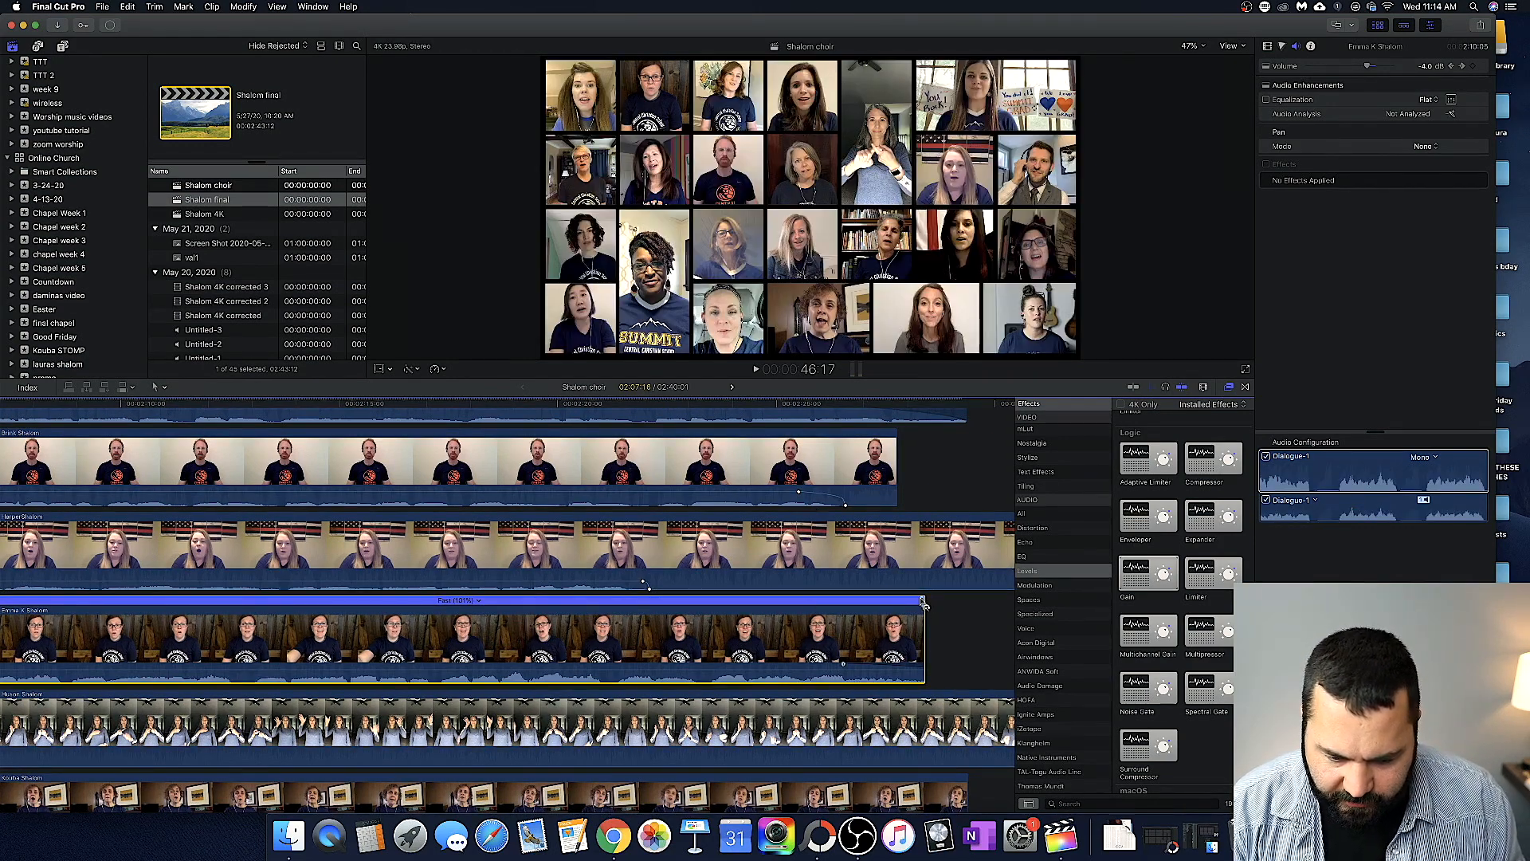
left_click_drag(925, 606, 890, 606)
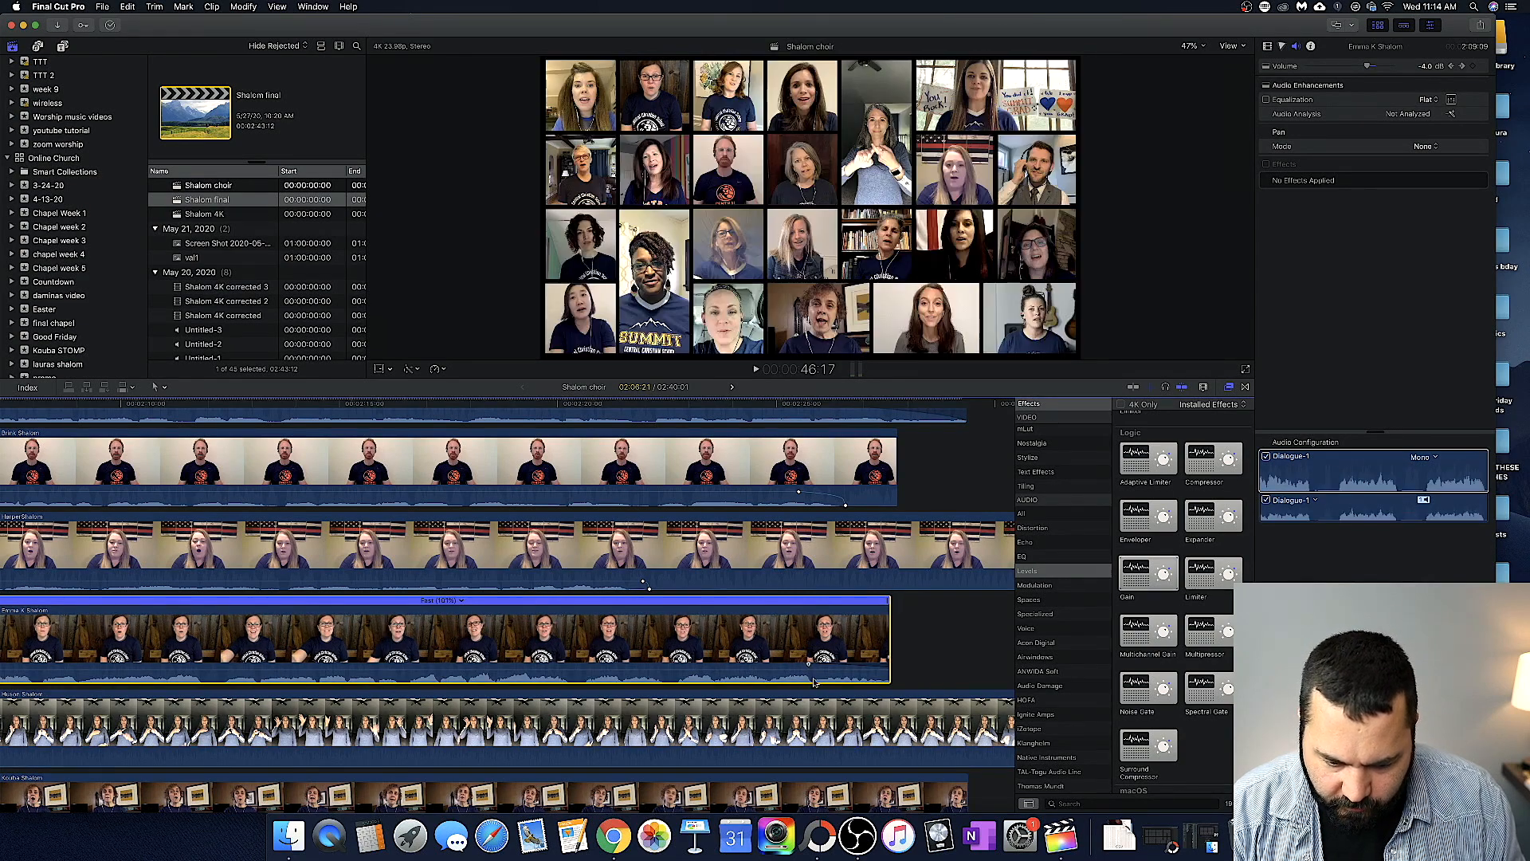
- Move the playhead to about 1:38 and speed the retimed clip up in two increments, first to about 102 %
scroll(813, 682, "down", 4)
scroll(814, 681, "left", 10)
left_click(412, 405)
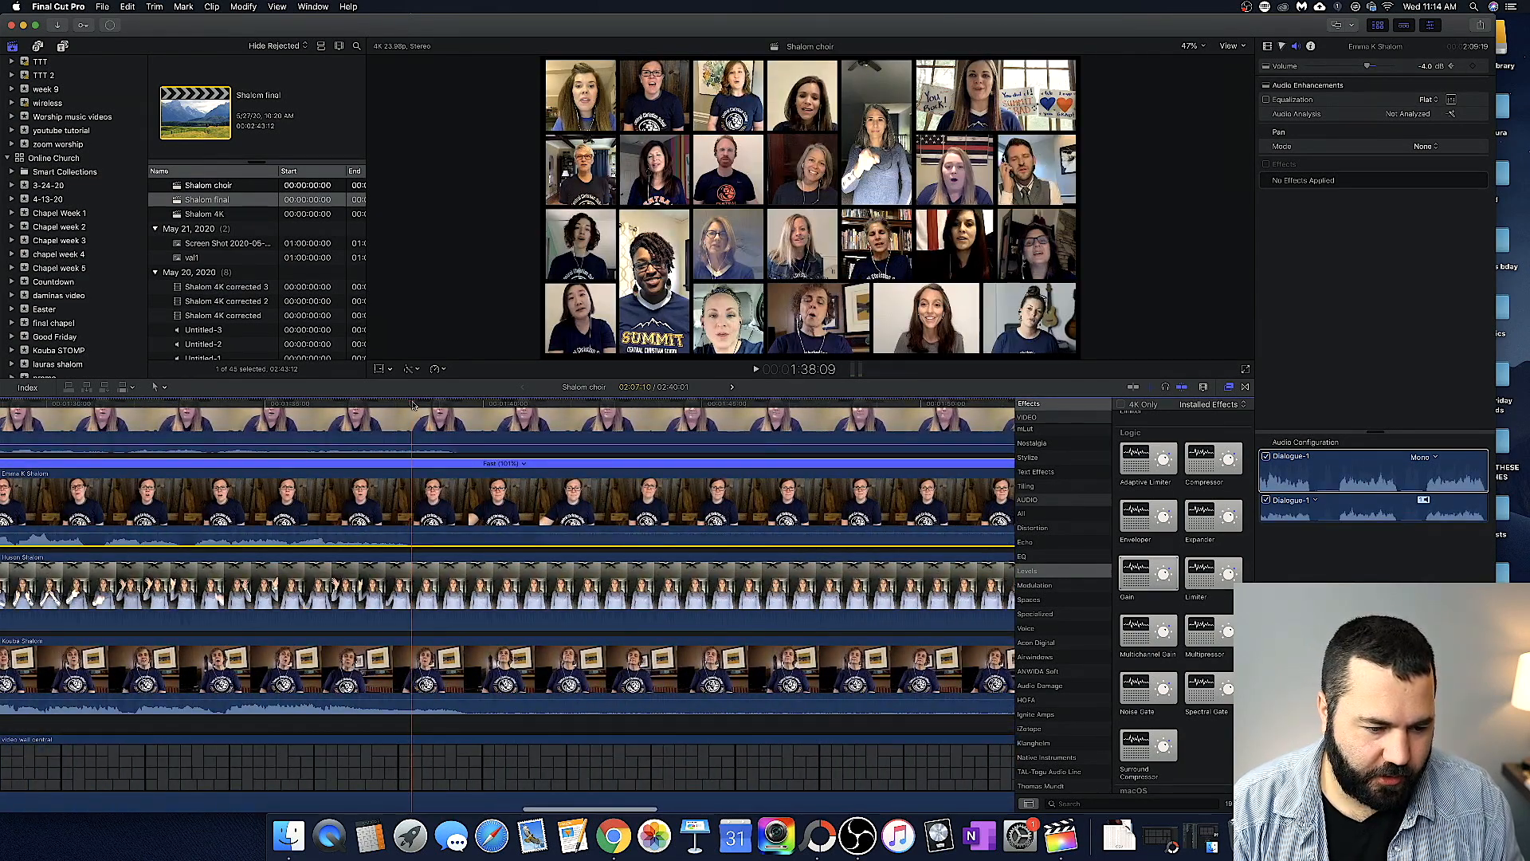
scroll(558, 431, "right", 15)
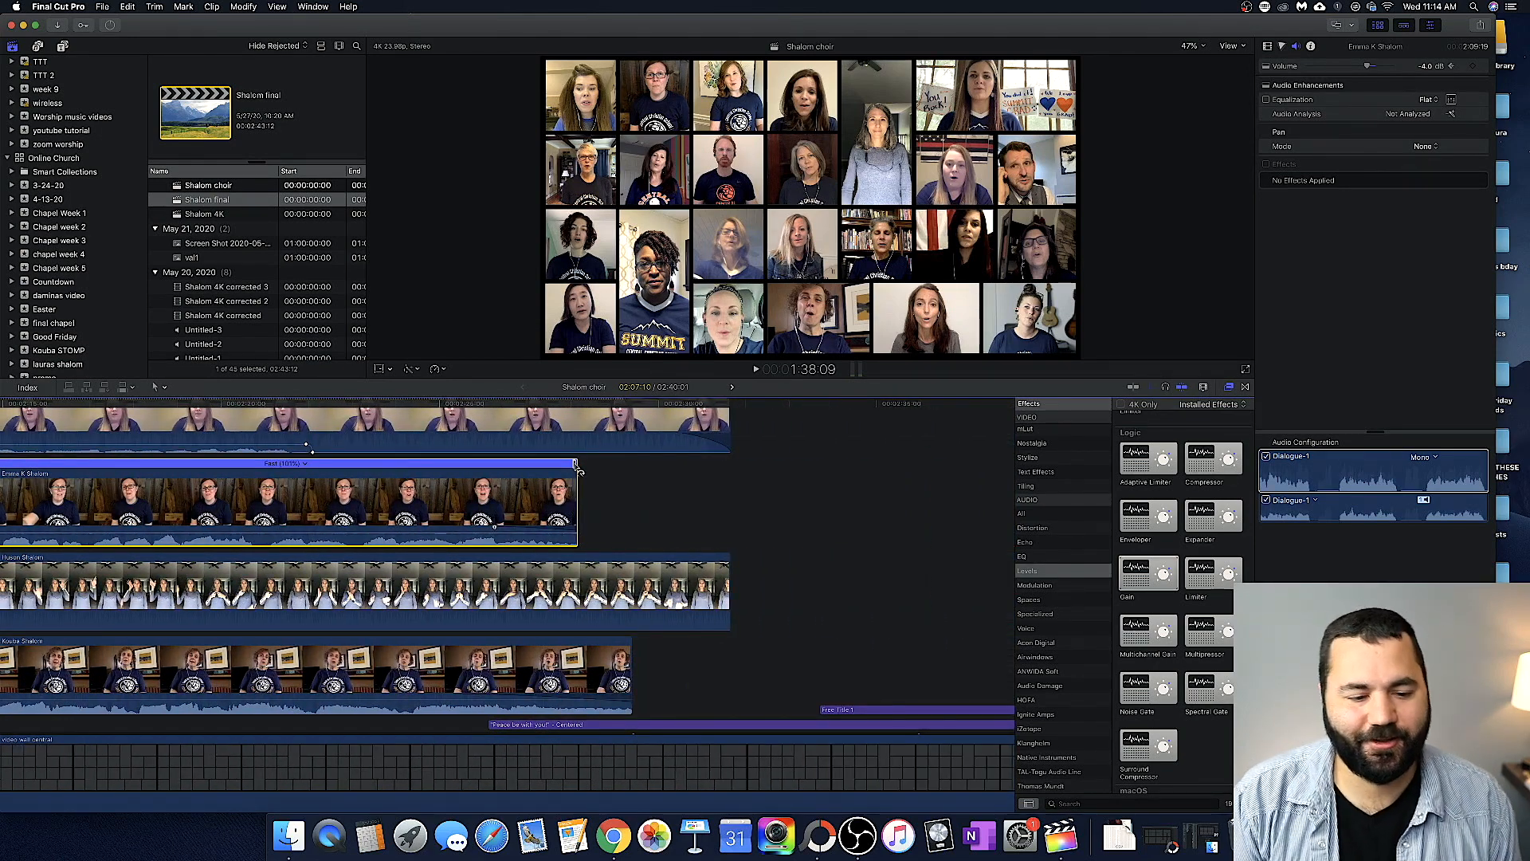
left_click_drag(579, 470, 495, 475)
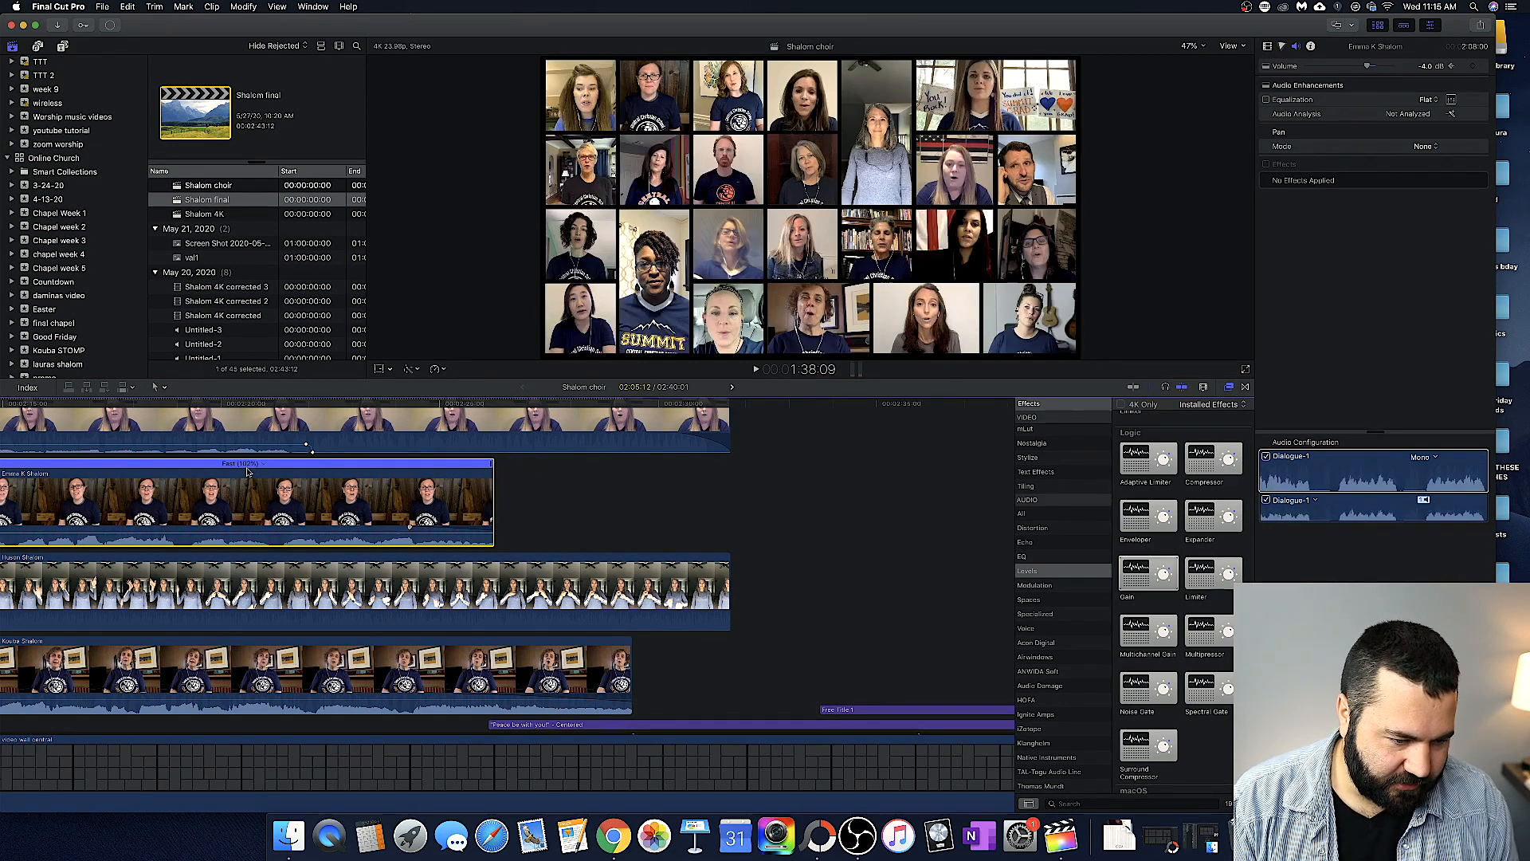
left_click_drag(492, 470, 421, 476)
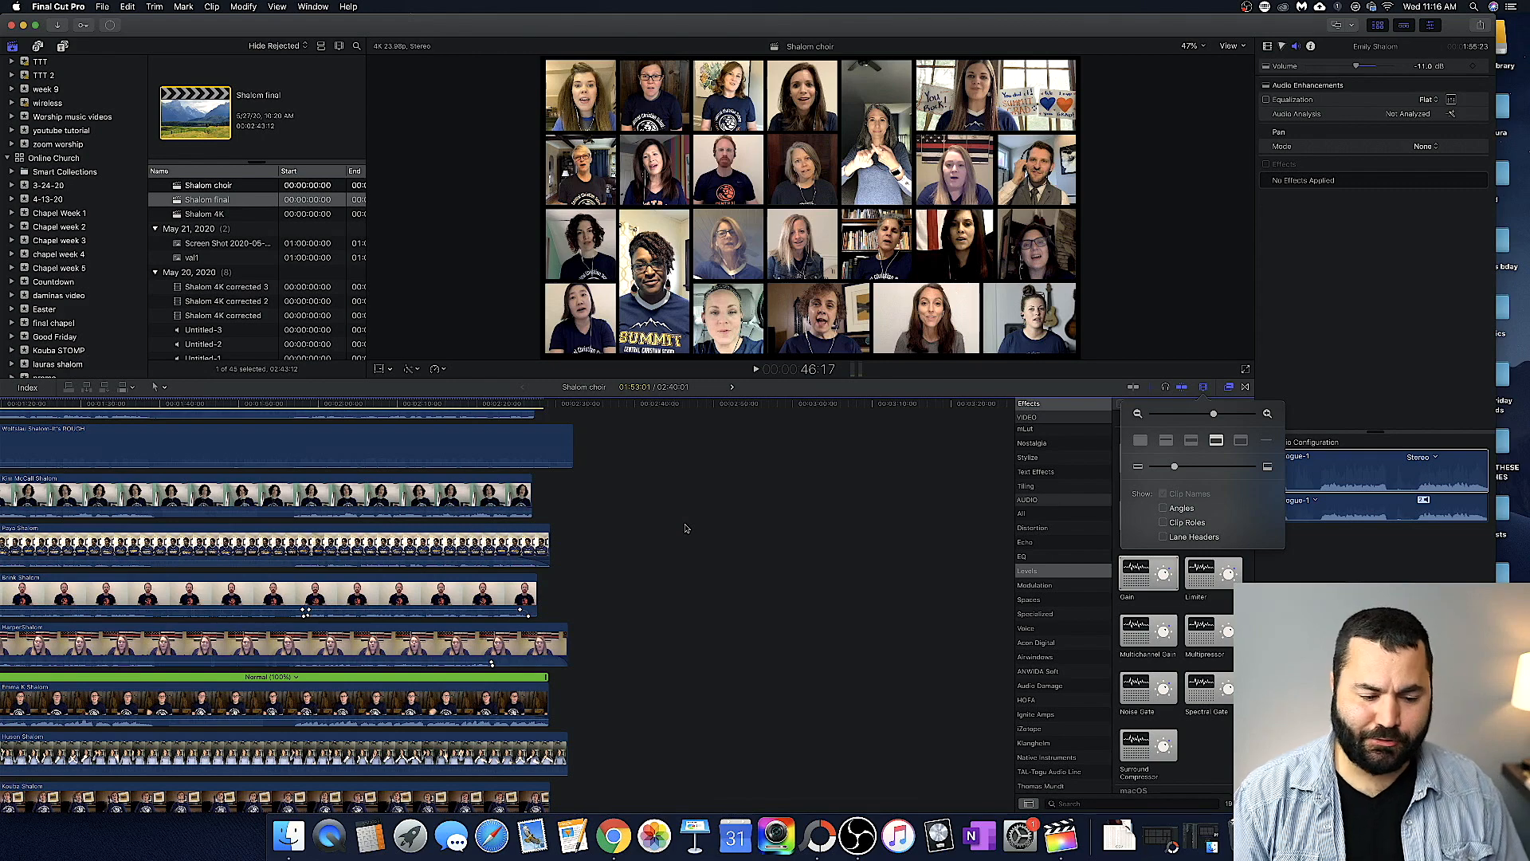
- Expand the audio of the singer clip directly above the clip marked ROUGH and extend the audio's end beyond the video's end
scroll(686, 529, "up", 2)
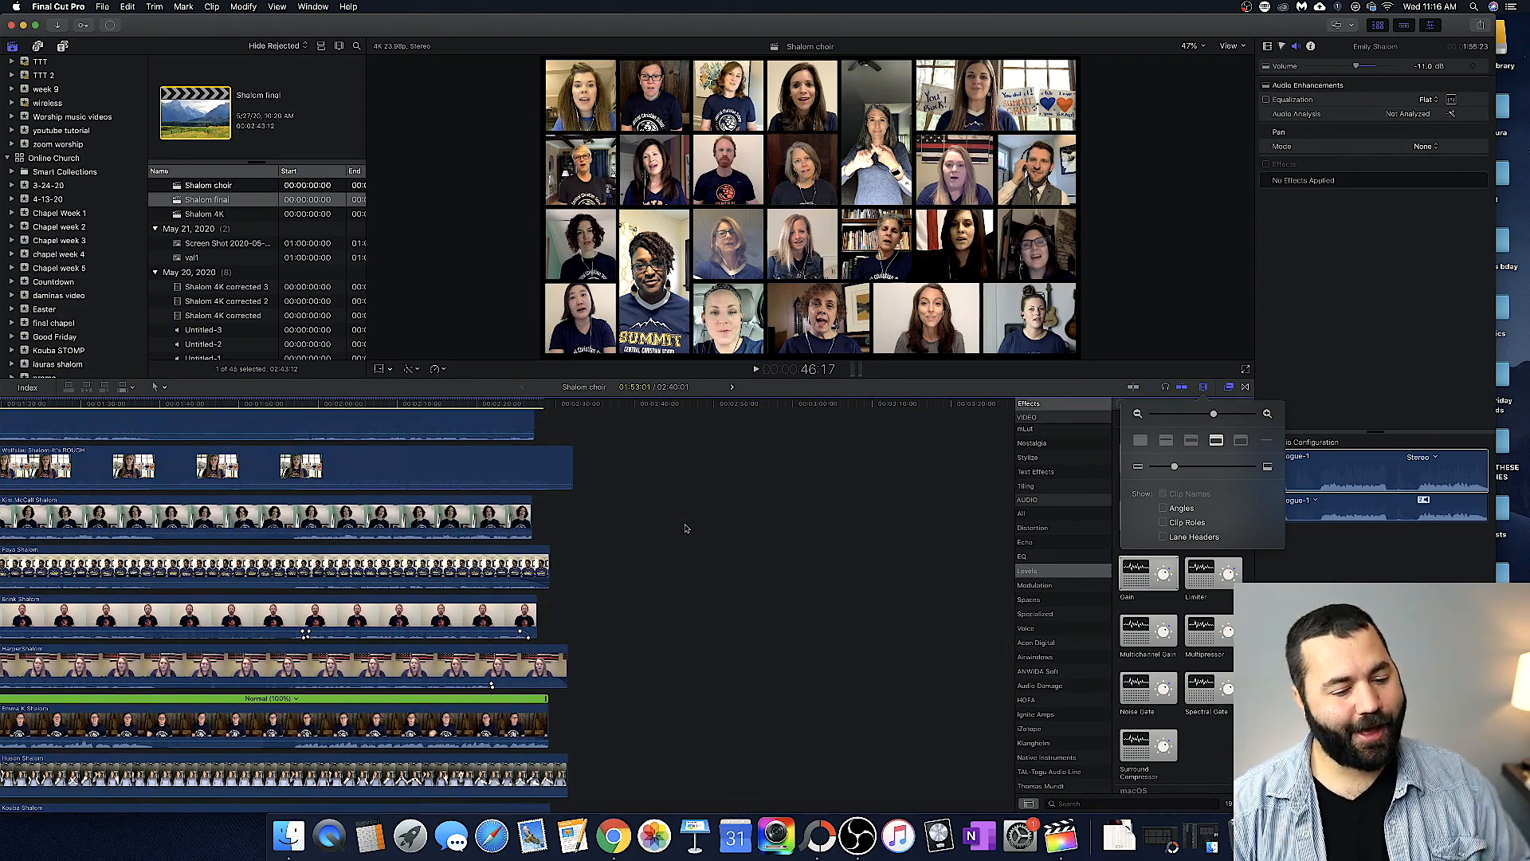
scroll(686, 528, "up", 2)
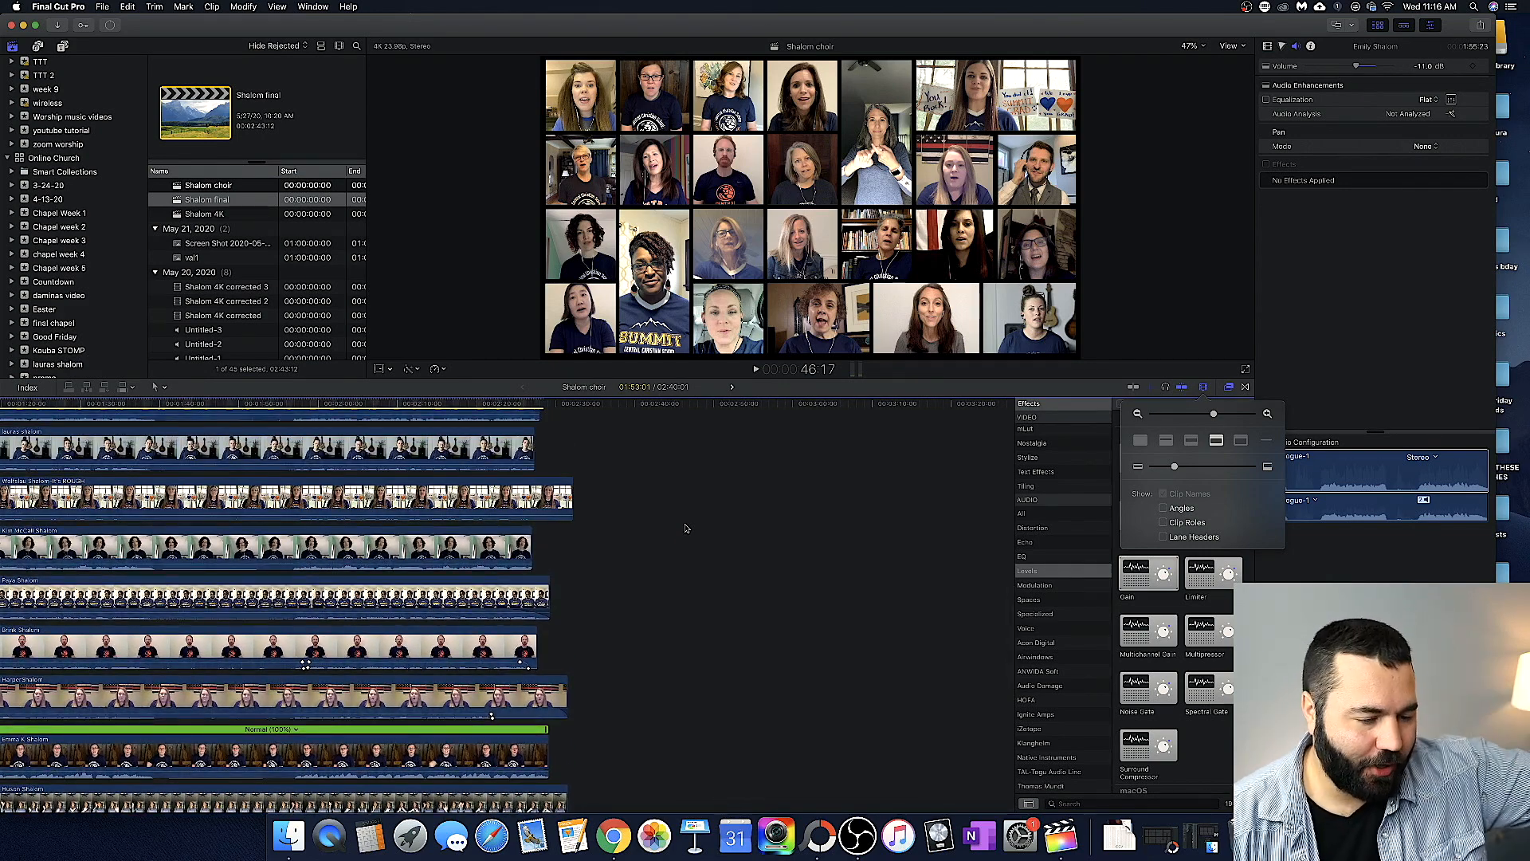
scroll(634, 479, "up", 2)
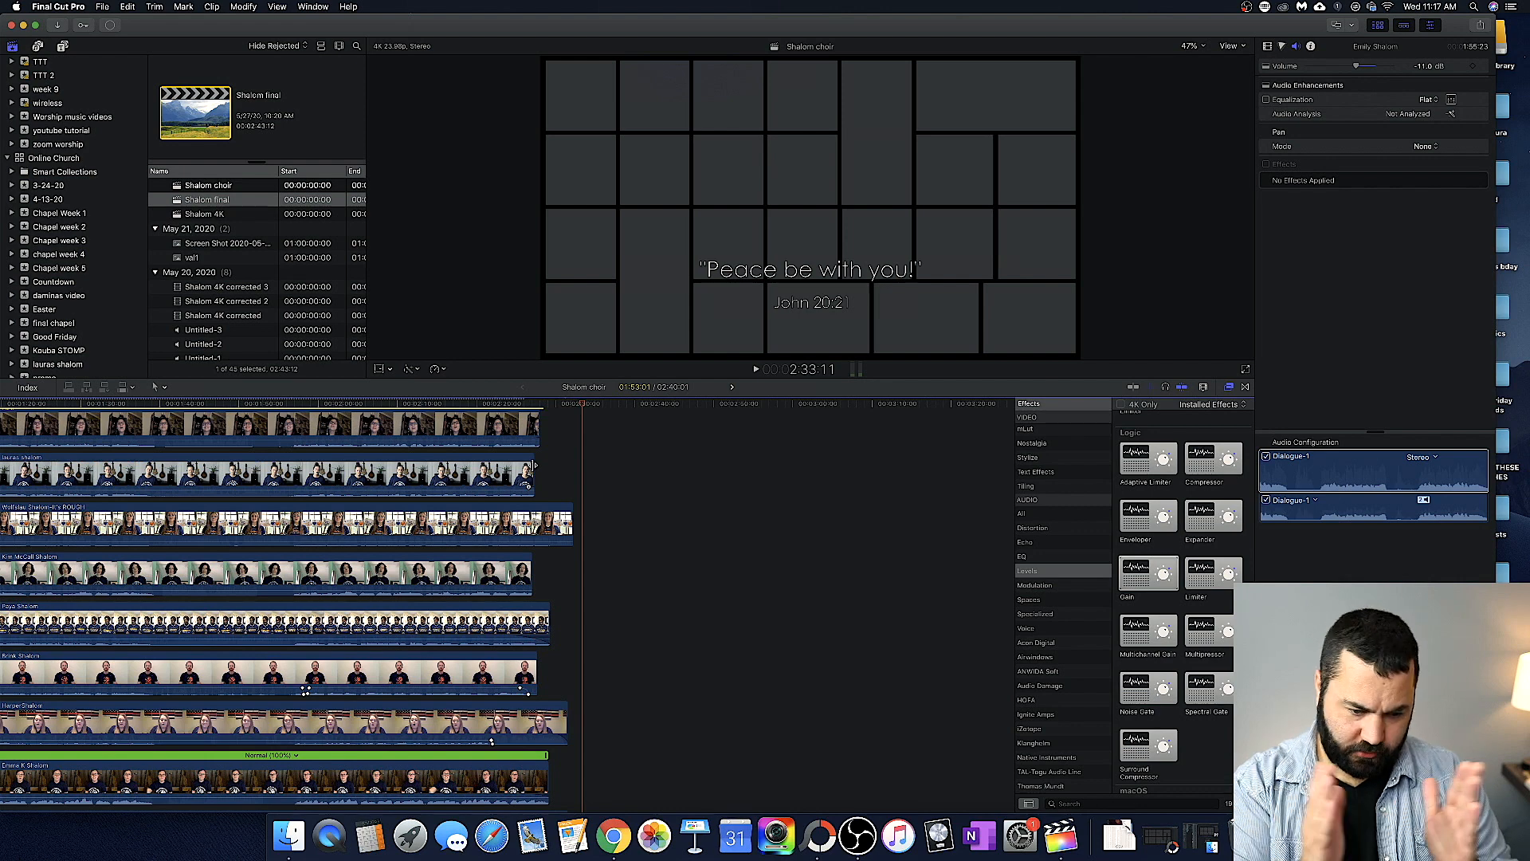
left_click_drag(534, 466, 531, 470)
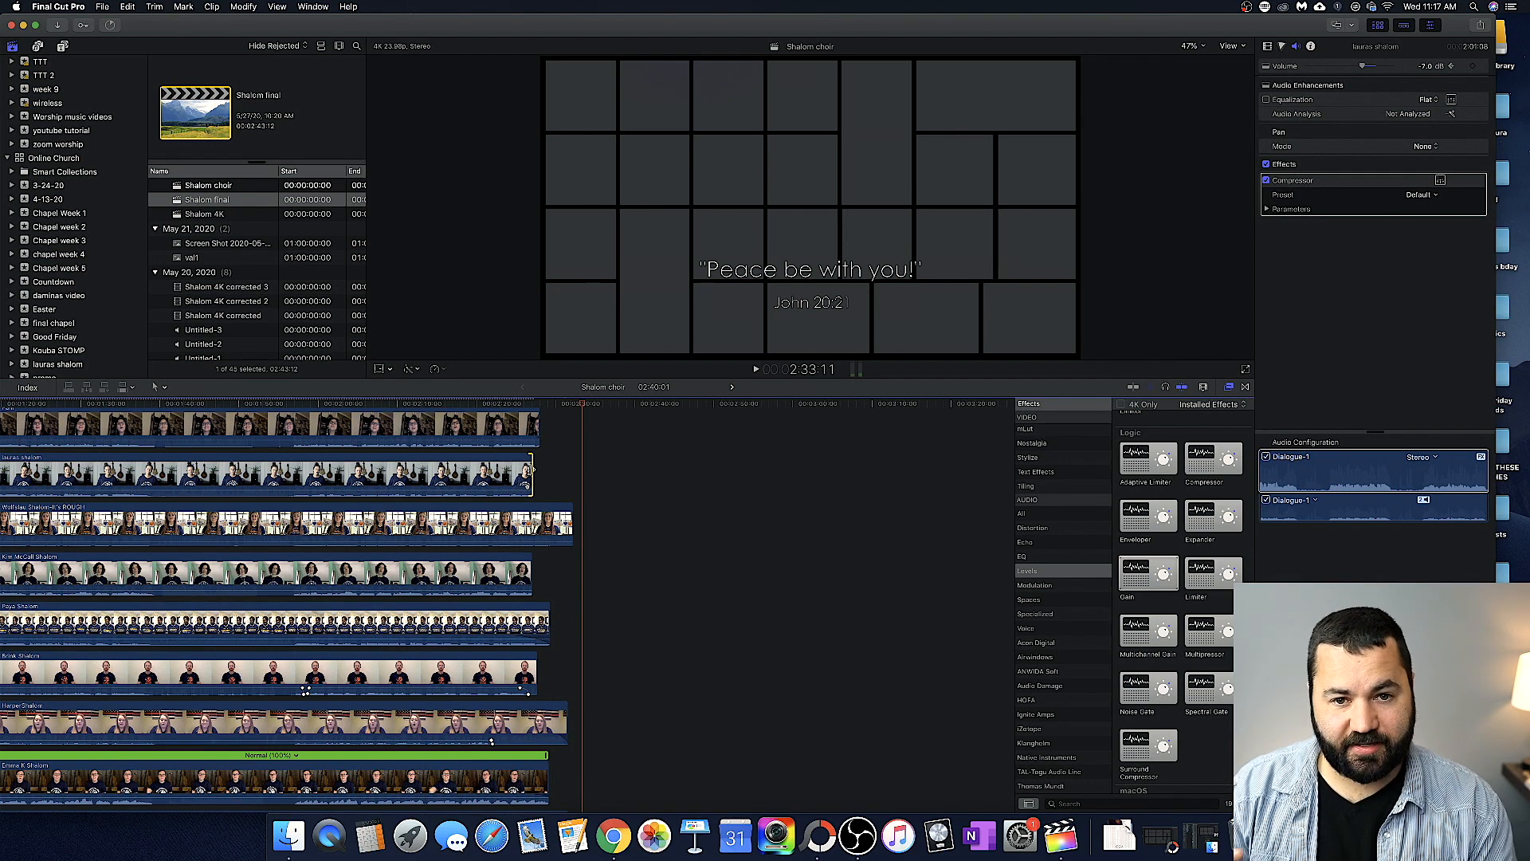
left_click(483, 470)
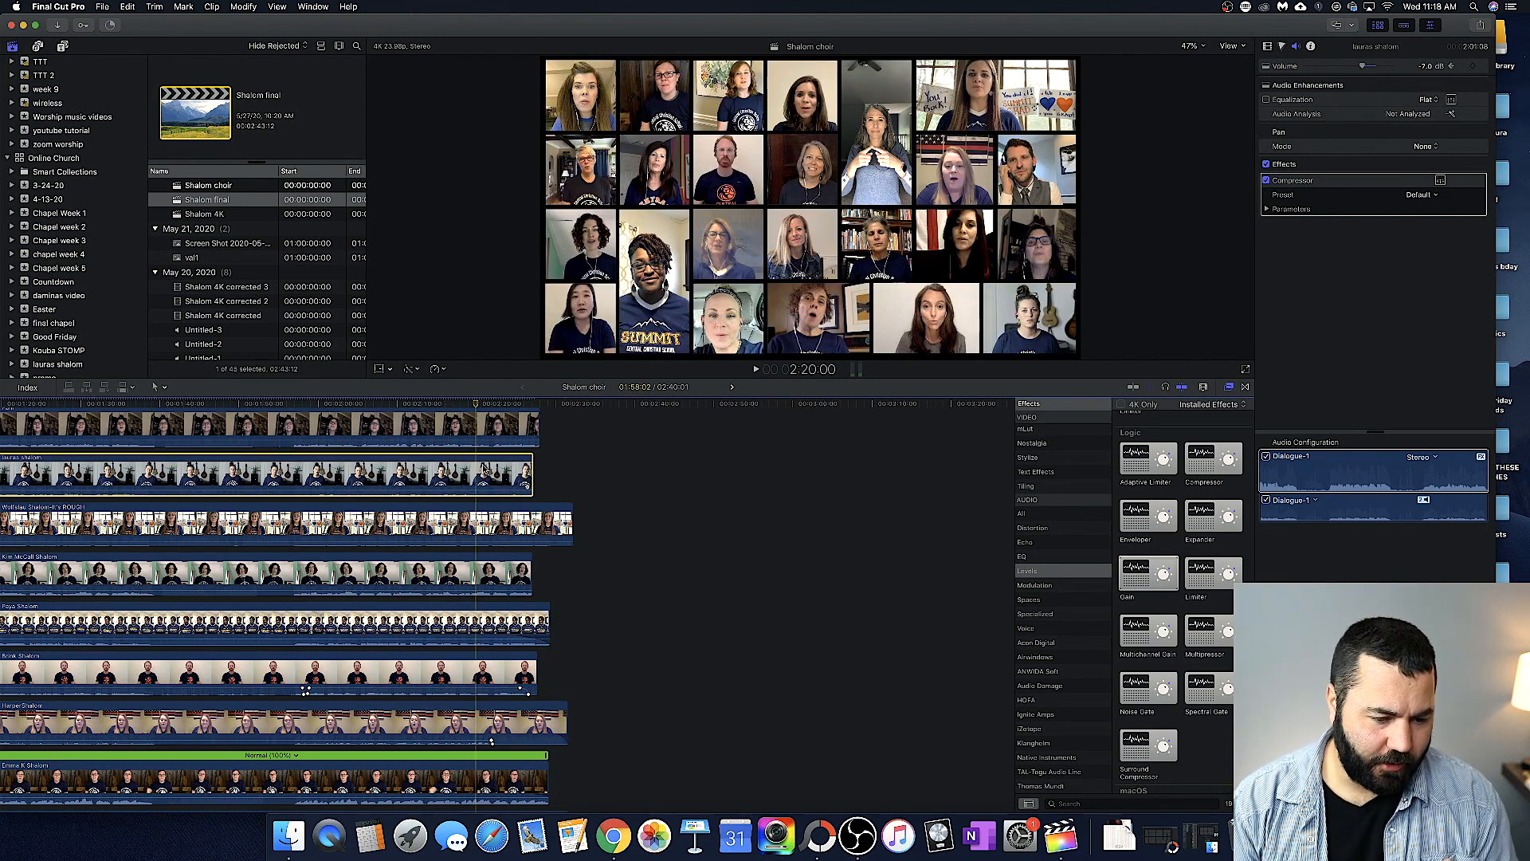
right_click(484, 468)
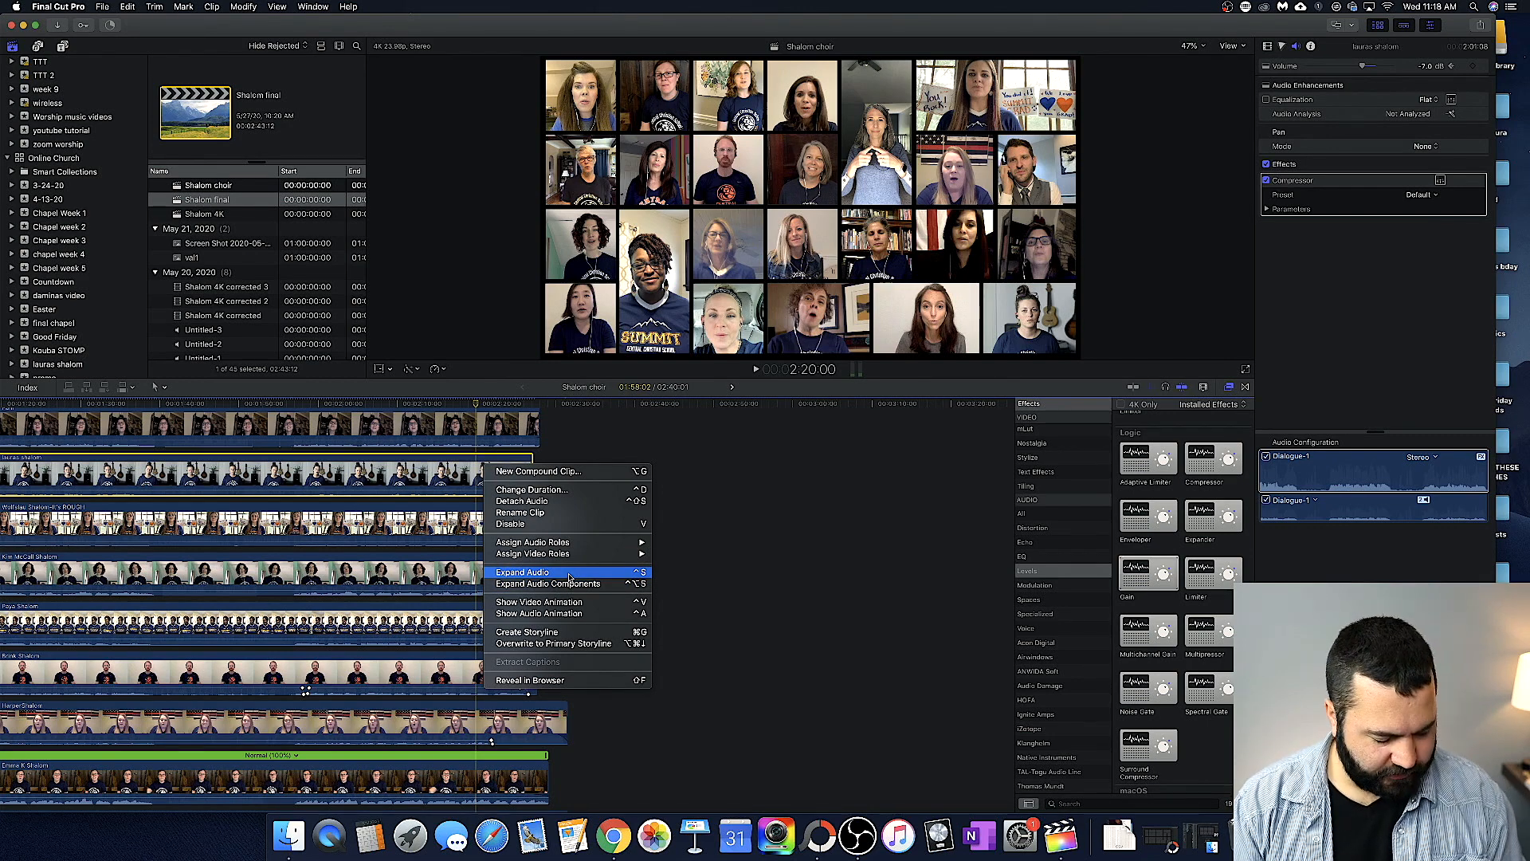
left_click(743, 569)
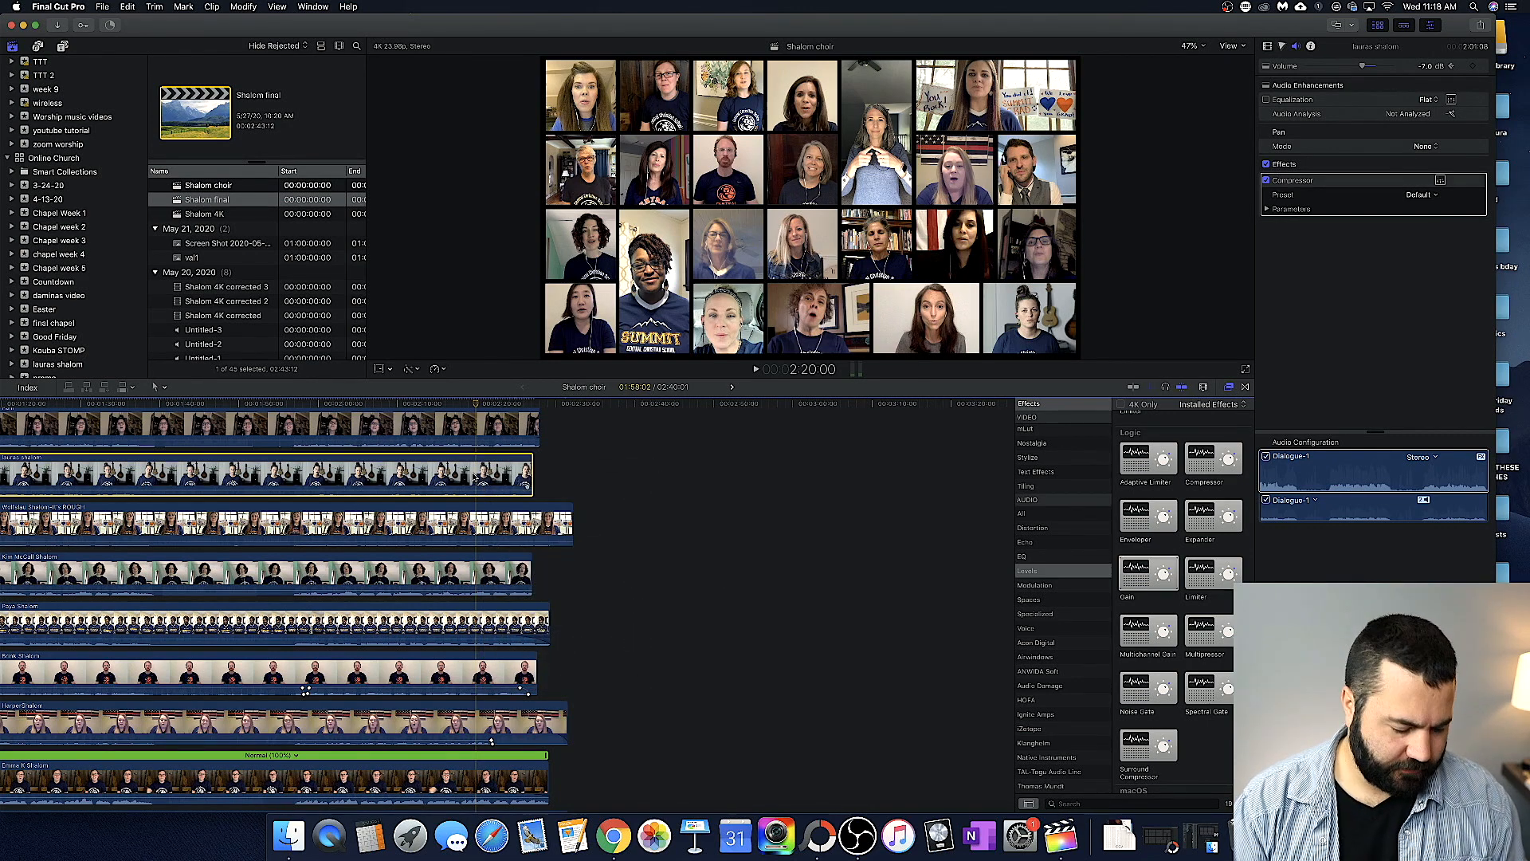
double_click(476, 475)
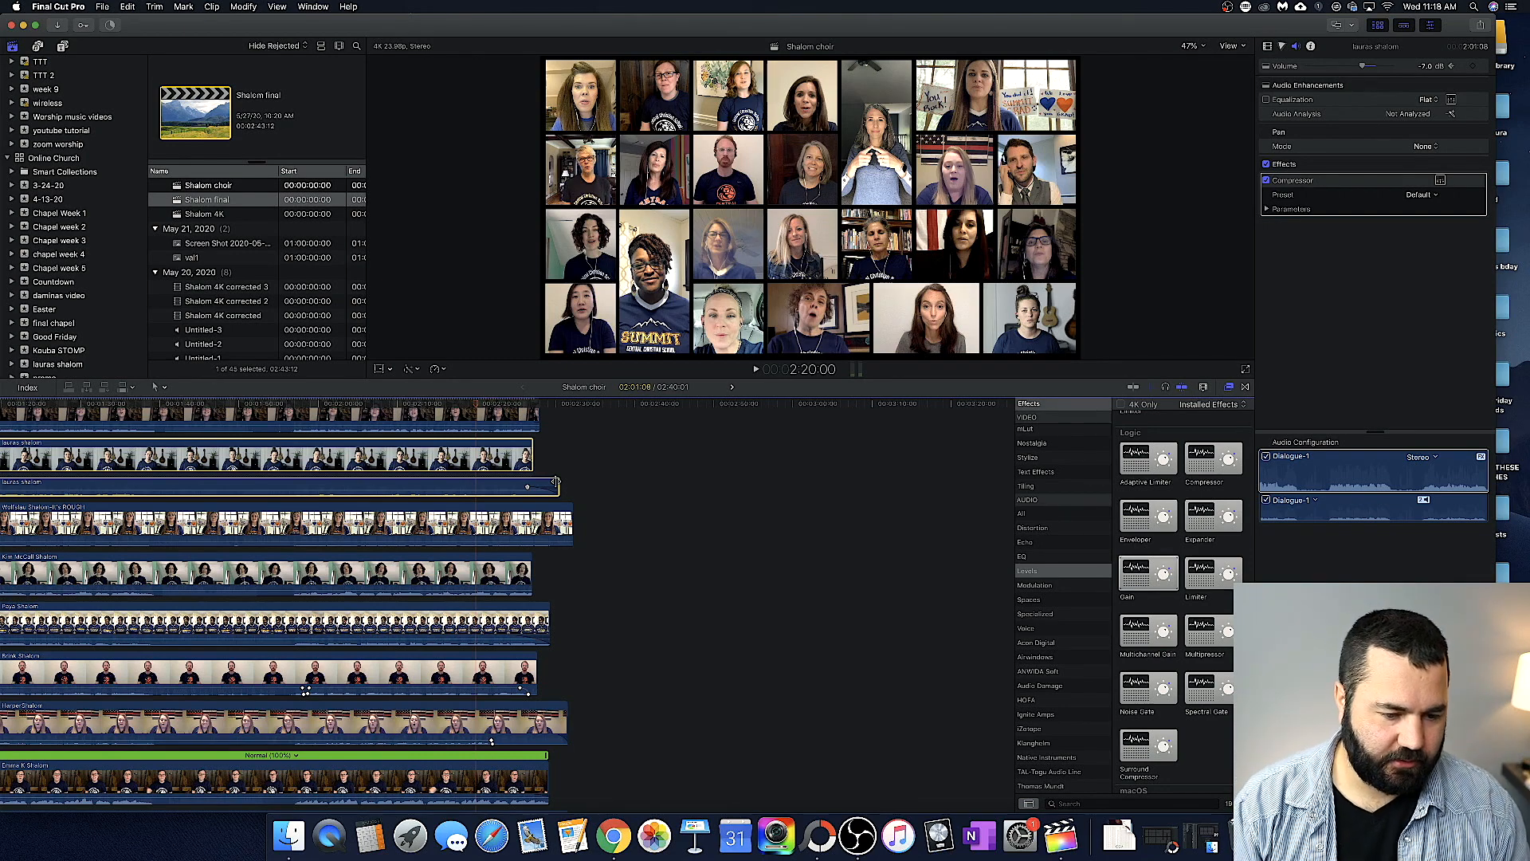
mouse_move(555, 484)
left_mouse_down()
mouse_move(656, 479)
mouse_move(502, 483)
mouse_move(573, 483)
left_mouse_up()
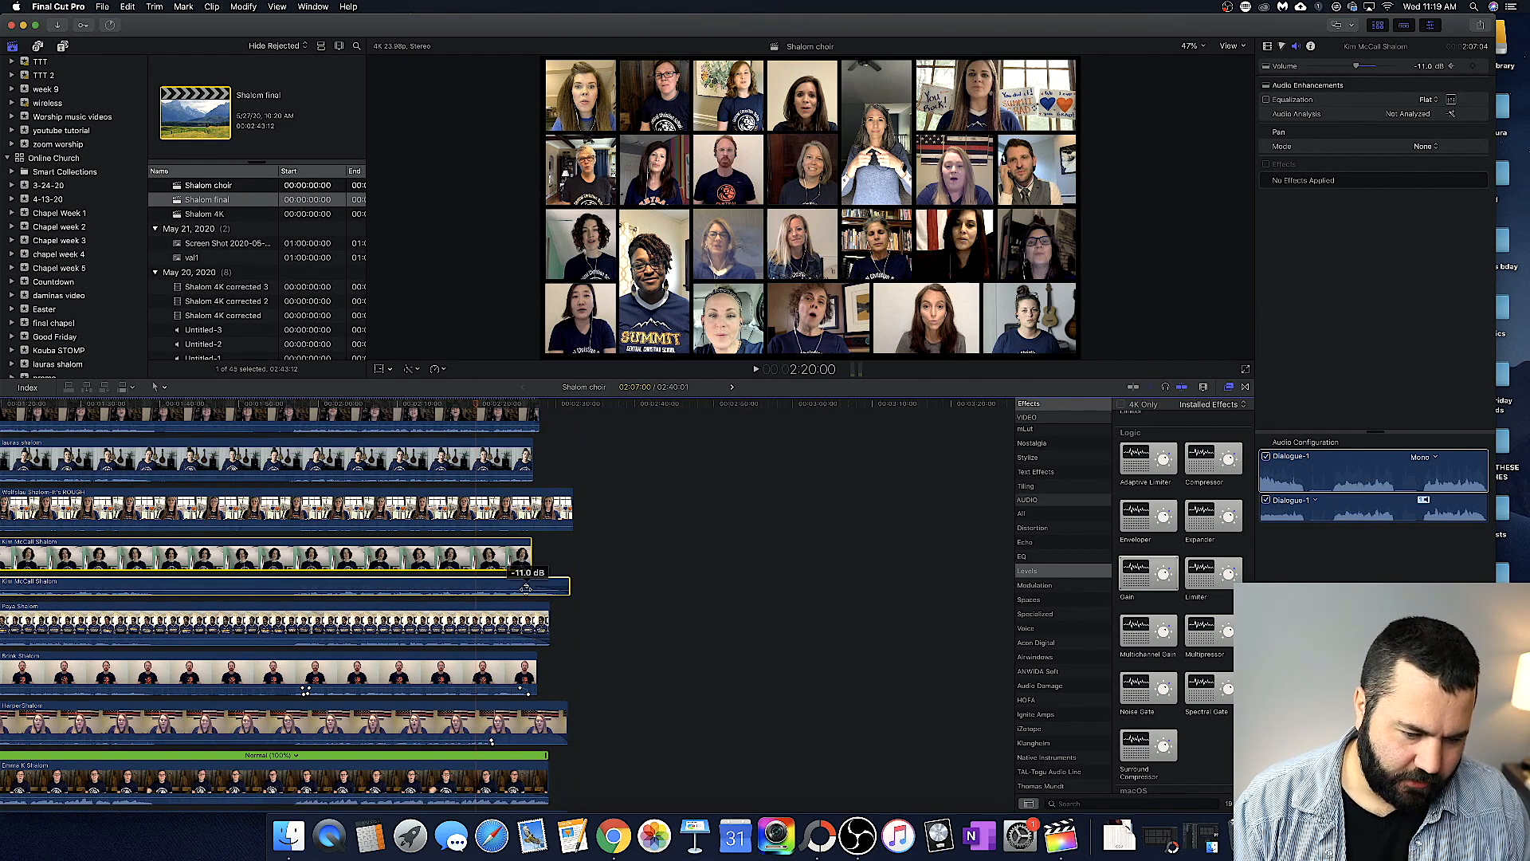
- Trim the end of the expanded audio on the singer clip just below the ROUGH clip back to the video's end
left_click_drag(569, 585, 569, 585)
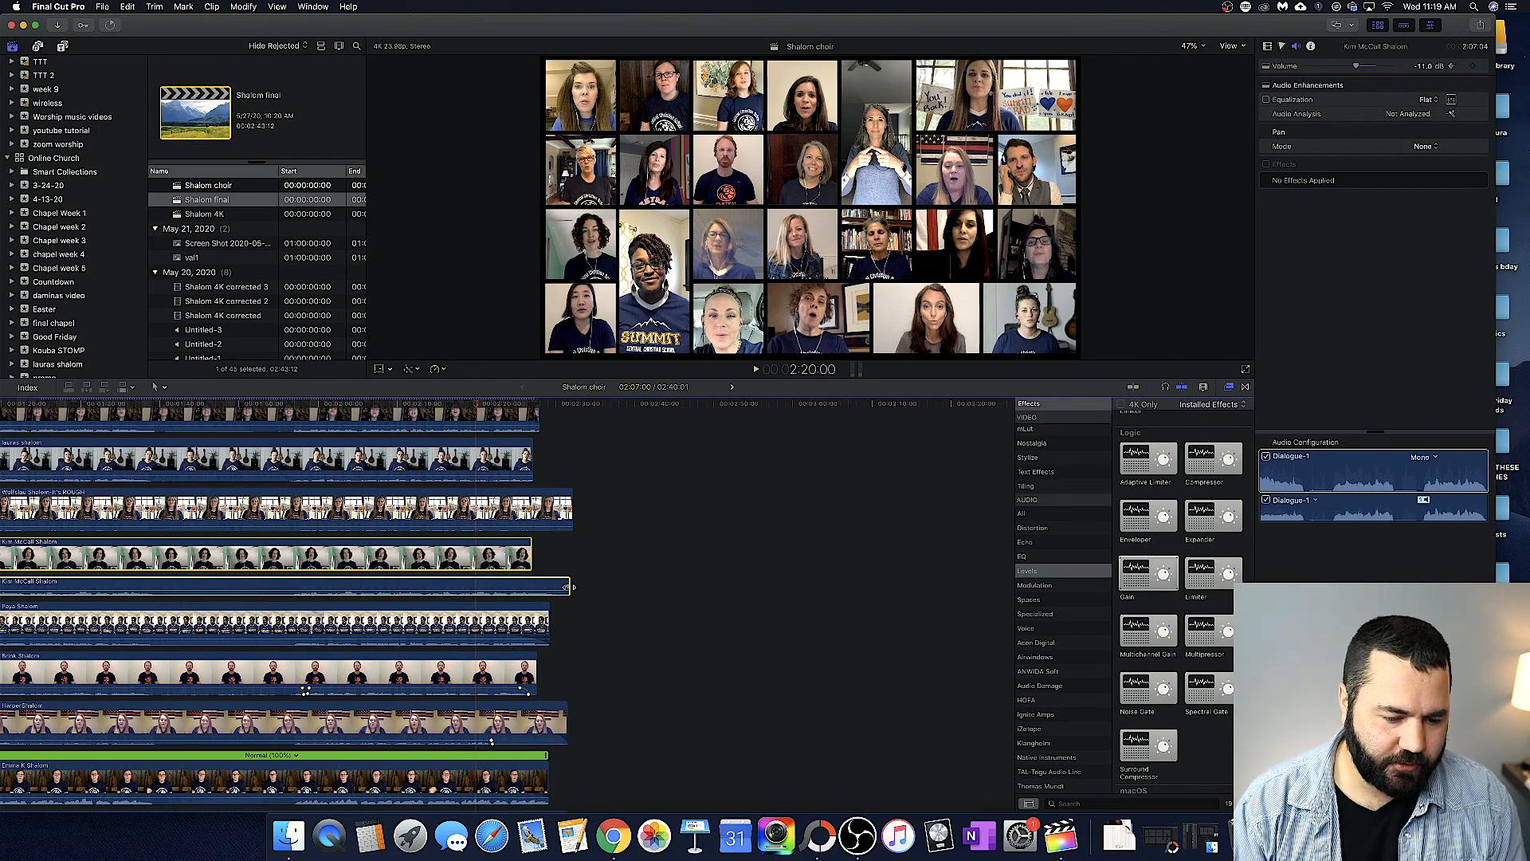
left_click_drag(569, 587, 534, 588)
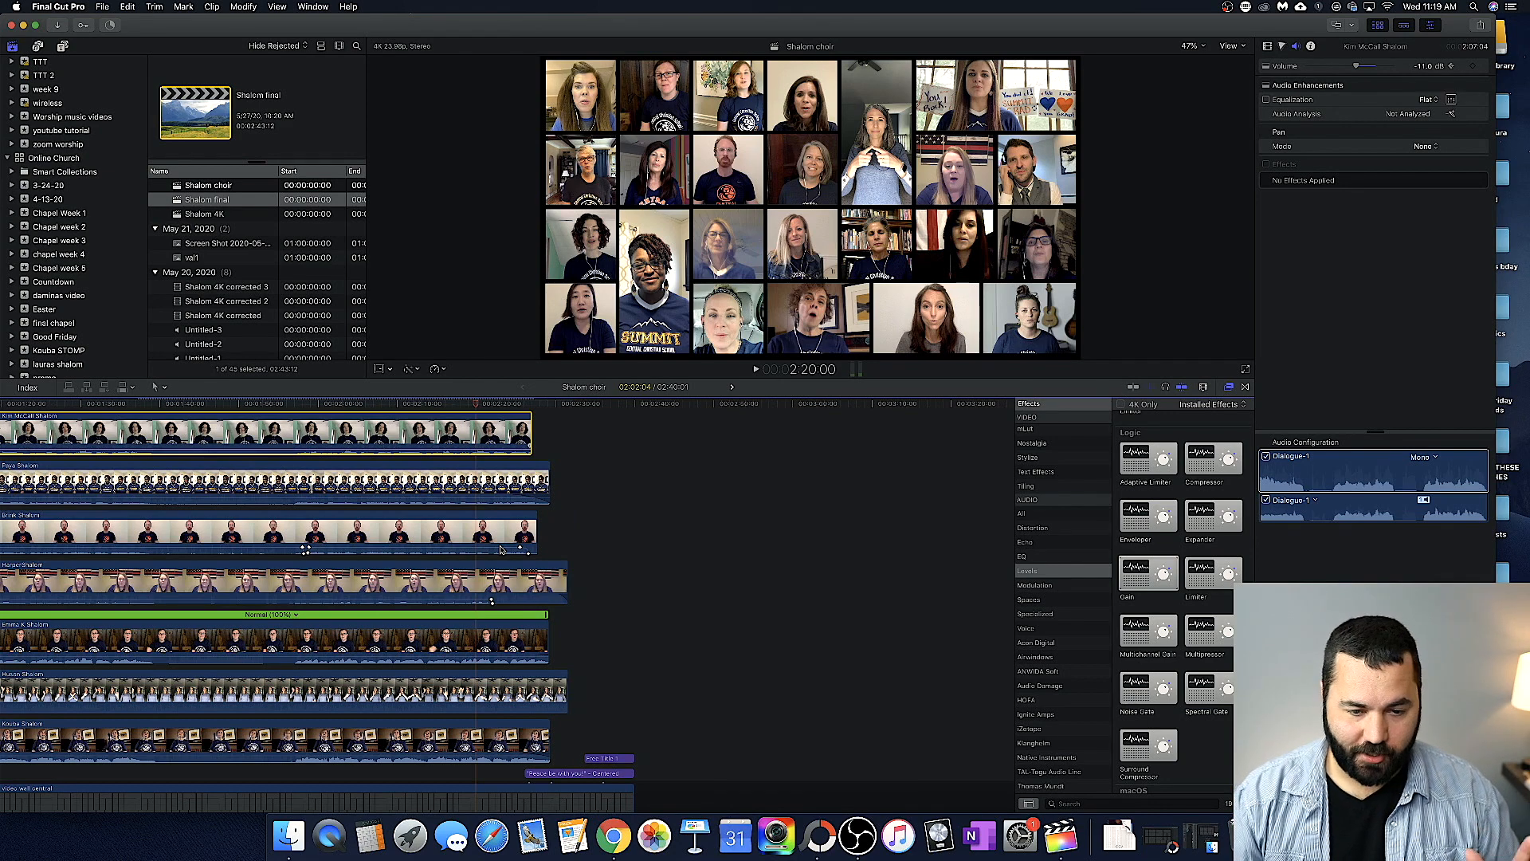
- Move the playhead to about 2:32 and place a black Custom solid generator directly above the video wall clip at the timeline's start
left_click(578, 406)
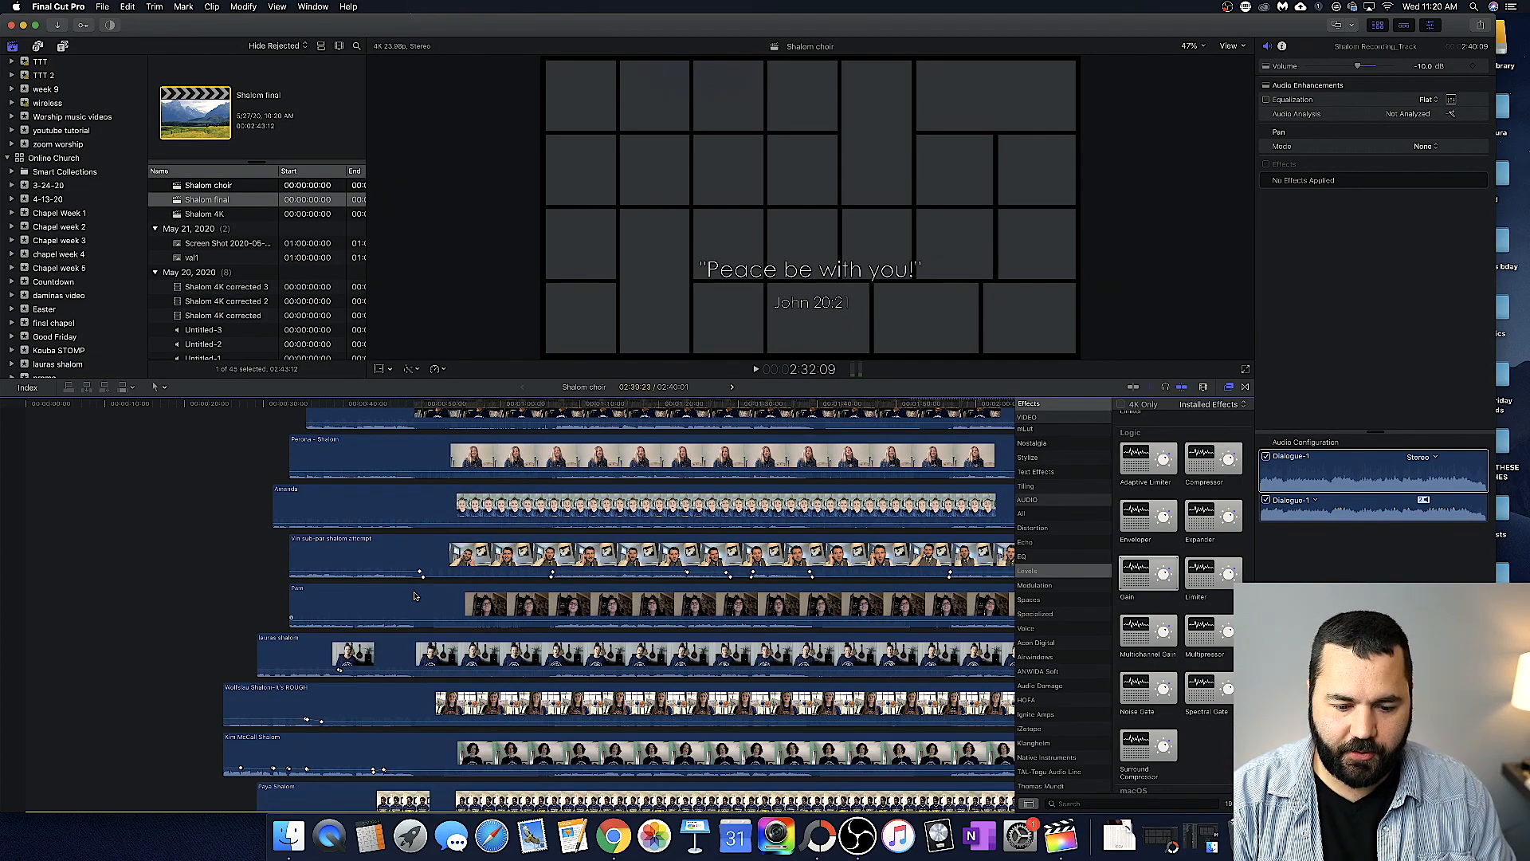
scroll(413, 596, "down", 5)
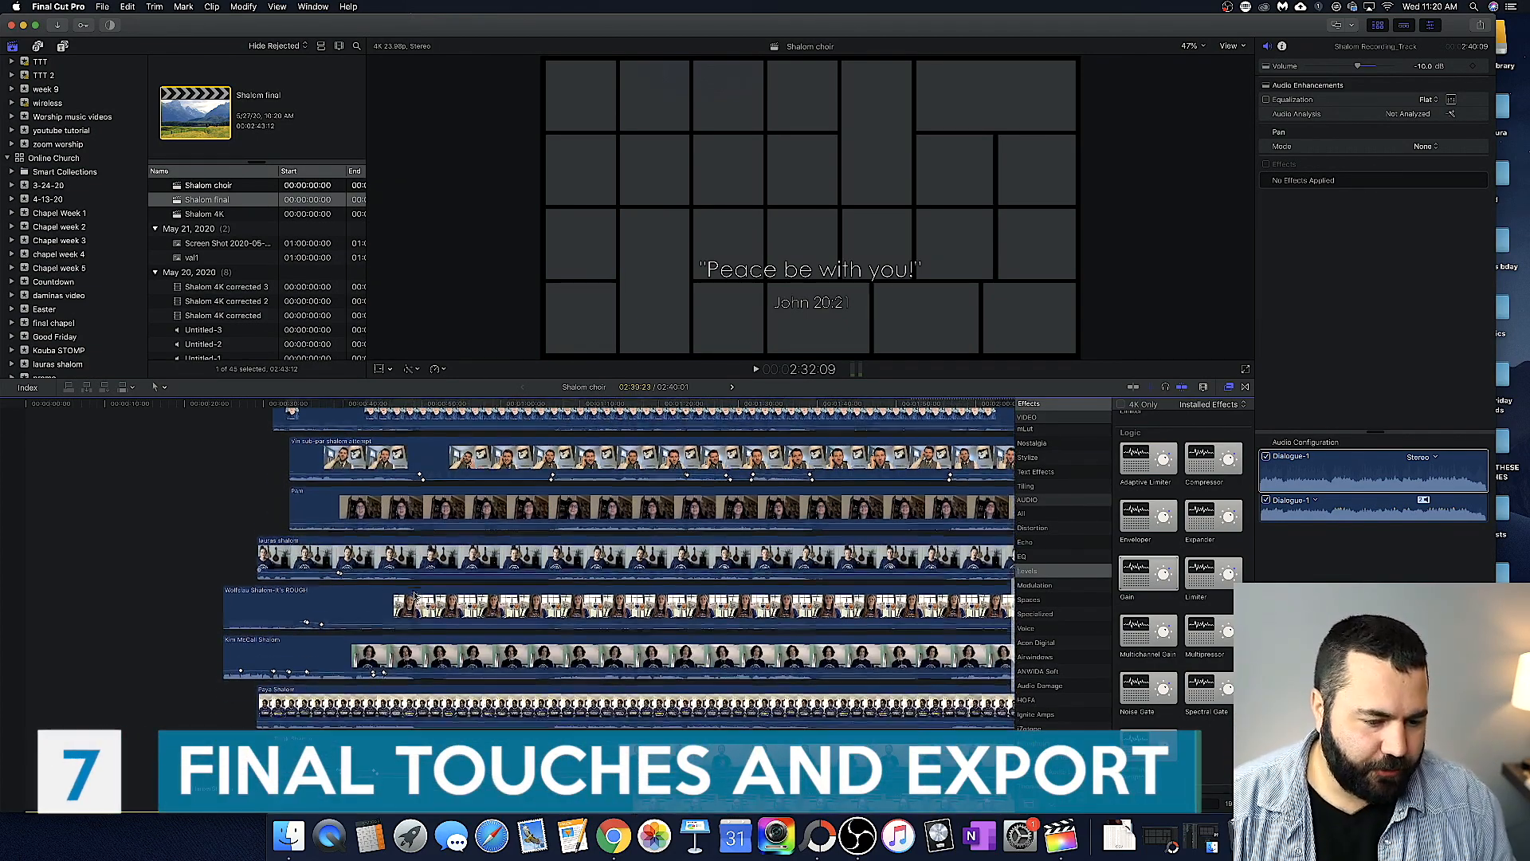
scroll(414, 596, "down", 5)
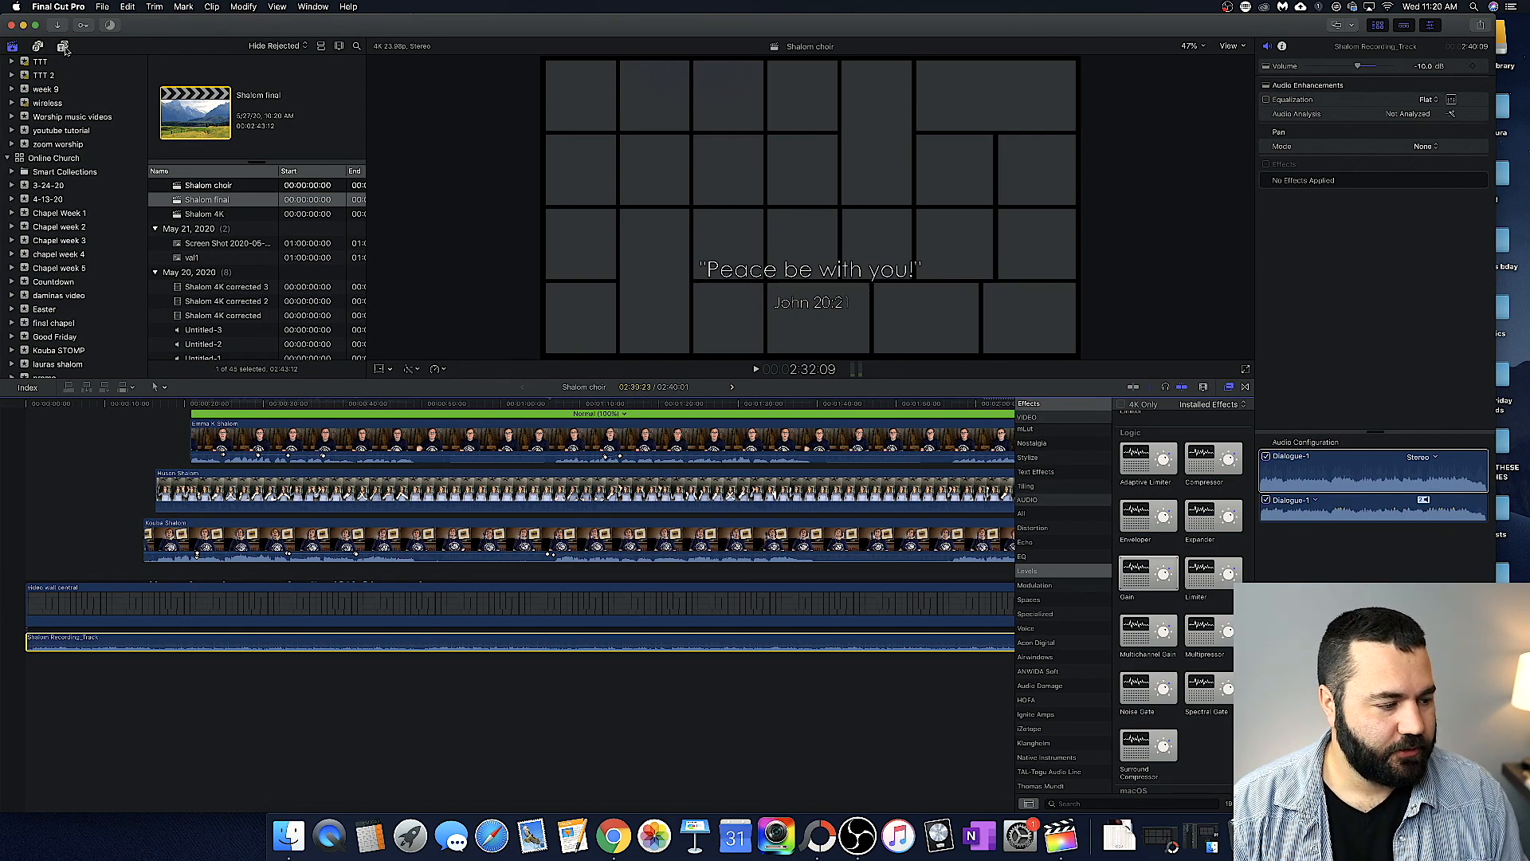
left_click(64, 47)
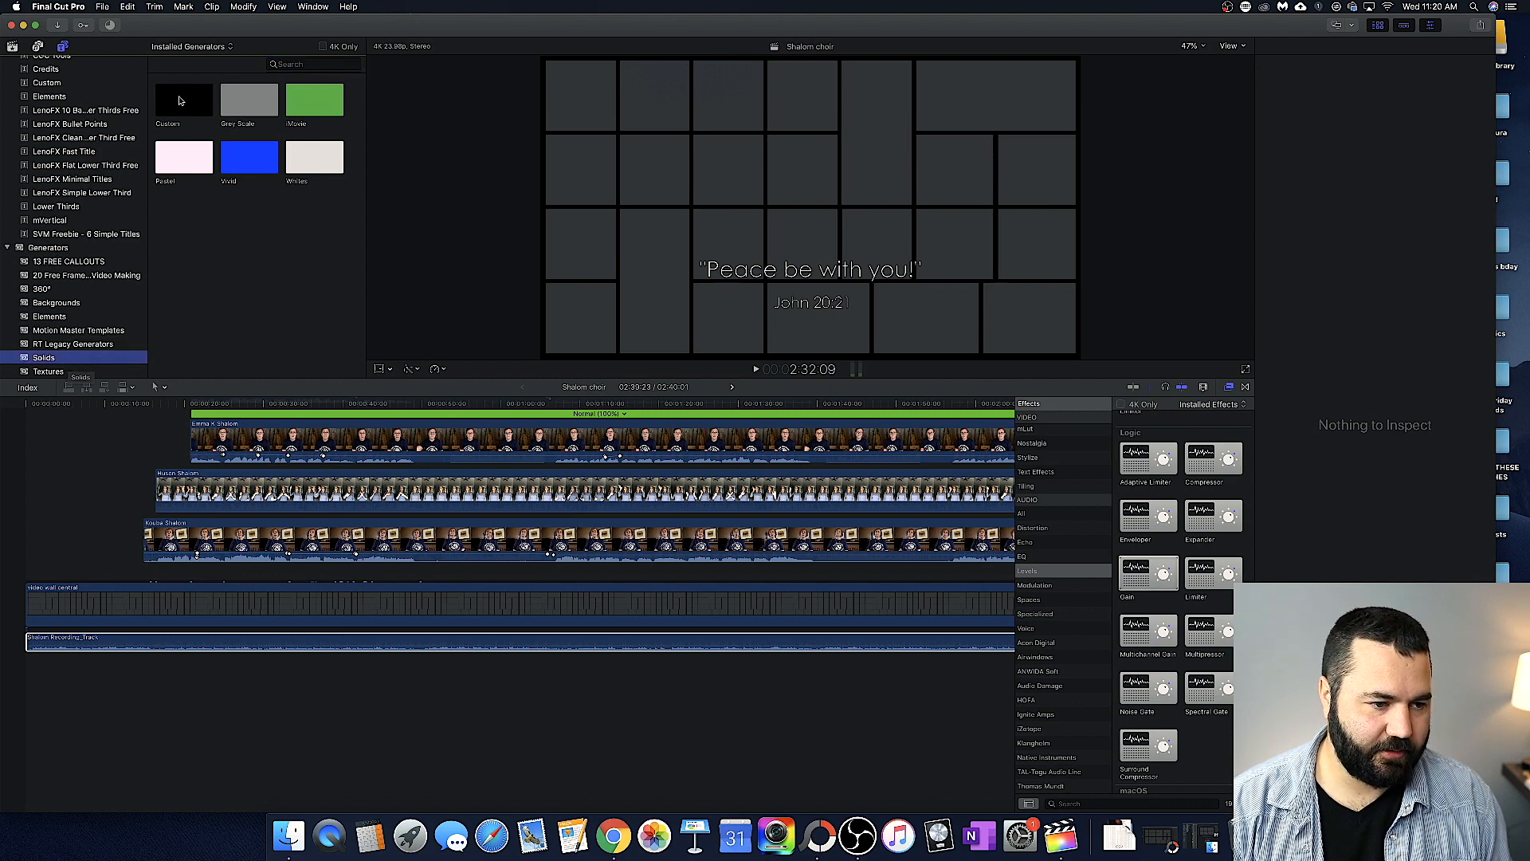
left_click(181, 102)
left_click_drag(181, 102, 20, 564)
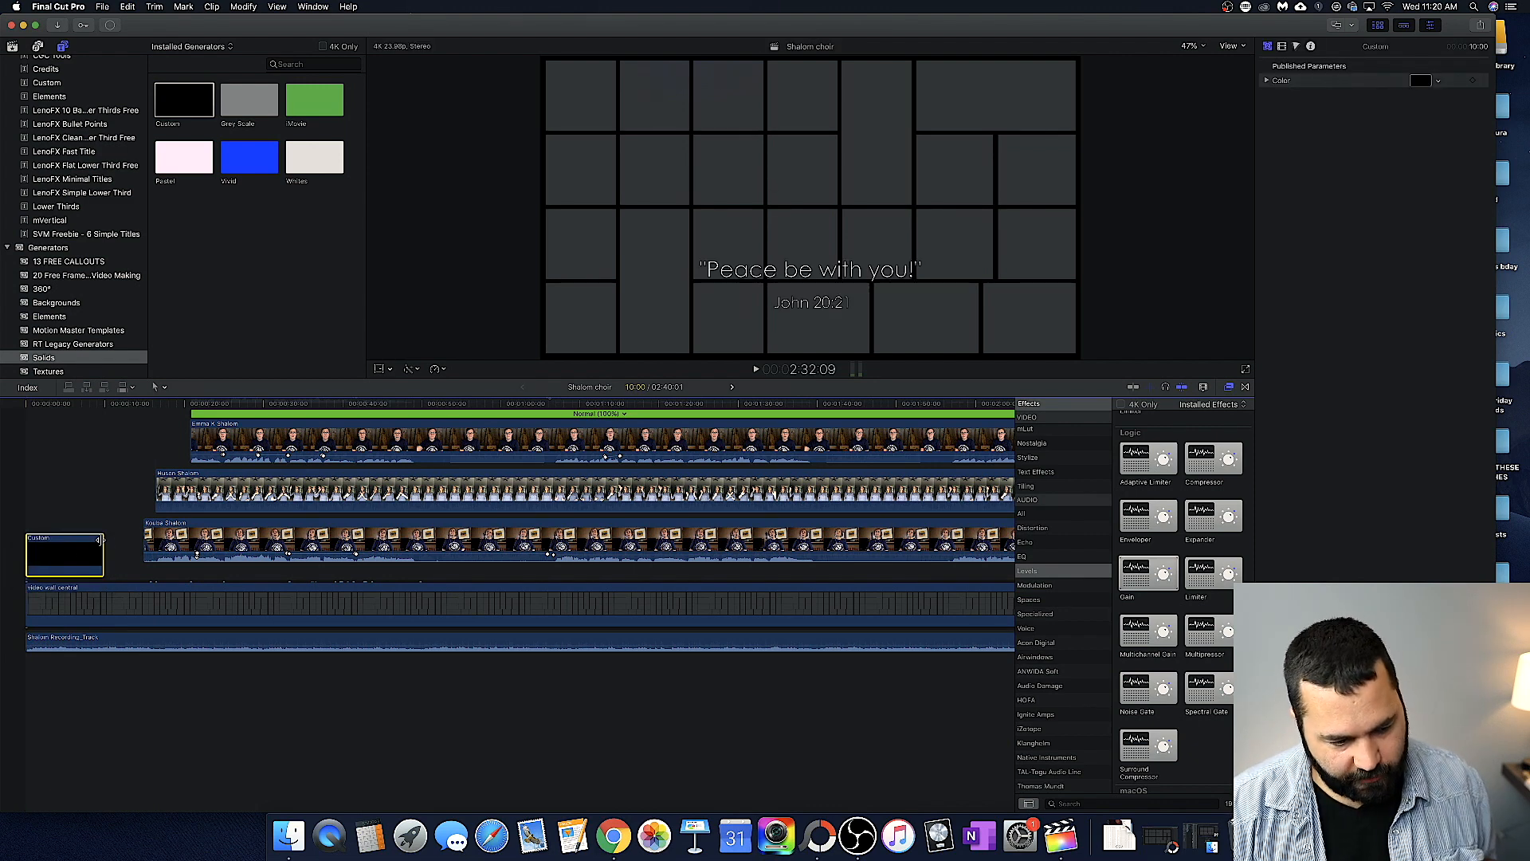
- Stretch the black Custom generator over the whole project so that it ends with the video wall at 2:40:01
left_click_drag(100, 540, 25, 570)
scroll(259, 538, "left", 10)
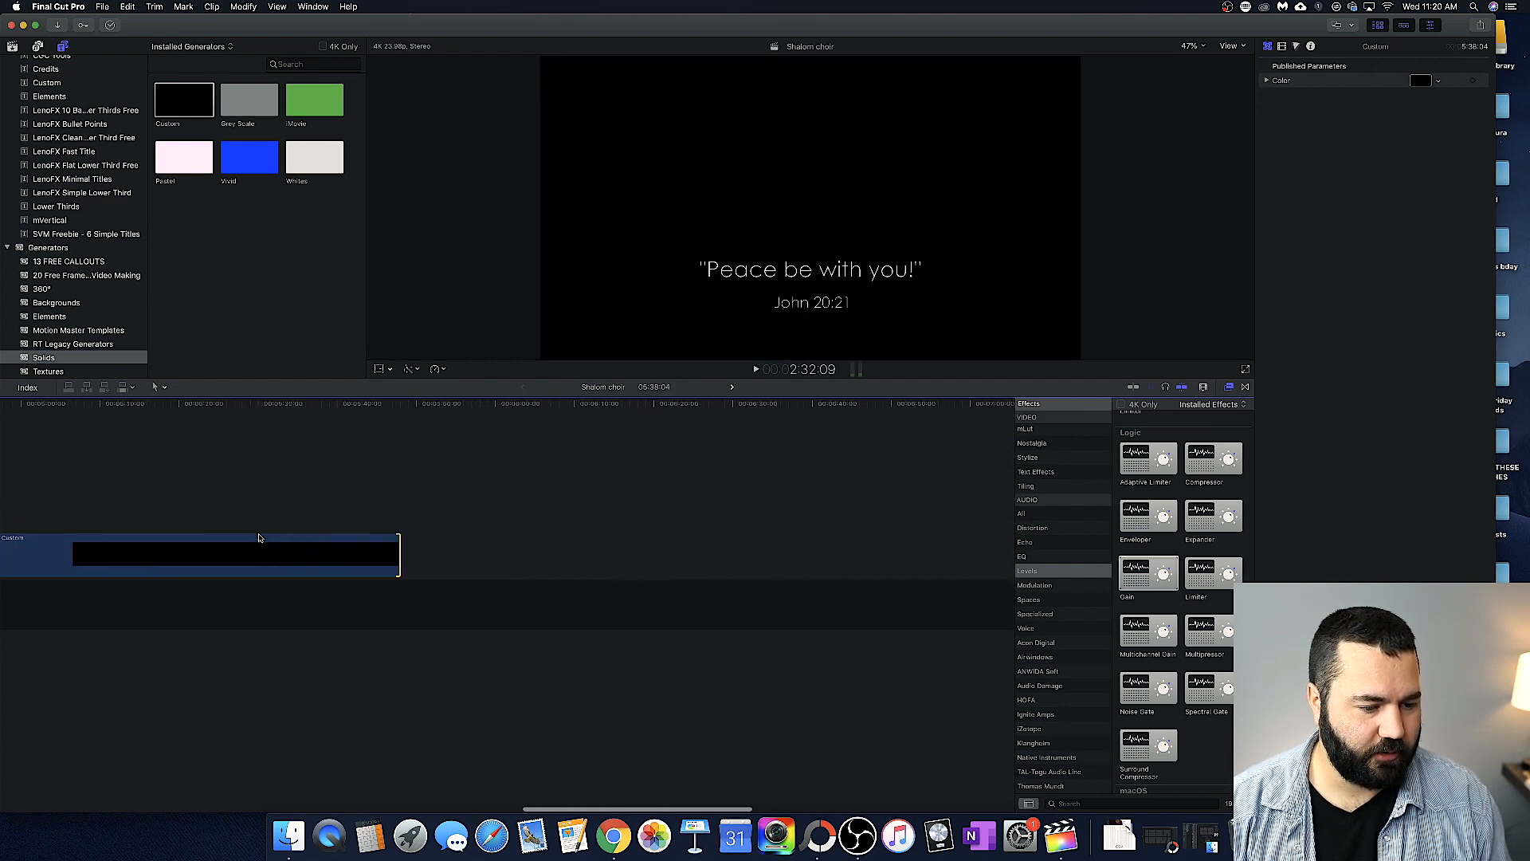
key("super+z")
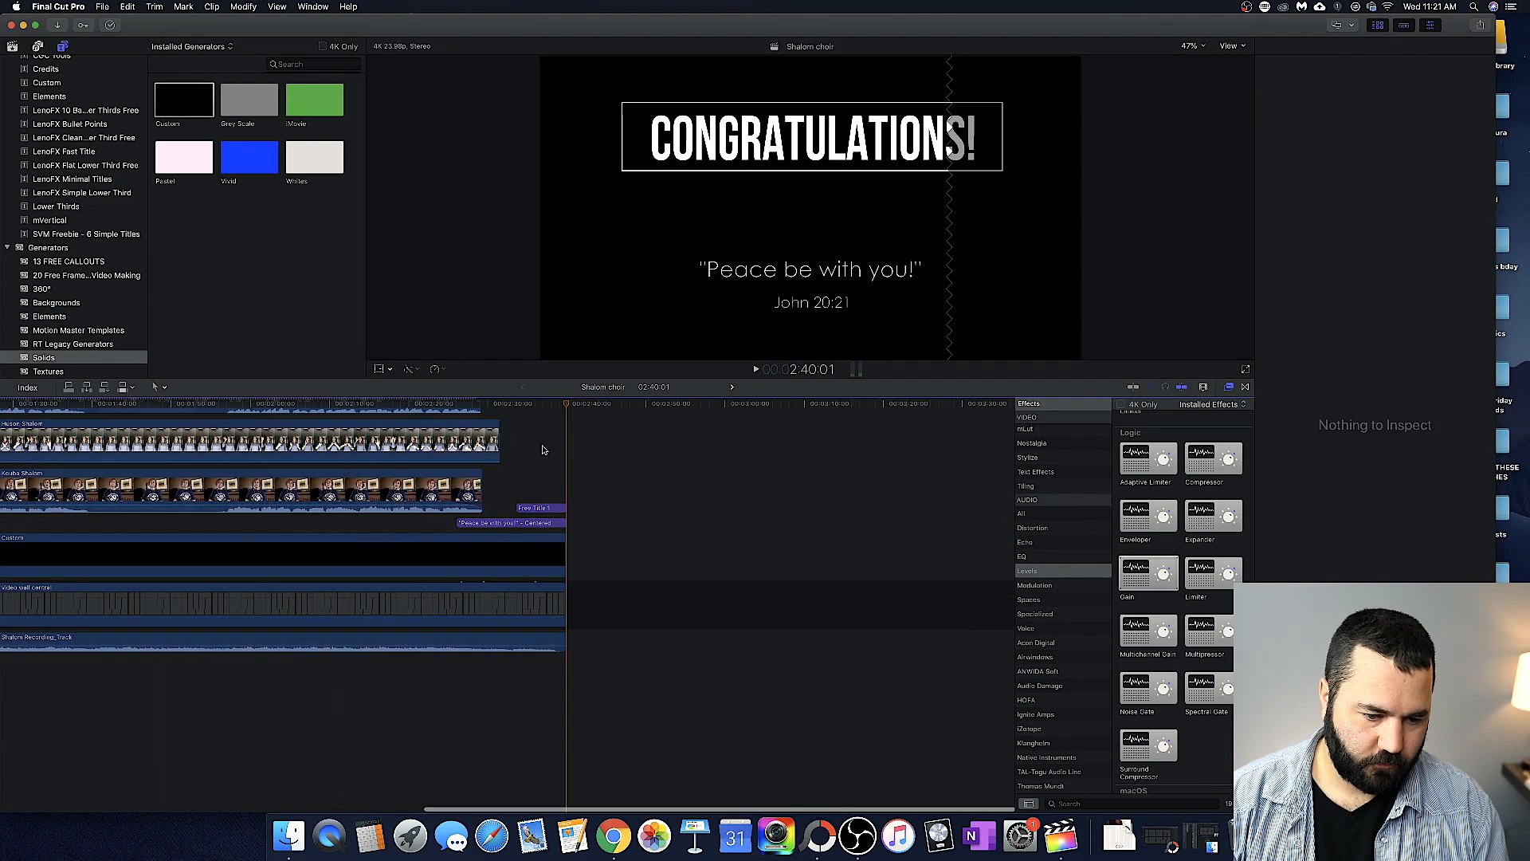
left_click_drag(565, 405, 569, 407)
- Play the project from about 13 s to 19 s to check how the first singers appear over the black background
scroll(568, 407, "left", 15)
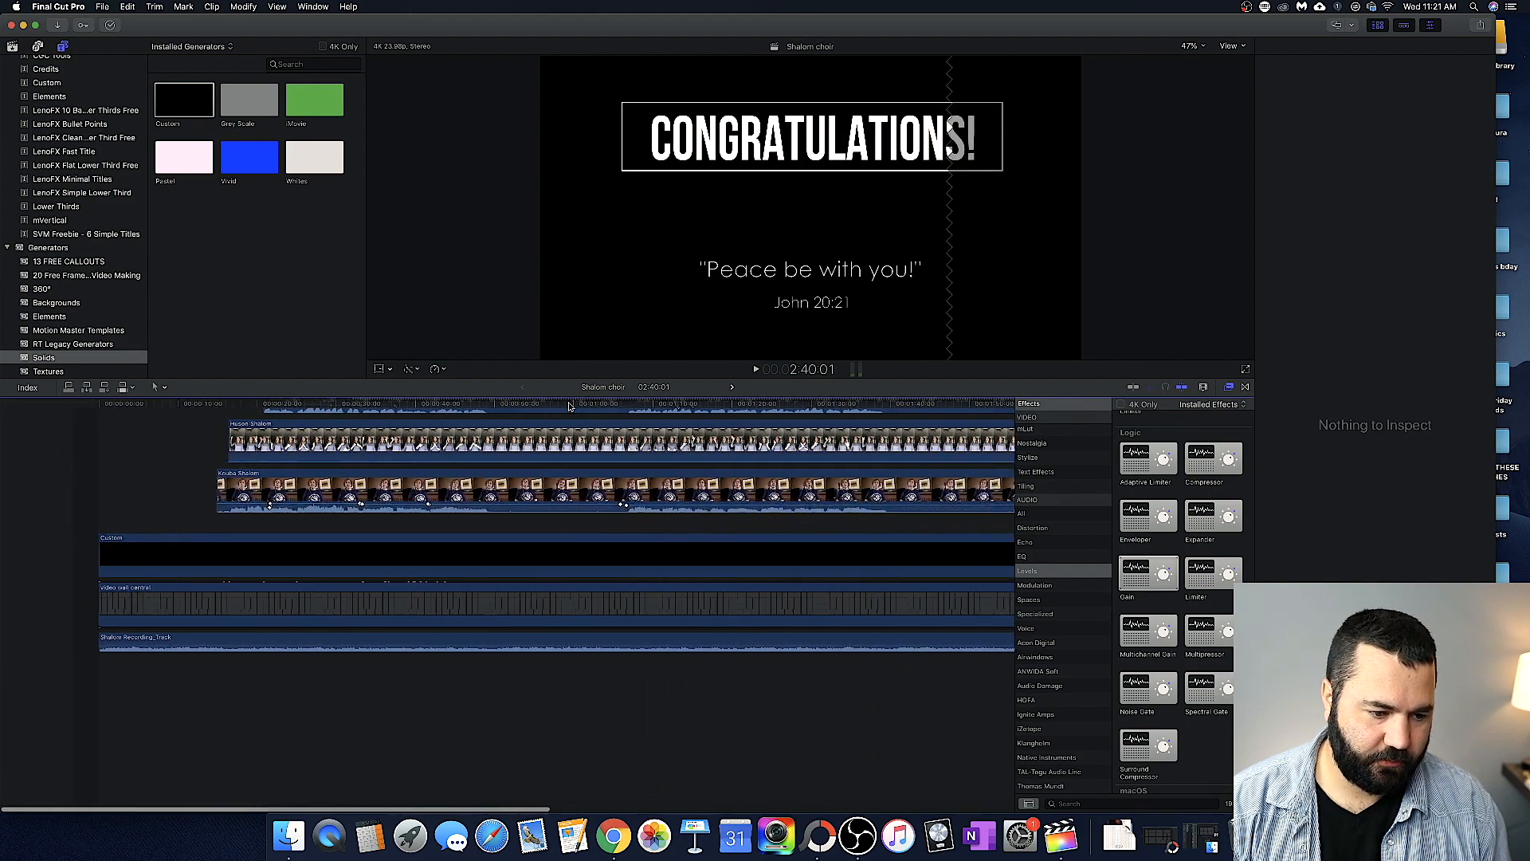
left_click(29, 406)
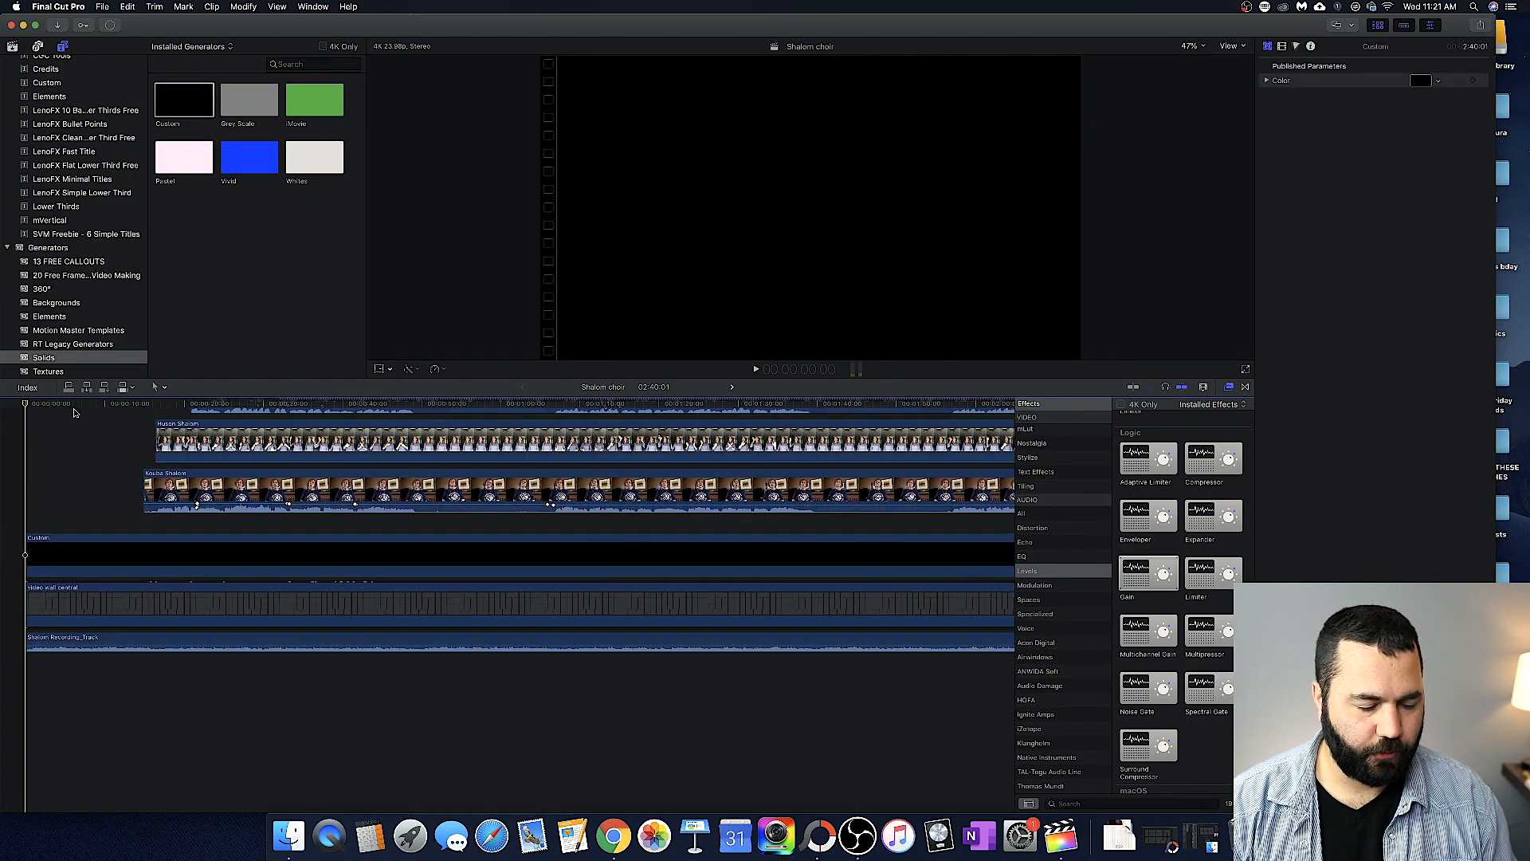
left_click_drag(104, 405, 131, 405)
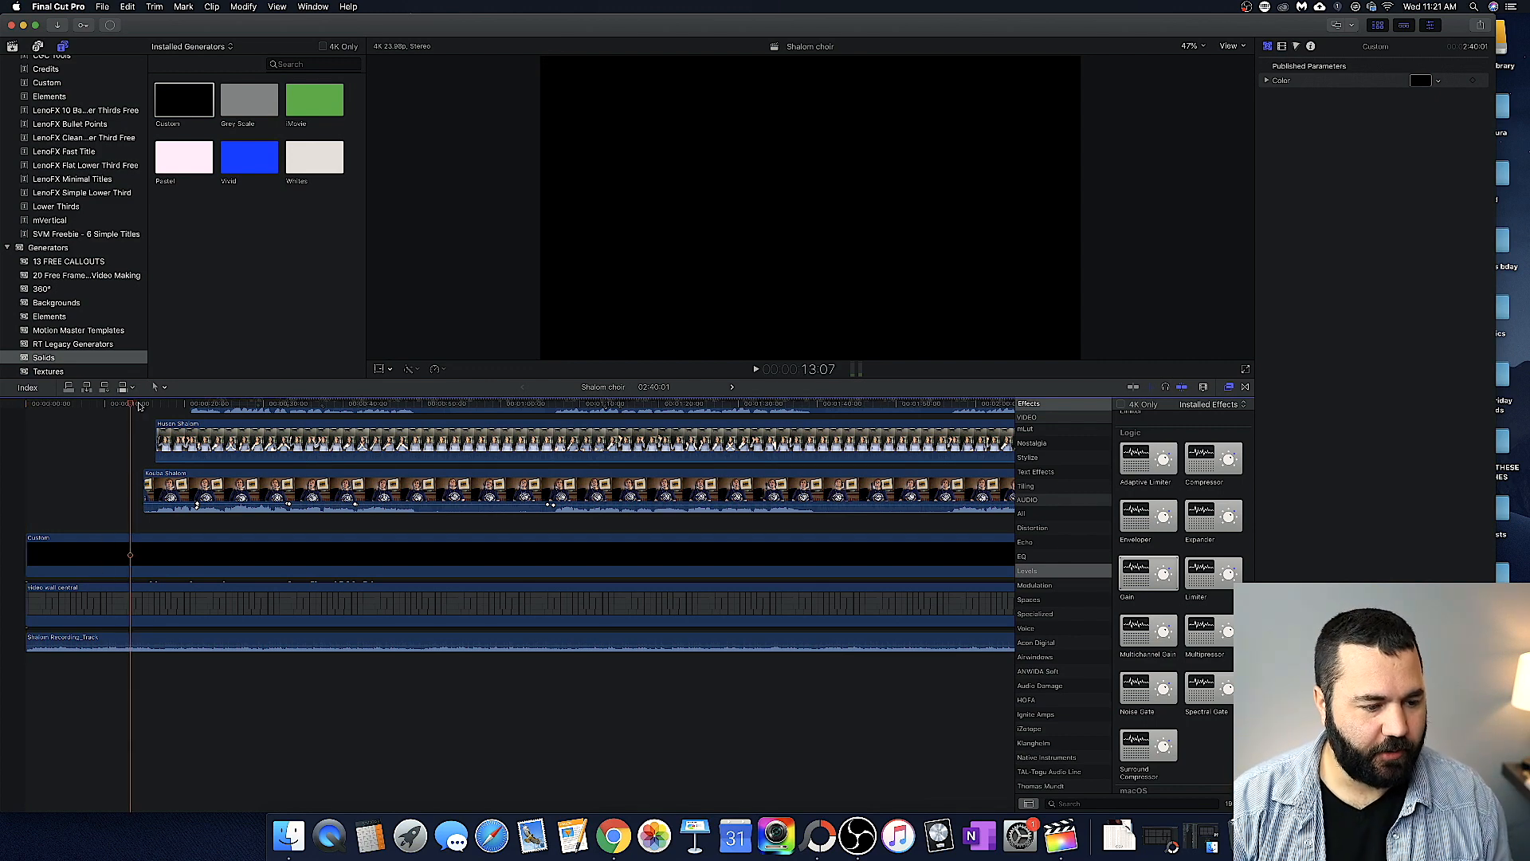
key("space")
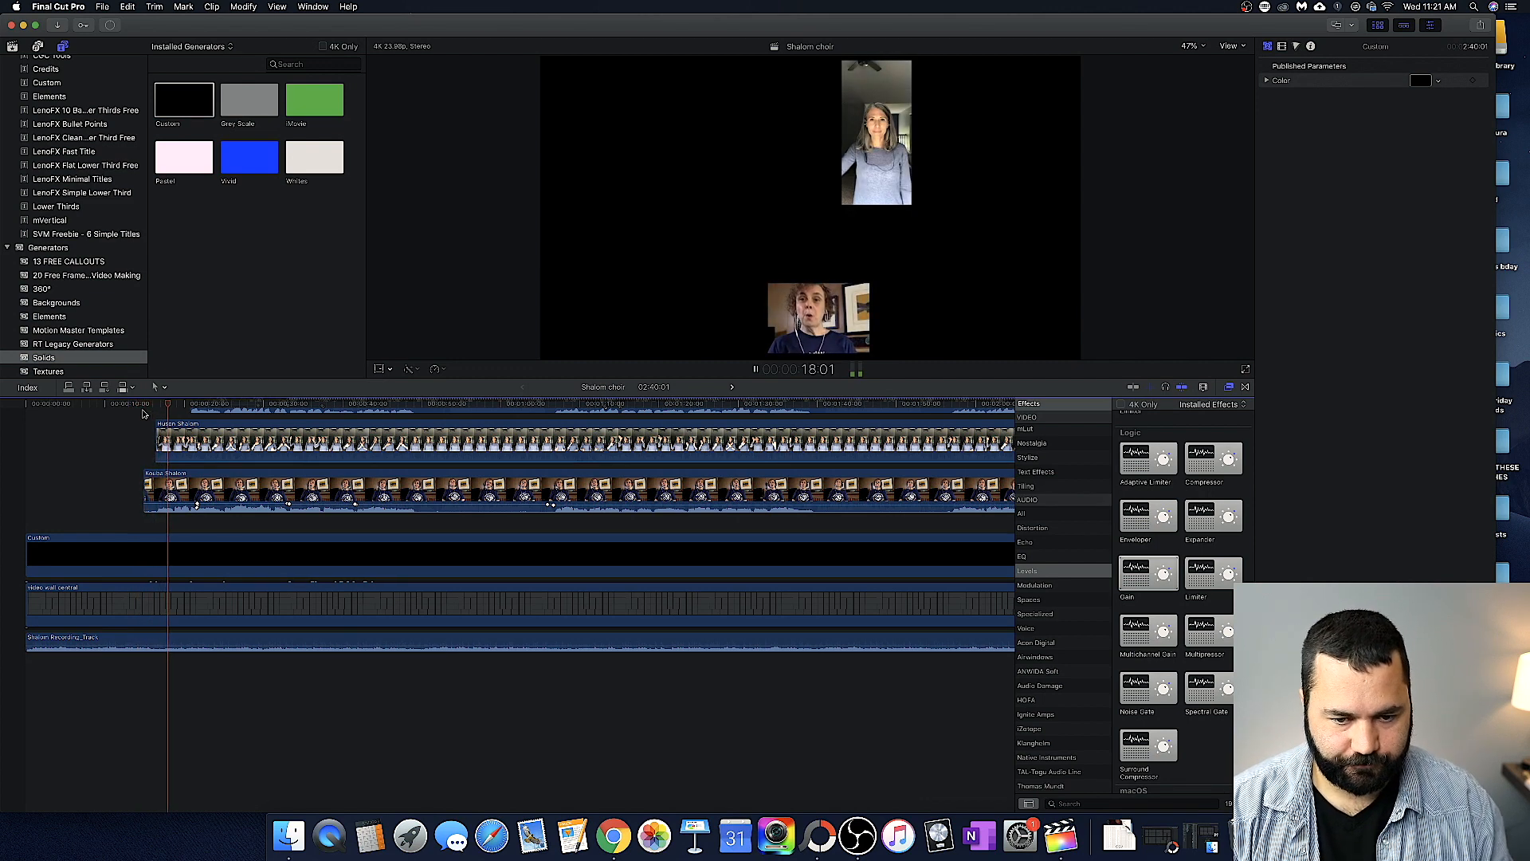
key("space")
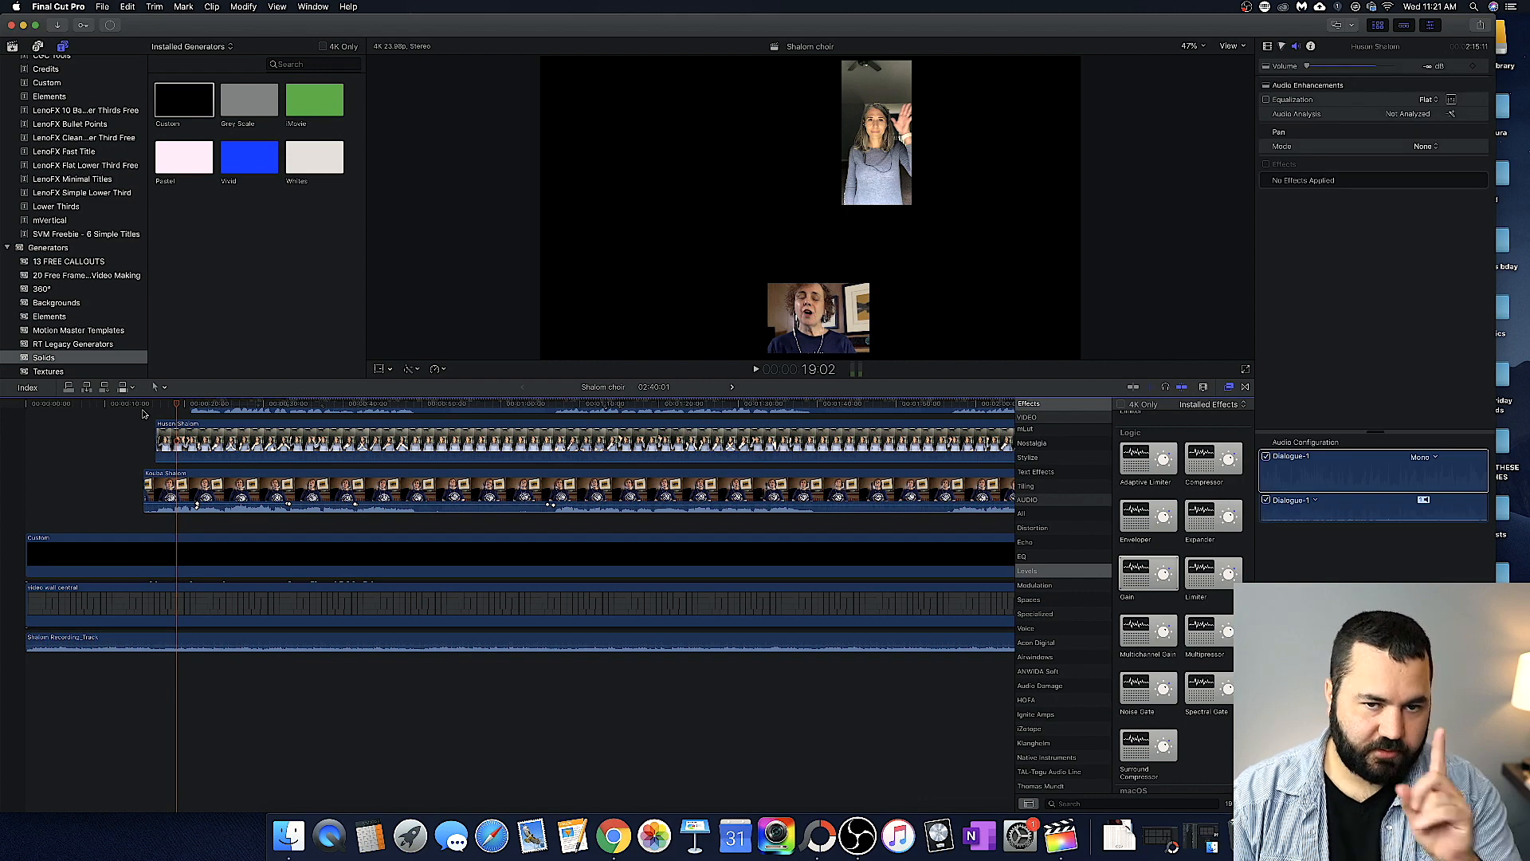
- Delete the Shalom Recording_Track audio clip beneath the video wall
left_click(157, 641)
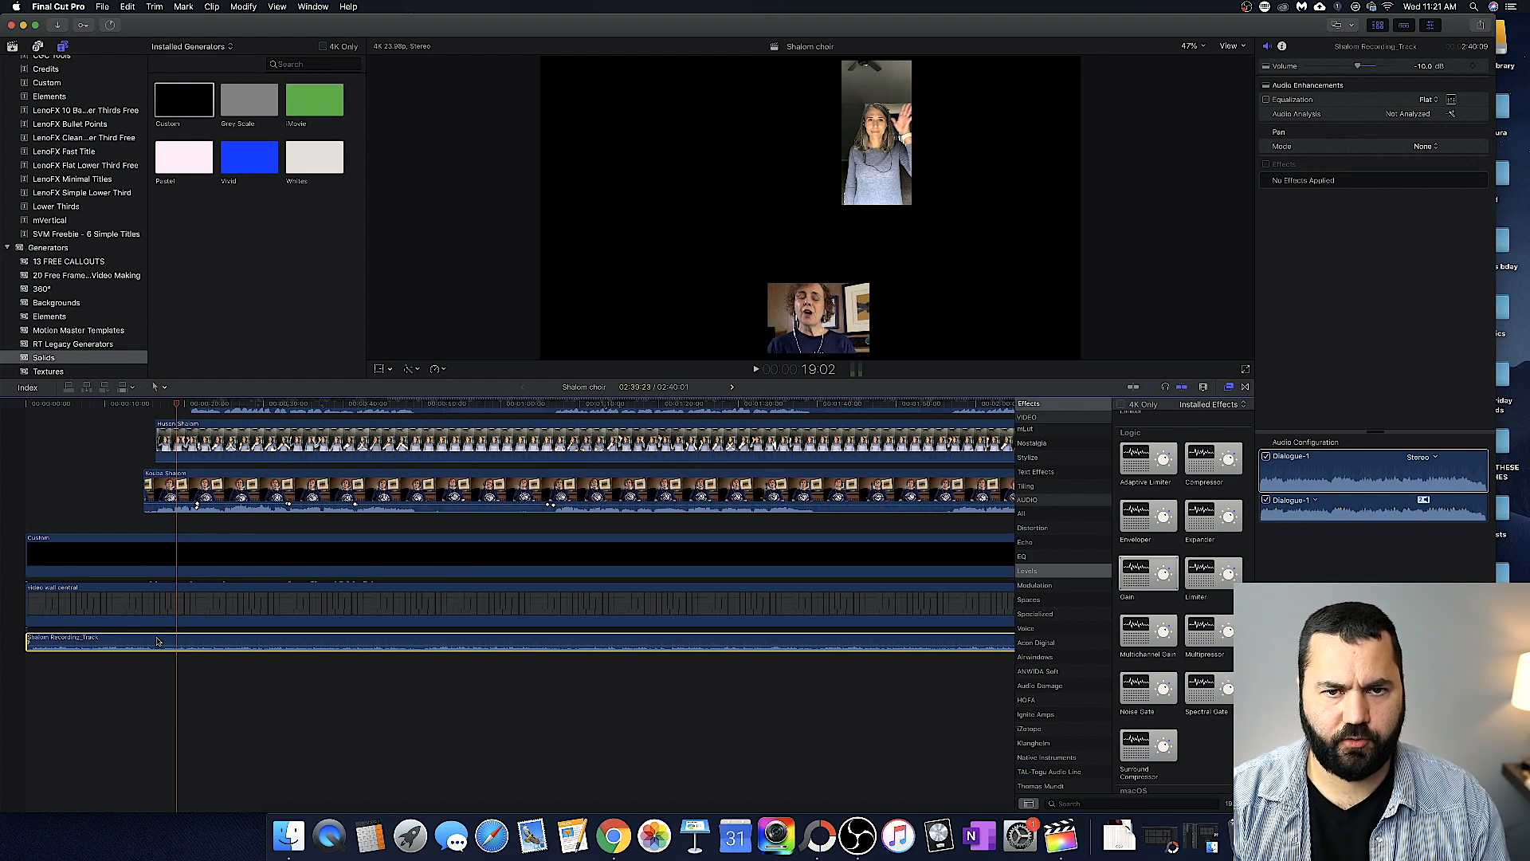
key("Delete")
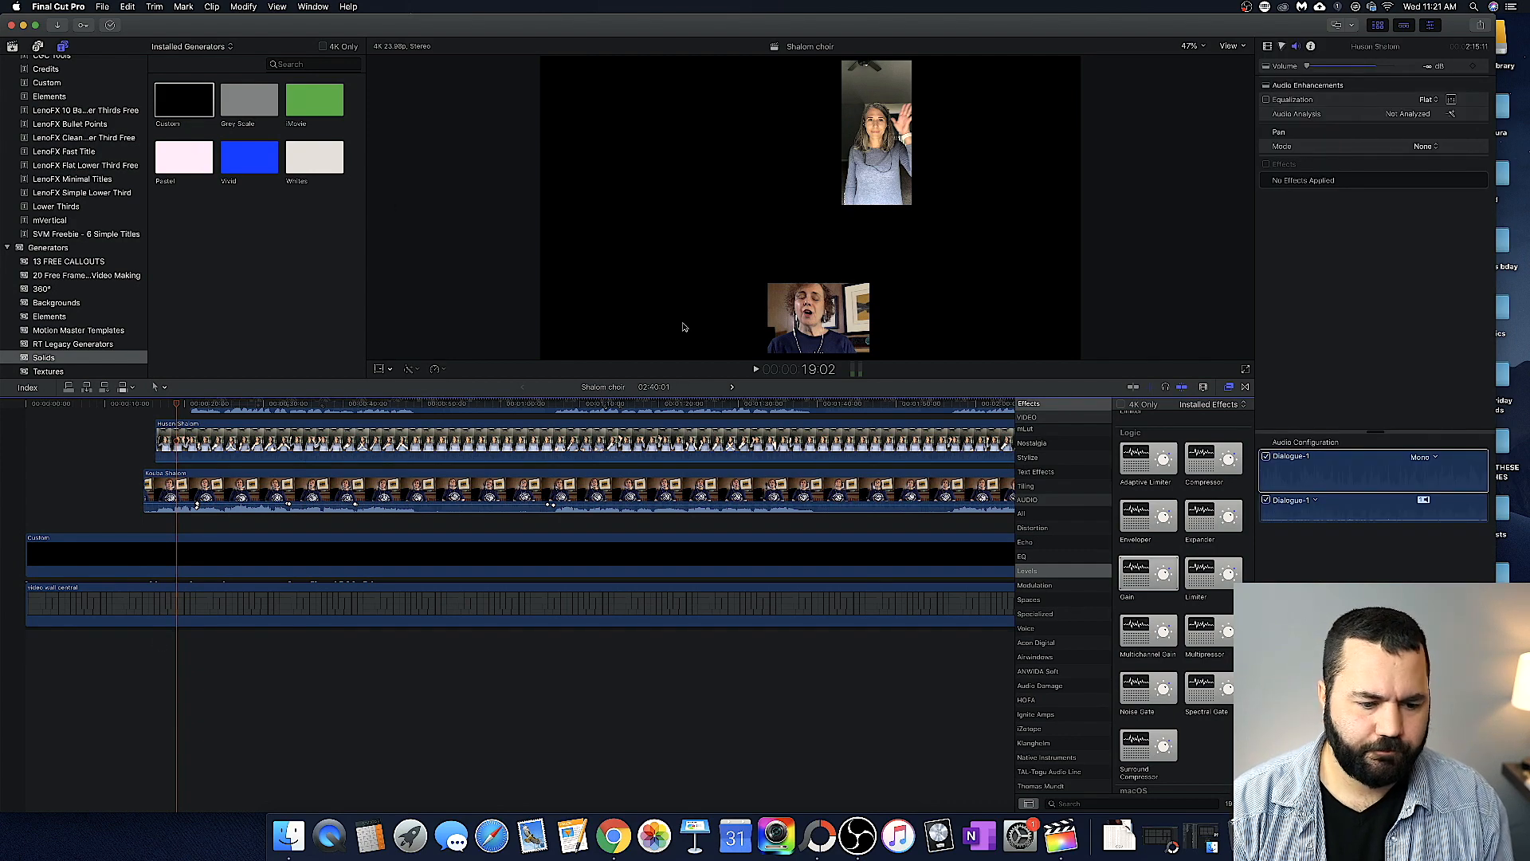
scroll(987, 609, "up", 5)
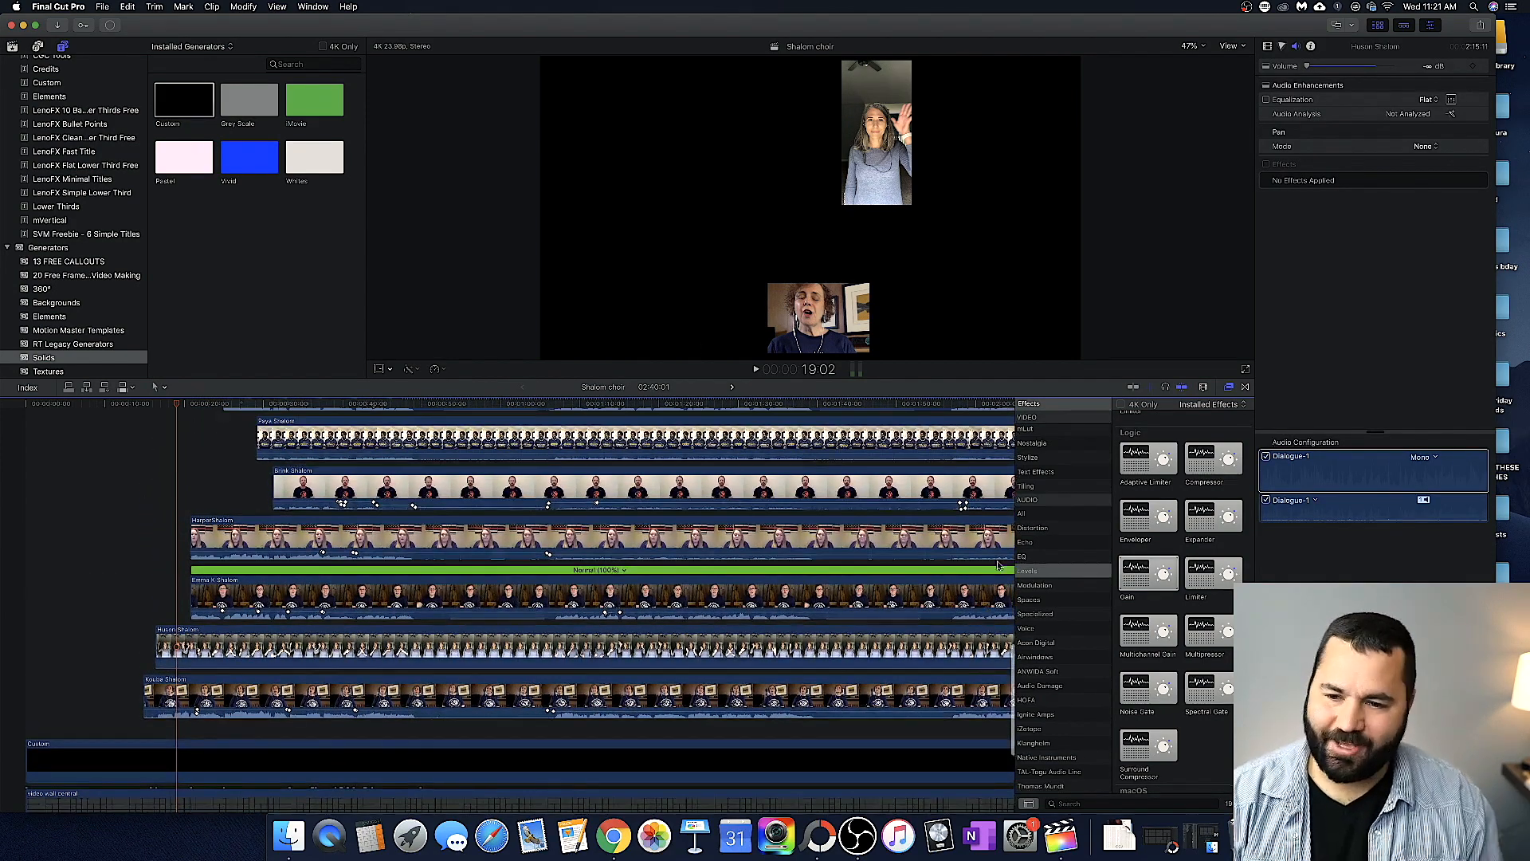
- Try an Apple Devices 4K export set to the H.264 Better Quality codec and 3840 x 2160 resolution
left_click(1479, 24)
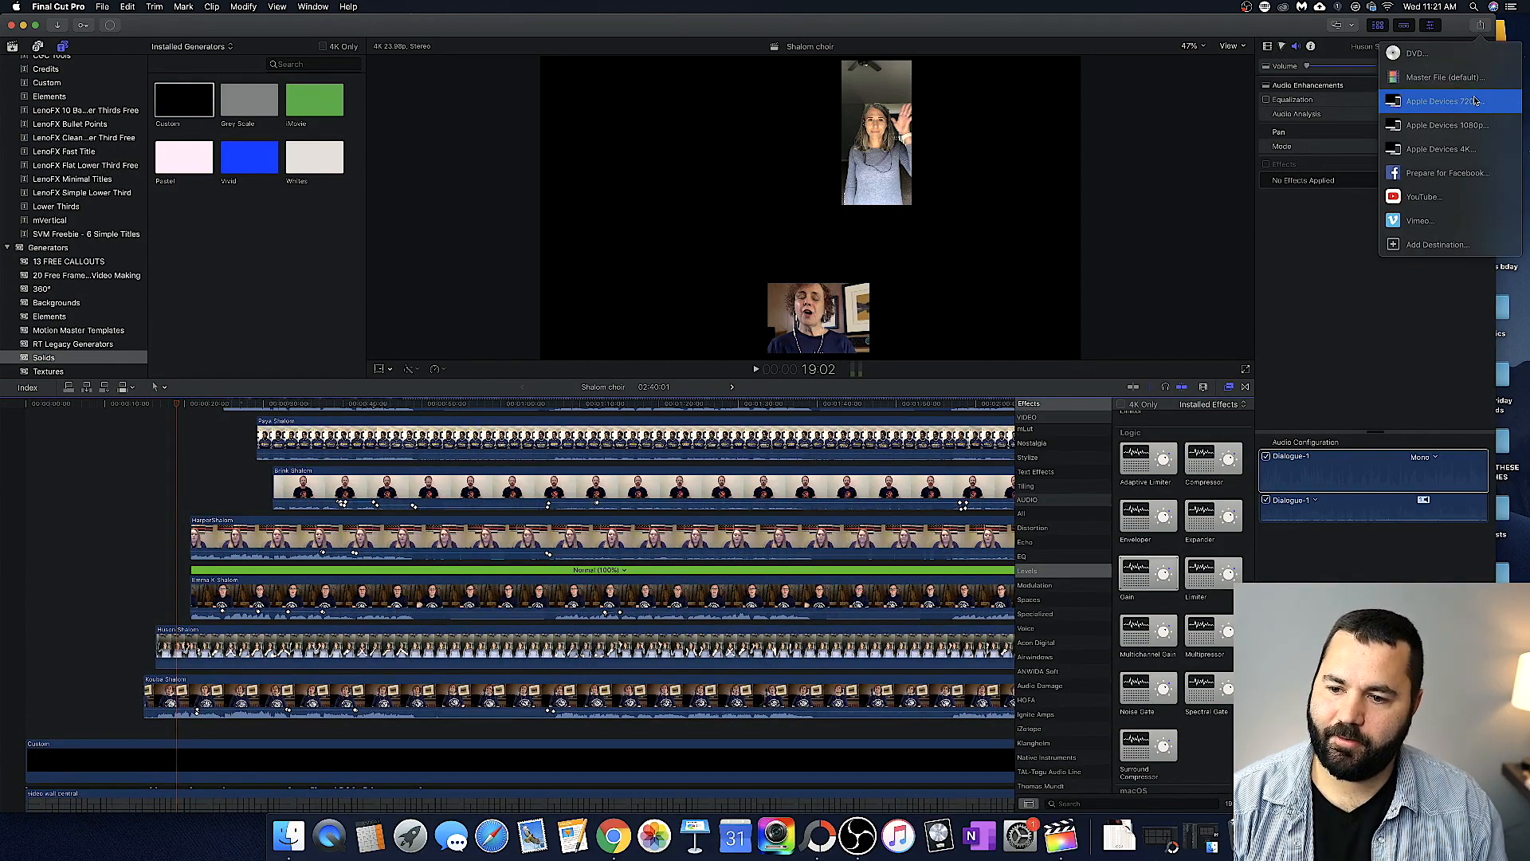
left_click(1435, 149)
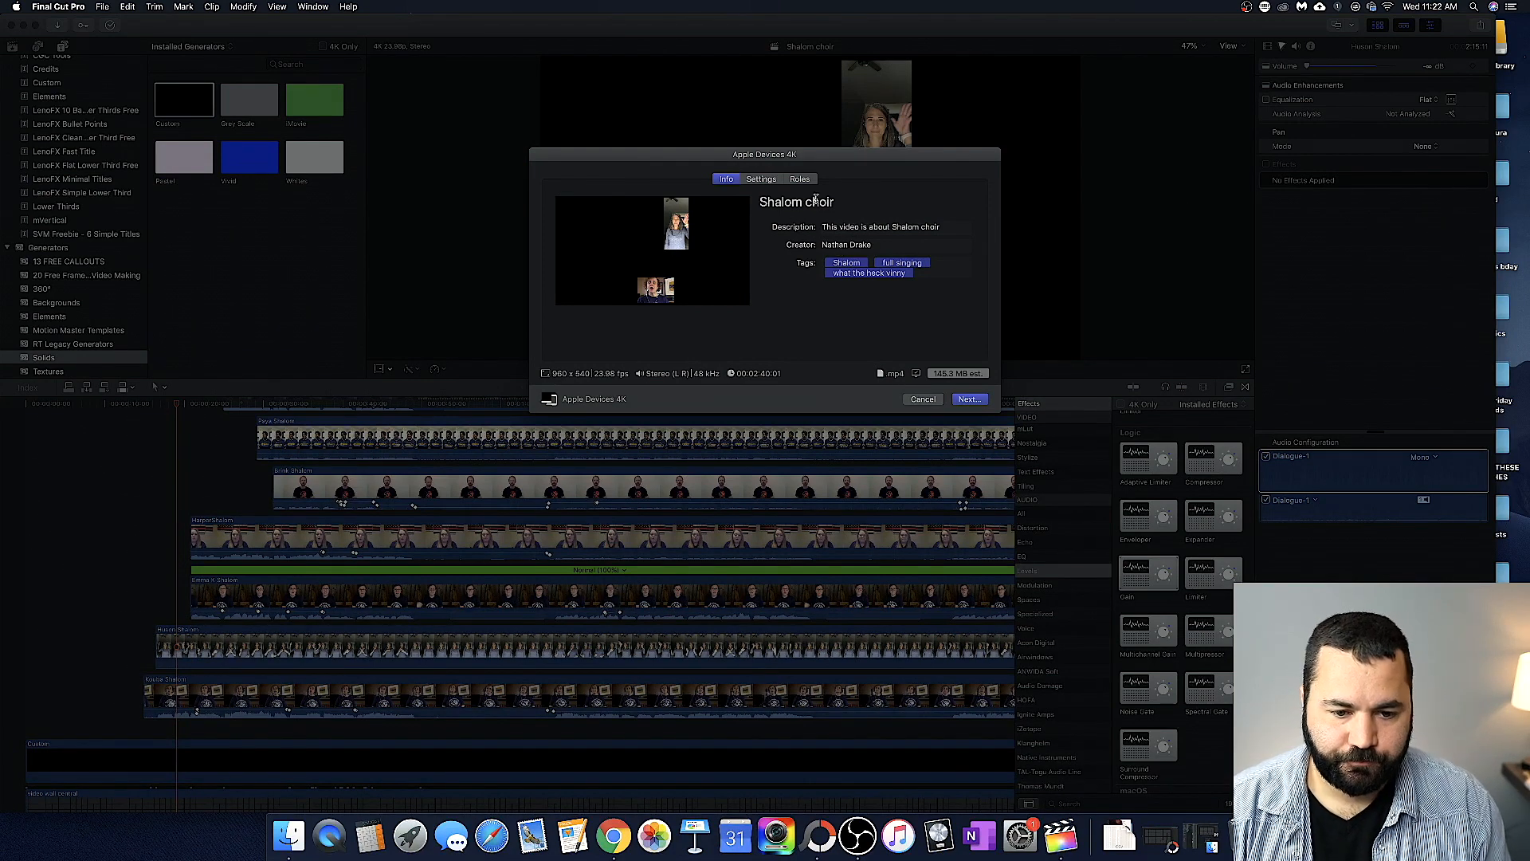
left_click(759, 181)
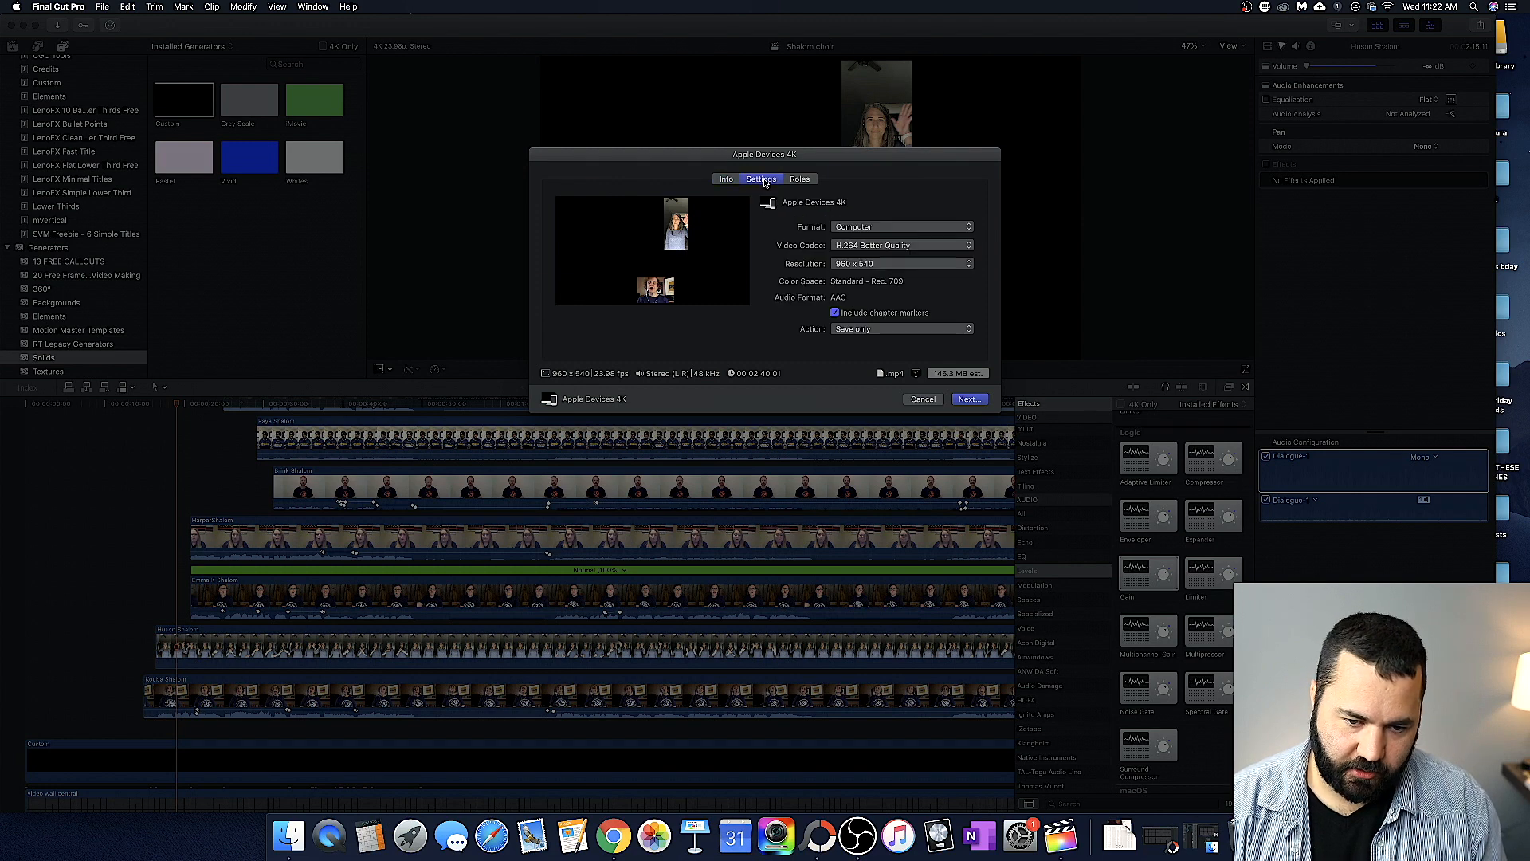
left_click(868, 247)
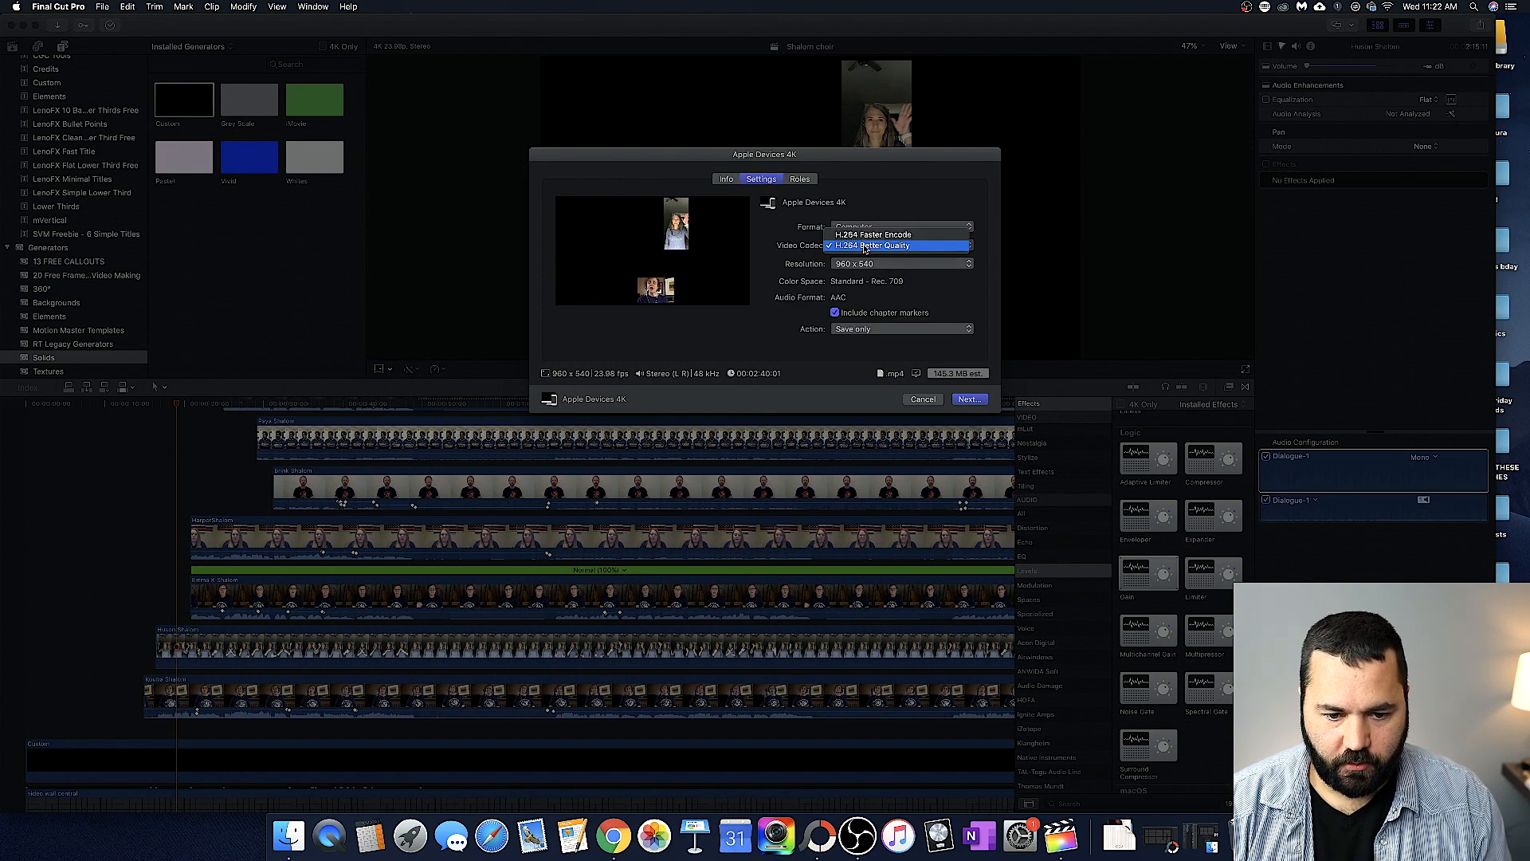
left_click(883, 247)
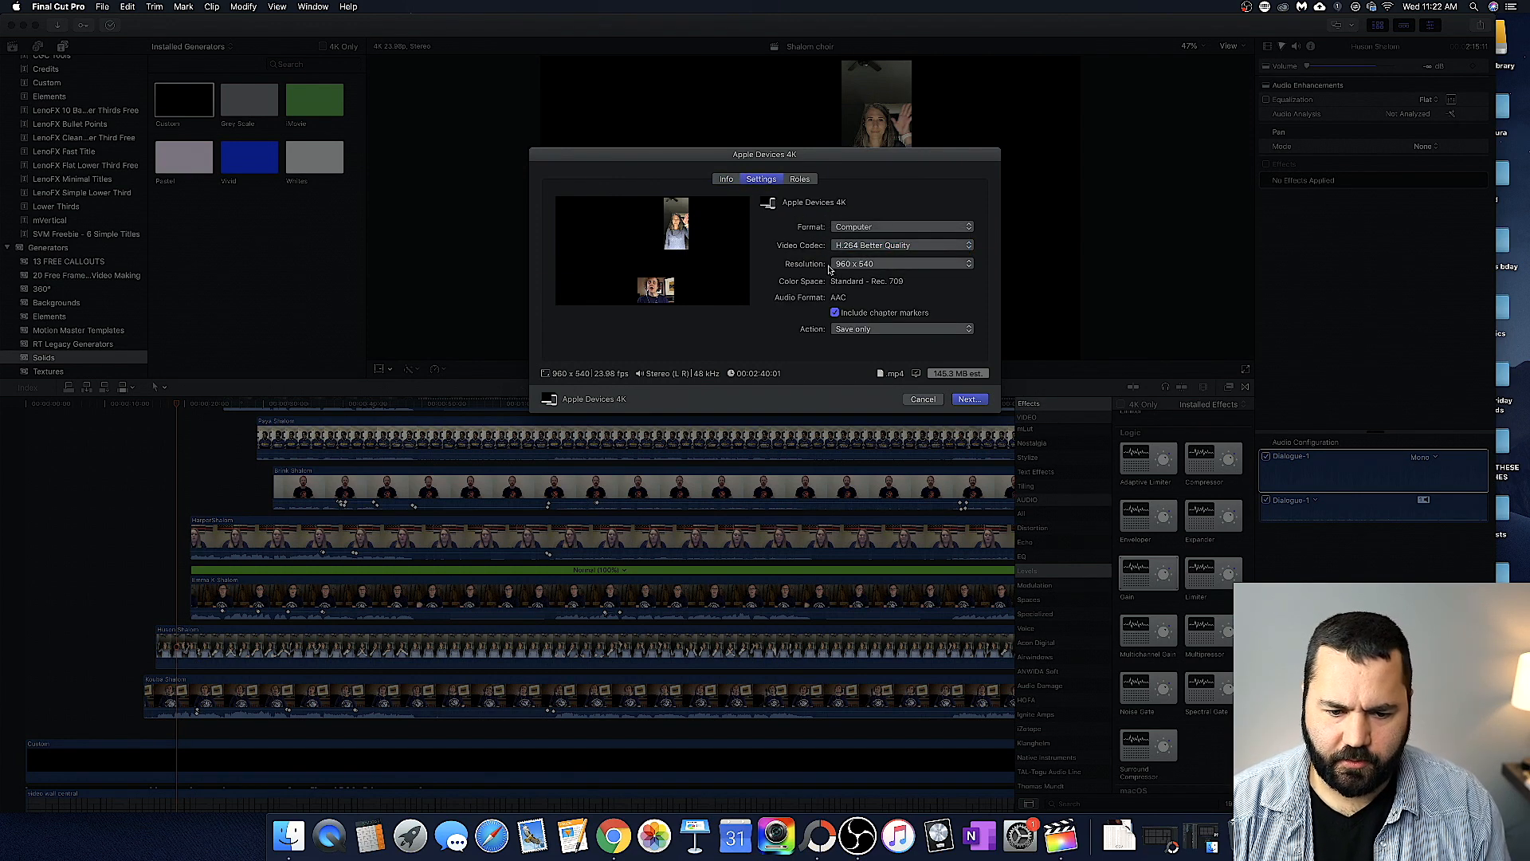
left_click(860, 266)
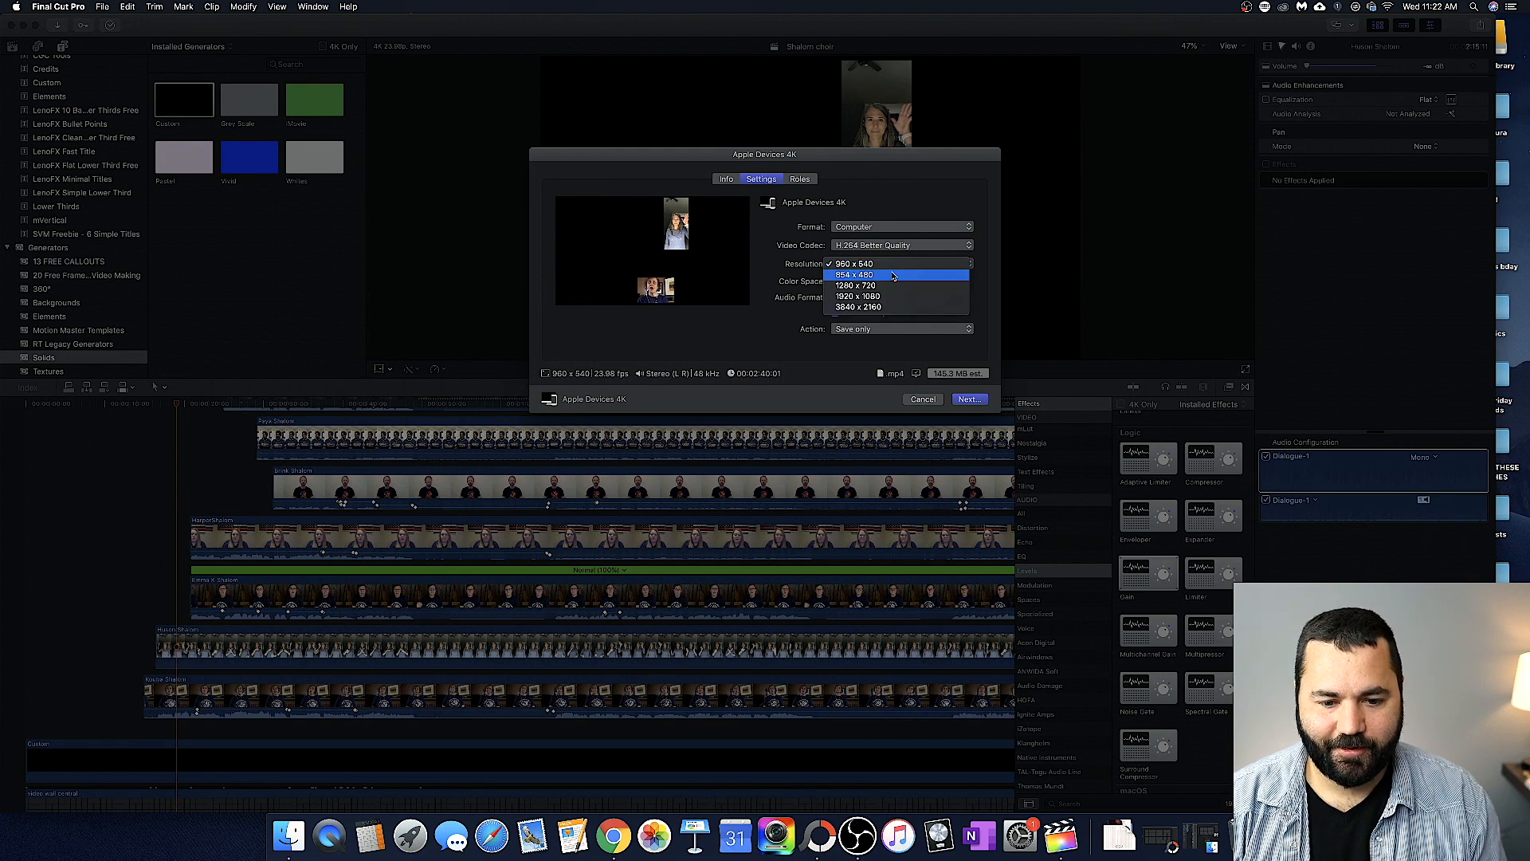
left_click(845, 308)
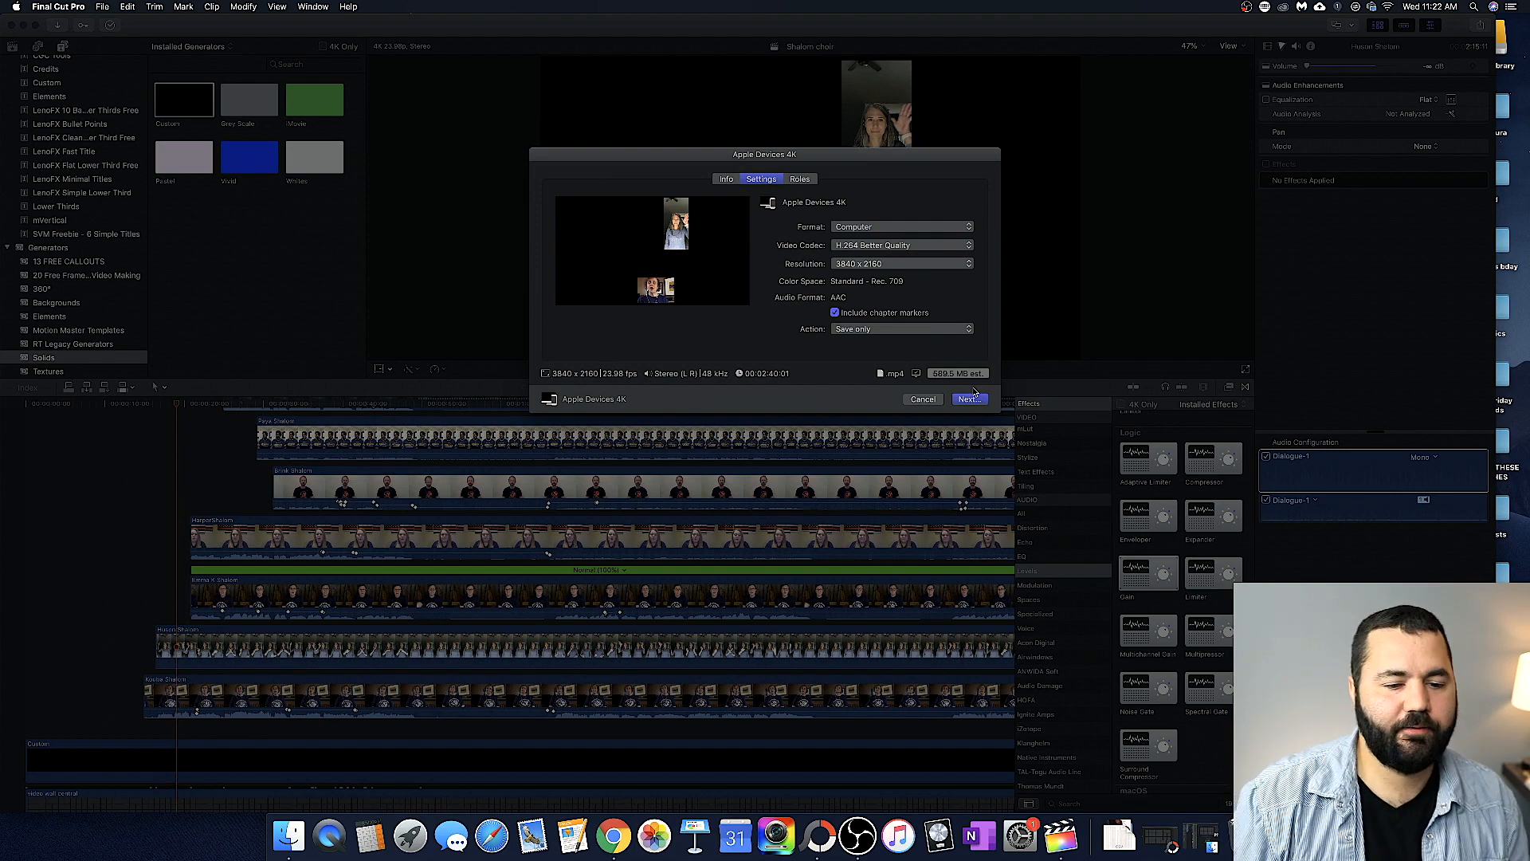
left_click(933, 400)
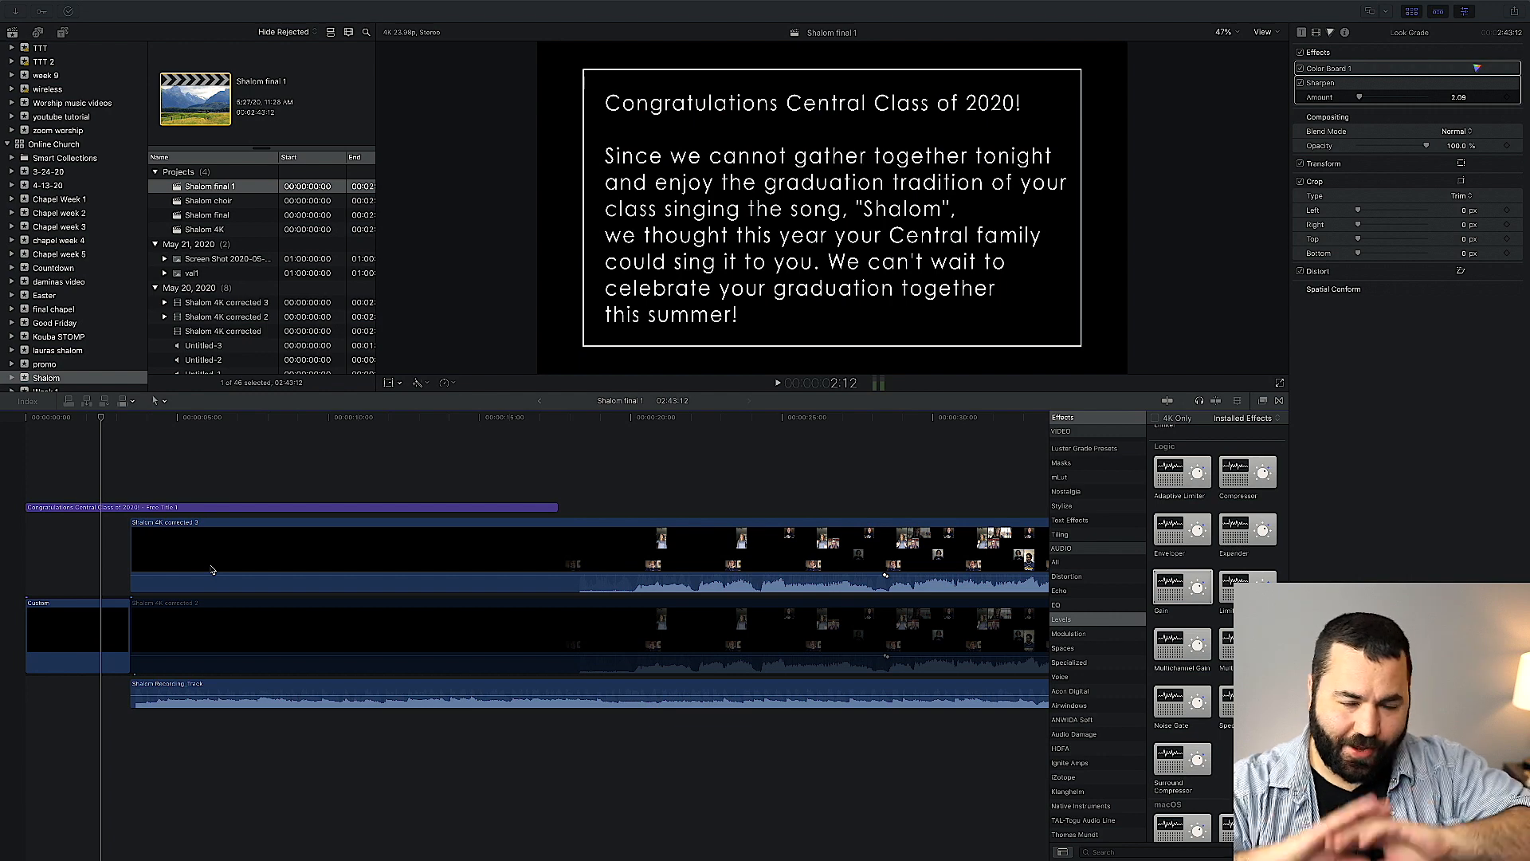
- Adjust the volume of the upper Shalom 4K corrected clip in the Shalom final 1 project to 6.0 dB
left_click_drag(192, 579, 192, 572)
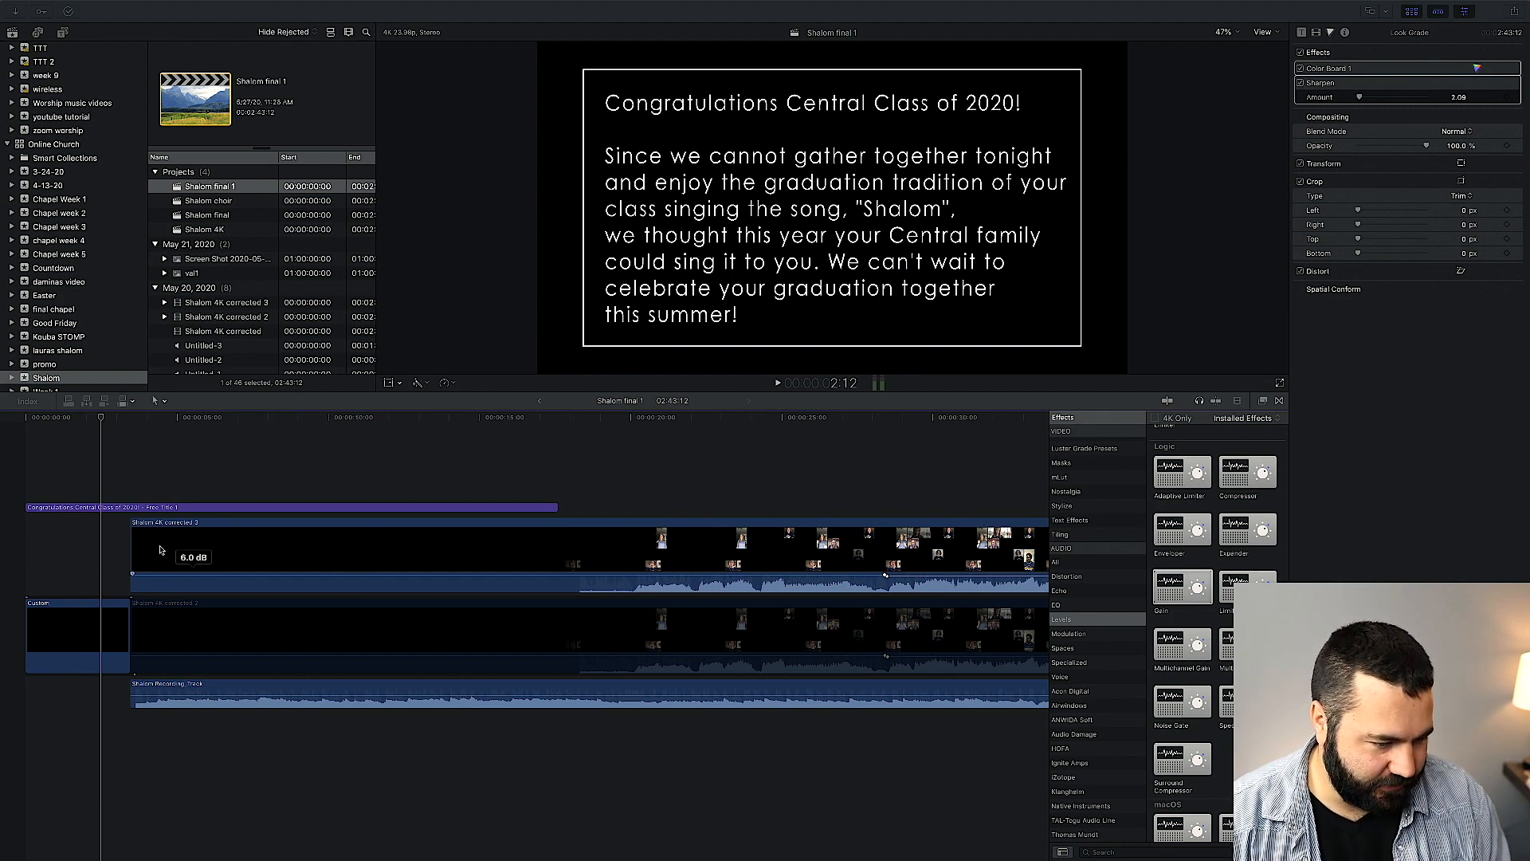
scroll(188, 638, "right", 2)
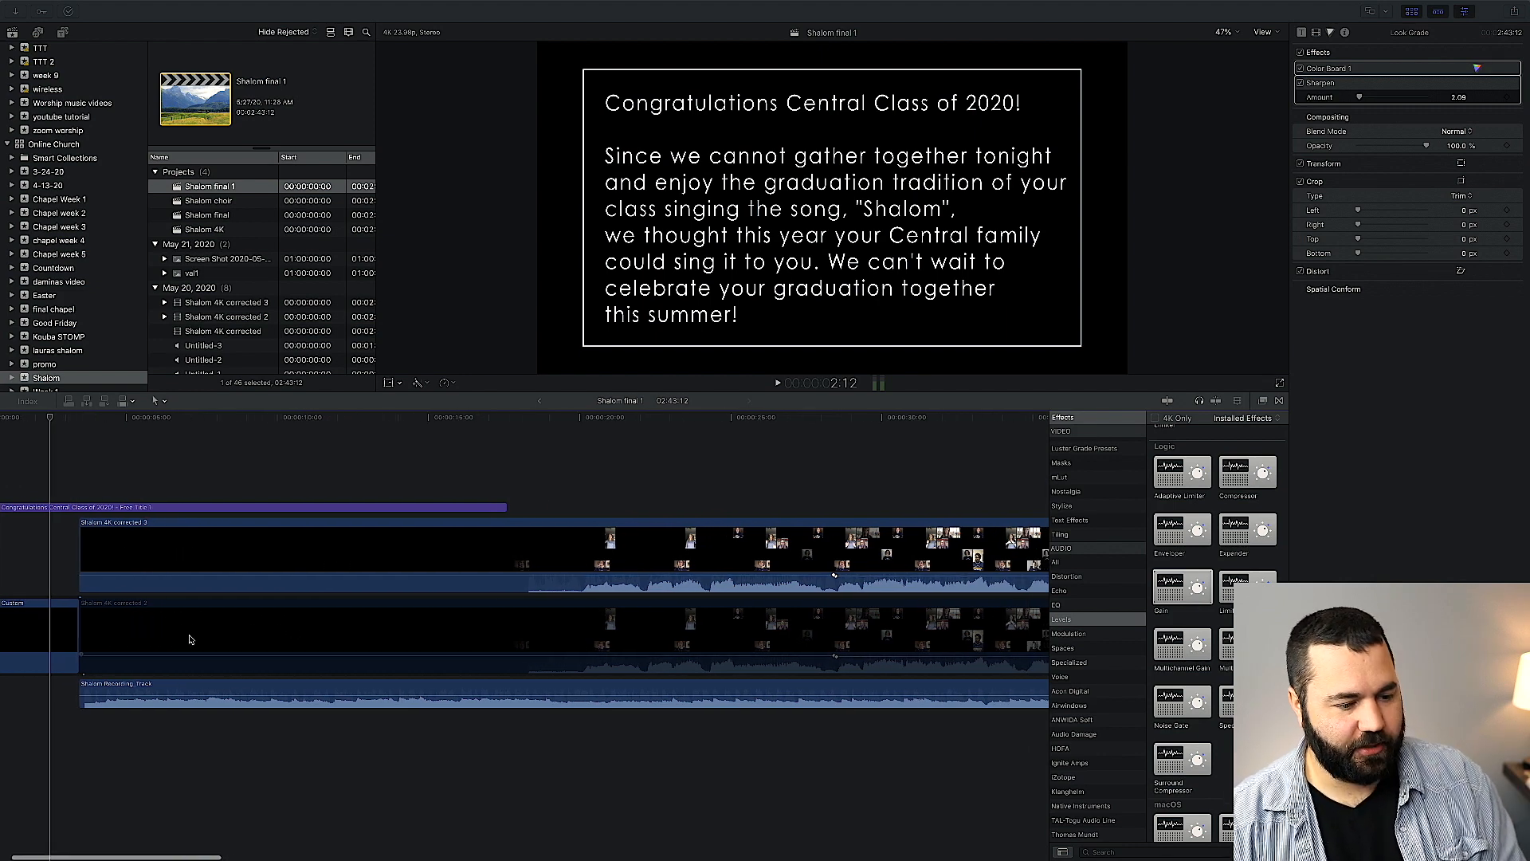
scroll(189, 638, "right", 1)
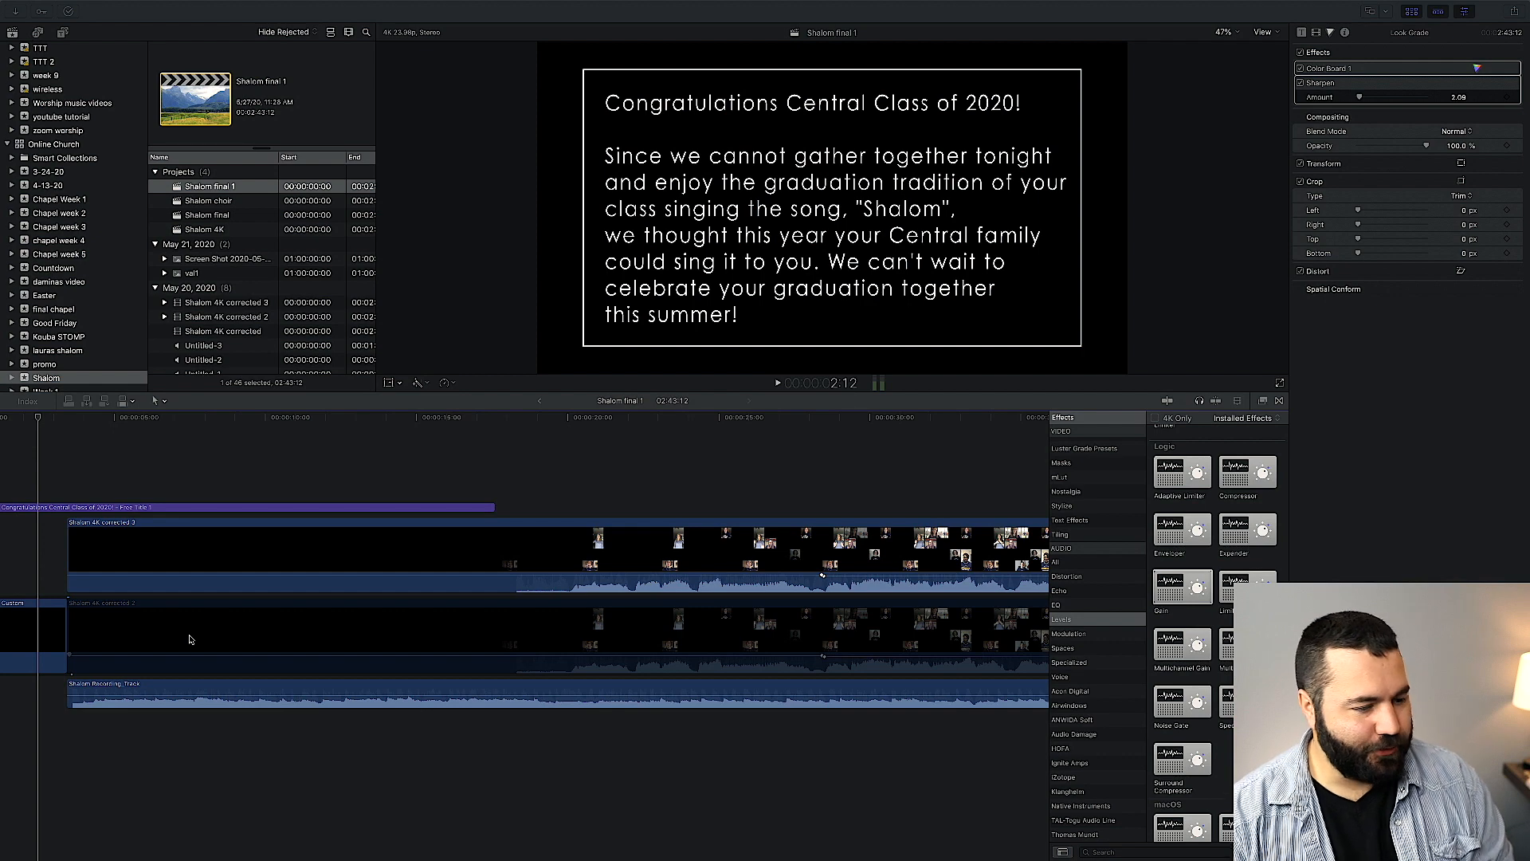
scroll(191, 641, "left", 3)
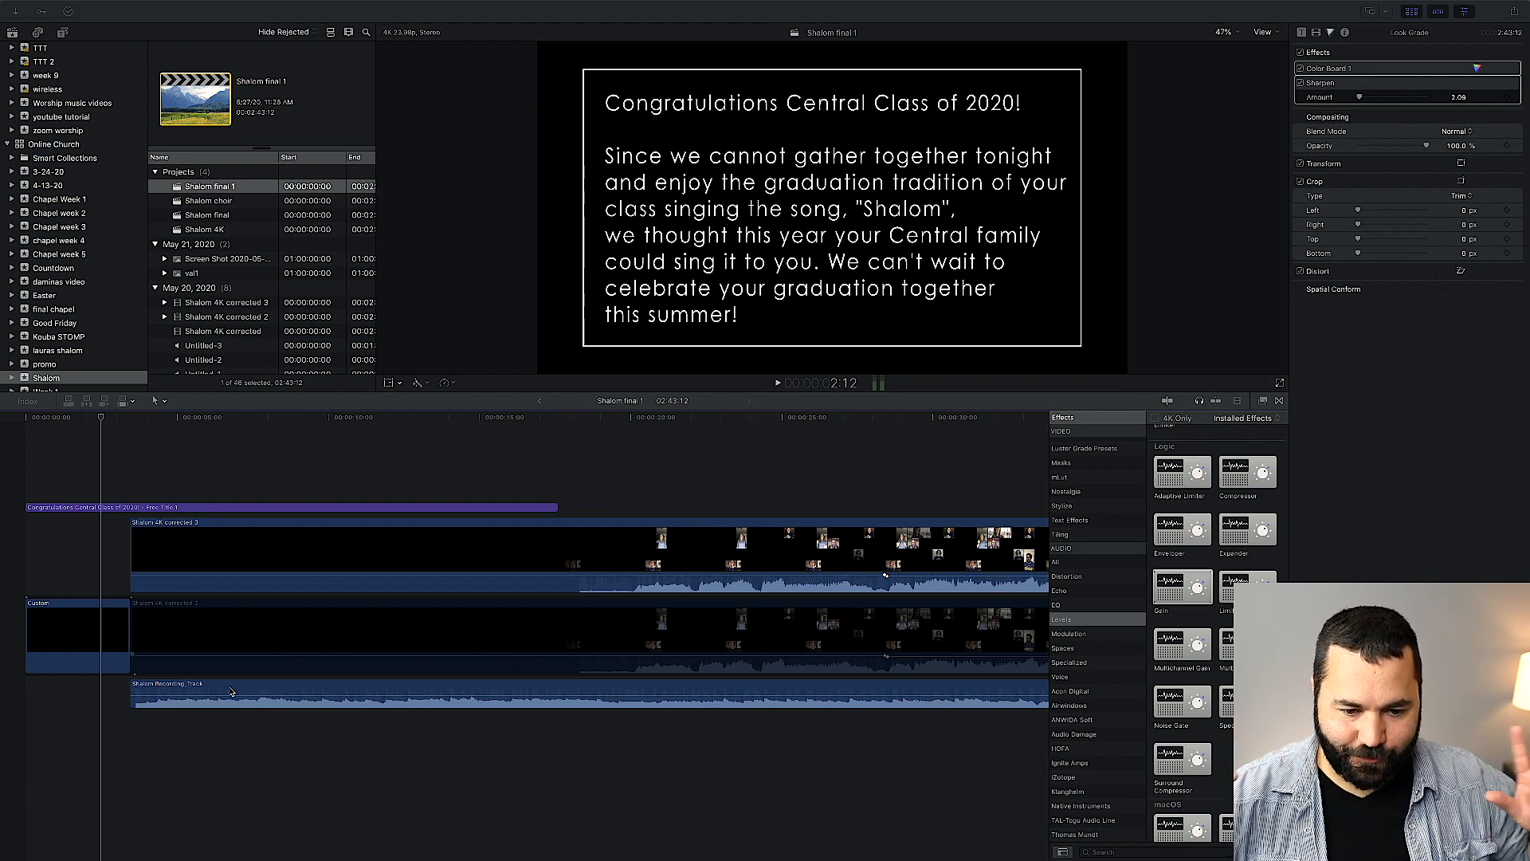
scroll(232, 690, "up", 2)
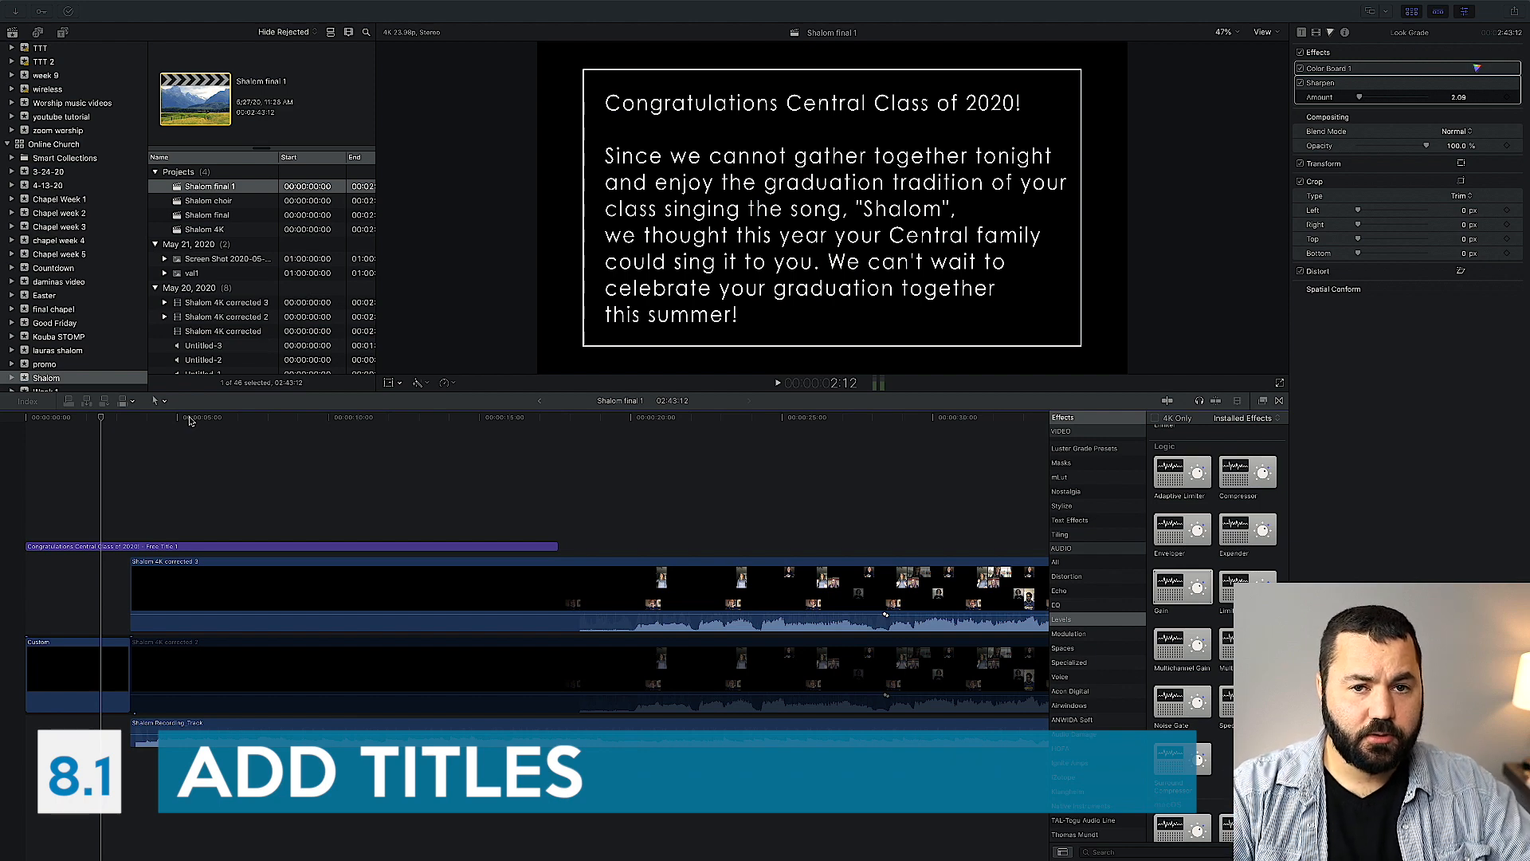
- Add the Custom title from the Build In/Out titles above the opening congratulations title, starting at about 11 s
left_click(188, 420)
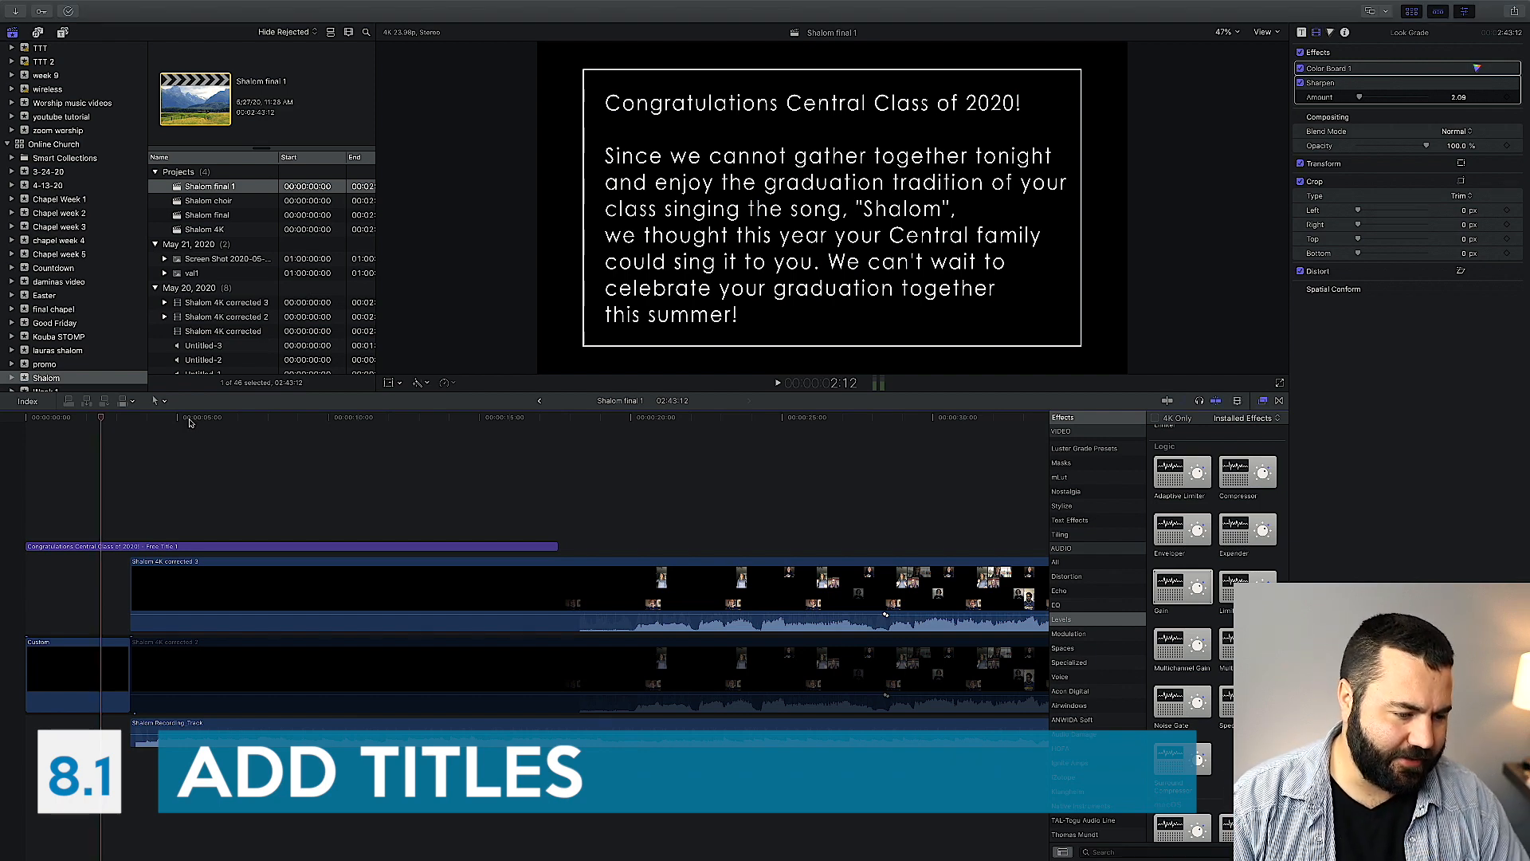
left_click(186, 420)
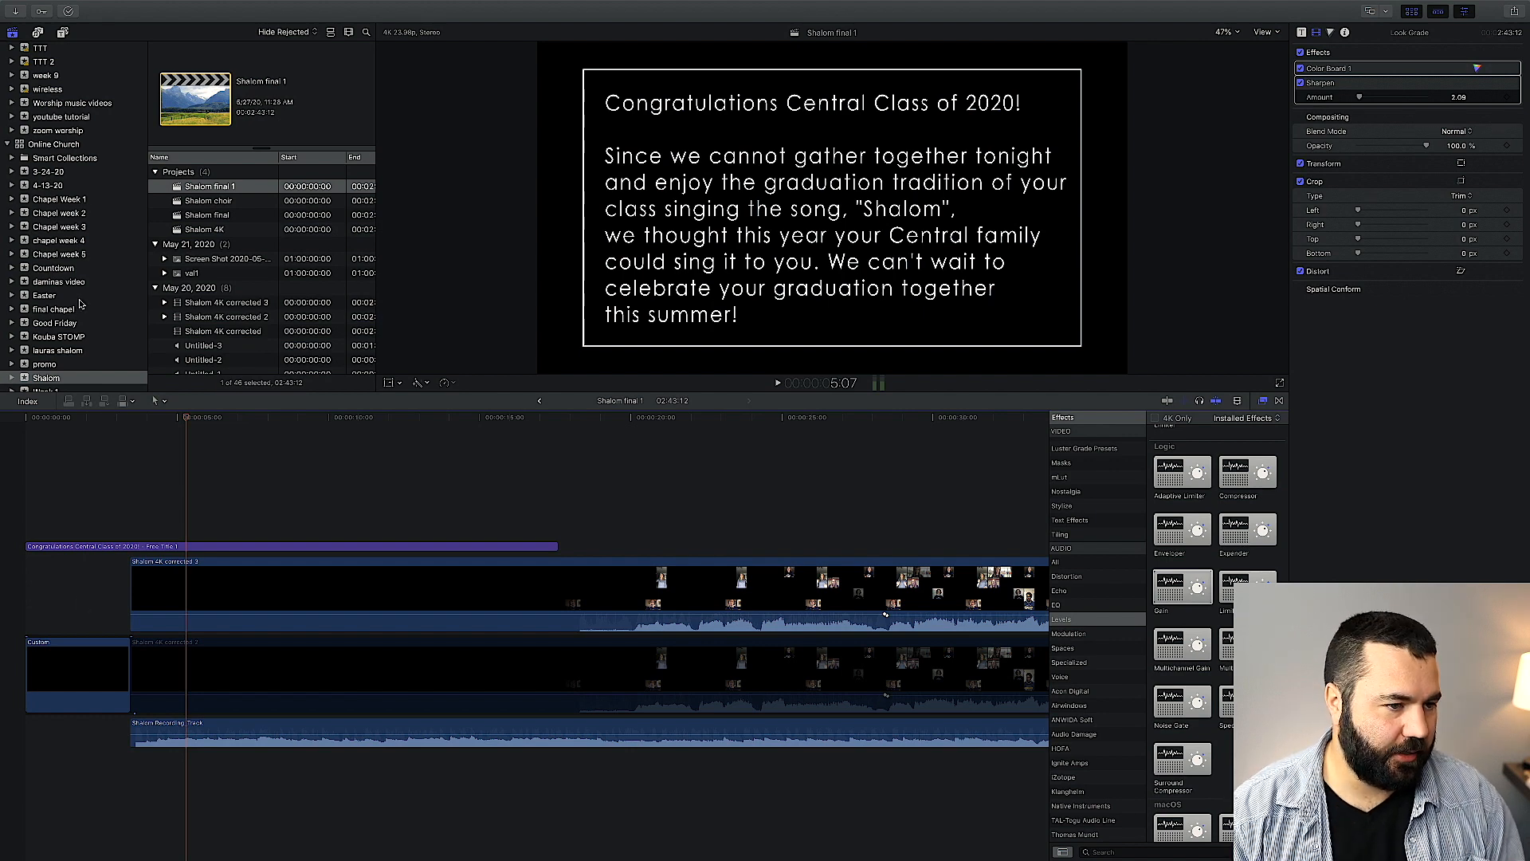
left_click(62, 32)
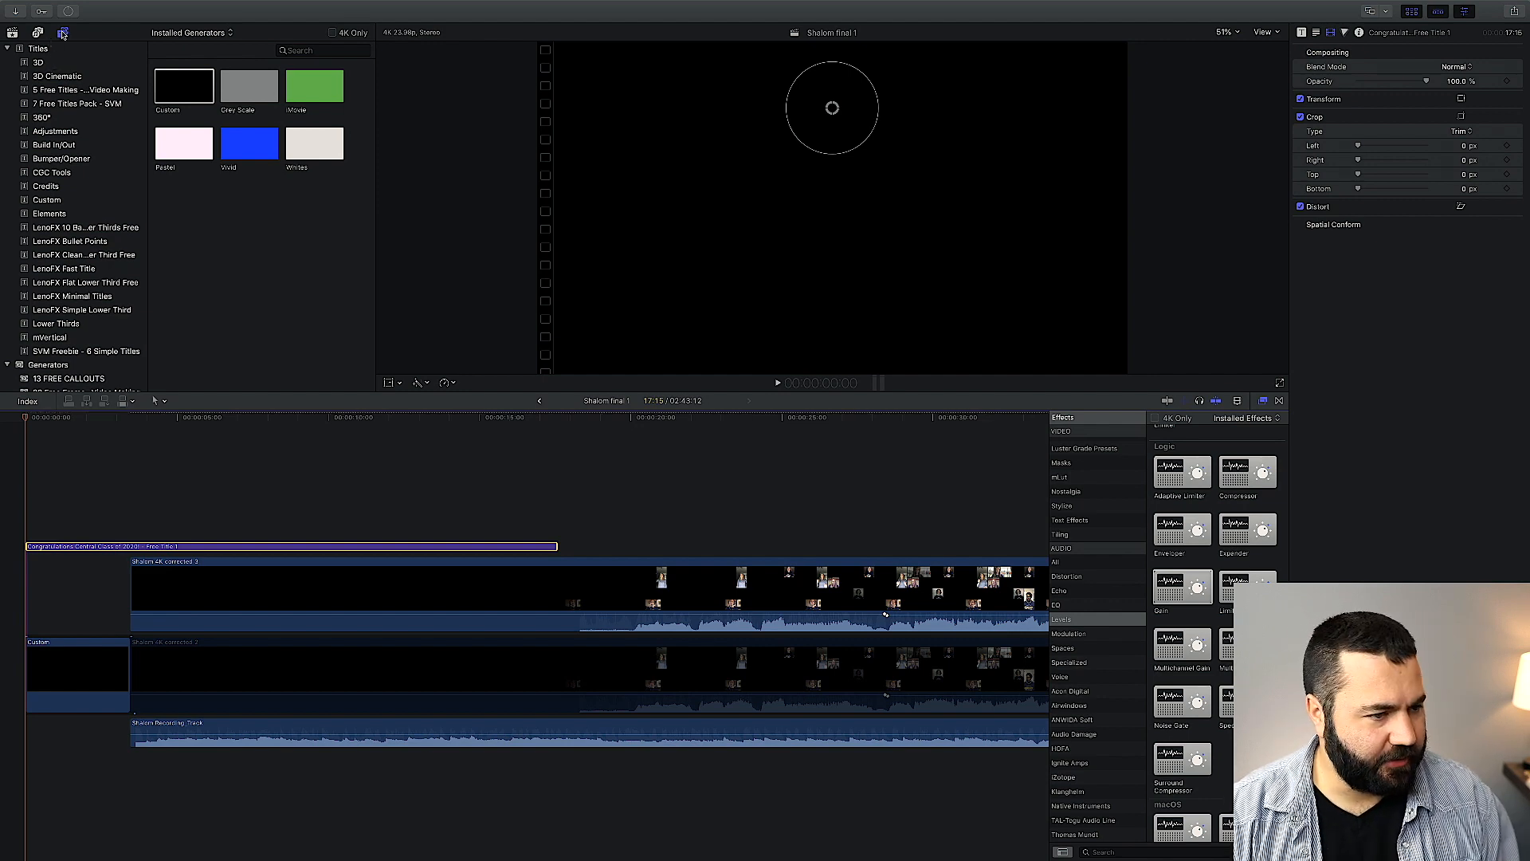
left_click(58, 119)
left_click(73, 134)
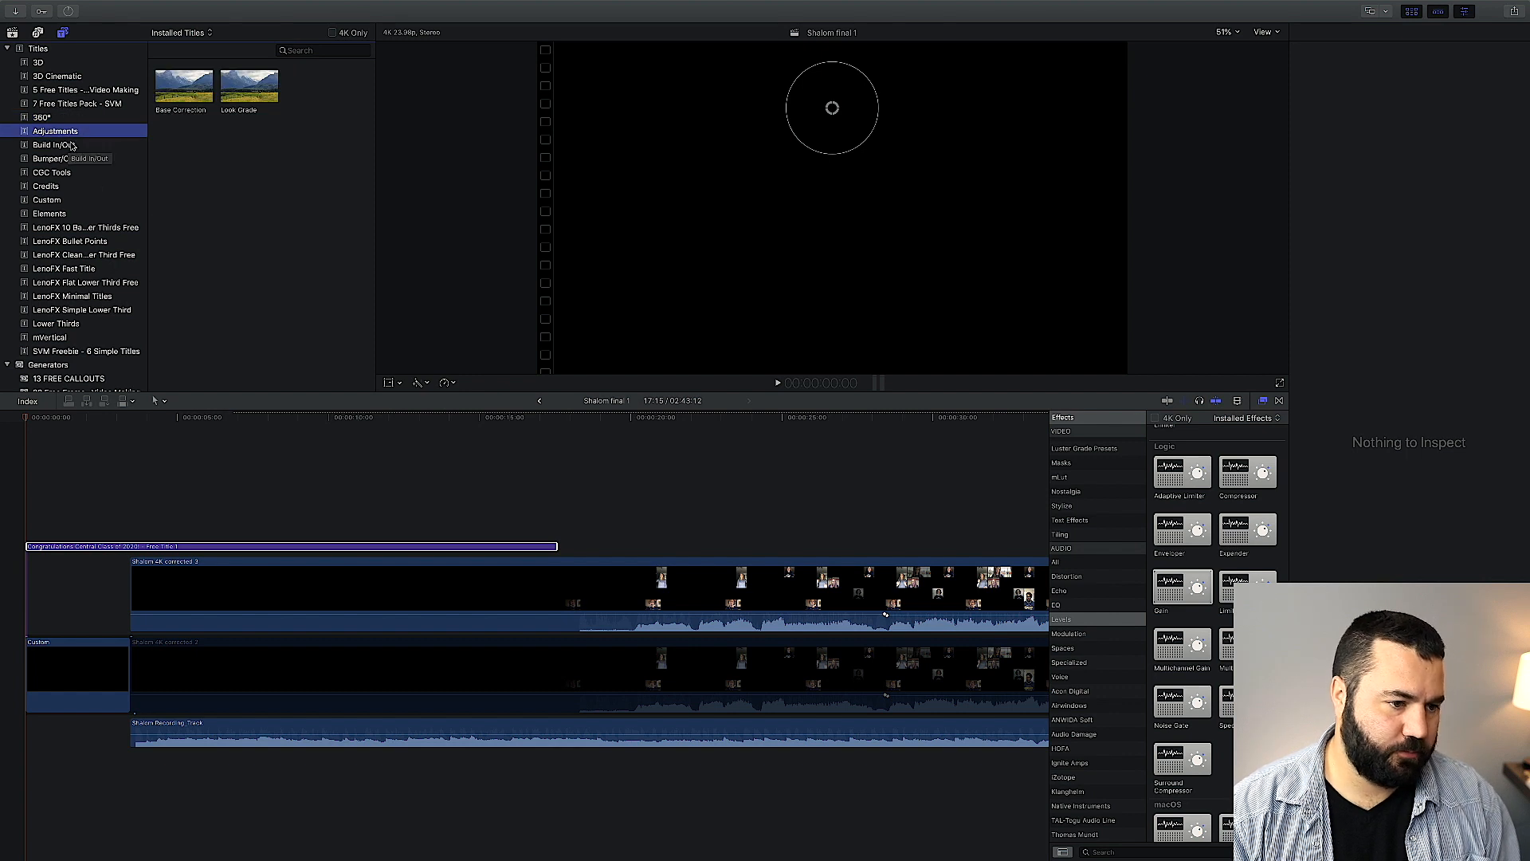
left_click(76, 148)
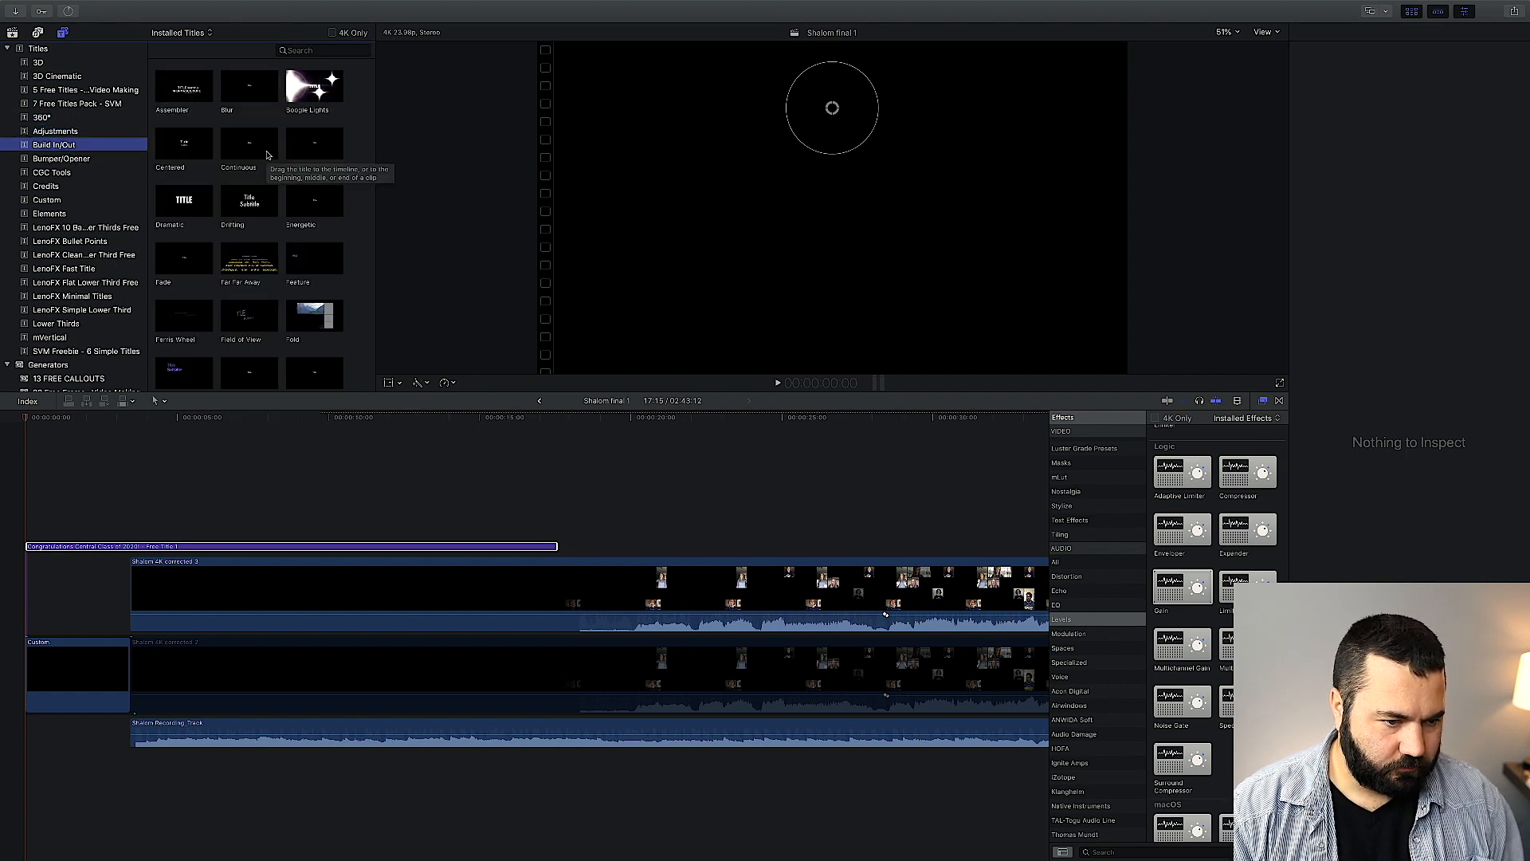
left_click_drag(314, 147, 412, 536)
left_click(425, 420)
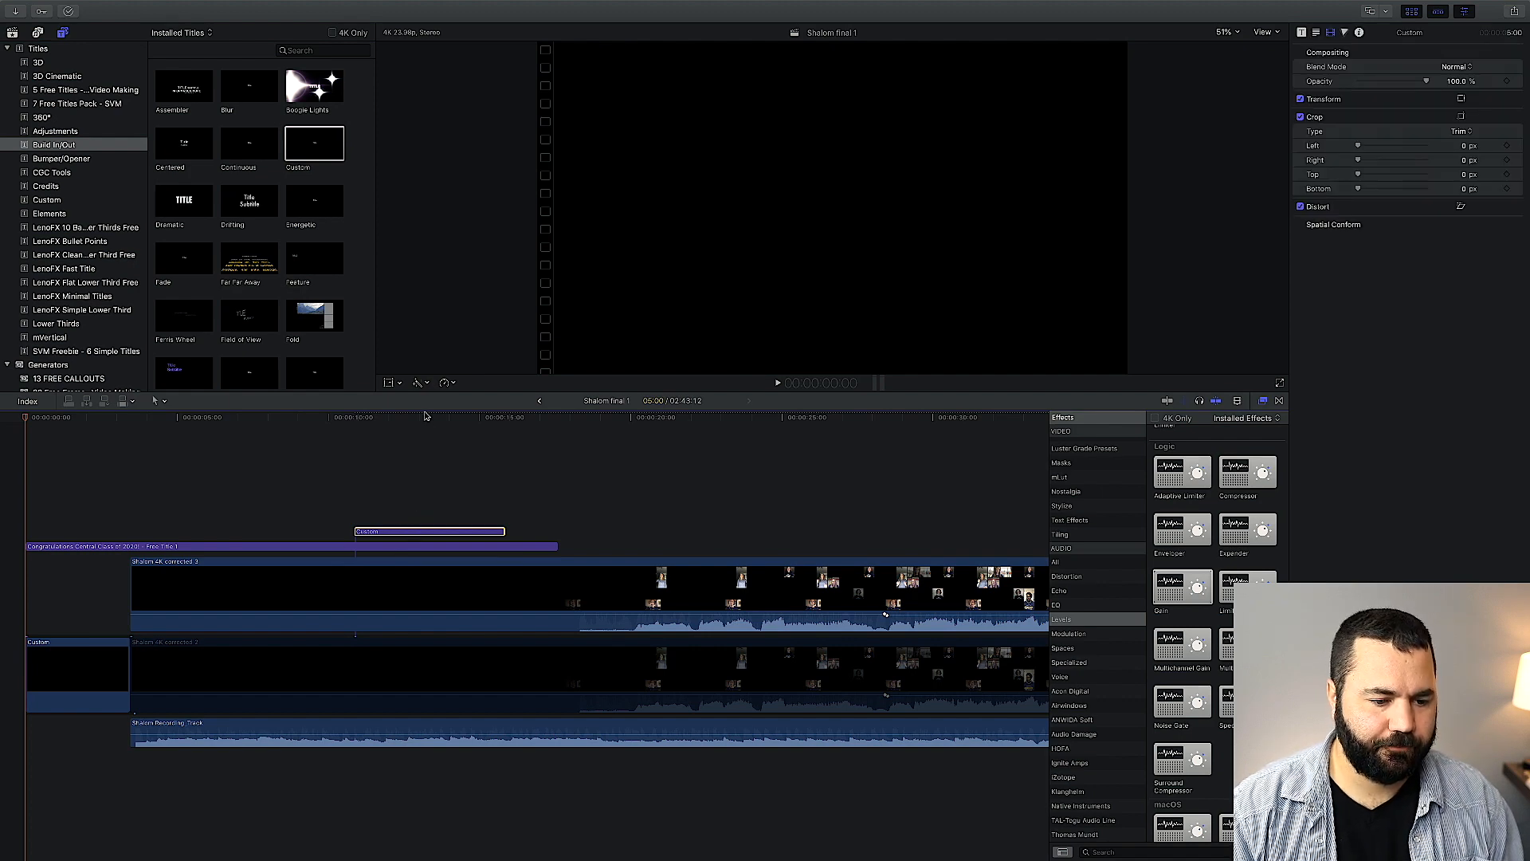
- Clear the placeholder text of the new Custom title
left_click(1302, 34)
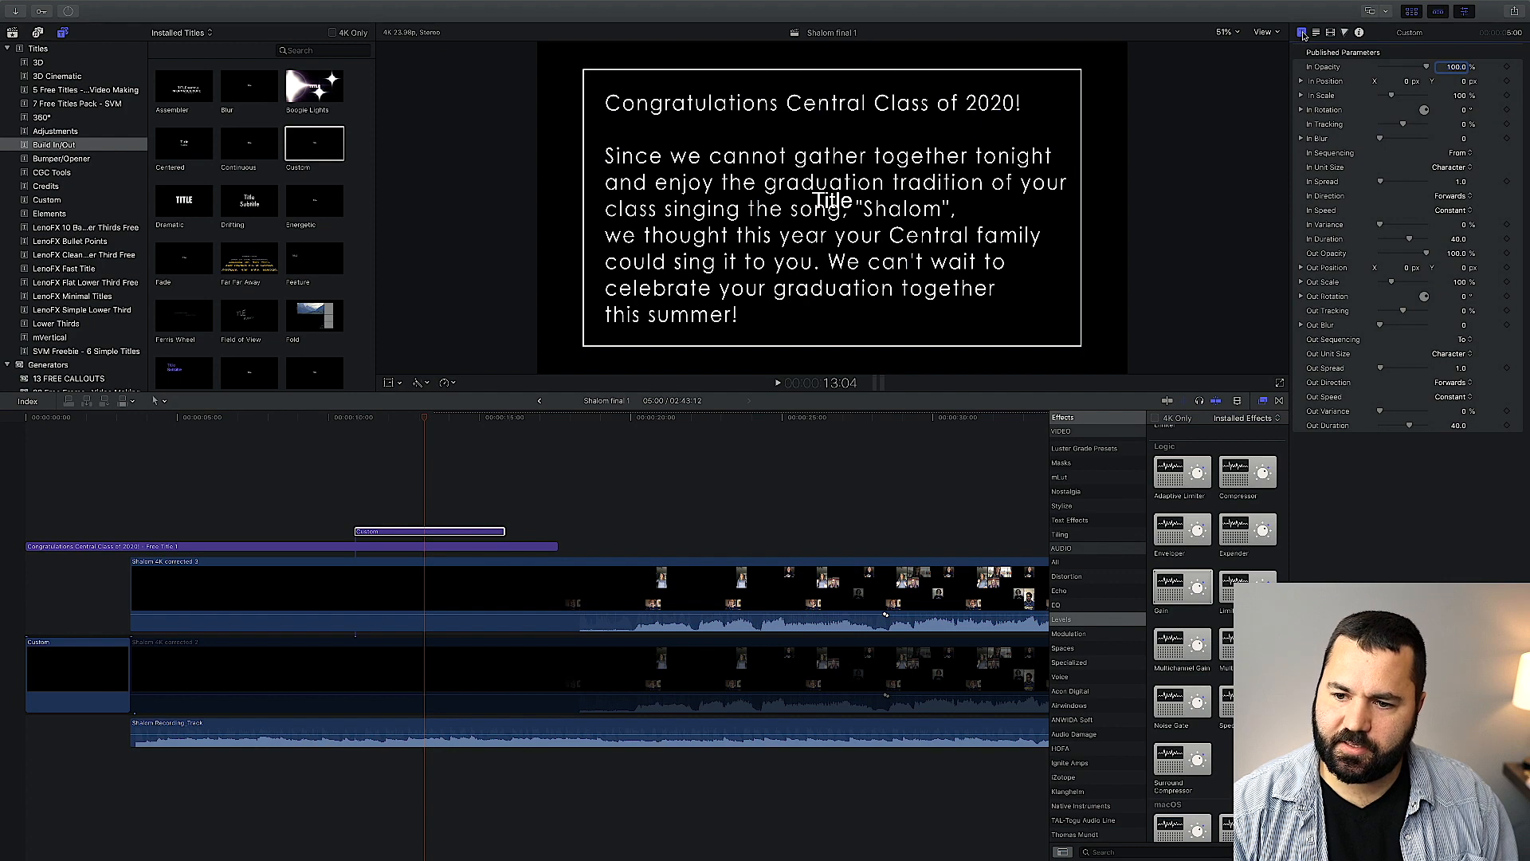
left_click(1316, 32)
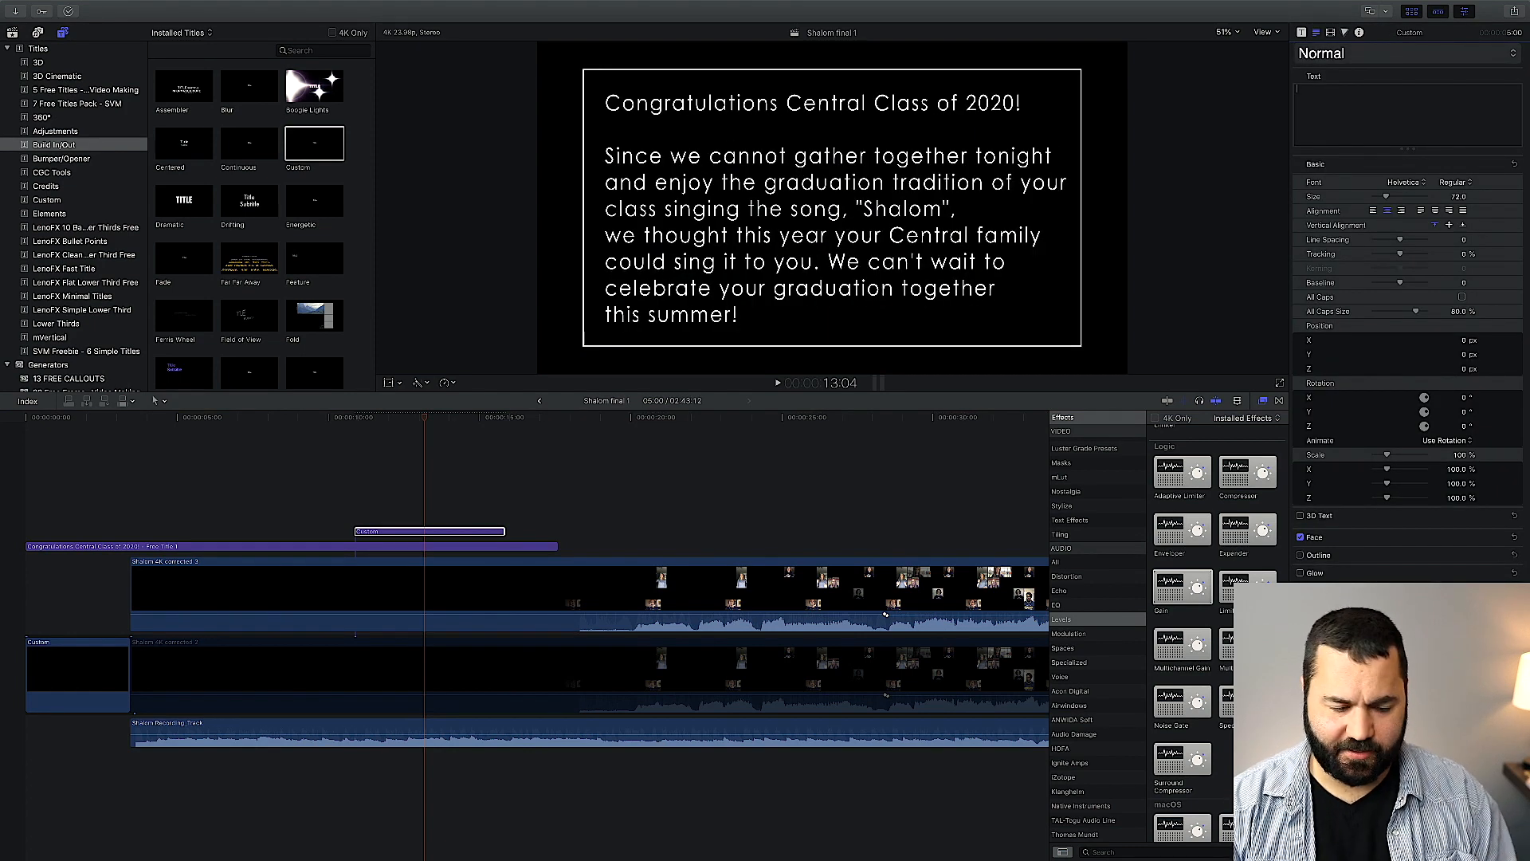
left_click(448, 469)
left_click(460, 532)
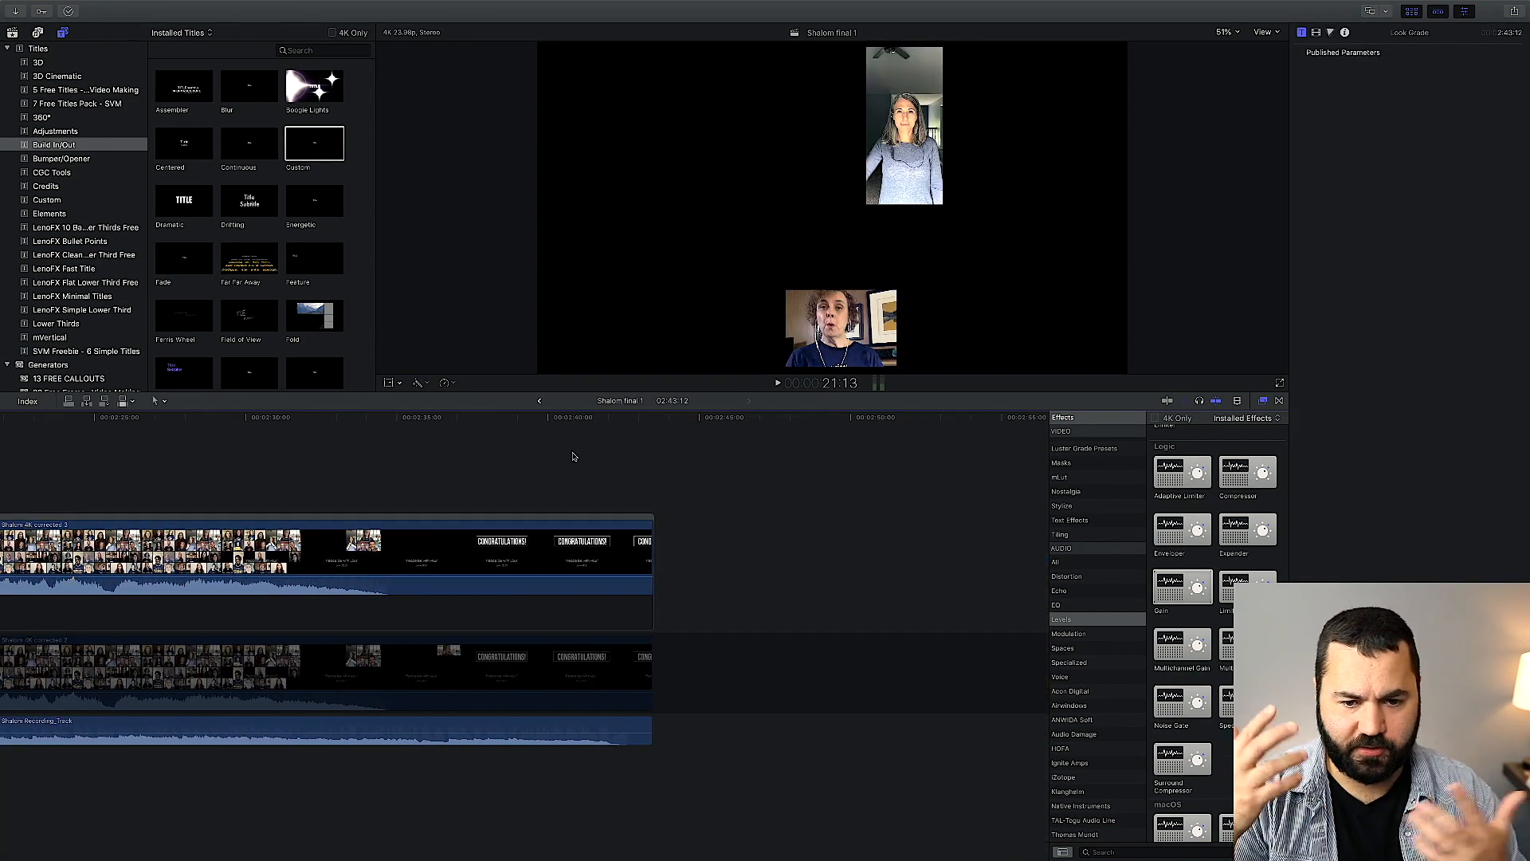
- View the closing Congratulations title near the project's end at about 2:41
left_click(626, 423)
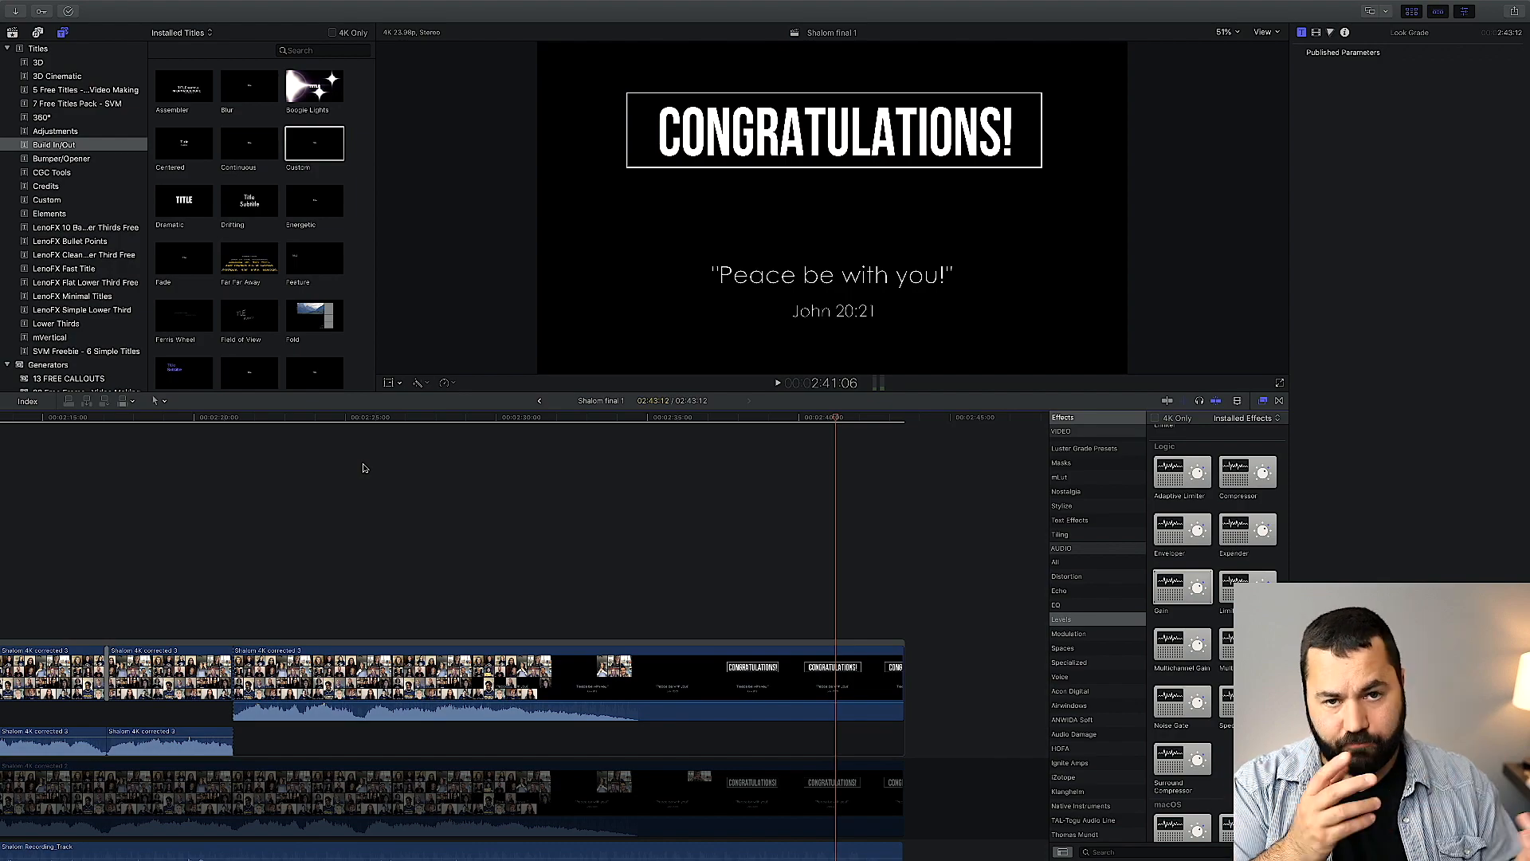
scroll(365, 467, "left", 20)
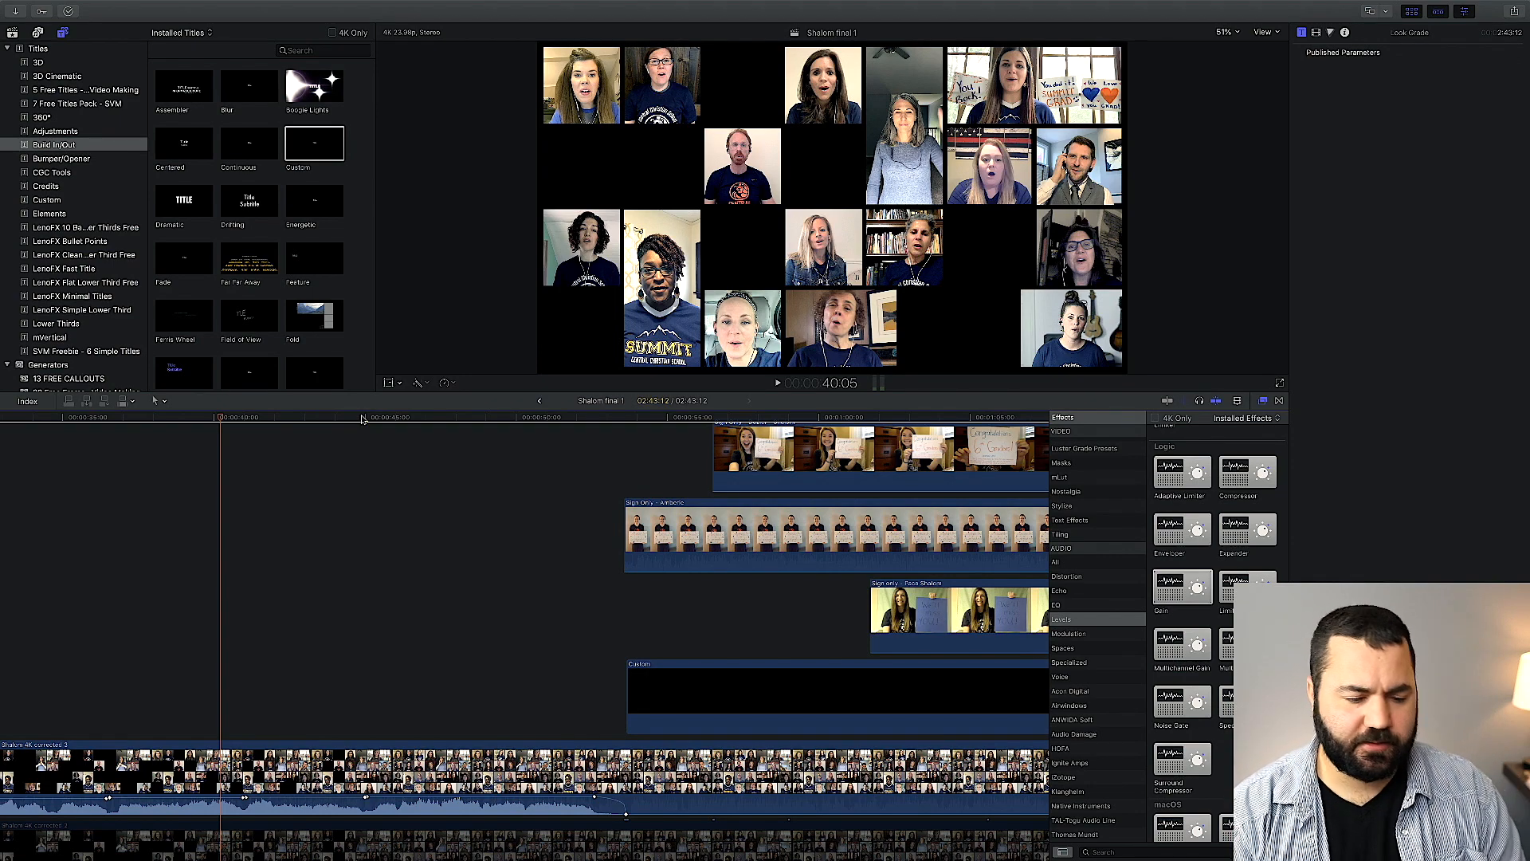
scroll(361, 419, "right", 20)
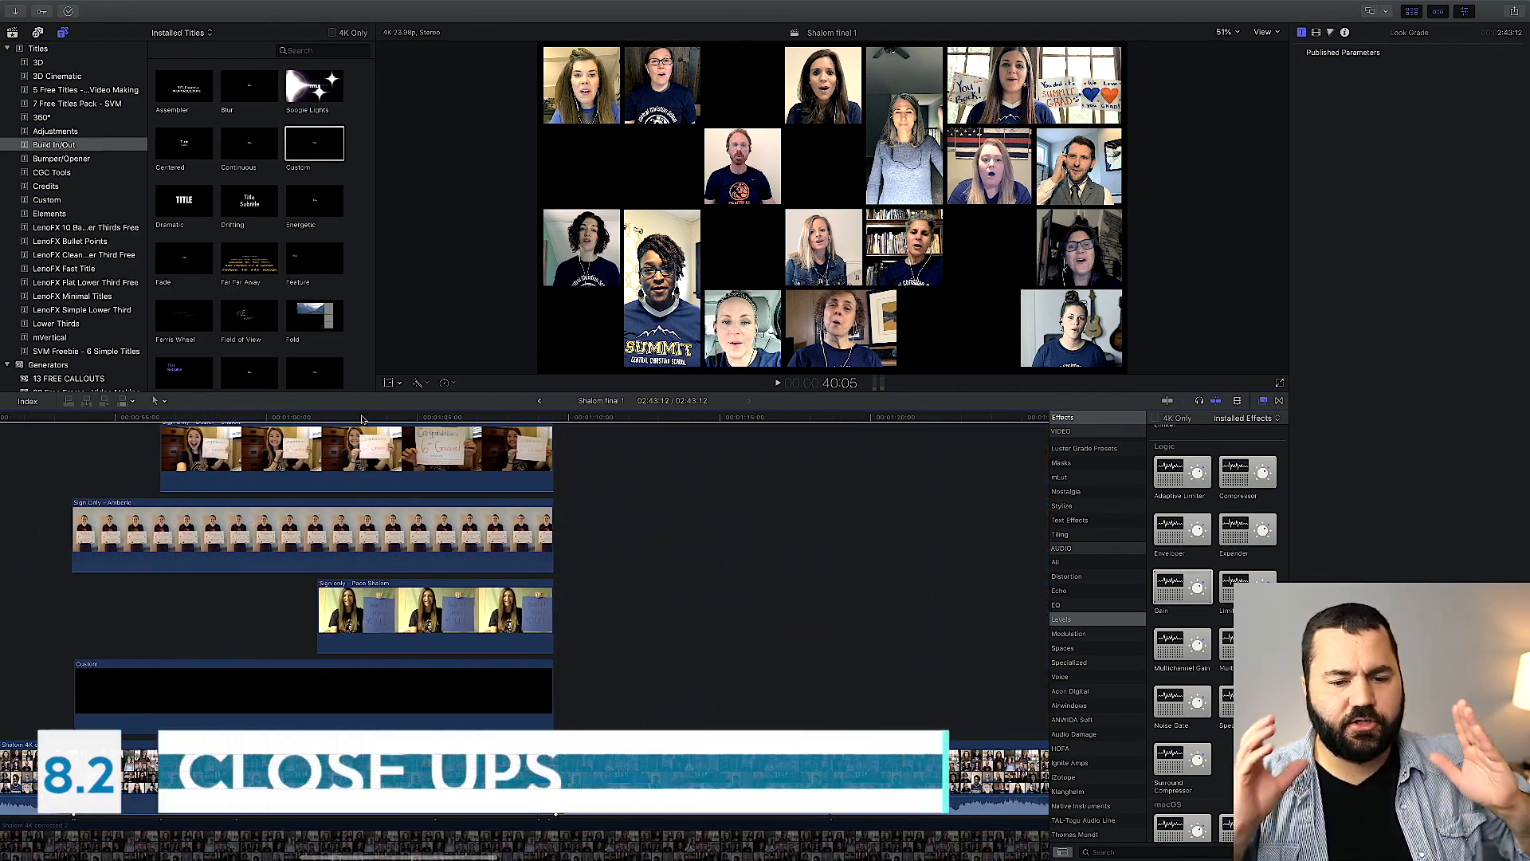
- Examine the close-up segments of the video wall between about 1:09 and 1:35 and the clip cuts where the singer groups change
left_click(642, 420)
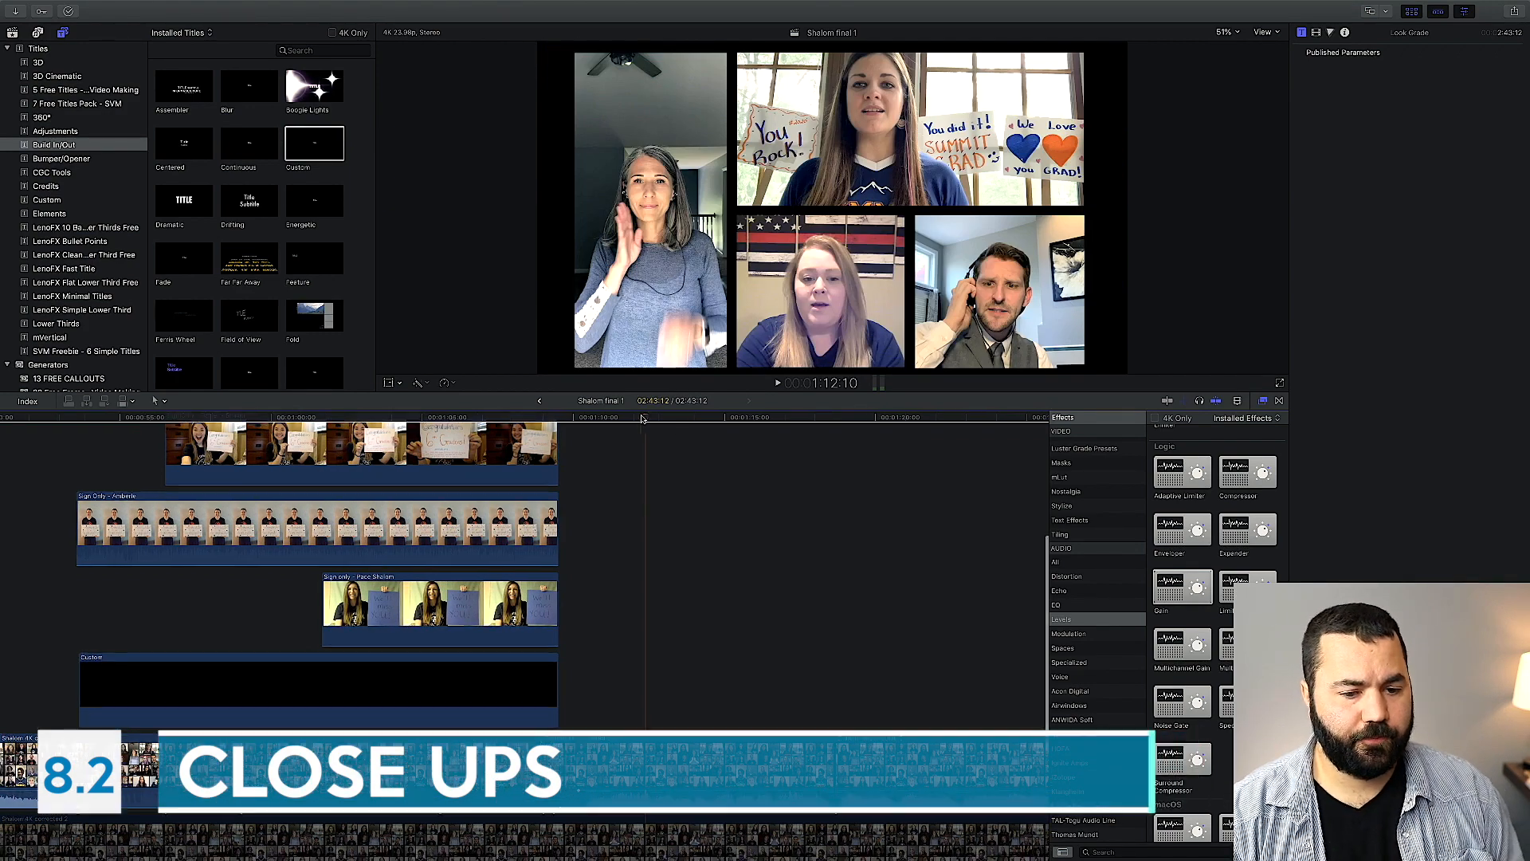
scroll(519, 415, "down", 5)
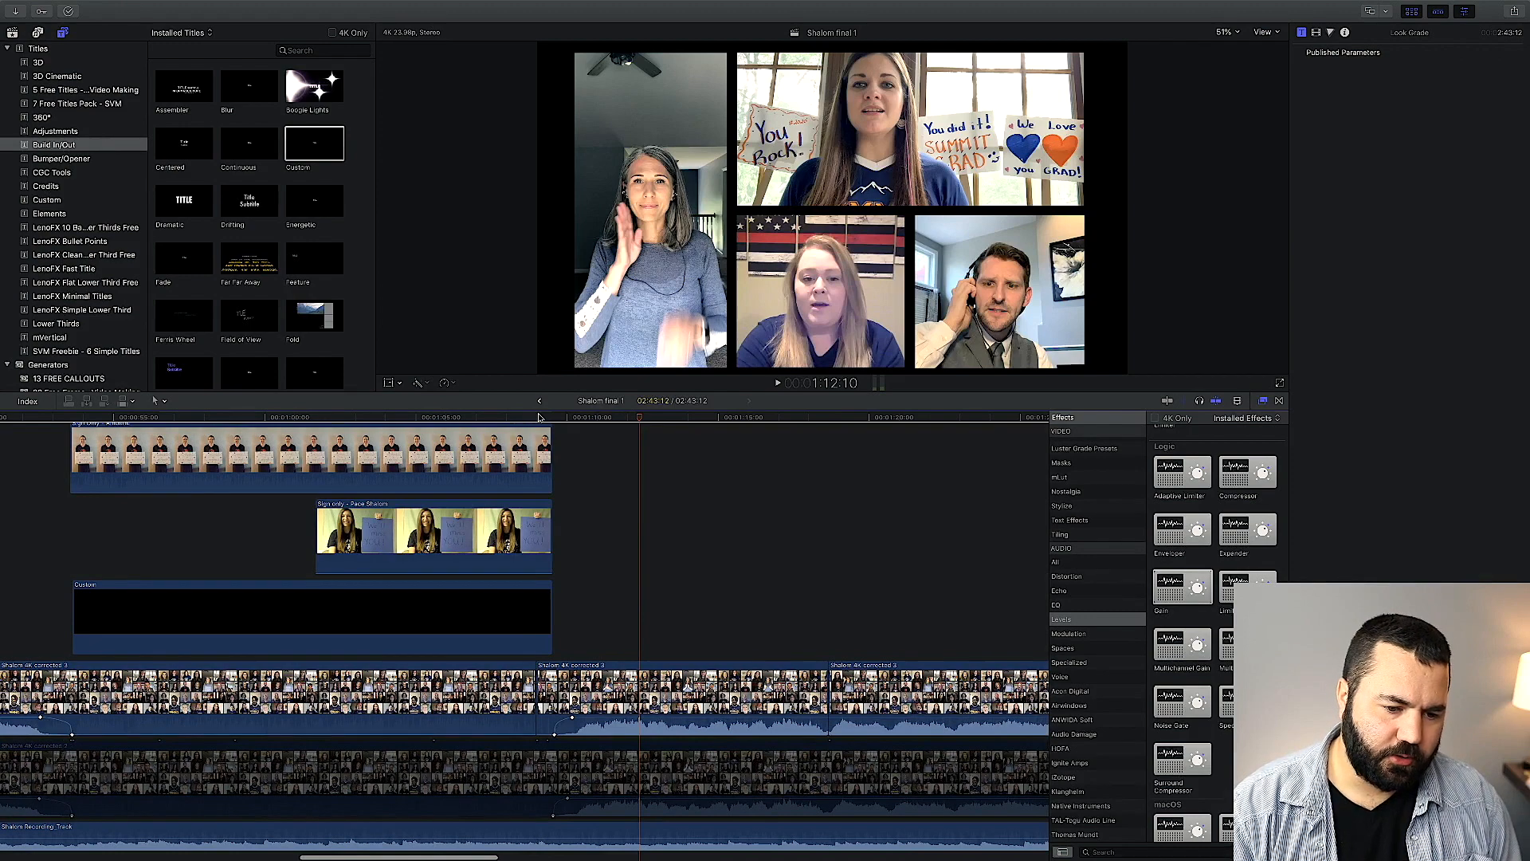
left_click_drag(533, 415, 553, 417)
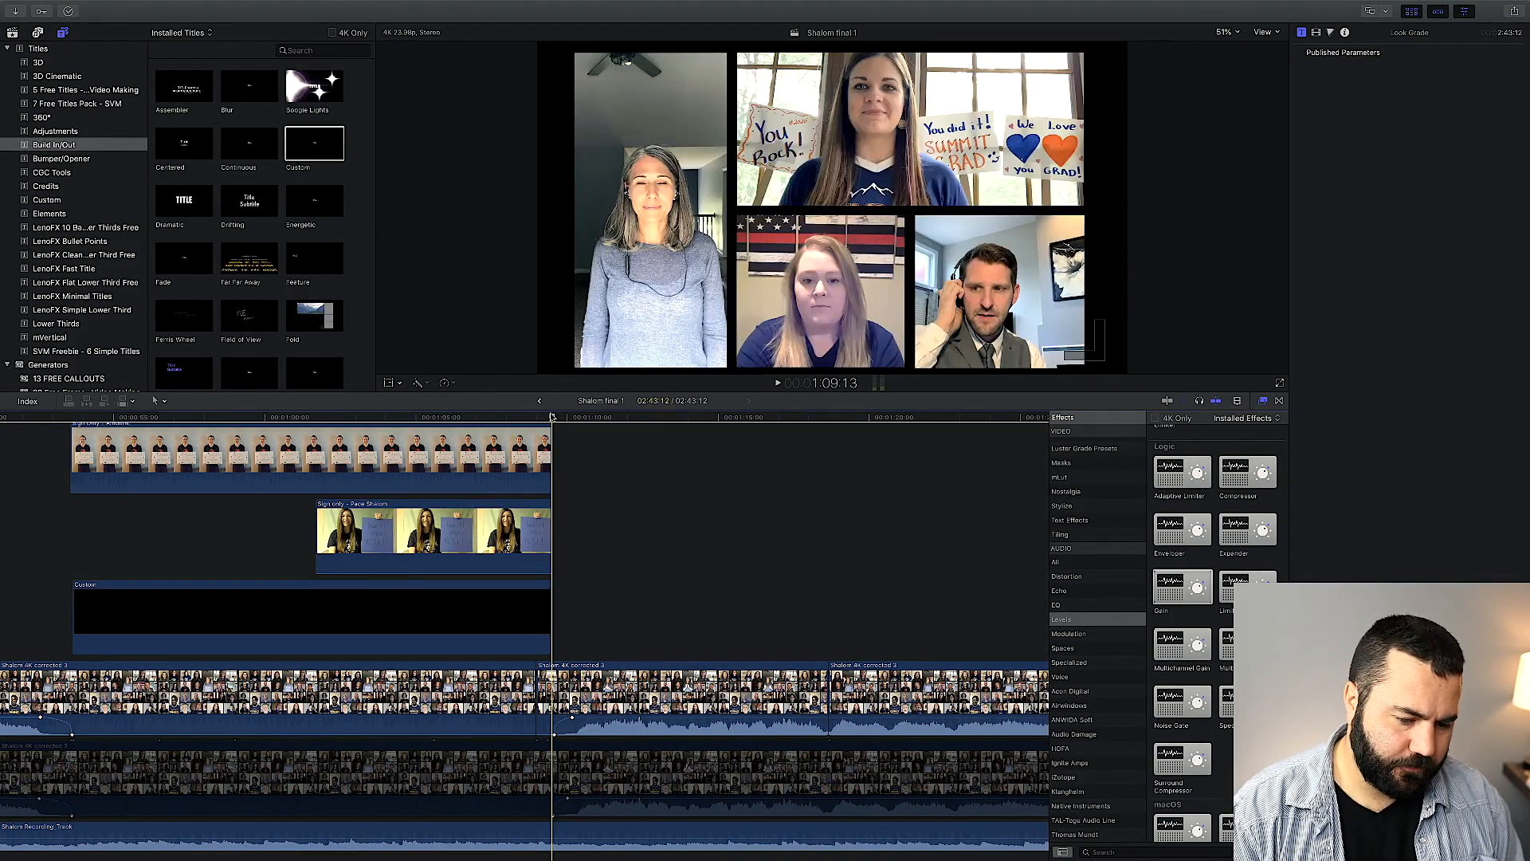
left_click_drag(552, 416, 828, 433)
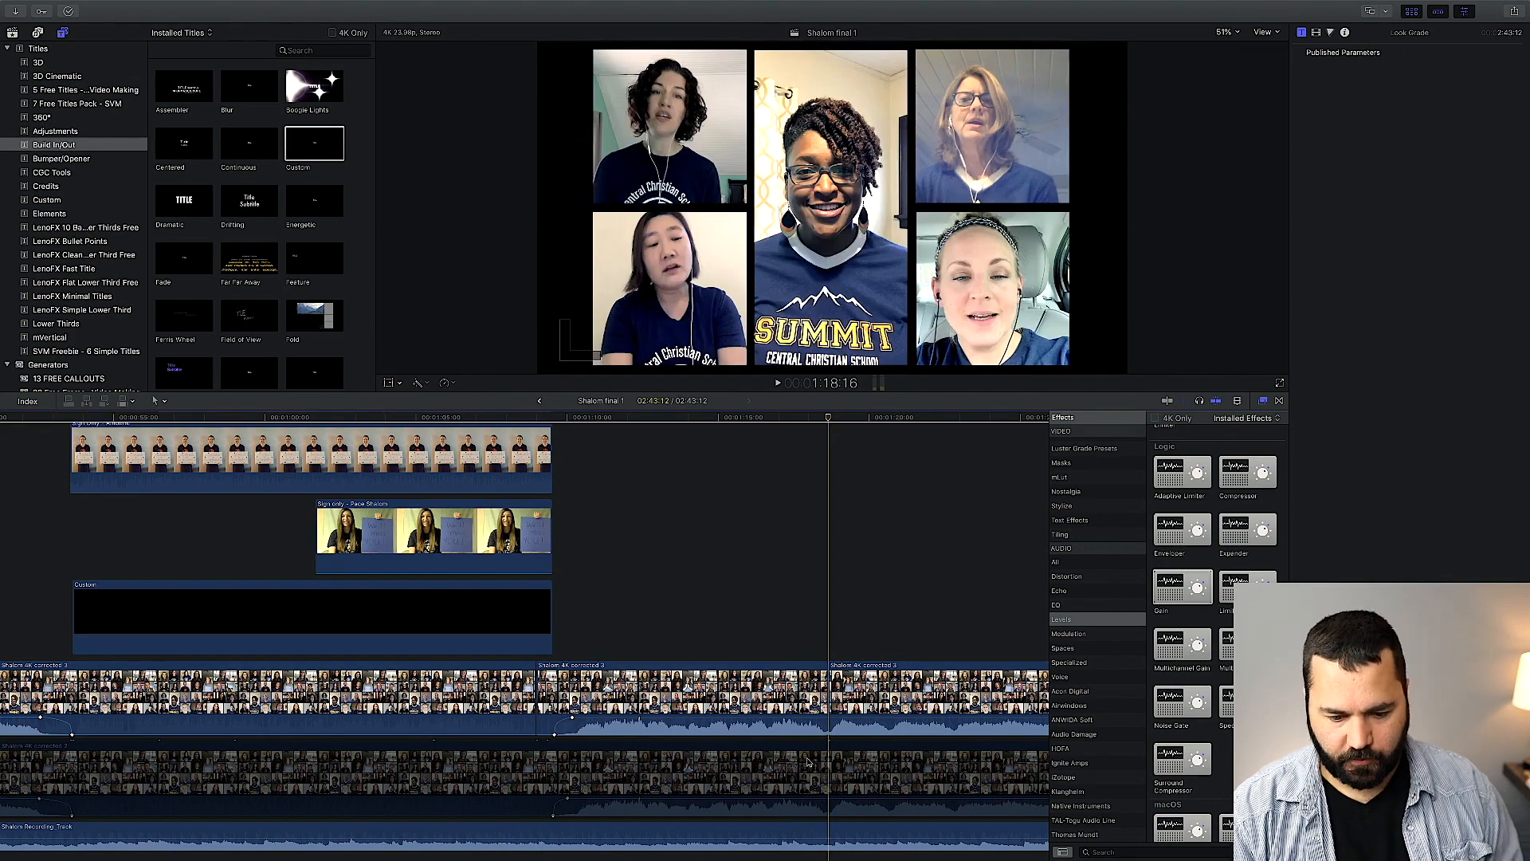
left_click(824, 702)
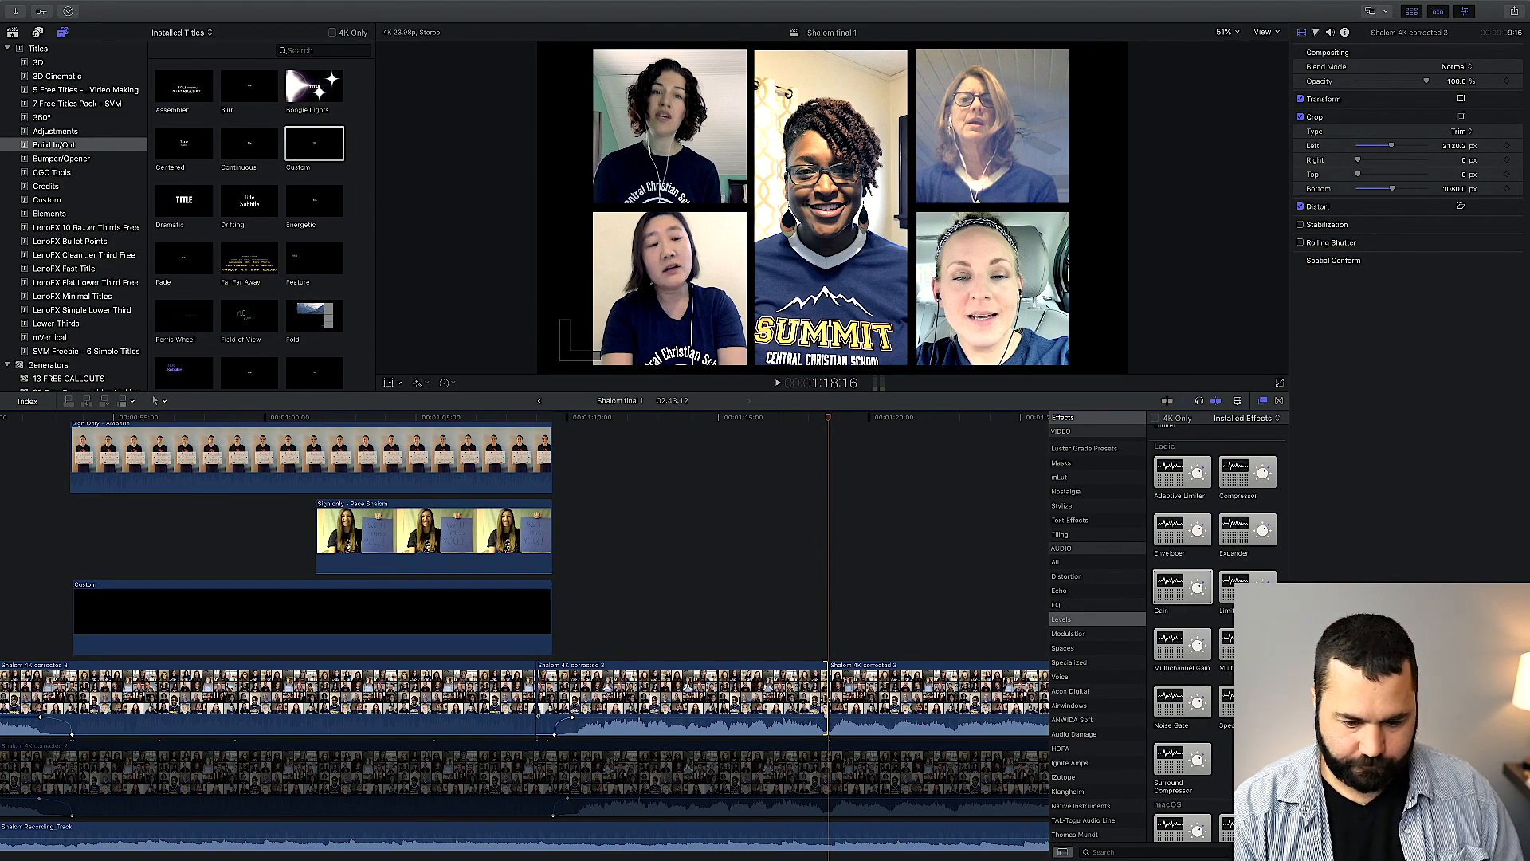
scroll(823, 702, "right", 5)
left_click(716, 432)
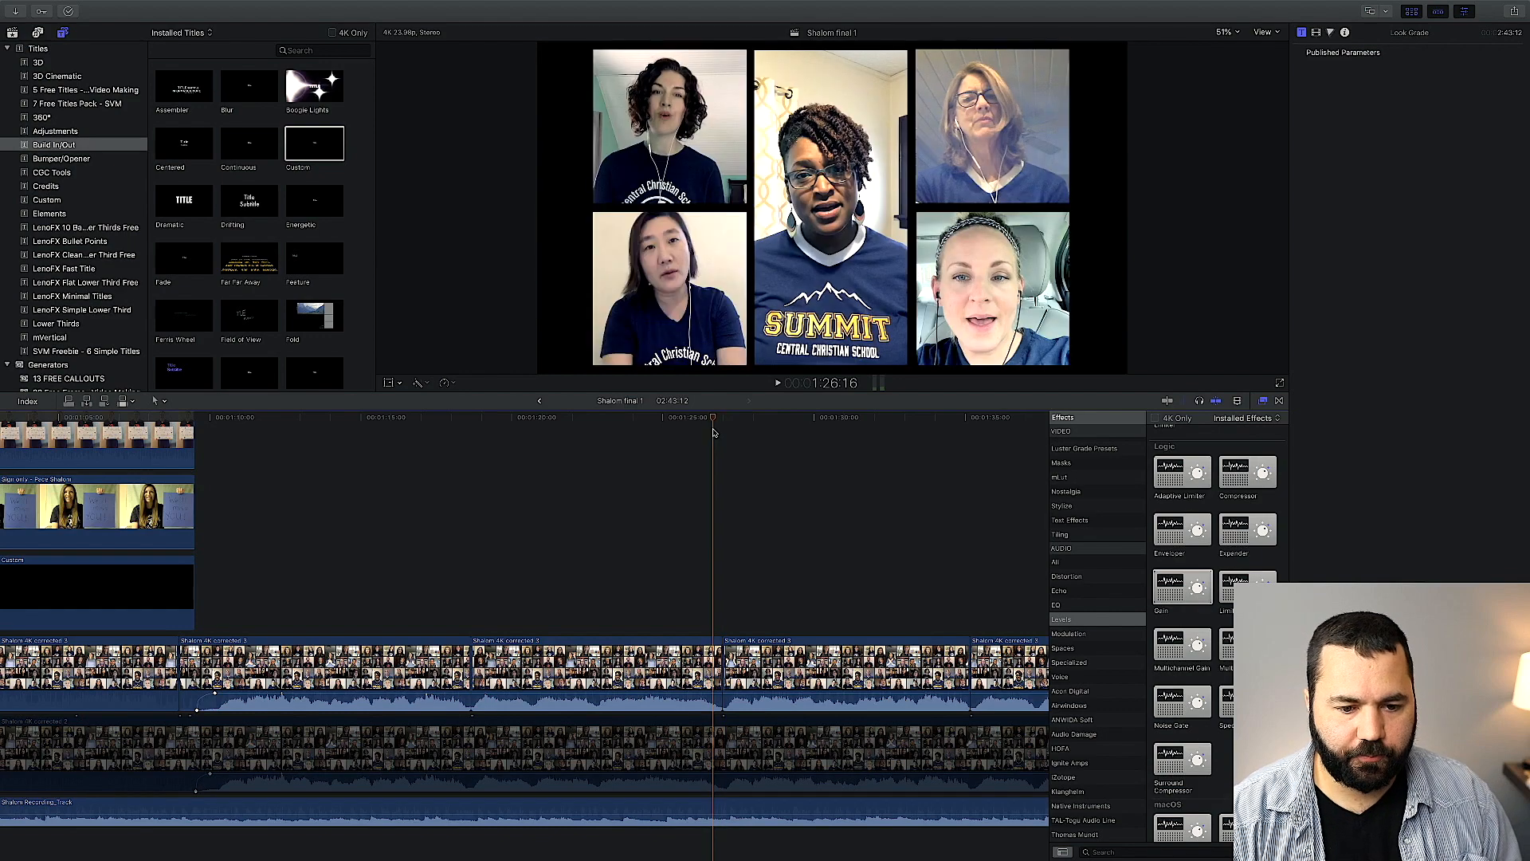
left_click(722, 432)
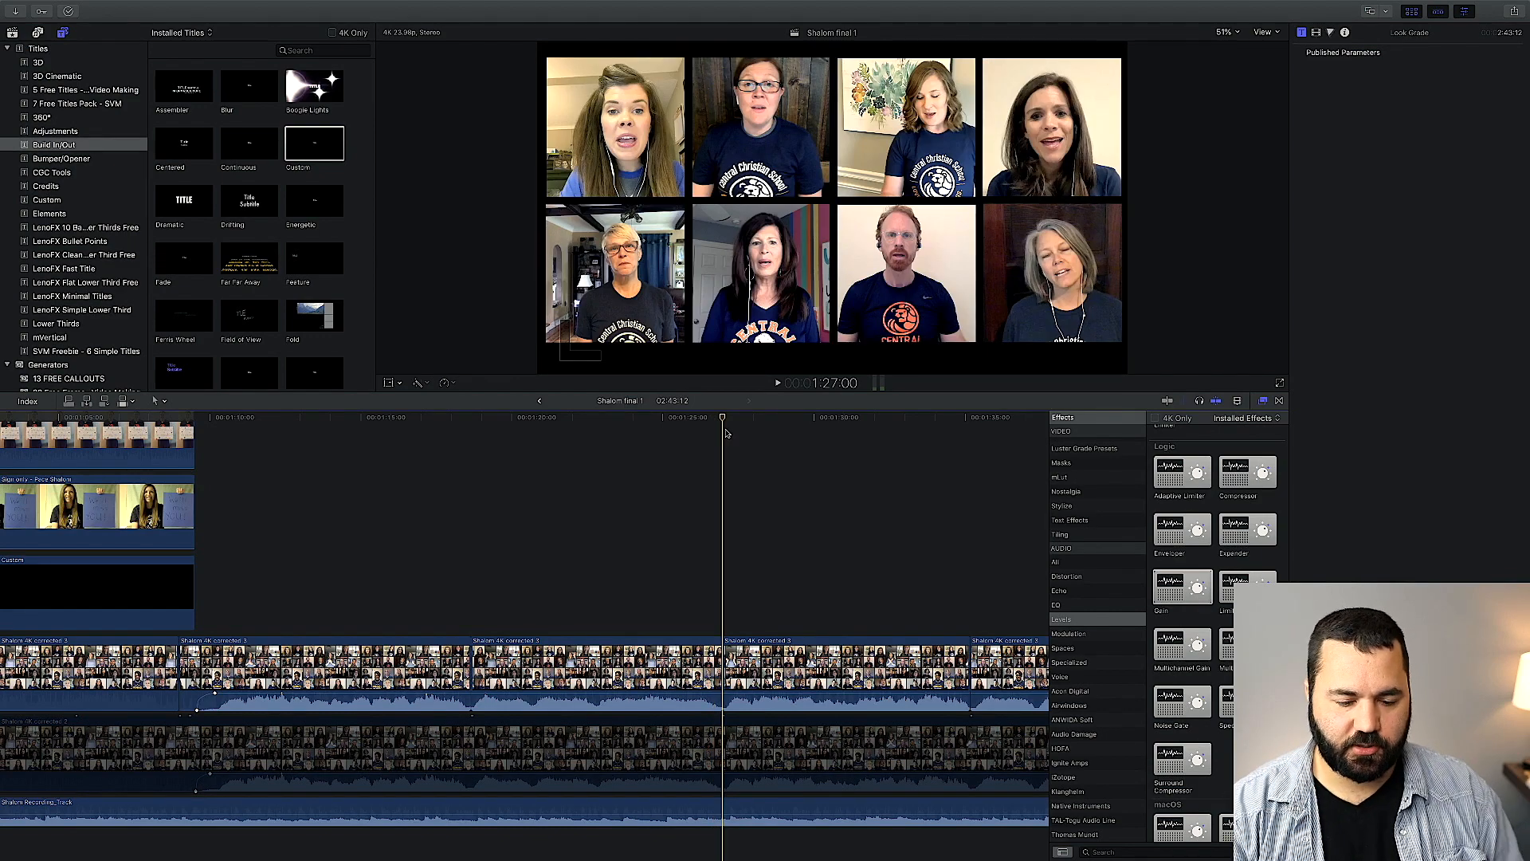
left_click(966, 425)
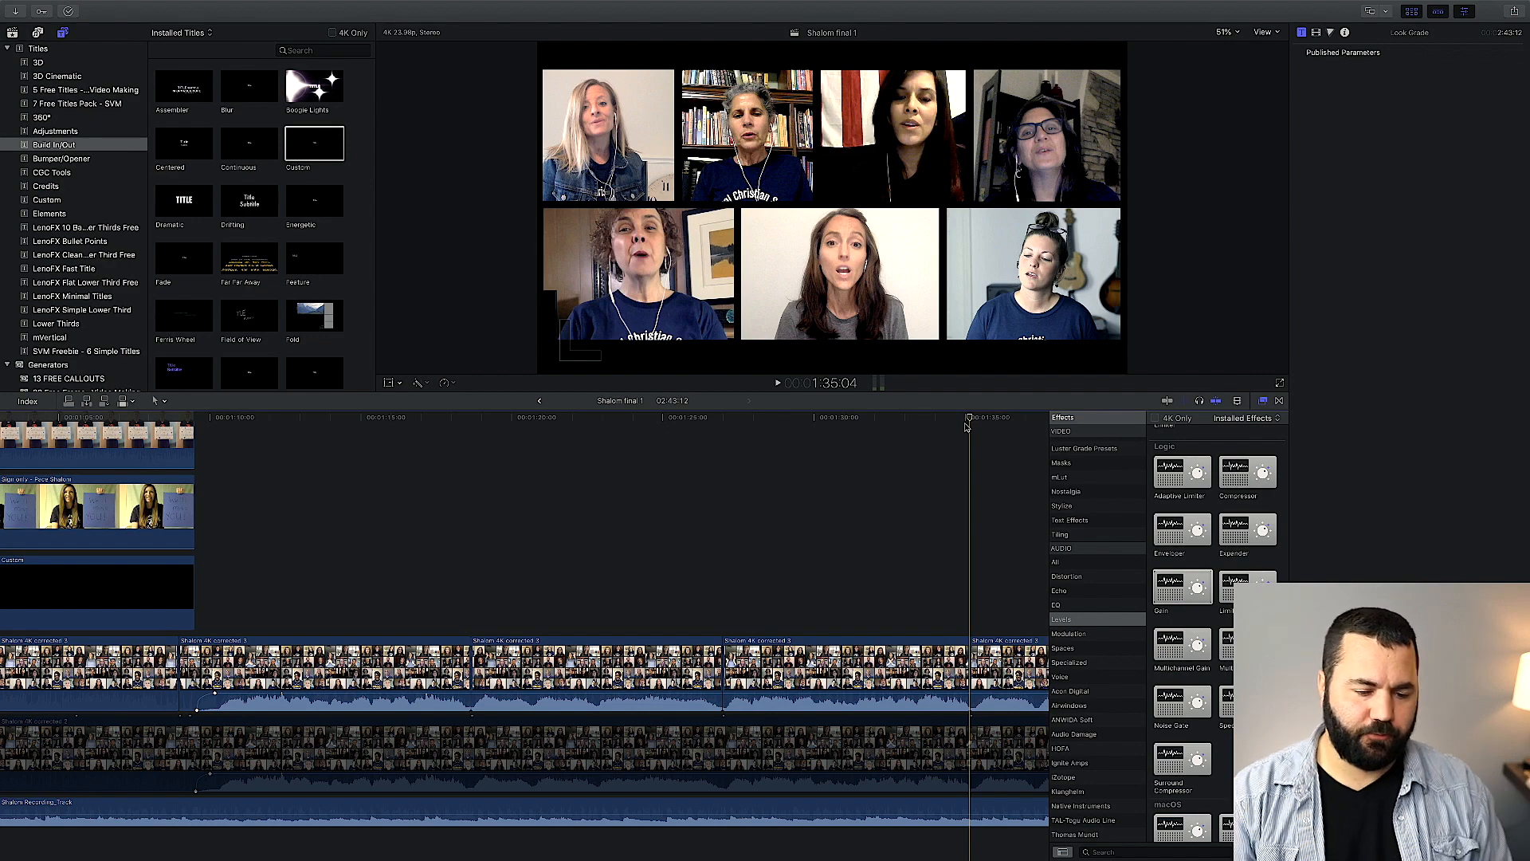
scroll(965, 427, "left", 2)
left_click(691, 633)
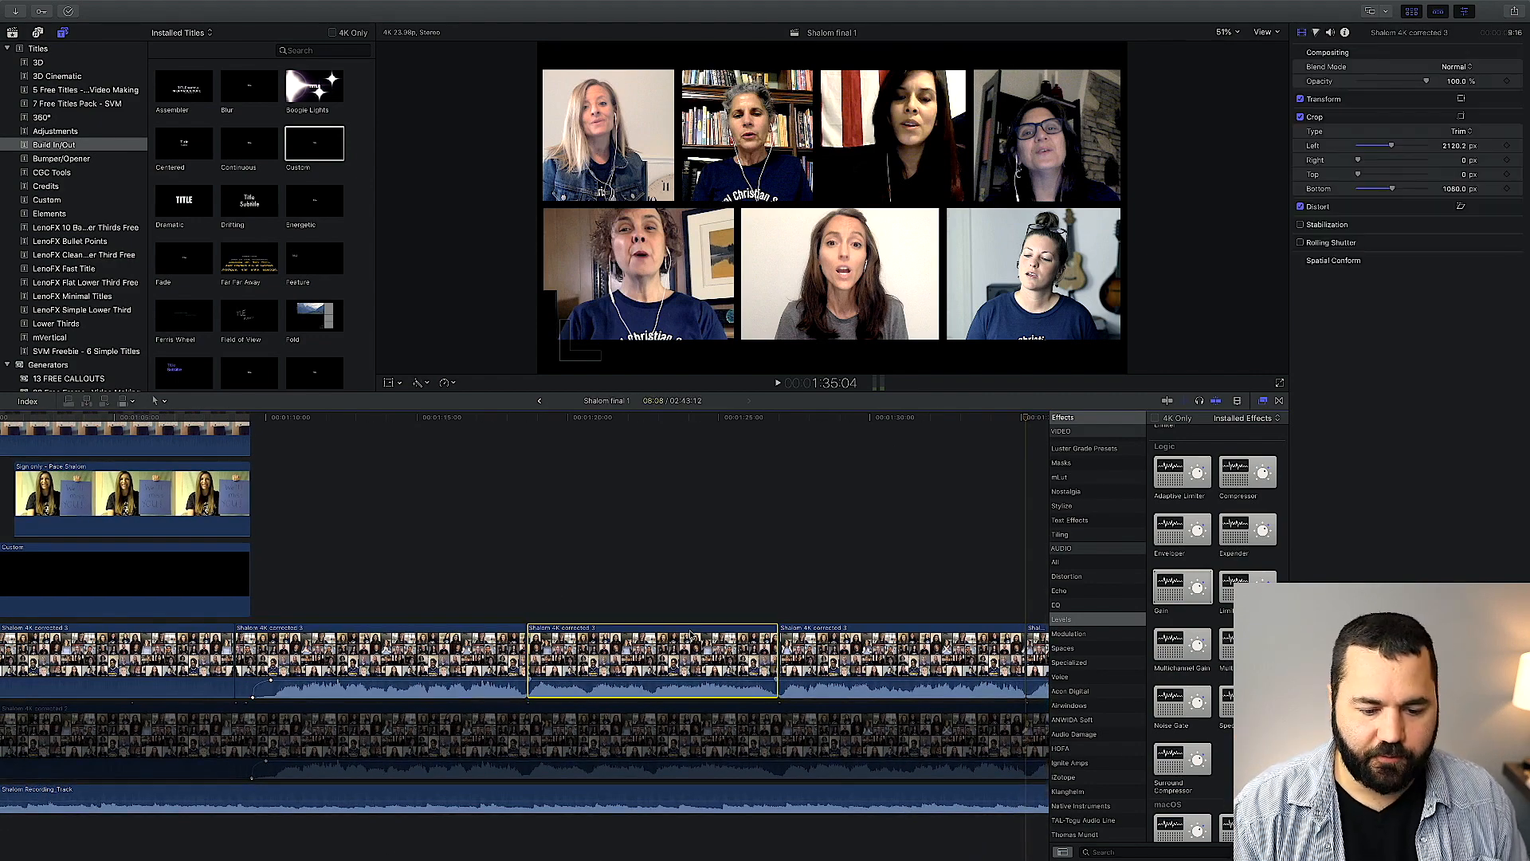
left_click(876, 635)
- Trim-crop the short wall clip around 50 s to the upper-left block of eight singers, with right 1714.4 and bottom 1081.0
scroll(876, 635, "right", 4)
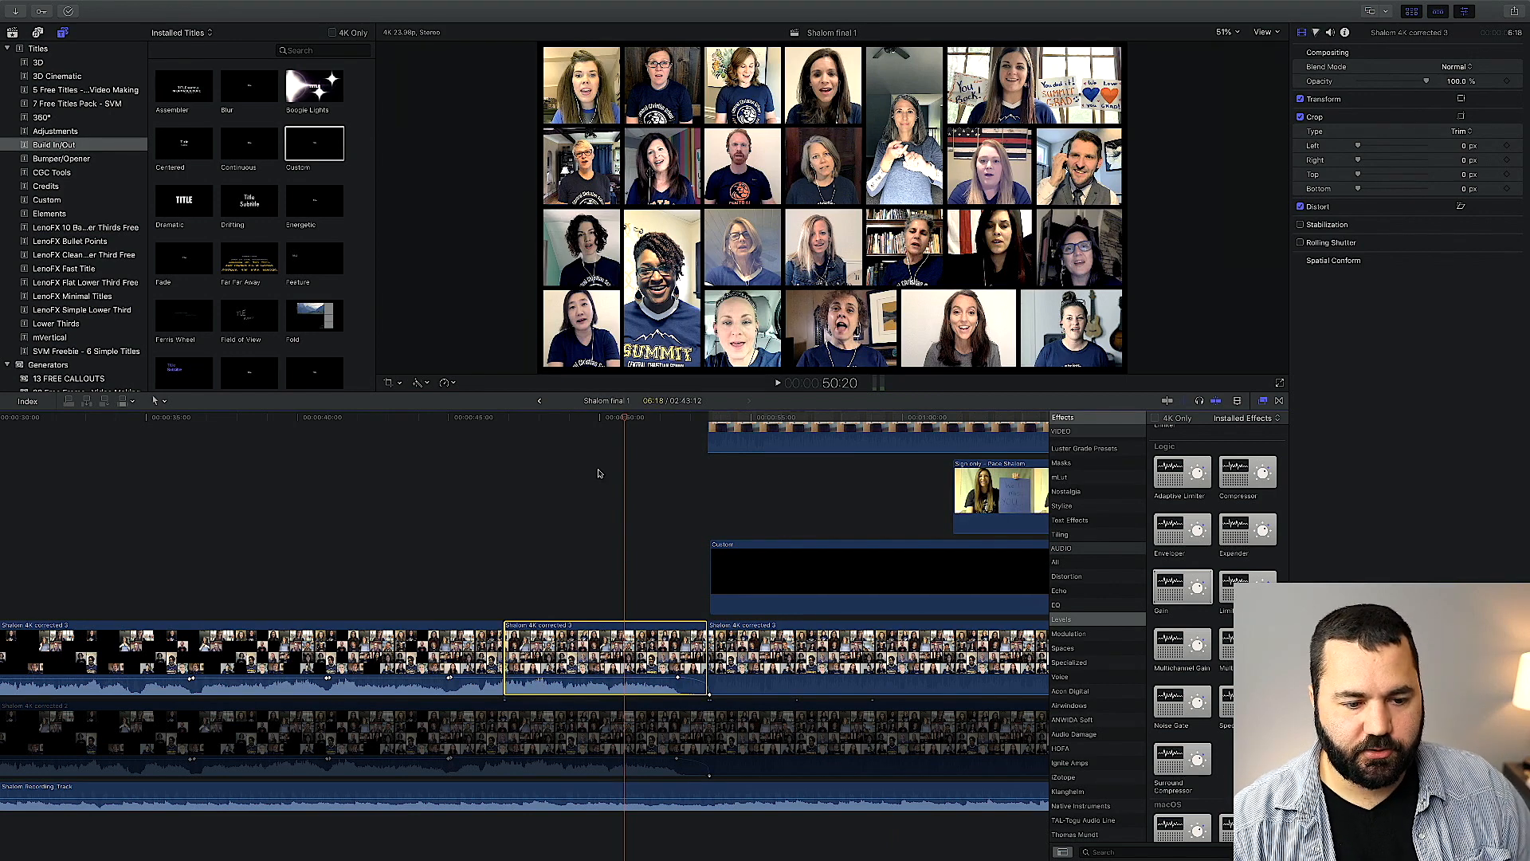
left_click(398, 384)
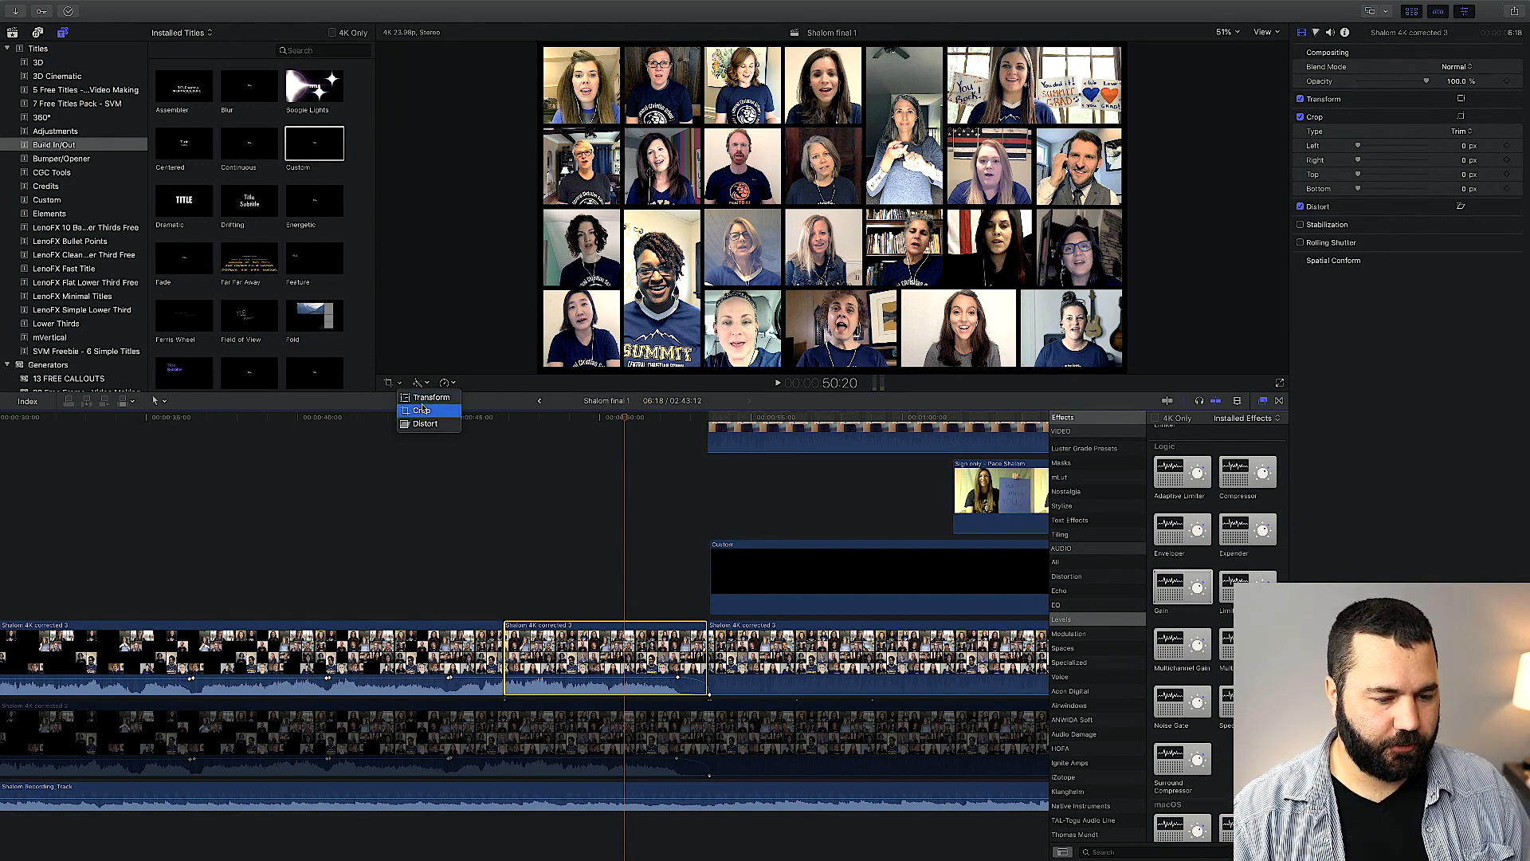
left_click(422, 411)
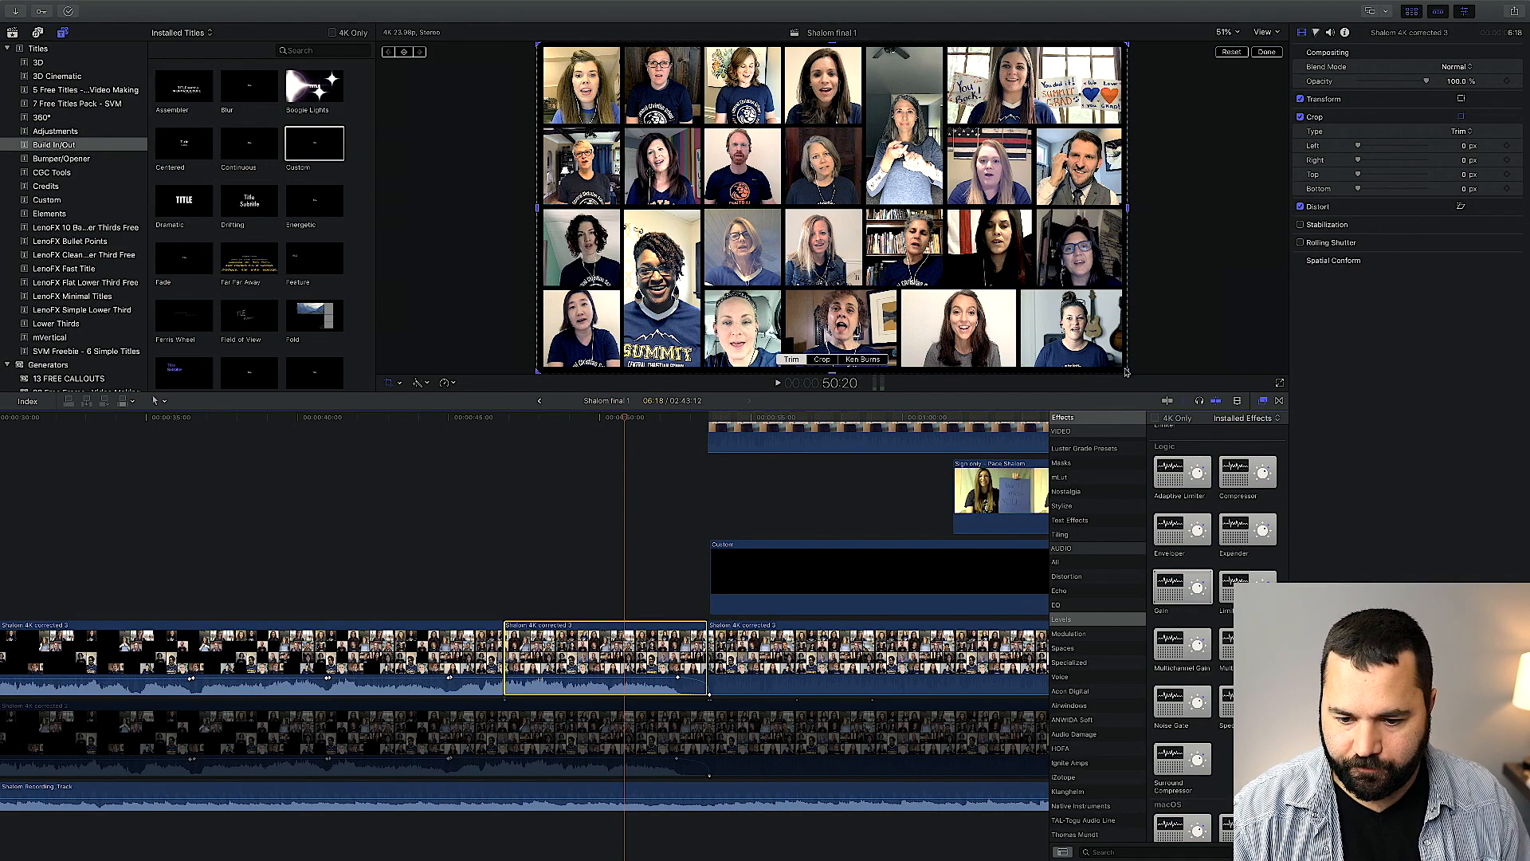
left_click_drag(1129, 372, 864, 207)
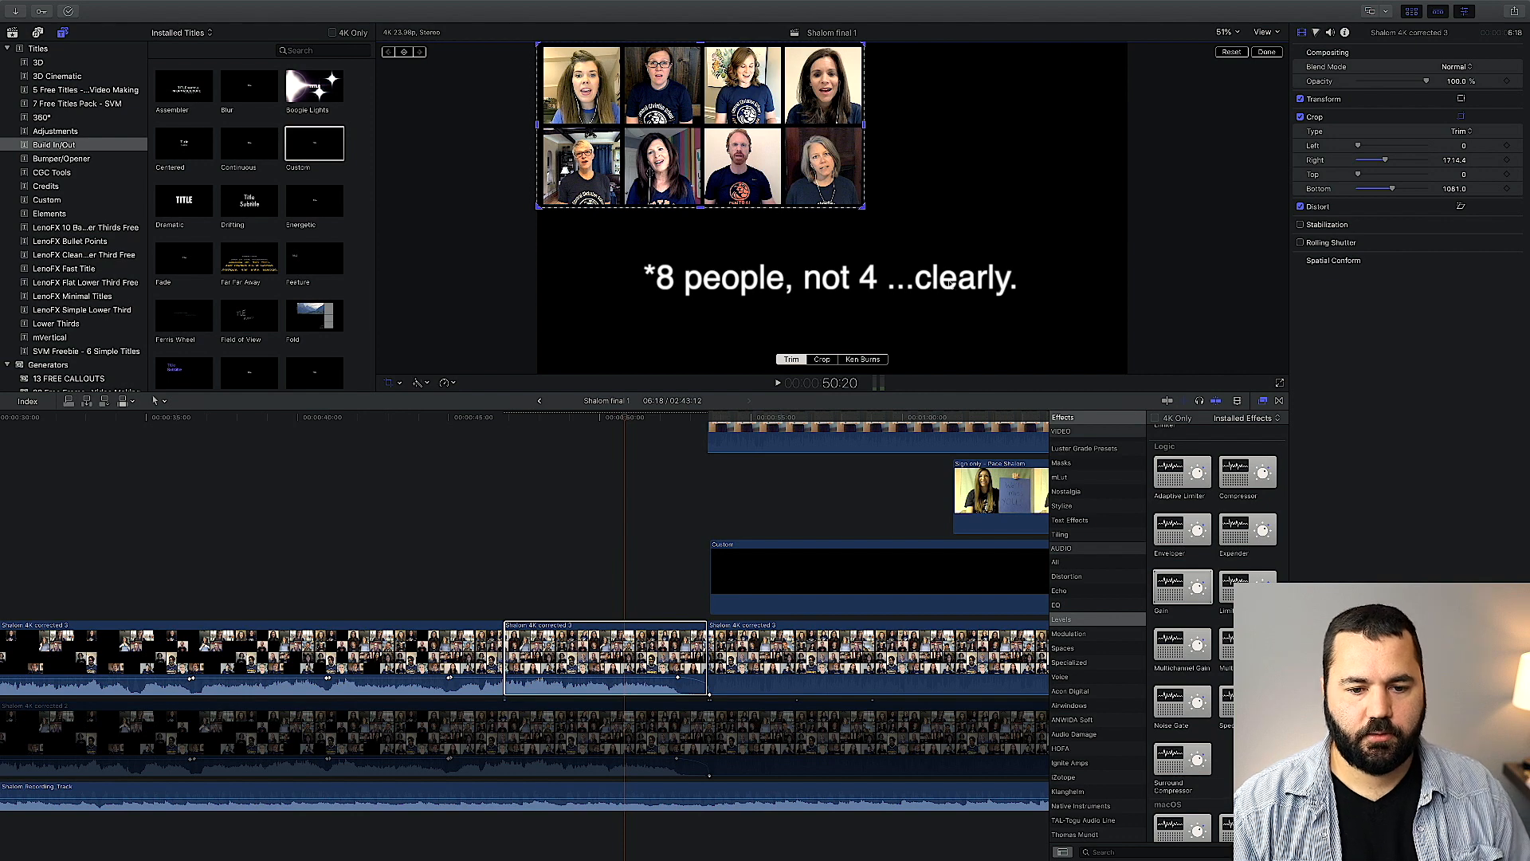
left_click(1266, 52)
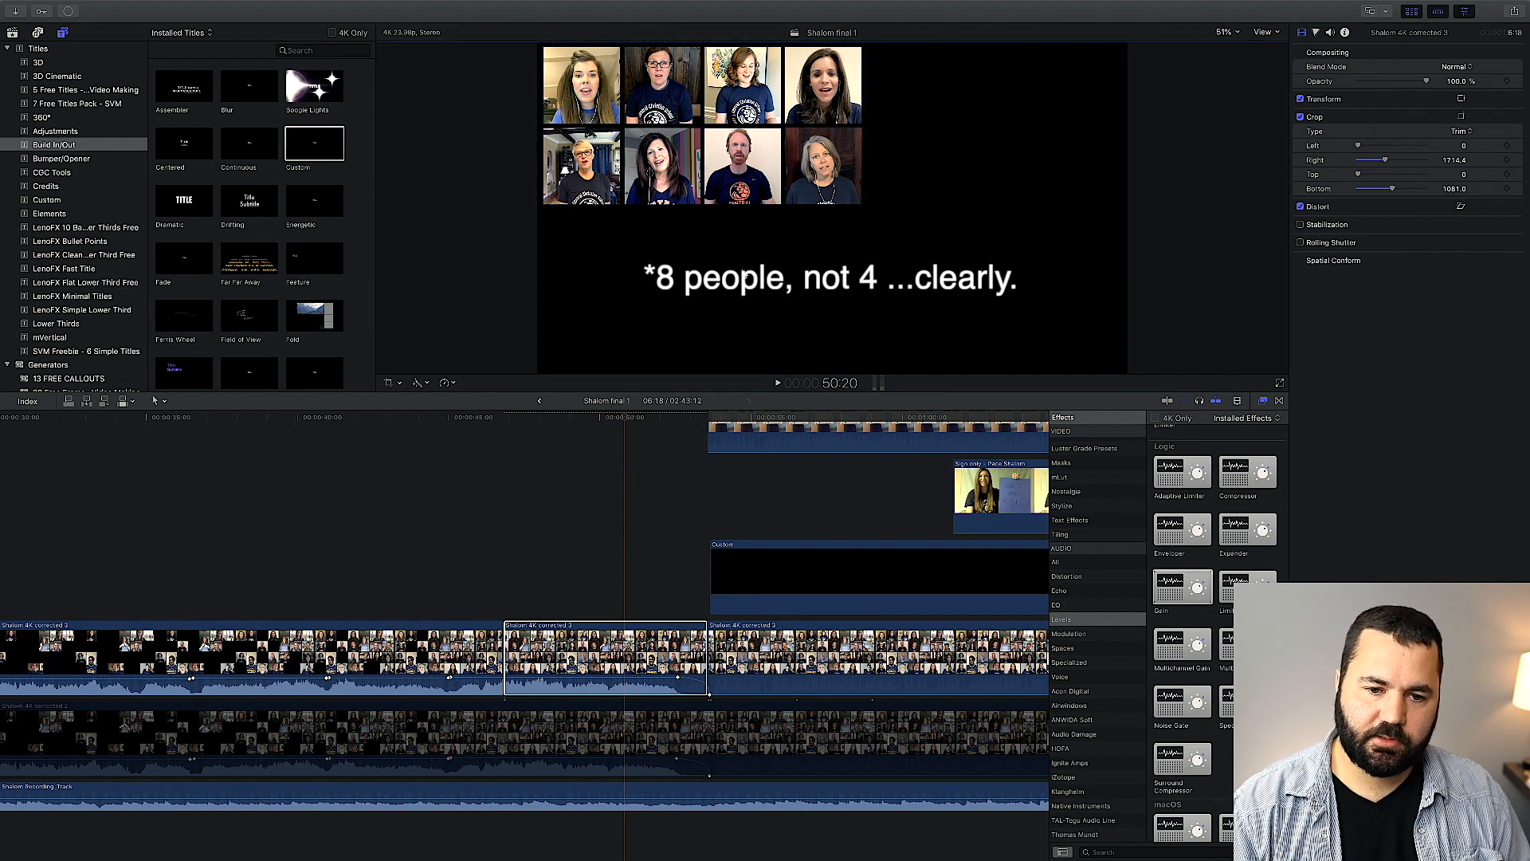
- Transform the cropped eight-singer clip by moving it toward the frame's centre and enlarging it to nearly fill the frame
left_click(404, 385)
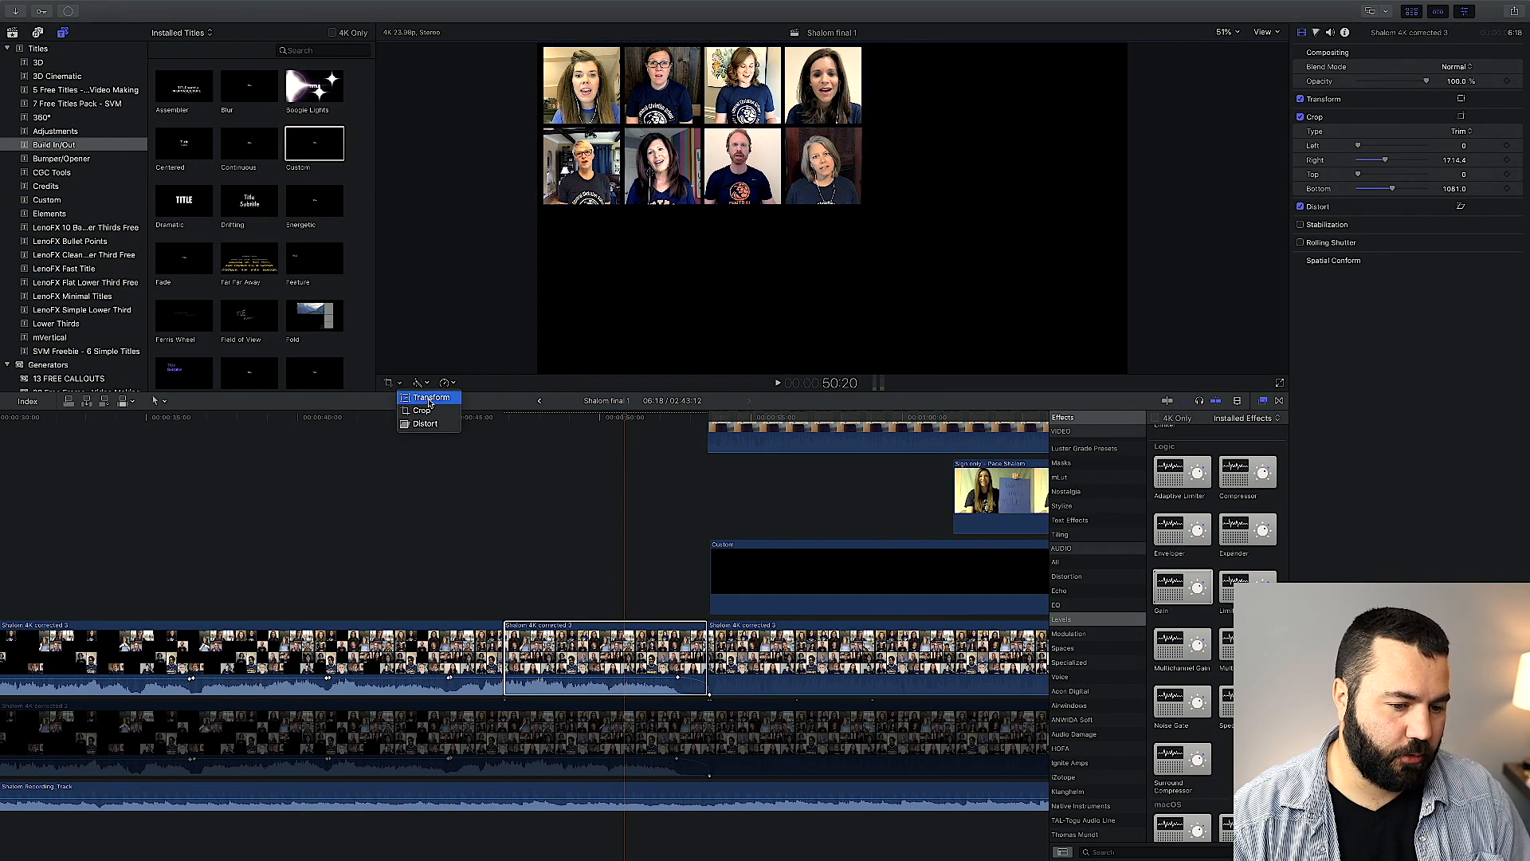
left_click(424, 394)
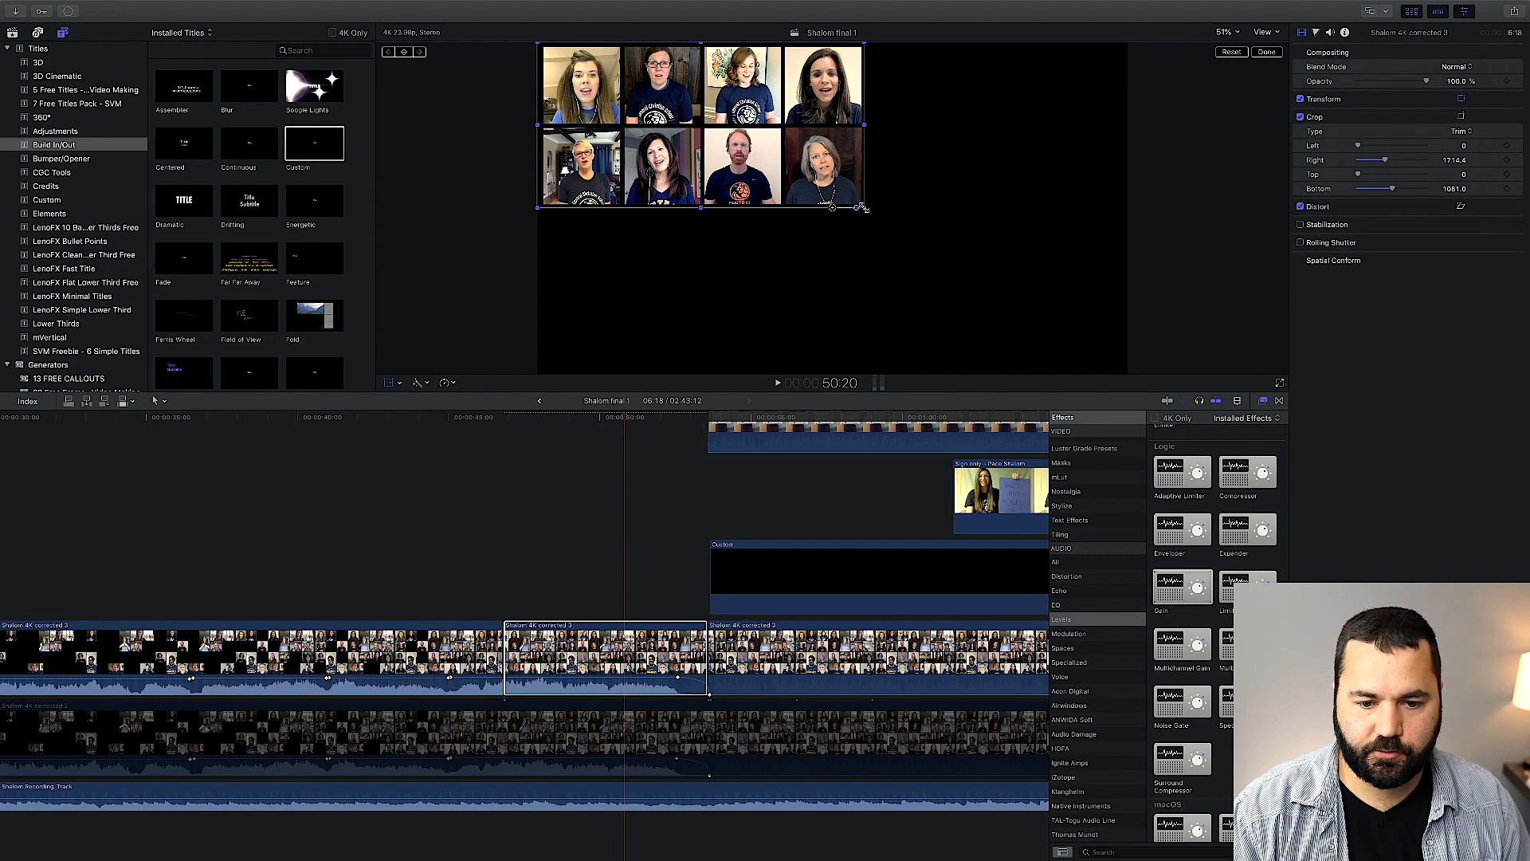
left_click_drag(864, 208, 888, 229)
left_click_drag(832, 207, 969, 320)
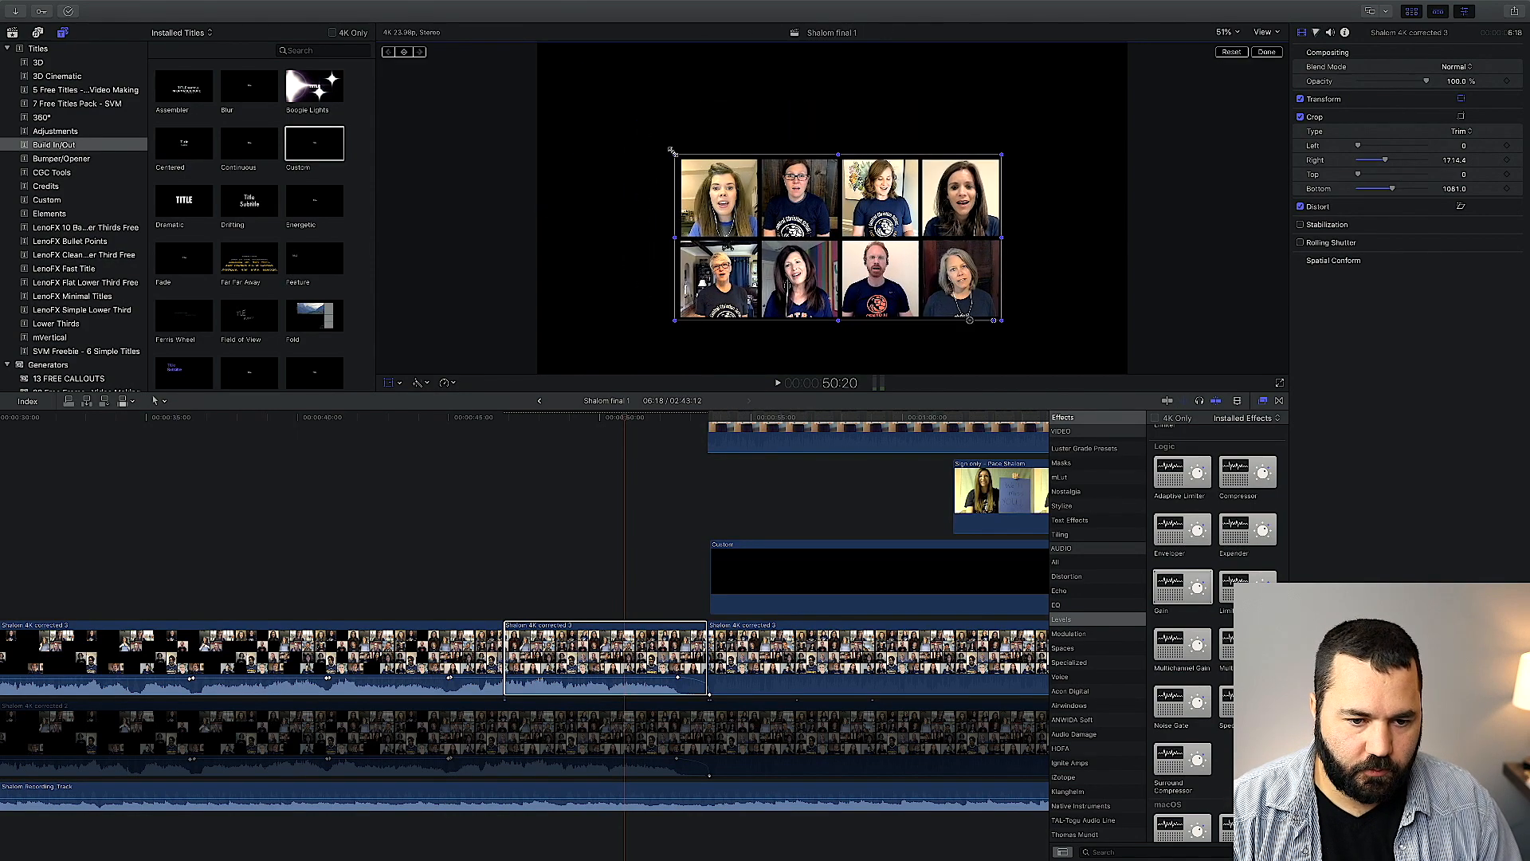
left_click_drag(671, 150, 550, 59)
left_click(1267, 52)
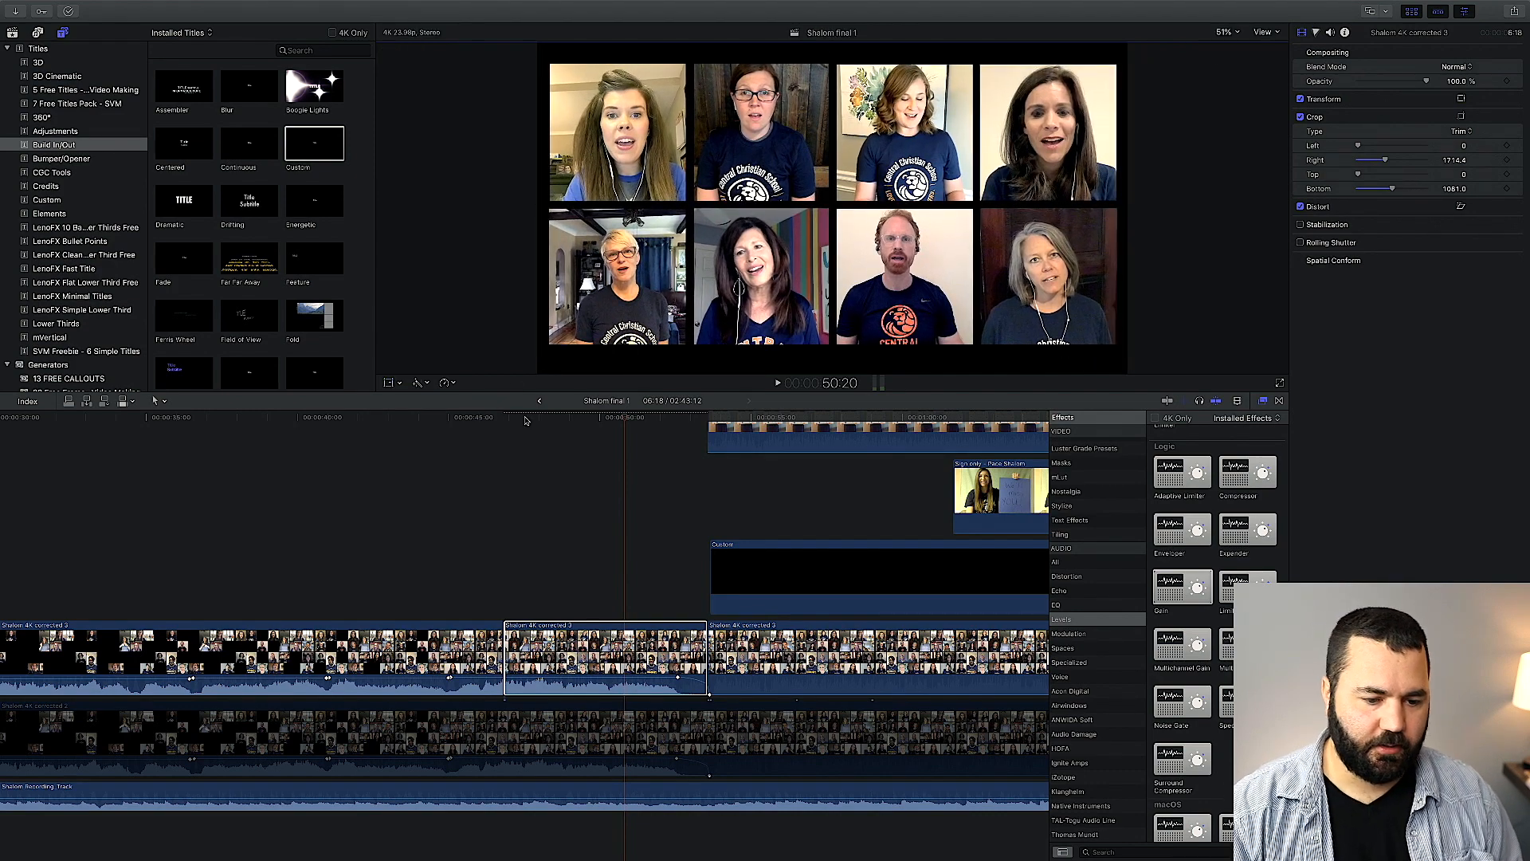
- Play the project from about 45 s to check the cut into the eight-singer close-up
left_click(483, 417)
left_click(469, 417)
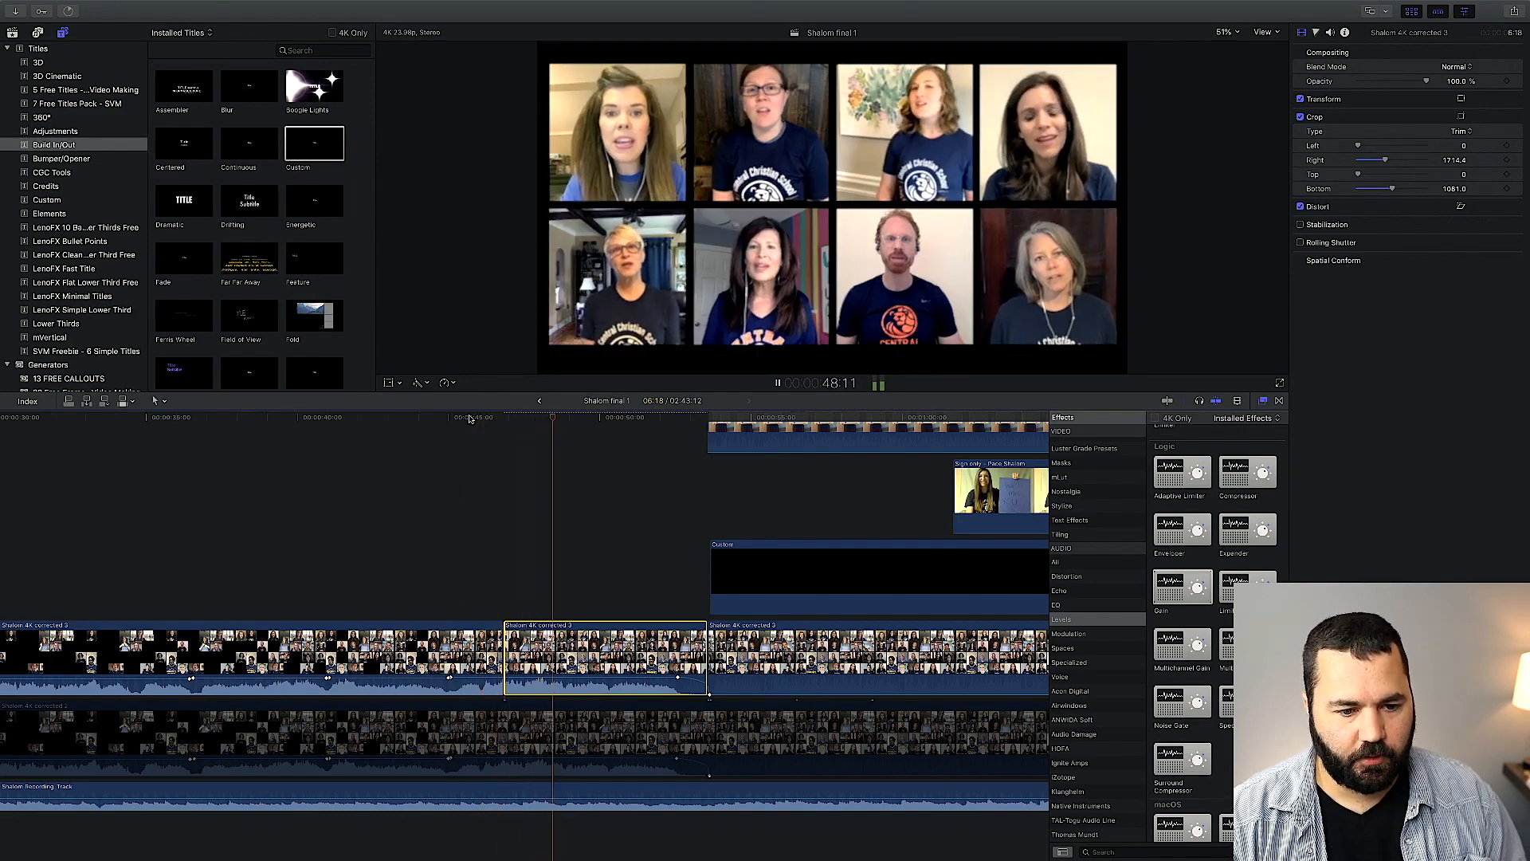
- Review the close-up segments after the eight-singer crop, playing from about 1:17 and 1:25 and checking the group at 1:36
key("space")
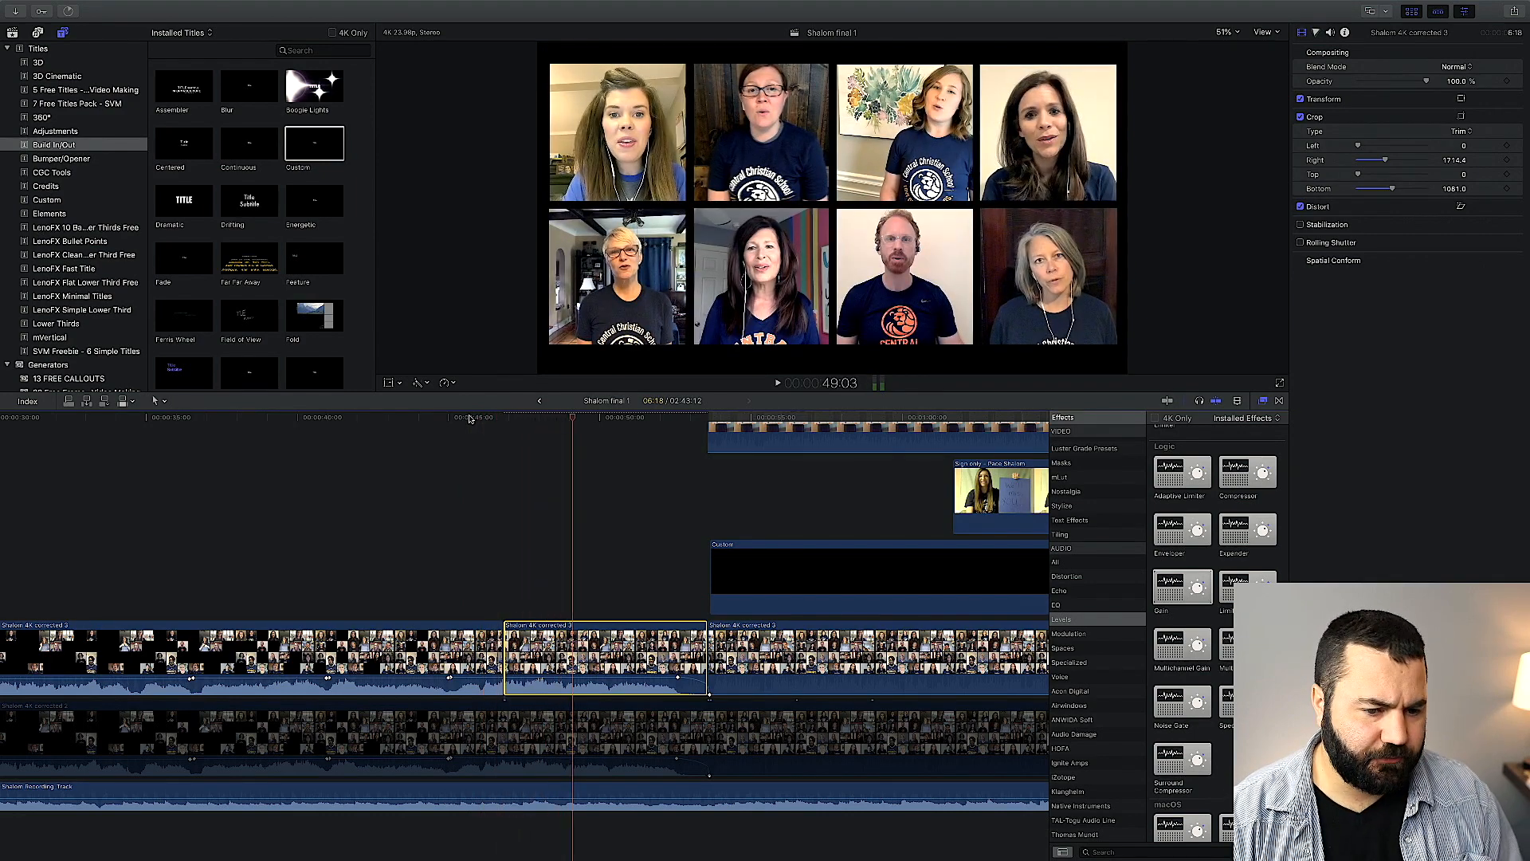
scroll(468, 419, "right", 10)
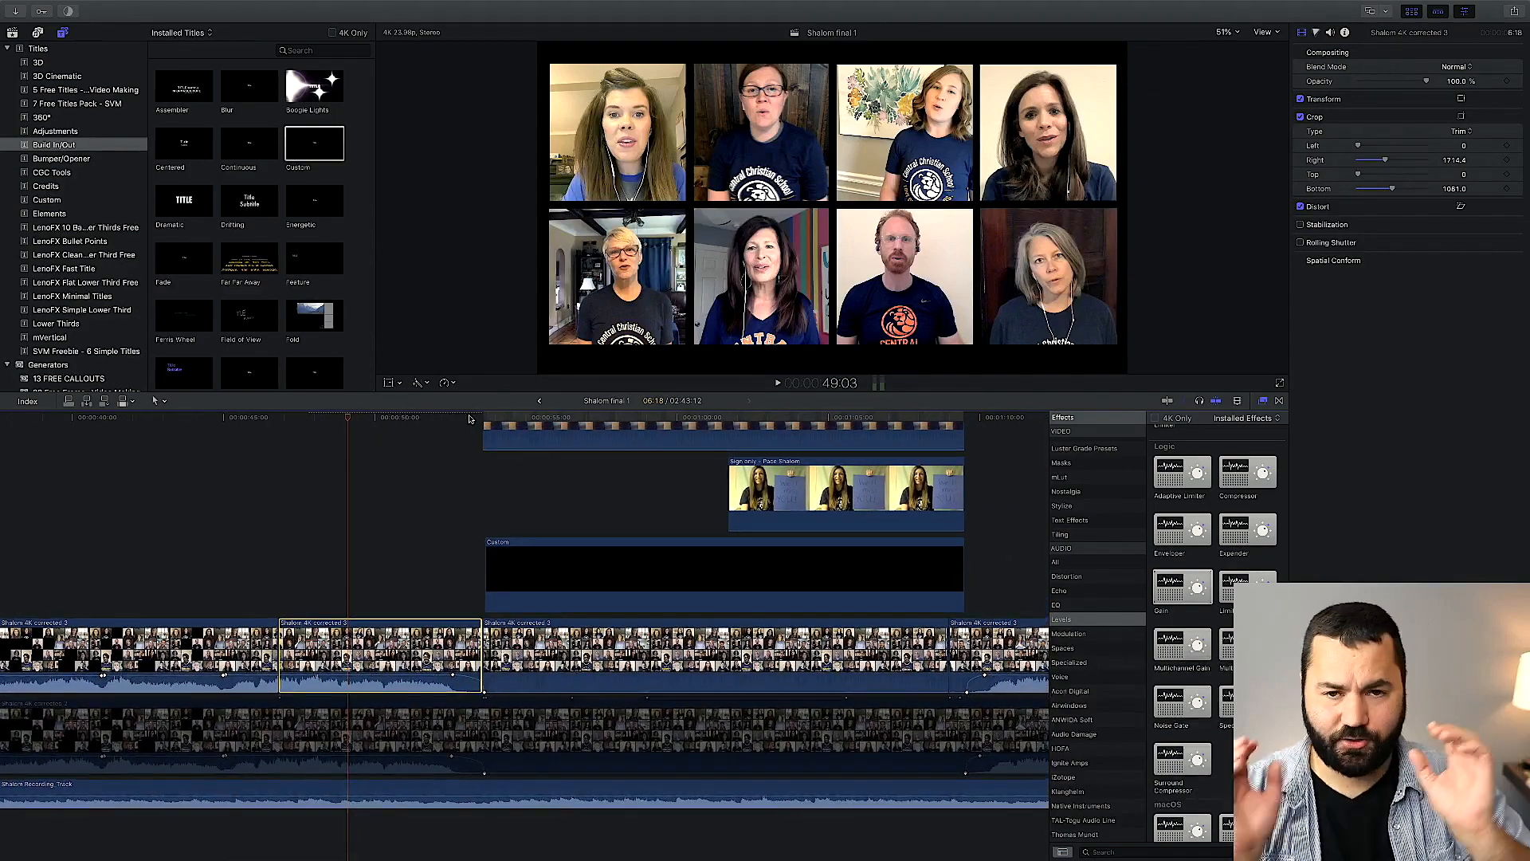
scroll(468, 418, "right", 20)
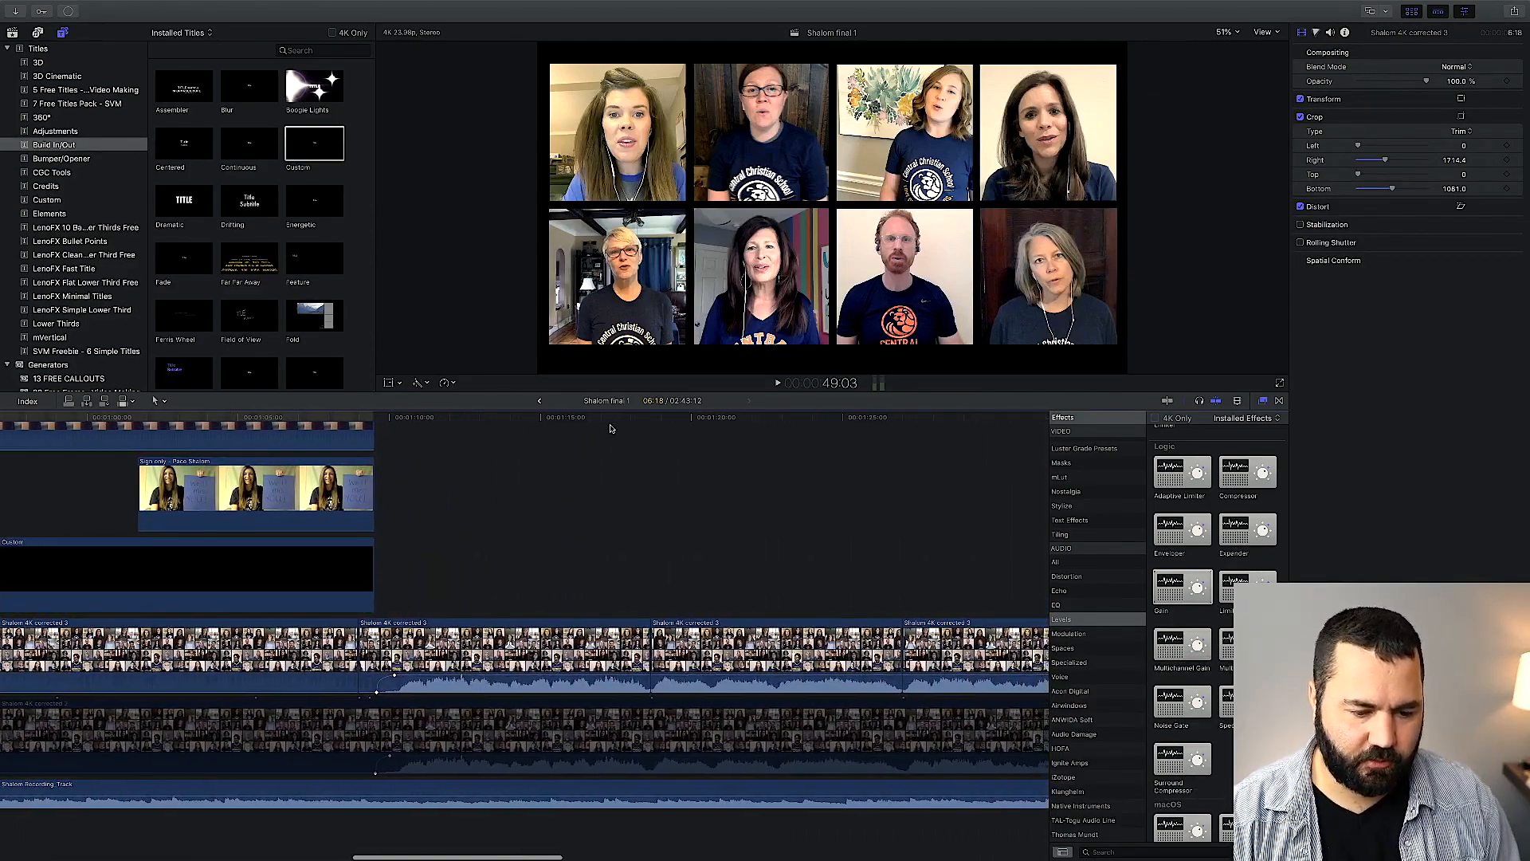
left_click(612, 418)
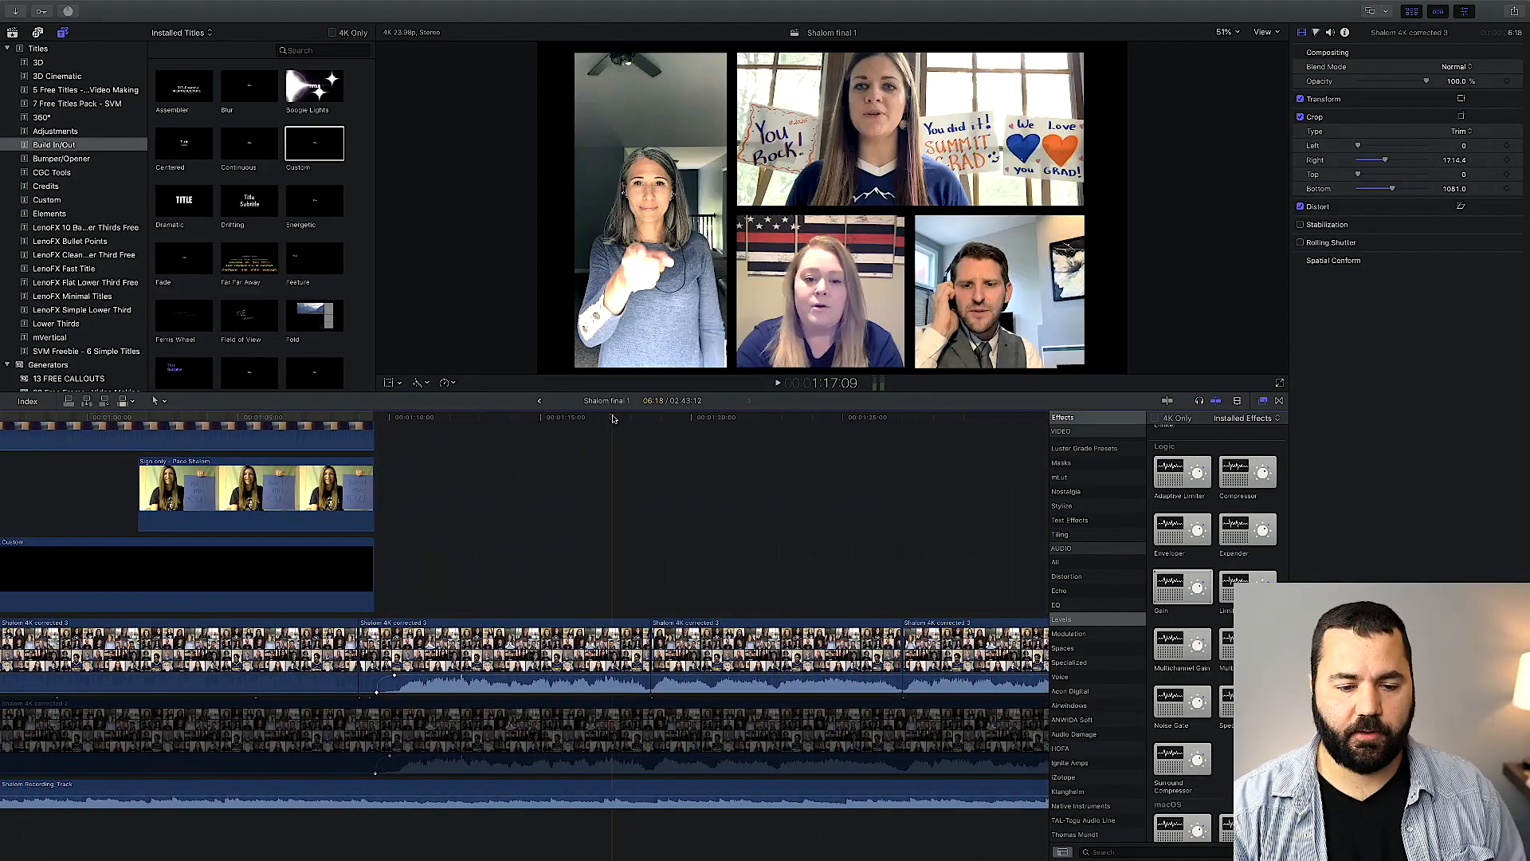
key("space")
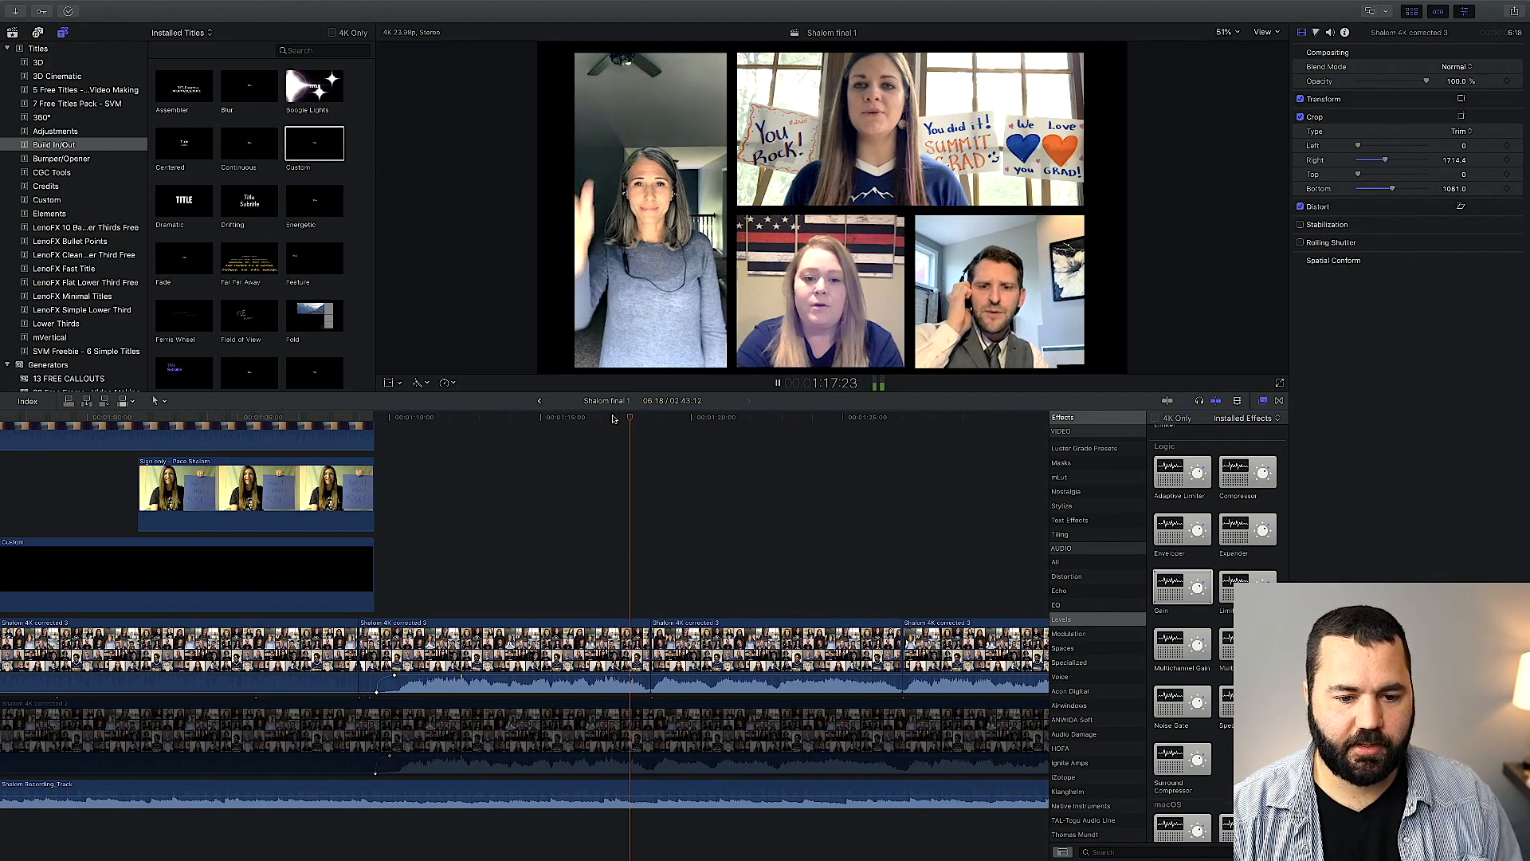
scroll(678, 420, "right", 5)
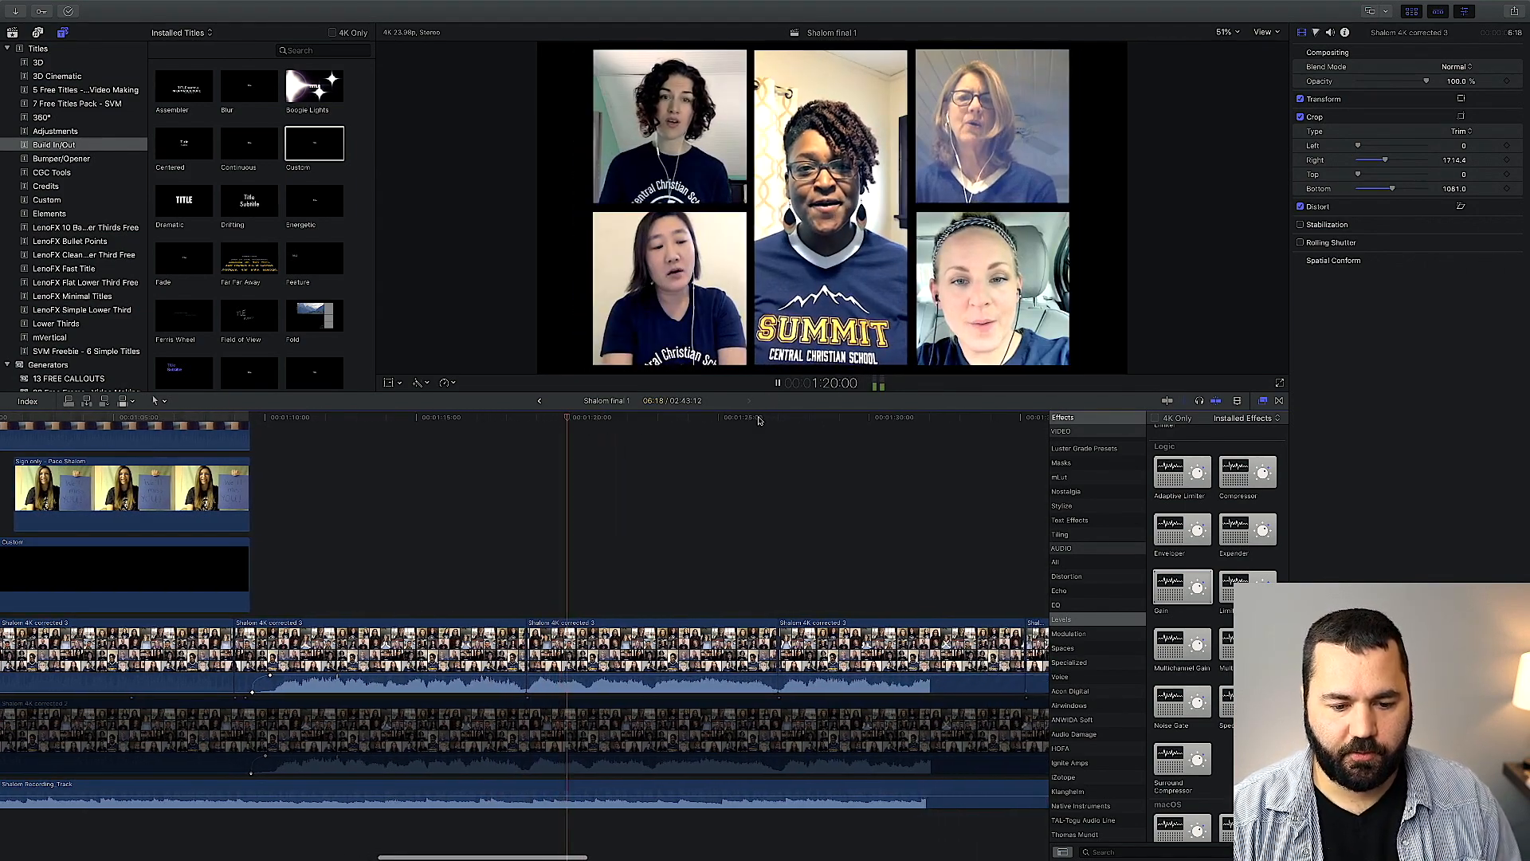
left_click(744, 419)
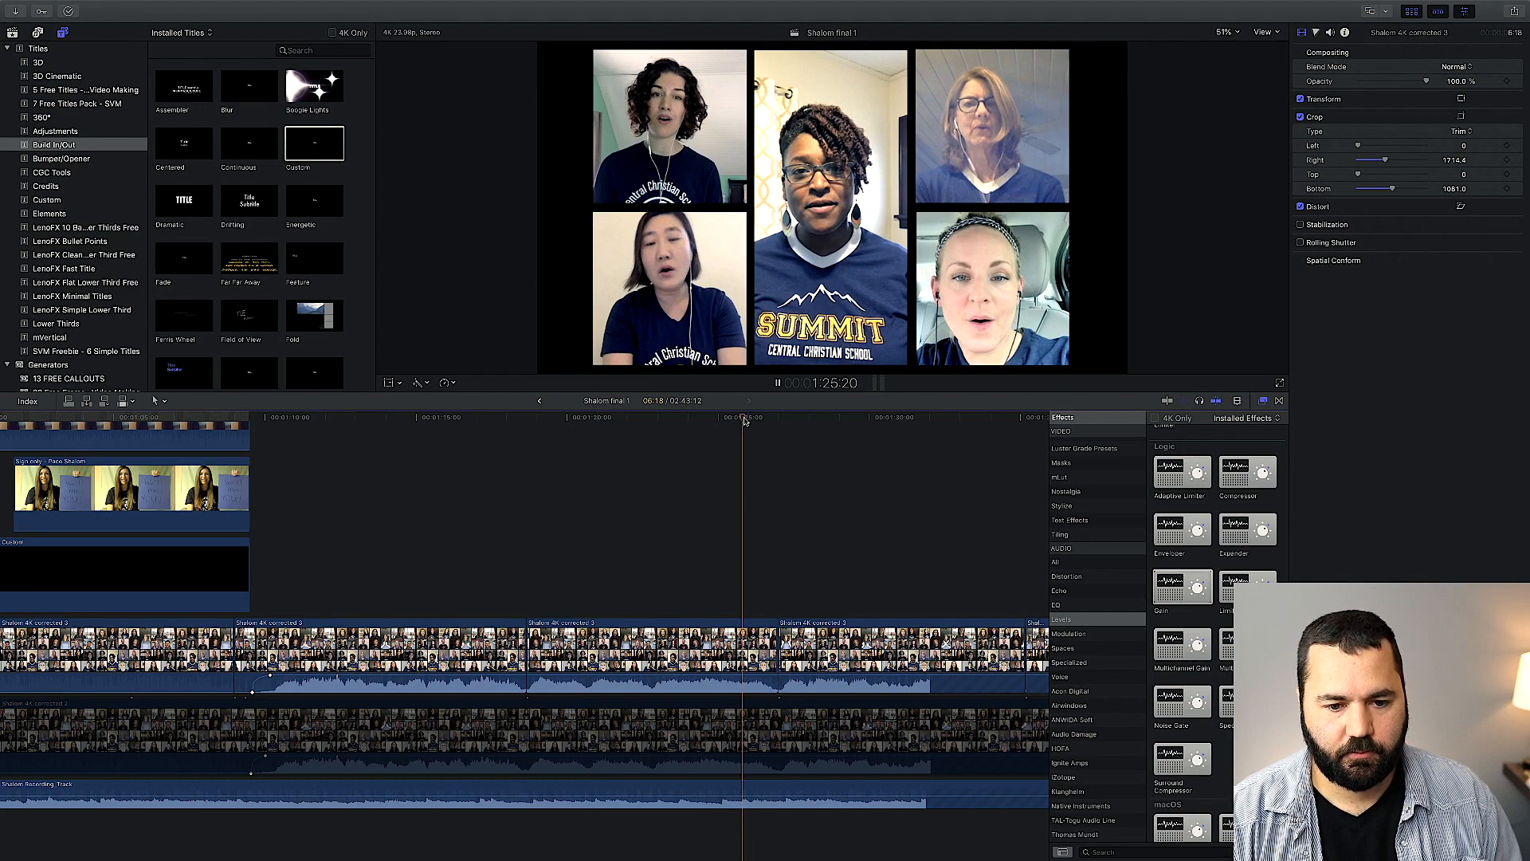
scroll(743, 420, "right", 15)
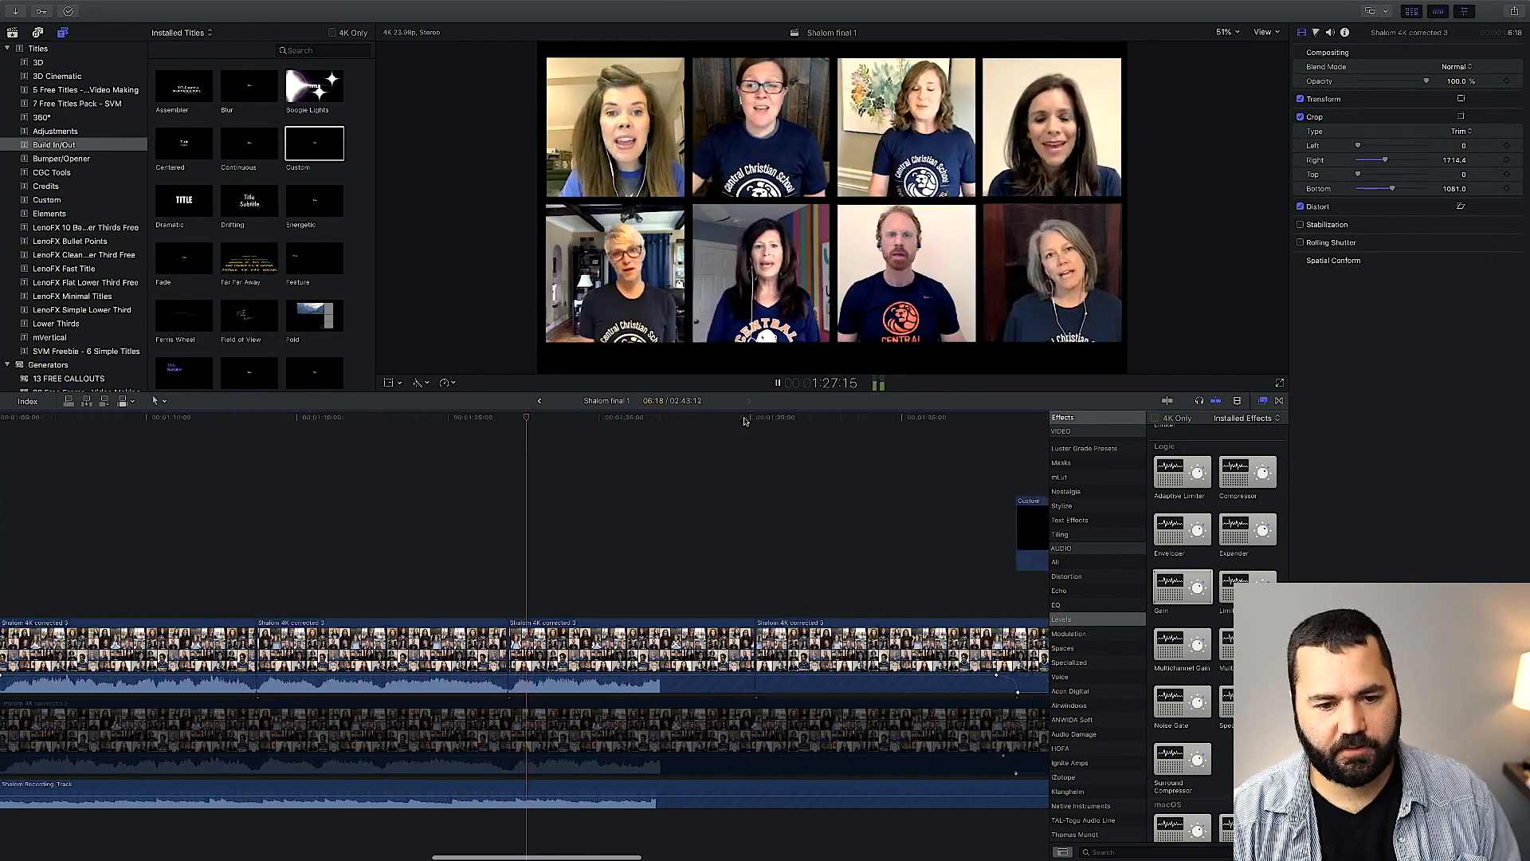
key("space")
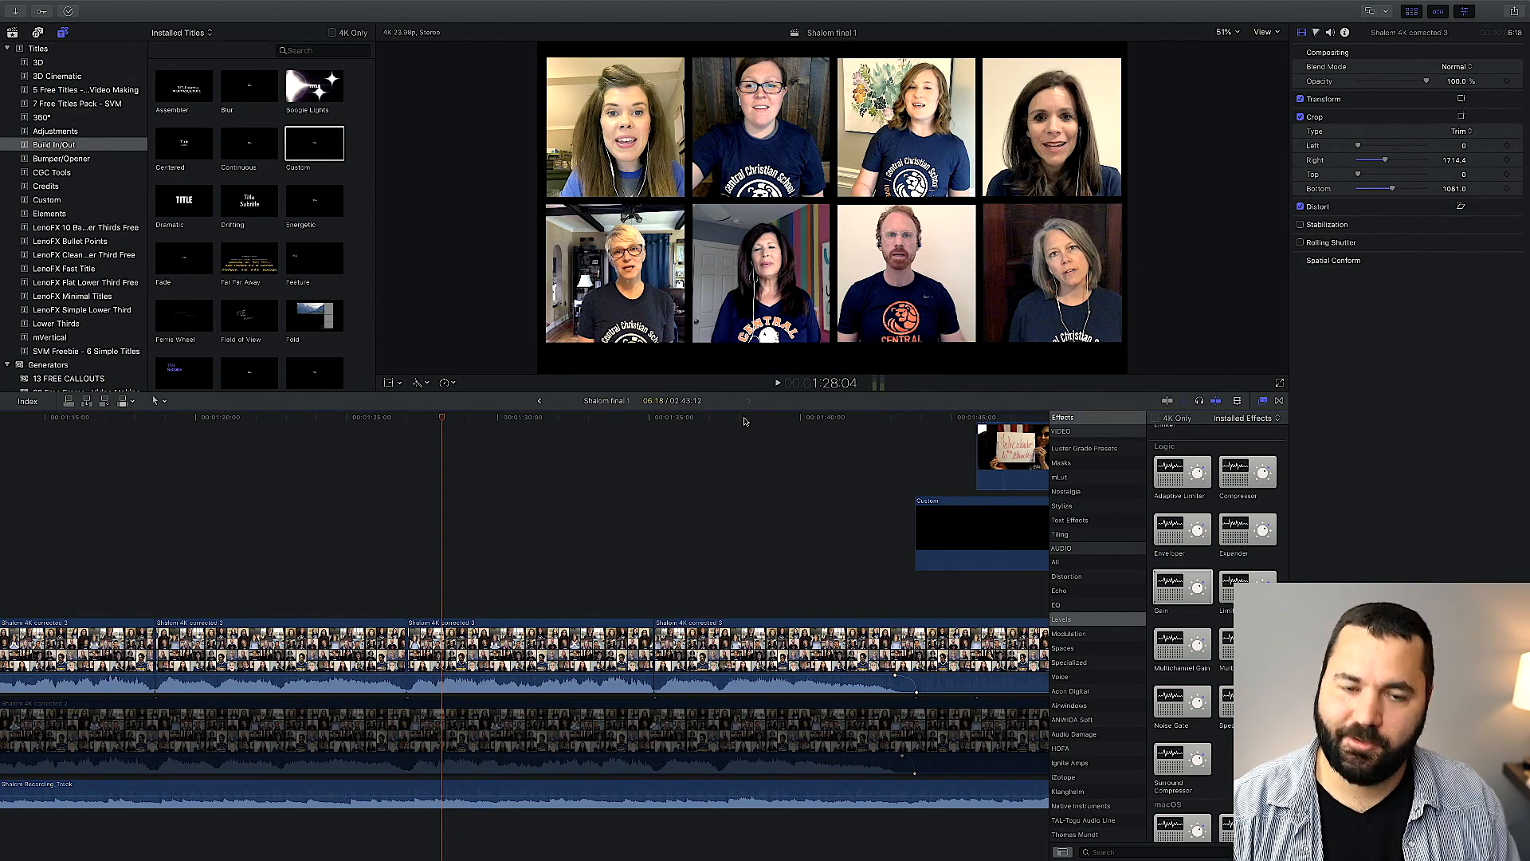
scroll(745, 422, "right", 10)
left_click(437, 420)
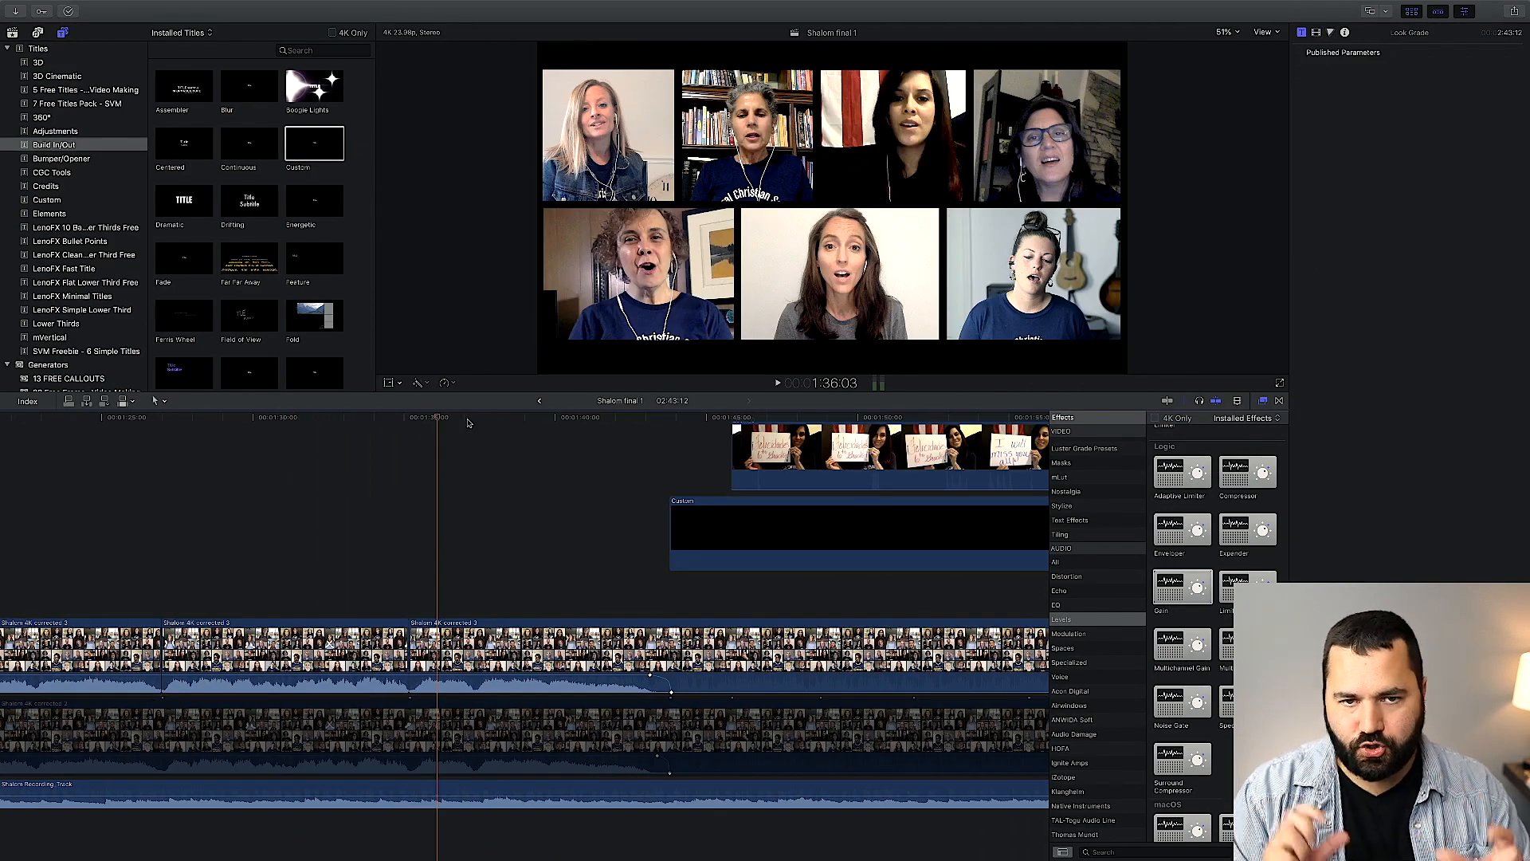
- Locate the panning clips after the sign-holder section, select the first pan and scrub it around 2:03
scroll(467, 423, "right", 13)
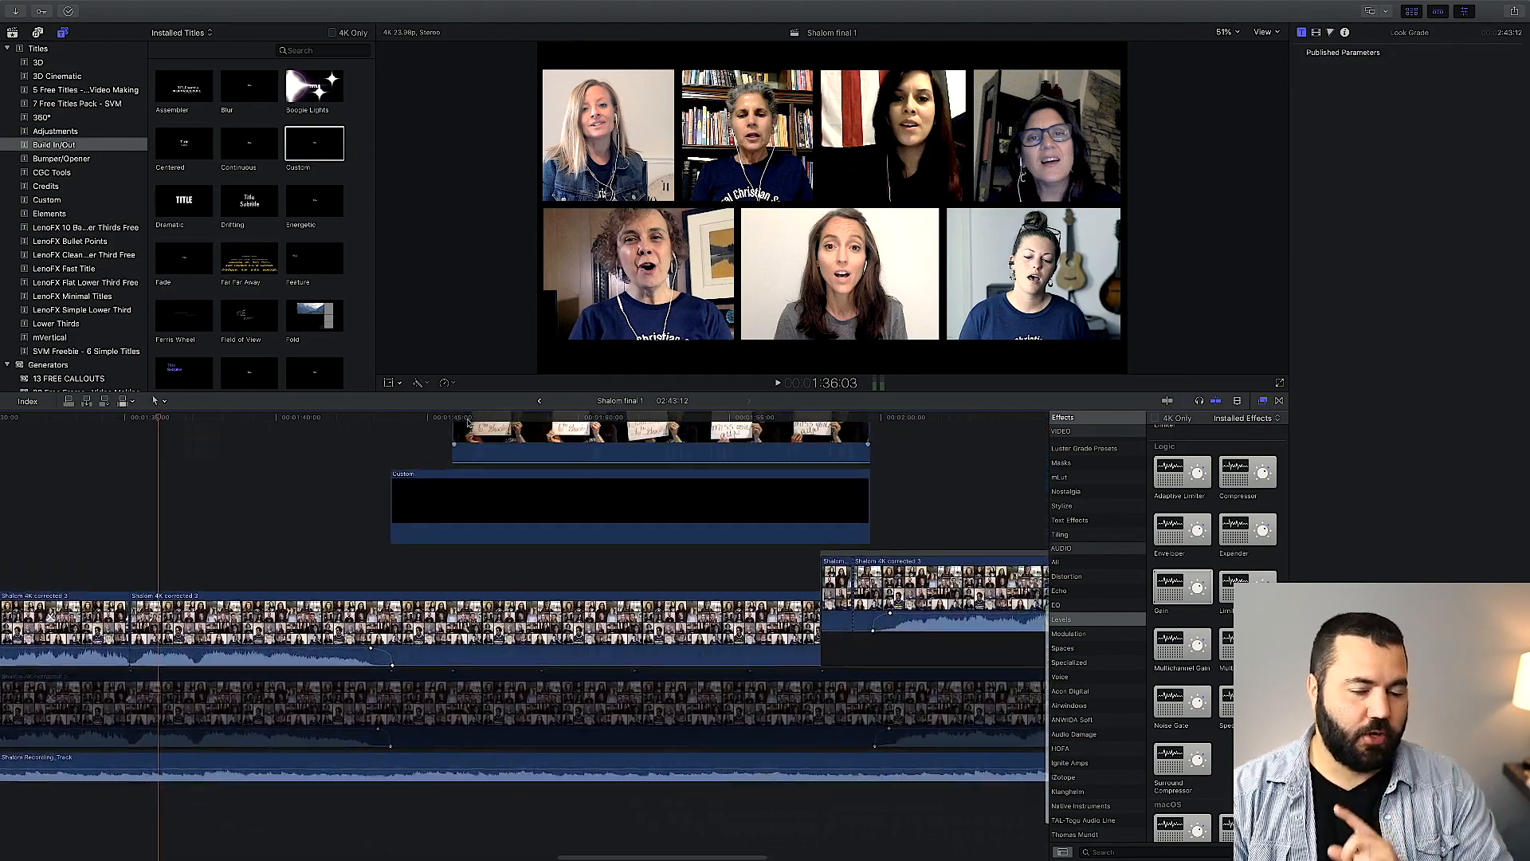
scroll(468, 422, "right", 13)
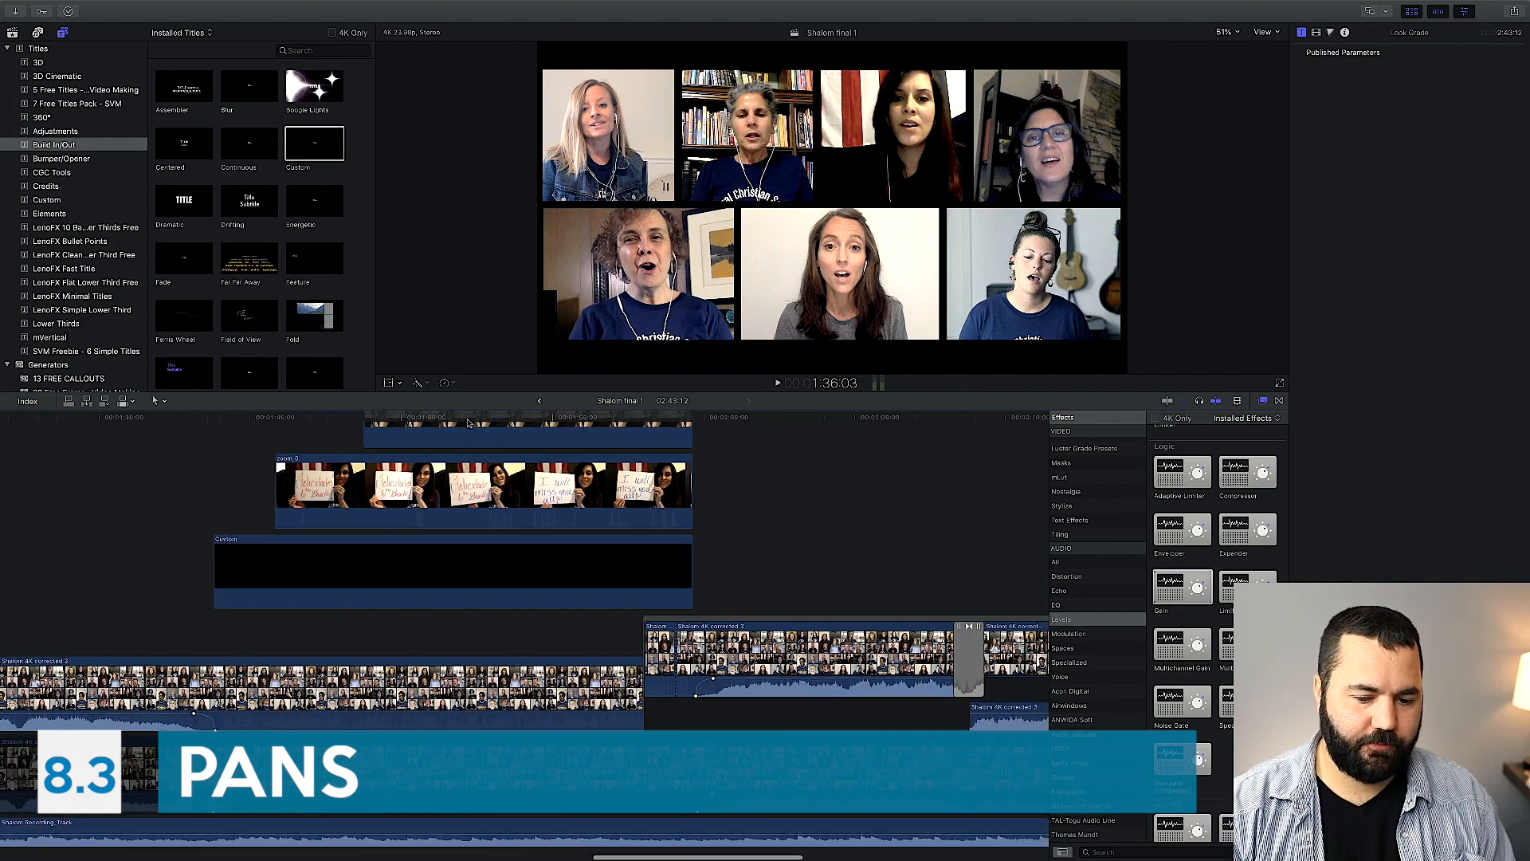
scroll(467, 422, "right", 4)
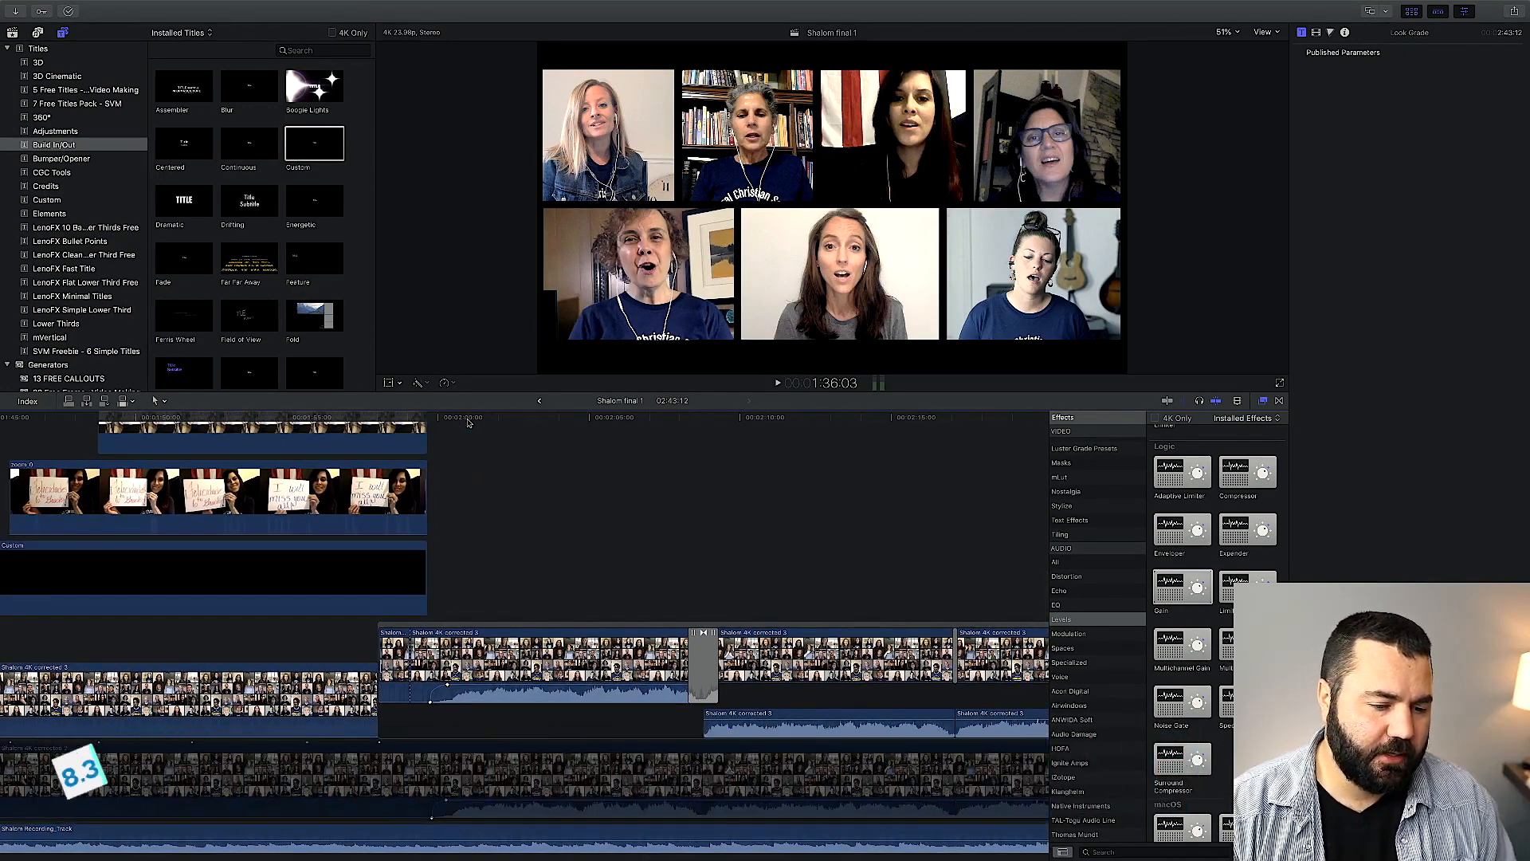
left_click(520, 420)
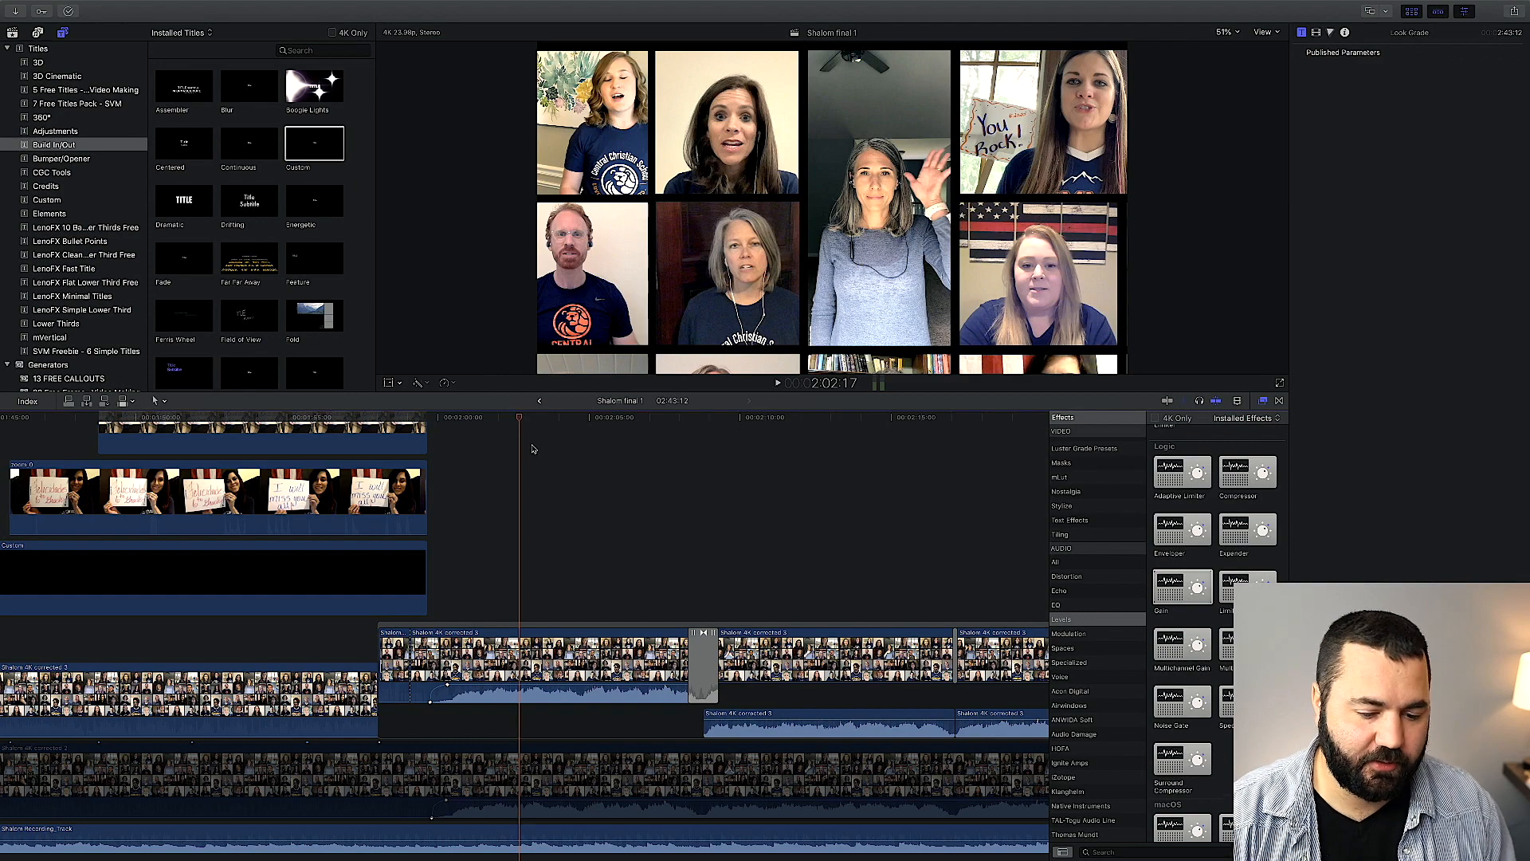
scroll(615, 541, "right", 10)
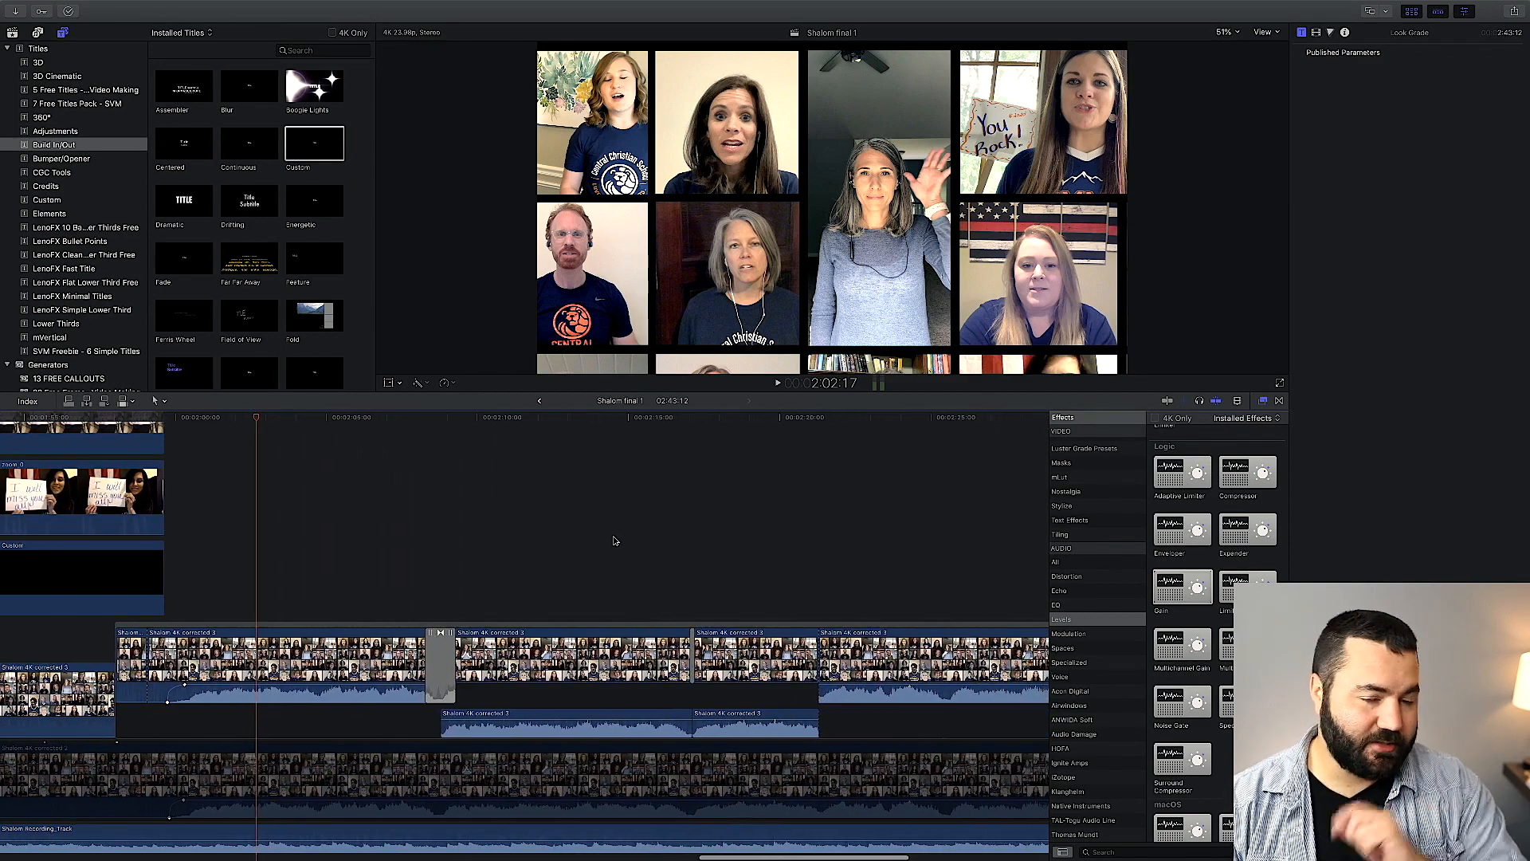
left_click(565, 722)
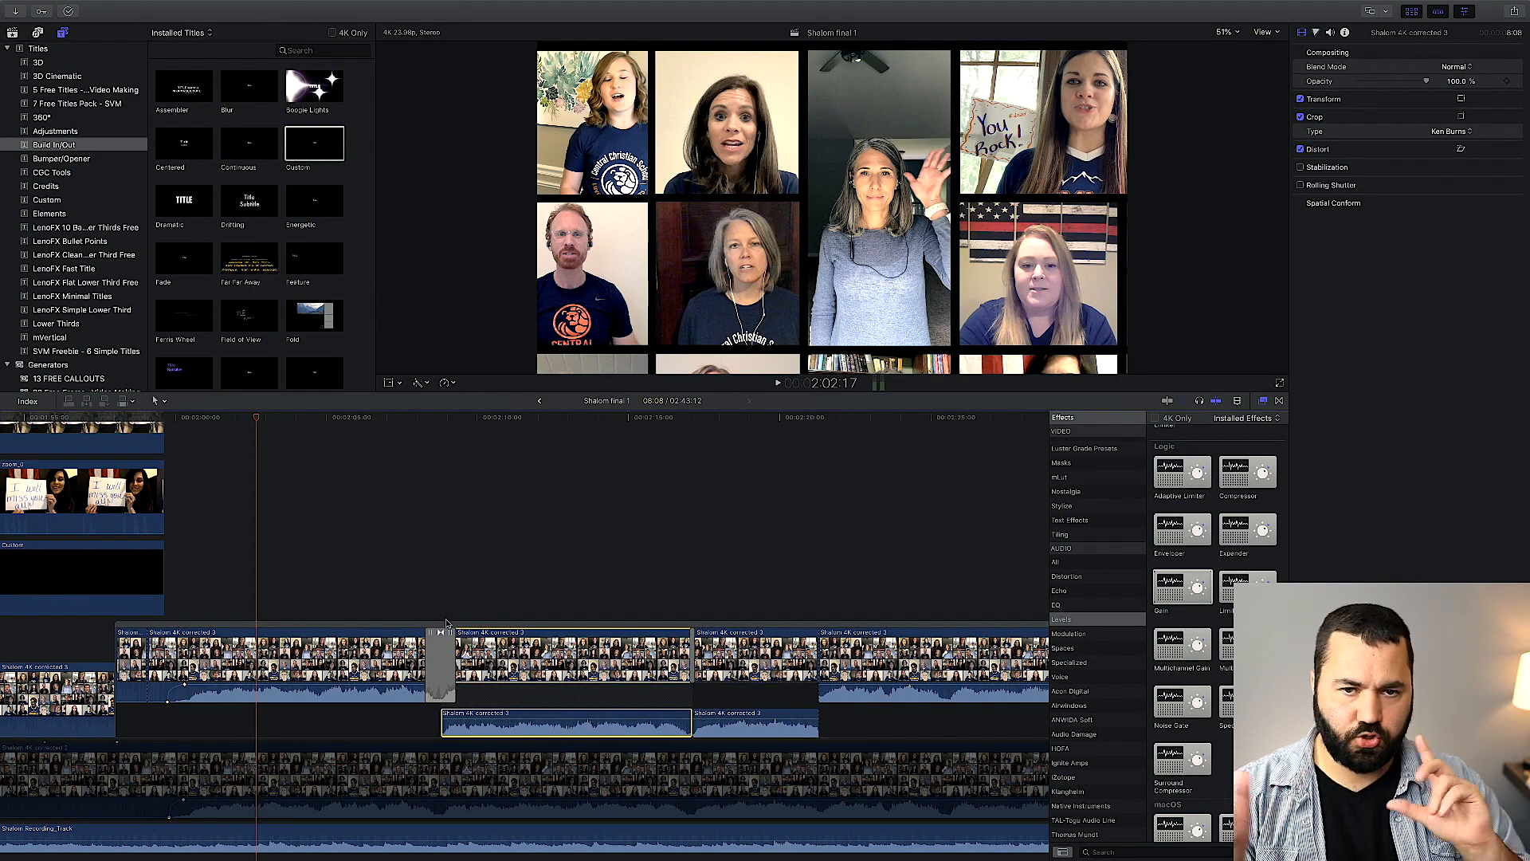
left_click(287, 658)
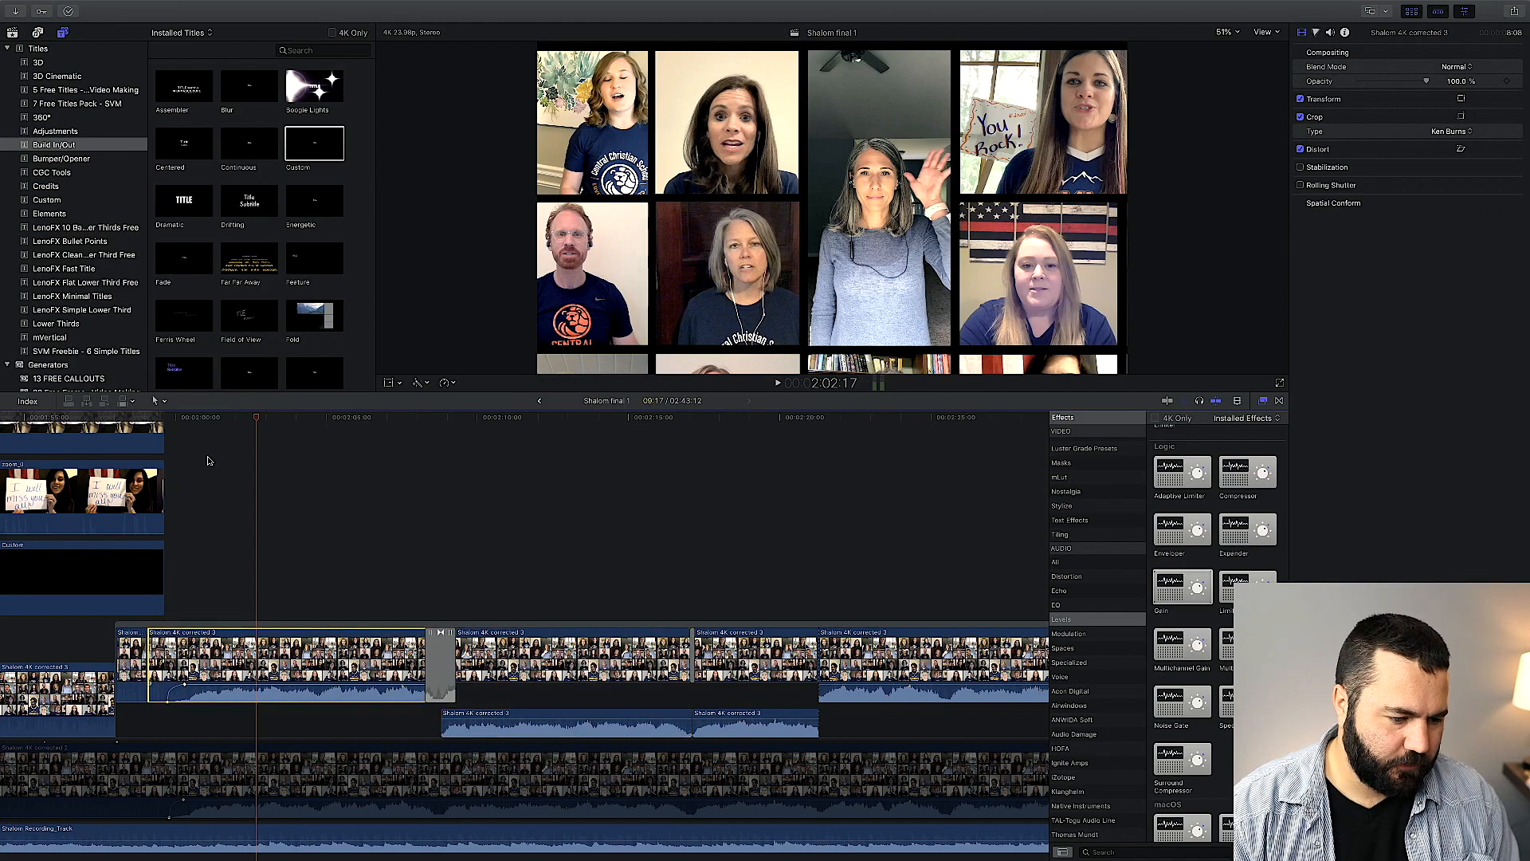
left_click(313, 418)
left_click_drag(322, 422, 271, 430)
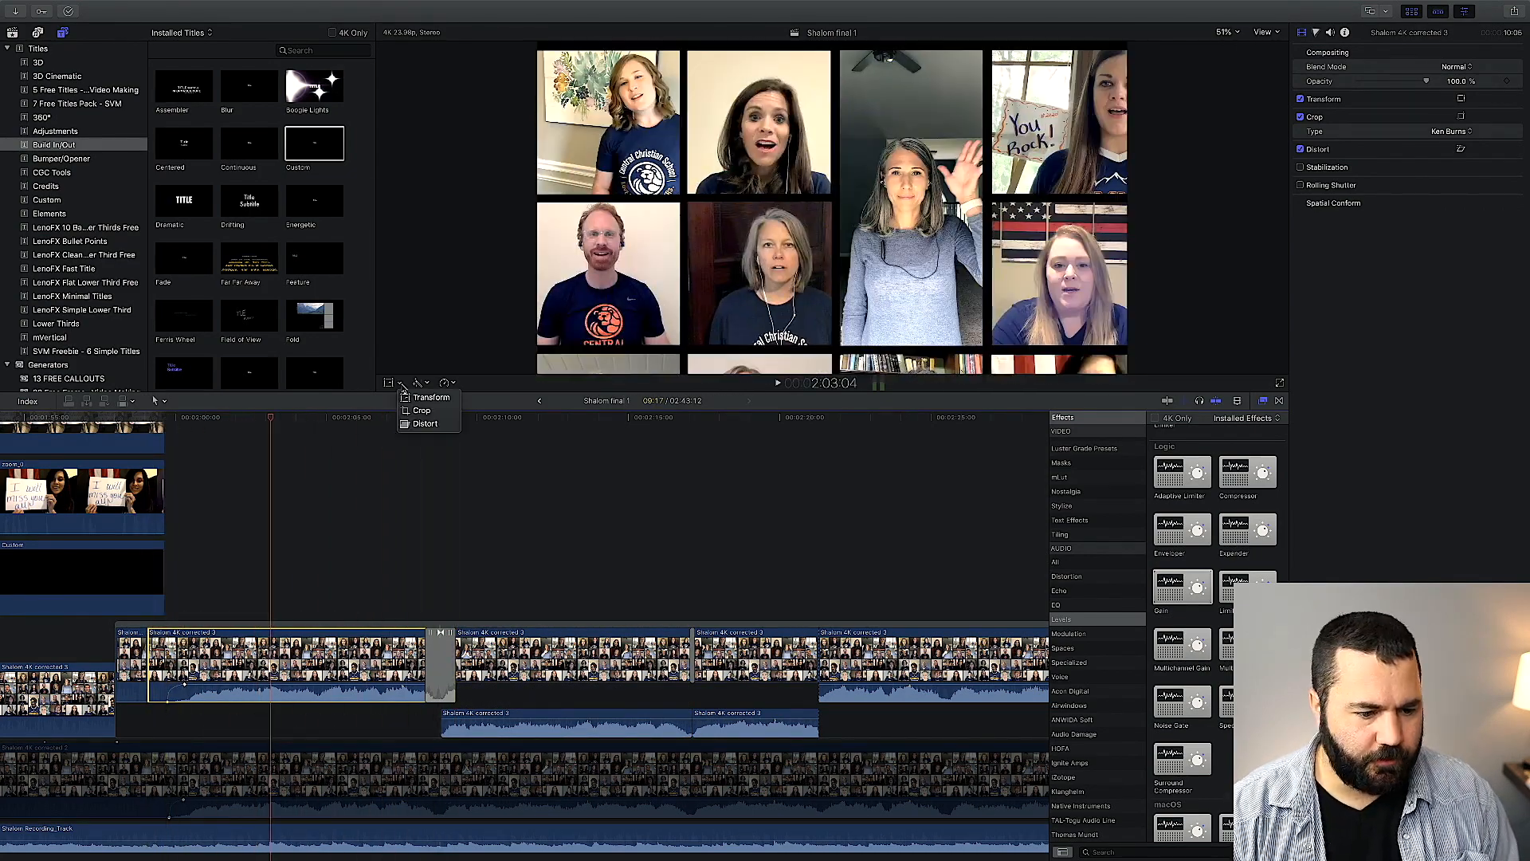
- Nudge the first panning clip's Ken Burns start and end frames inward from the wall's outer edges and finish the crop
left_click(418, 382)
left_click(443, 412)
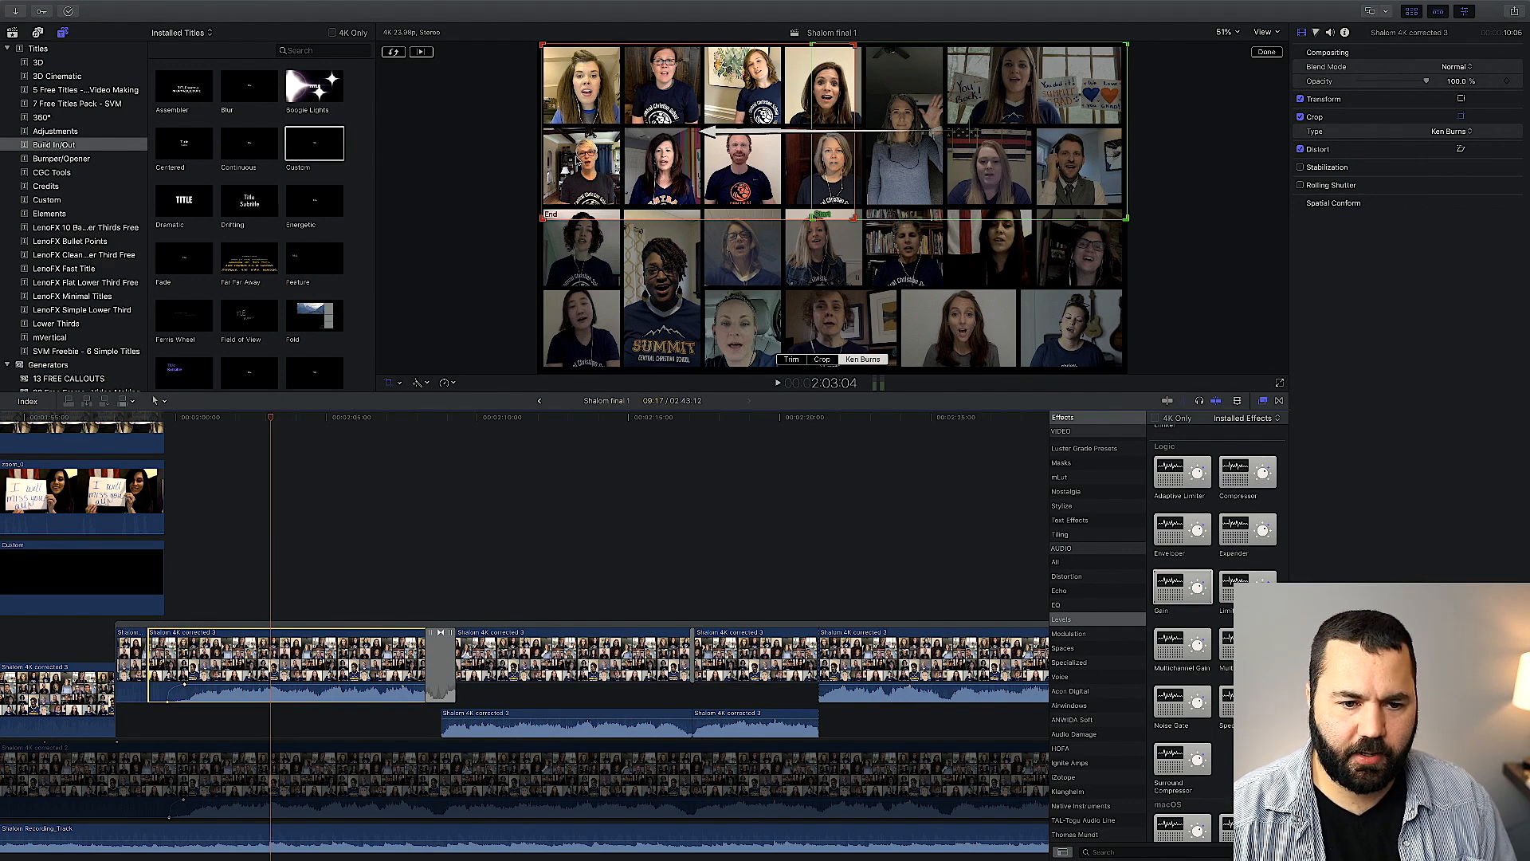
key("Up")
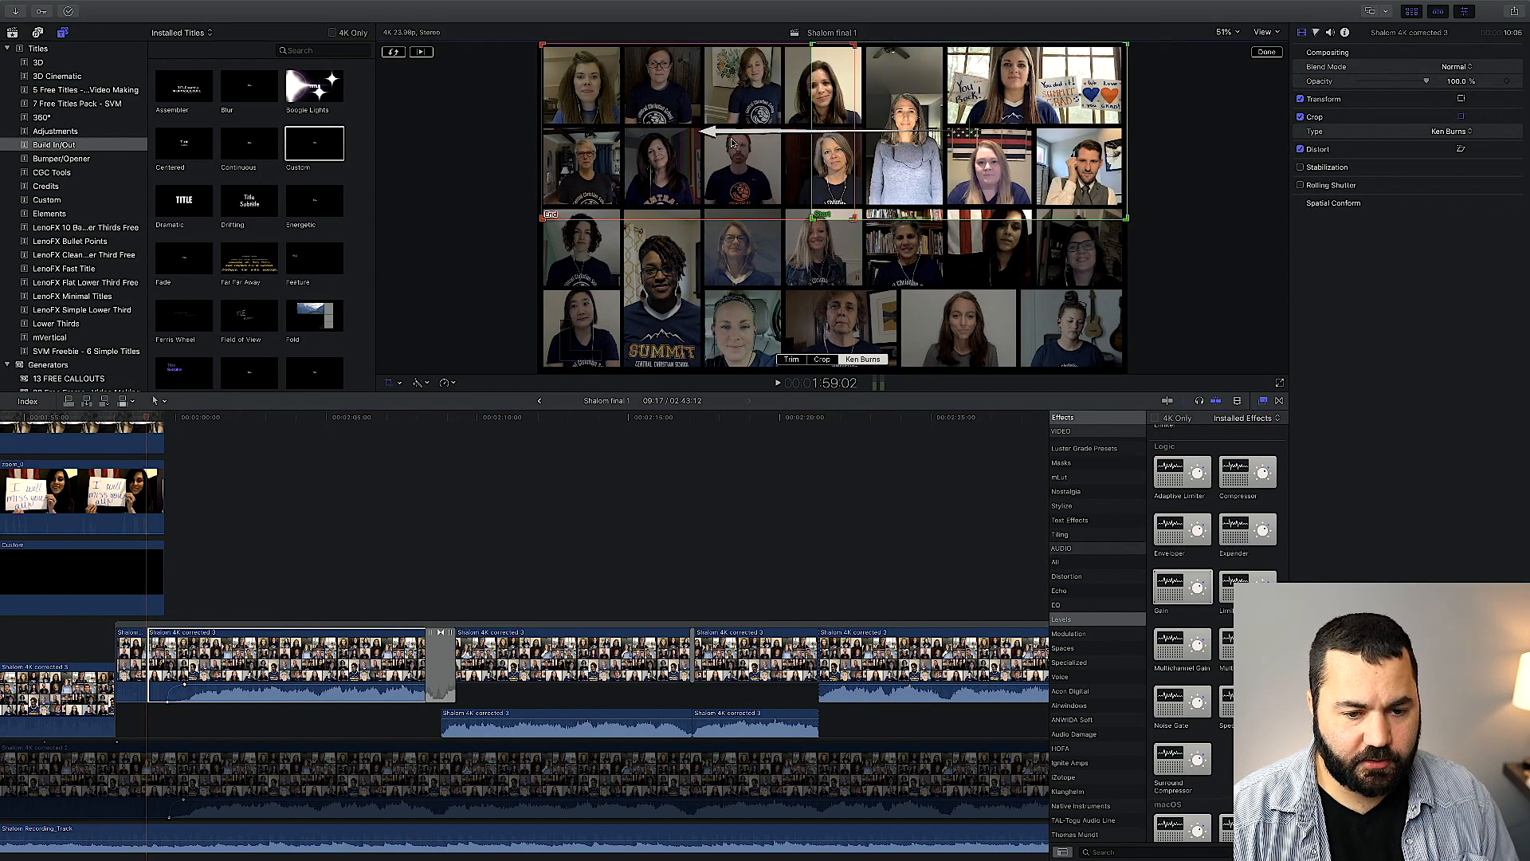
key("Down")
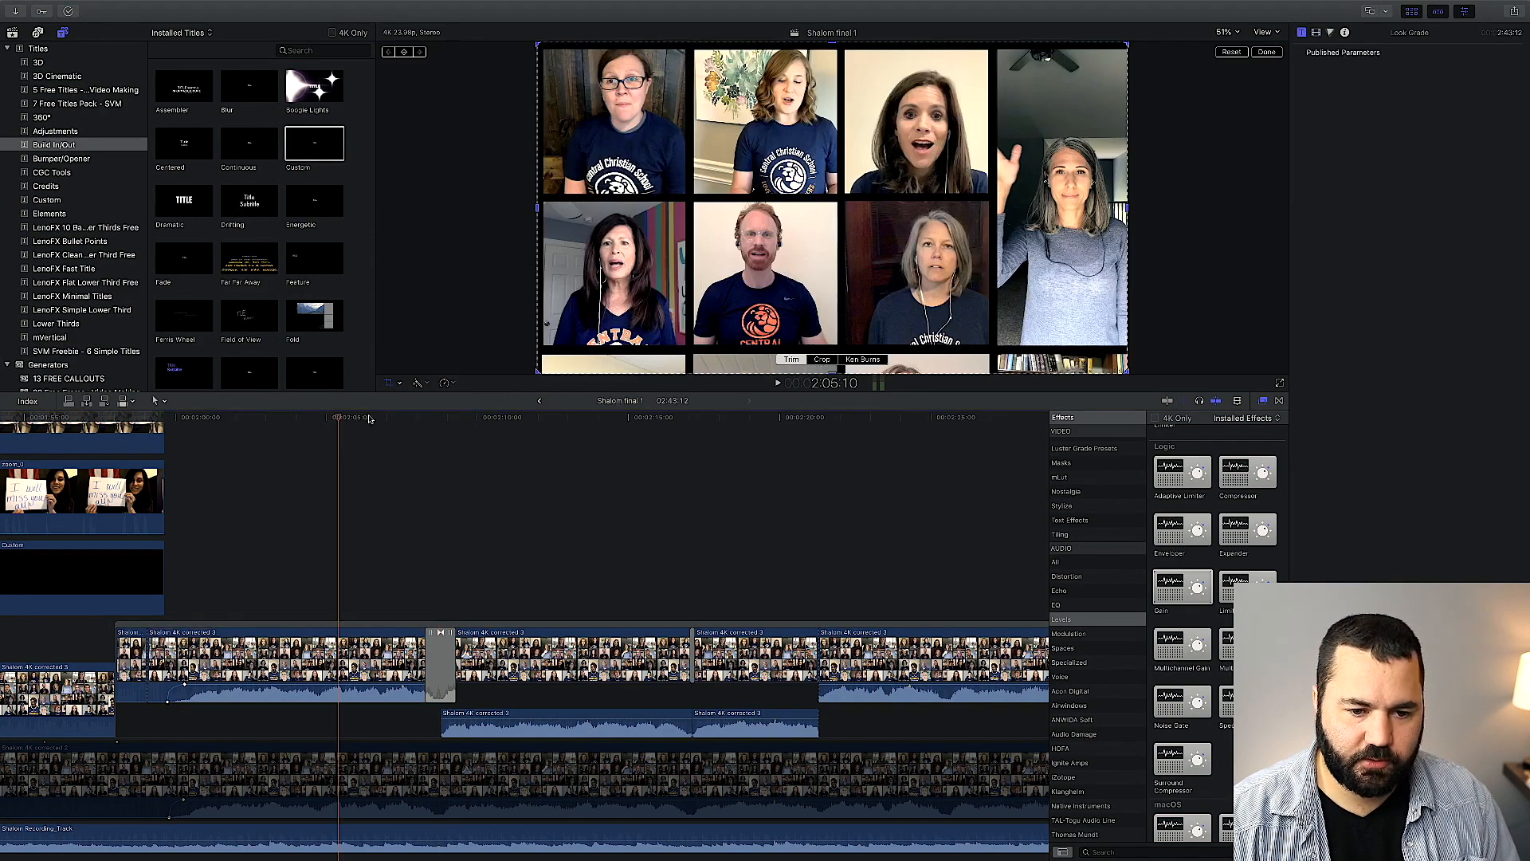
key("Up")
mouse_move(700, 133)
left_mouse_down()
mouse_move(714, 274)
mouse_move(706, 140)
left_mouse_up()
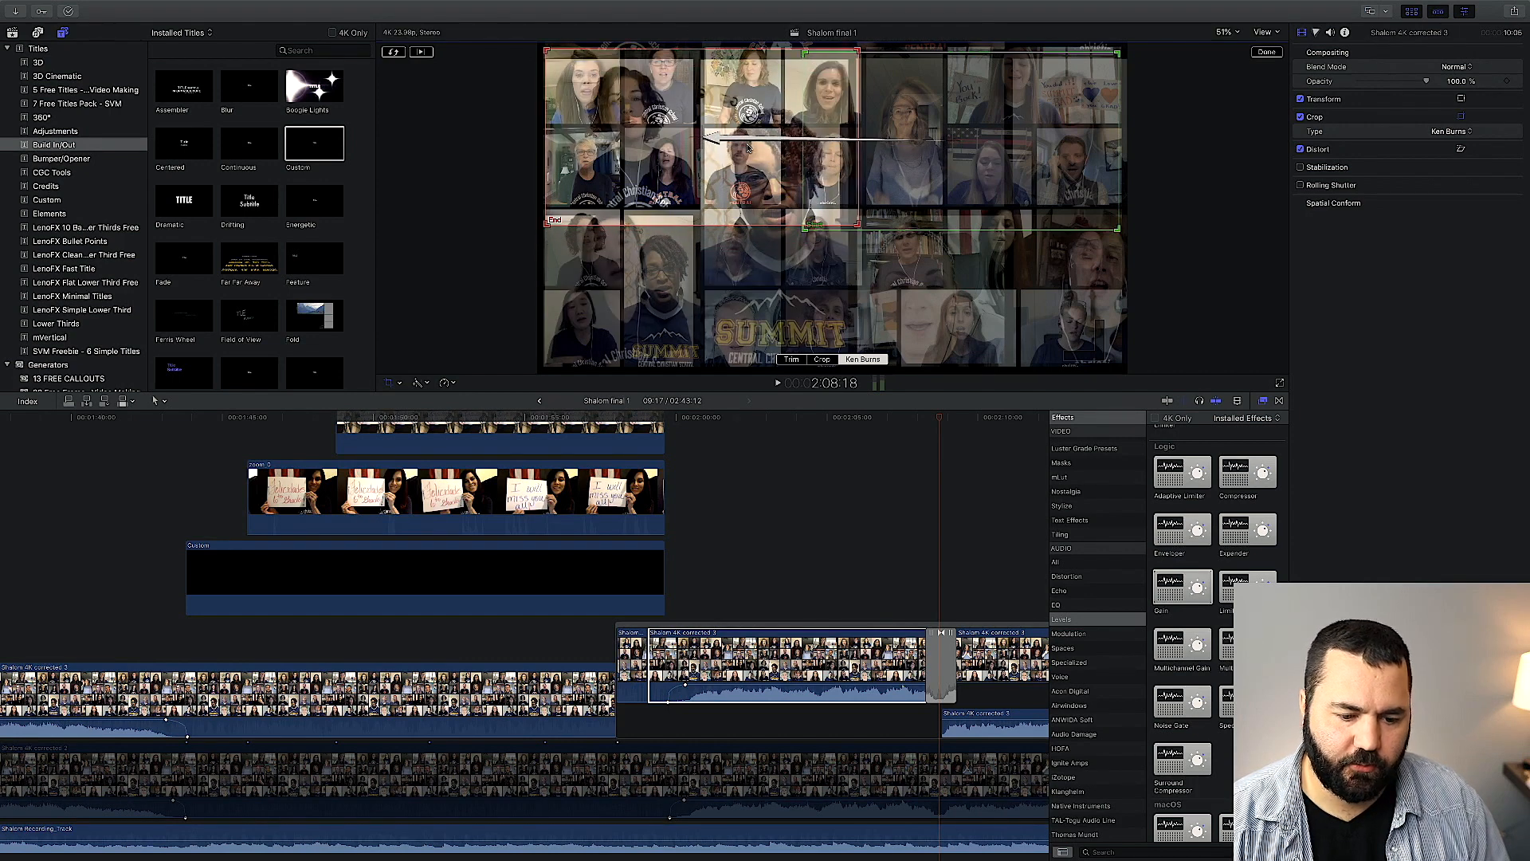
key("Up")
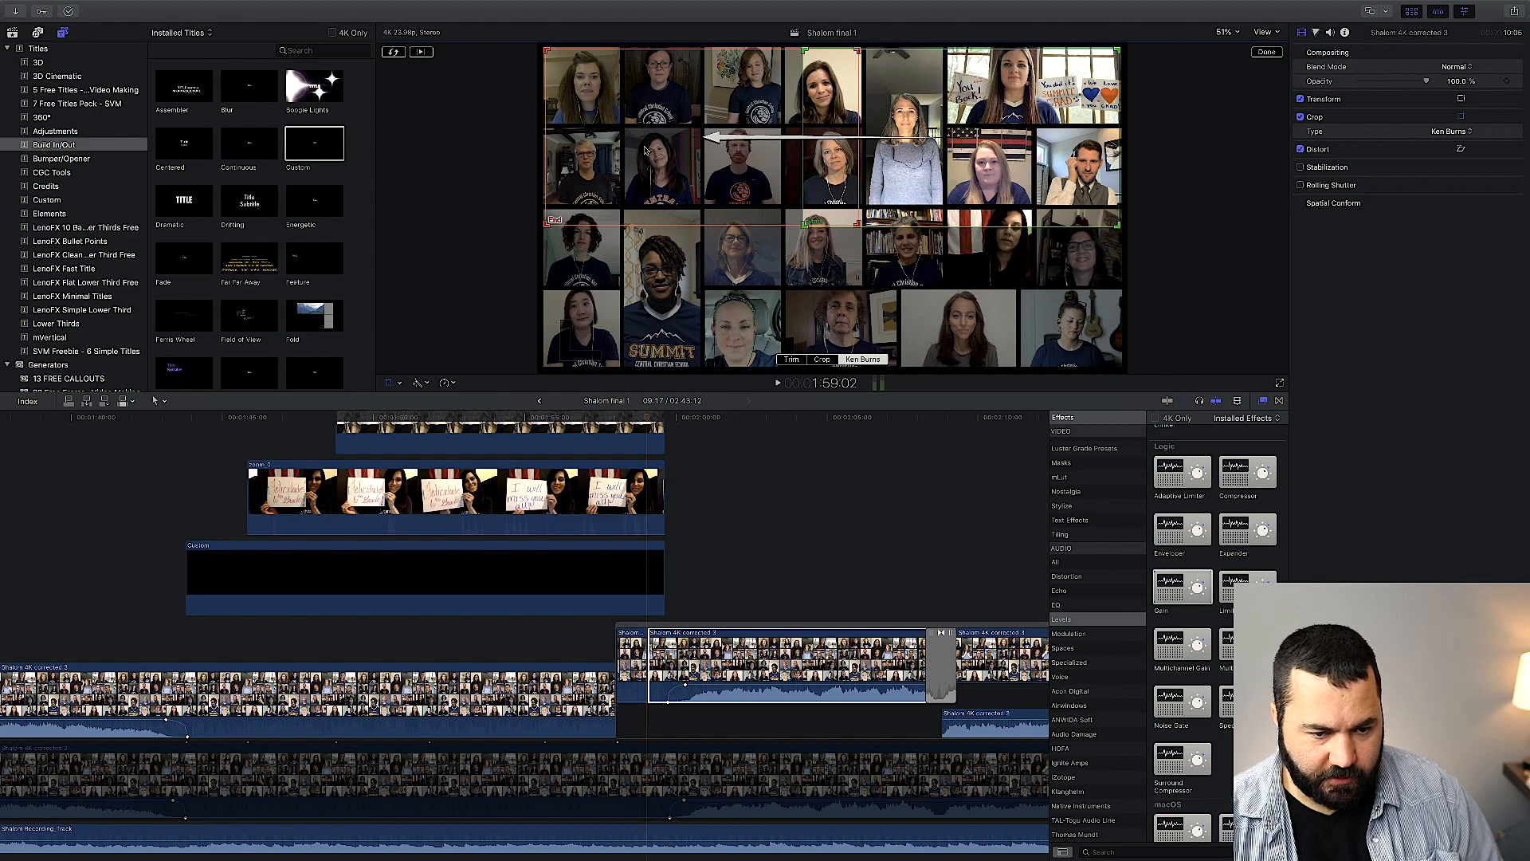
left_click(1266, 52)
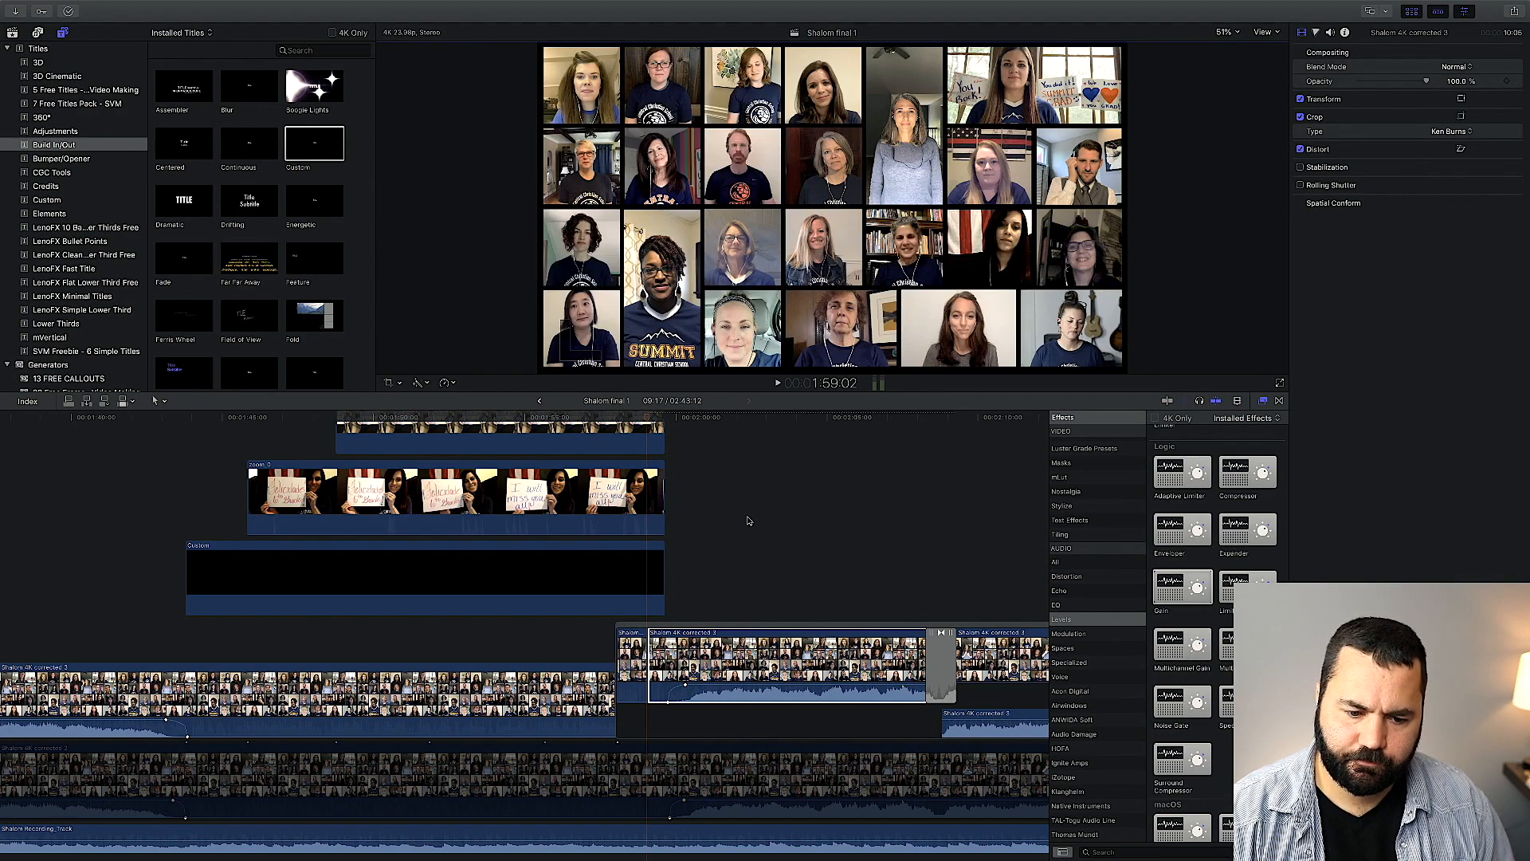
- Play the panning sequence from 1:59, and the sign-holder section from about 1:44 into the pan
key("space")
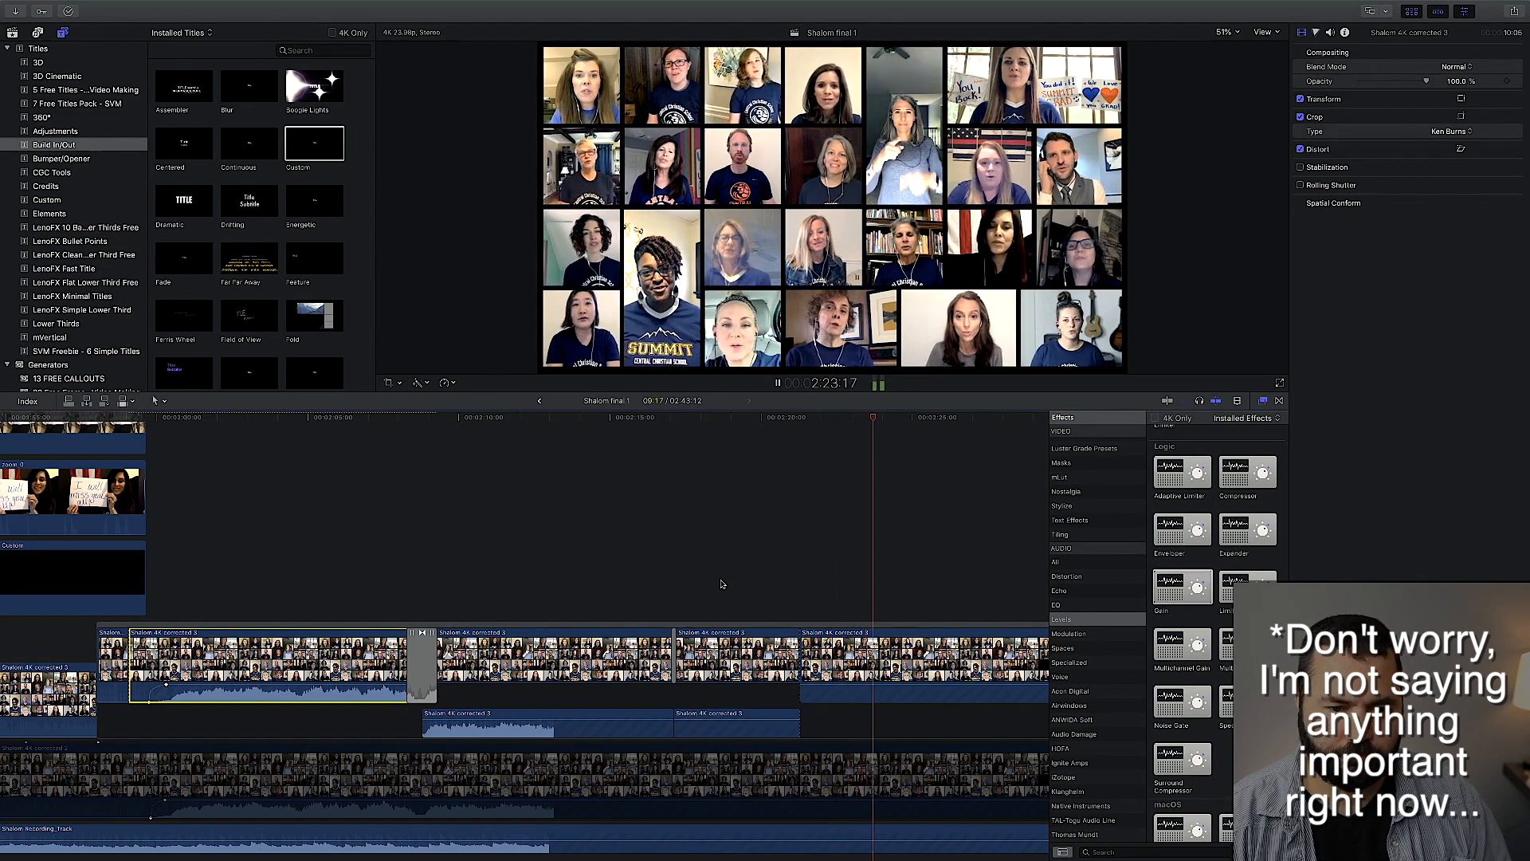
key("space")
scroll(721, 584, "right", 5)
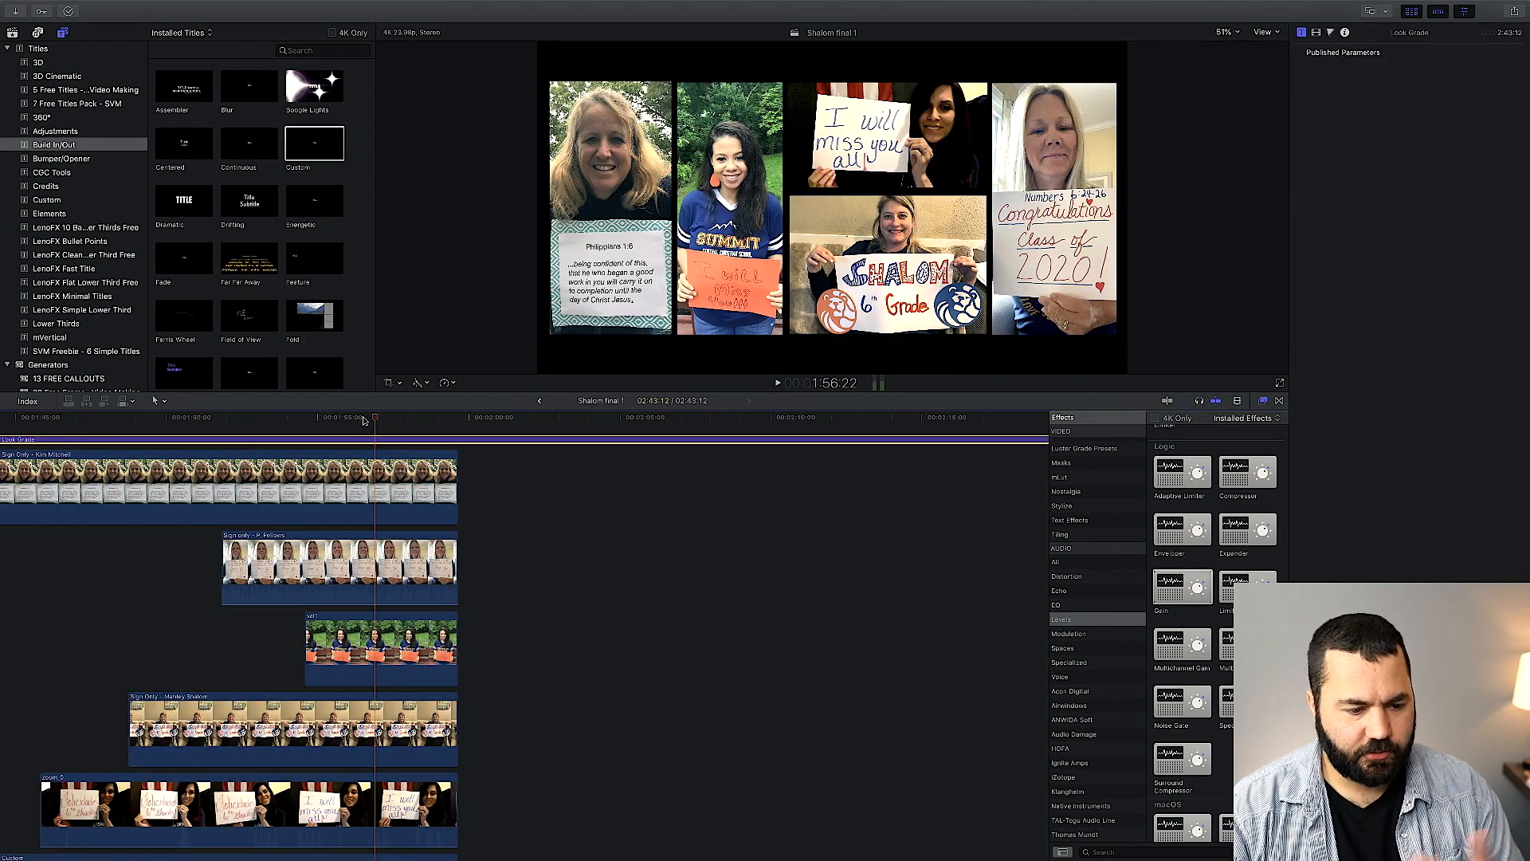
scroll(363, 420, "left", 5)
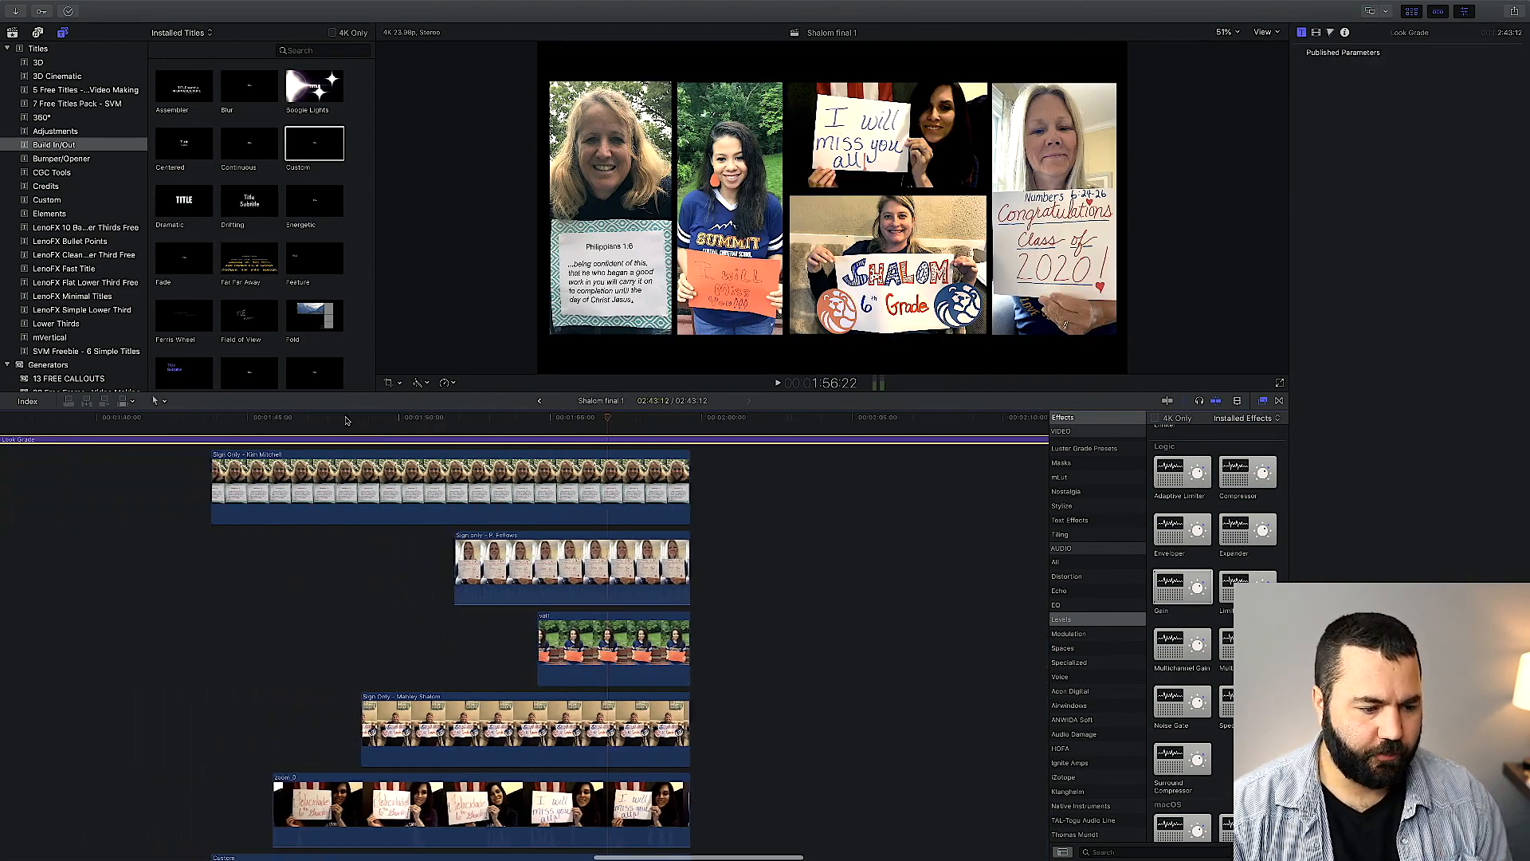
left_click(242, 420)
key("space")
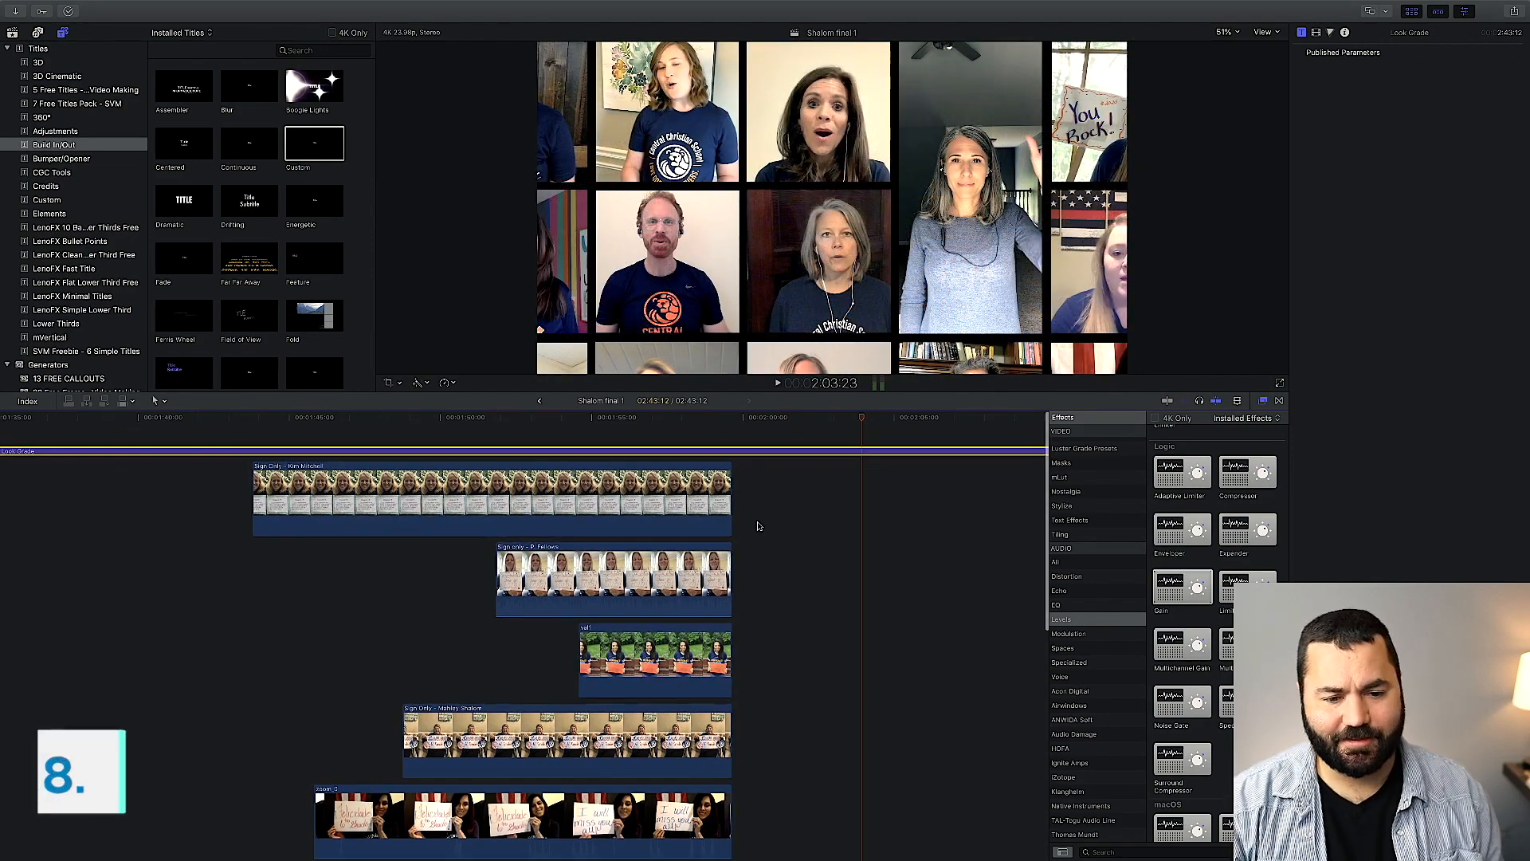
- Review the Look Grade adjustment layer's colour, saturation and exposure settings with the full video wall at about 43 s
scroll(758, 526, "left", 10)
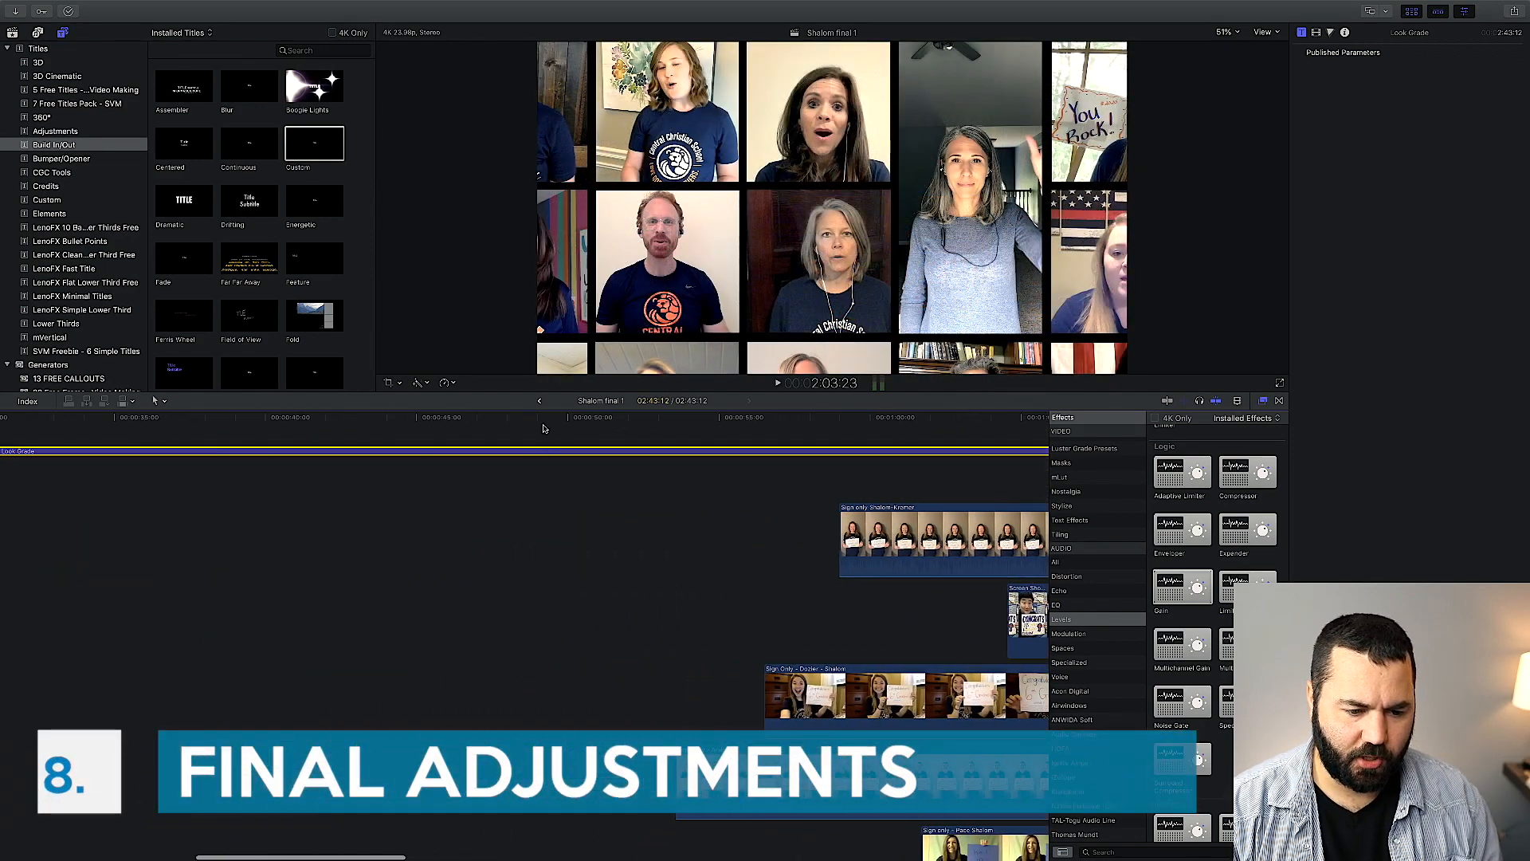
left_click(548, 426)
scroll(556, 424, "left", 5)
left_click(580, 419)
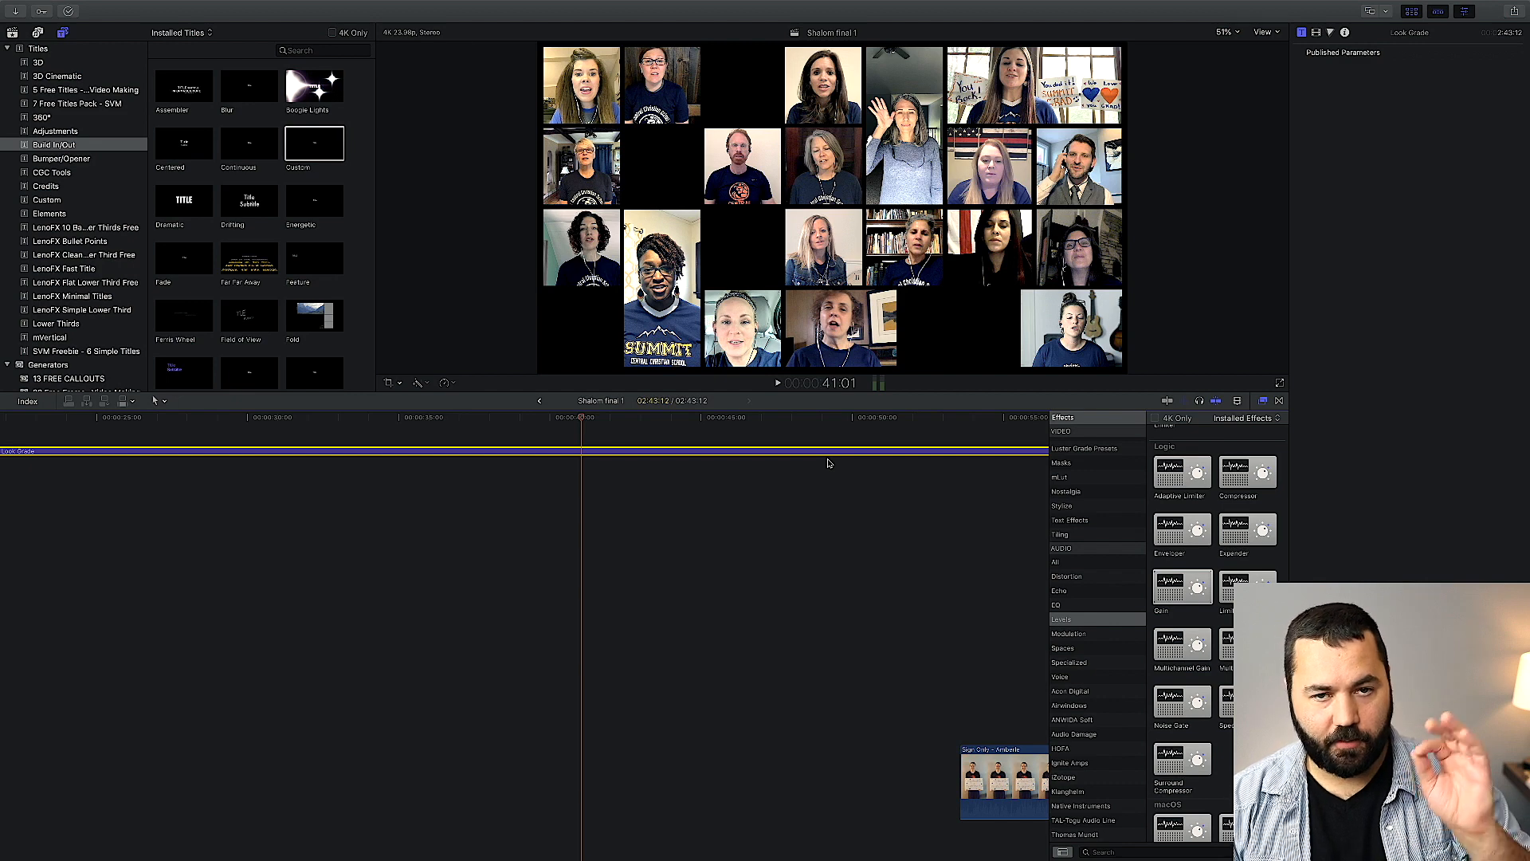
left_click(671, 418)
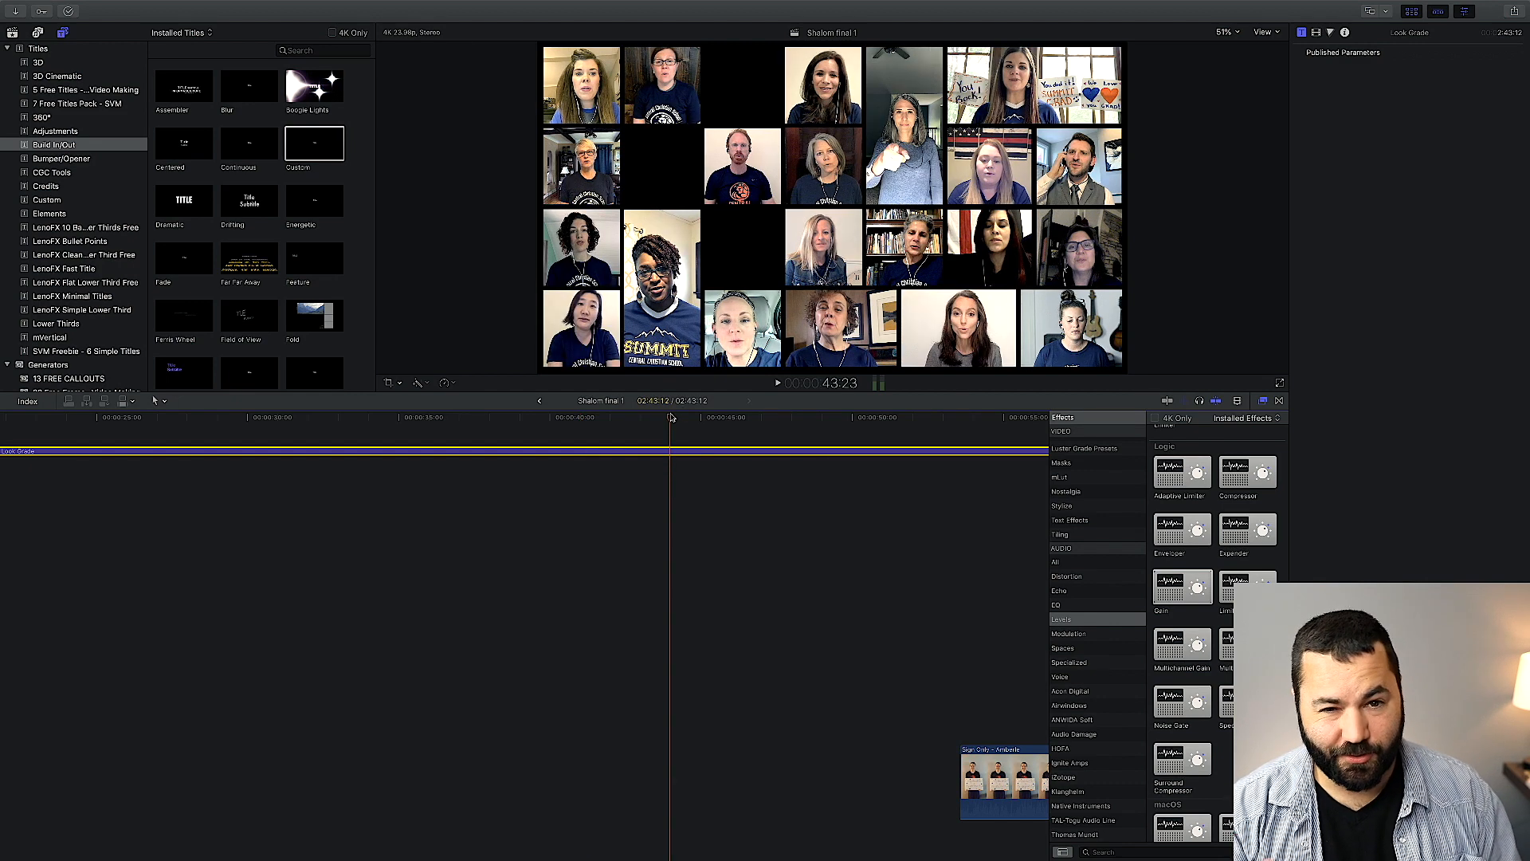
scroll(671, 417, "right", 2)
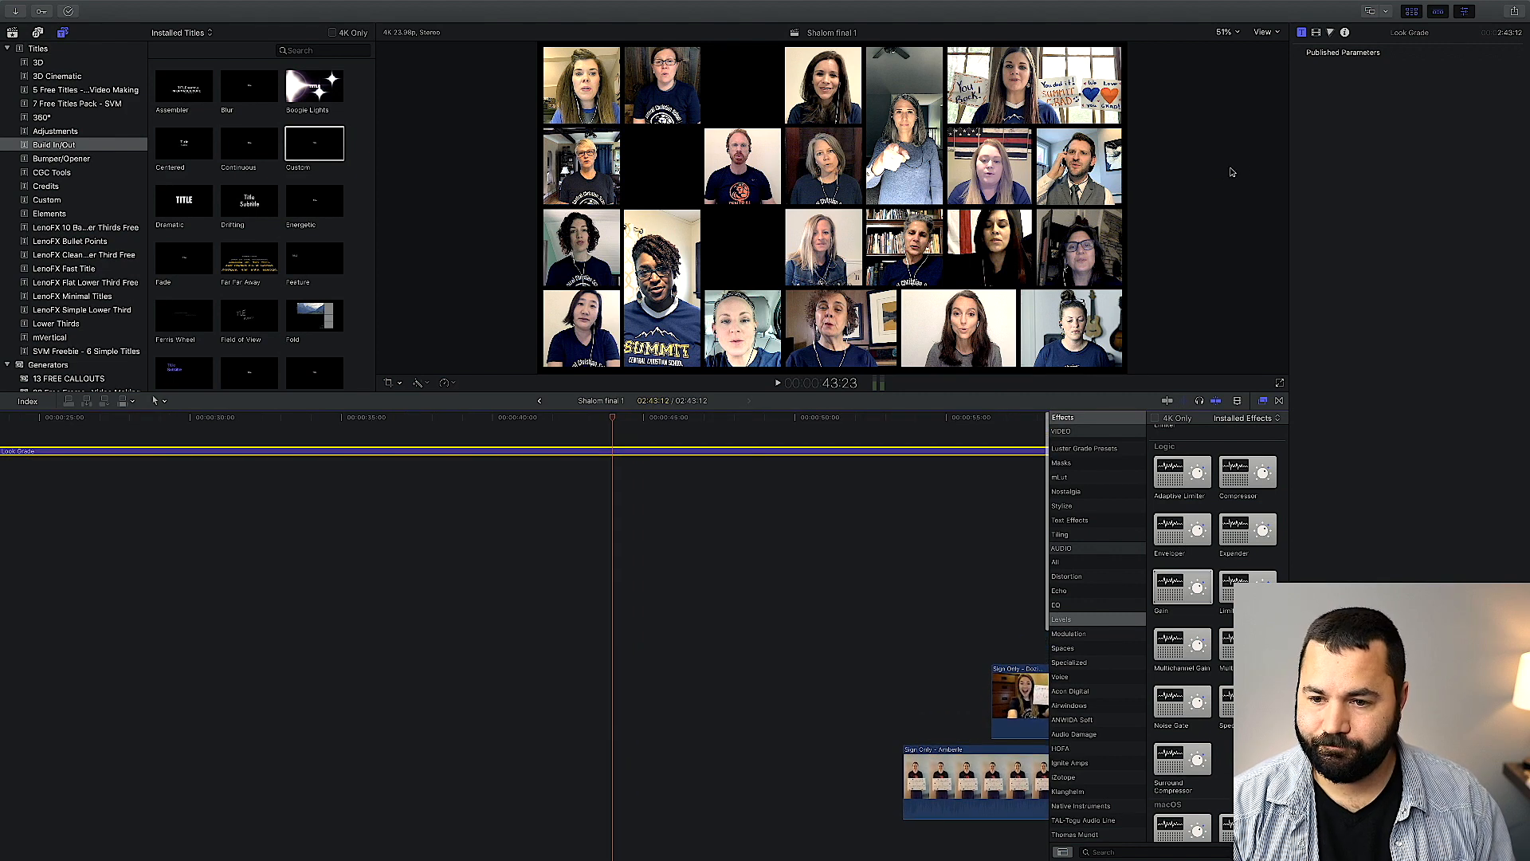
left_click(1330, 33)
left_click(1335, 71)
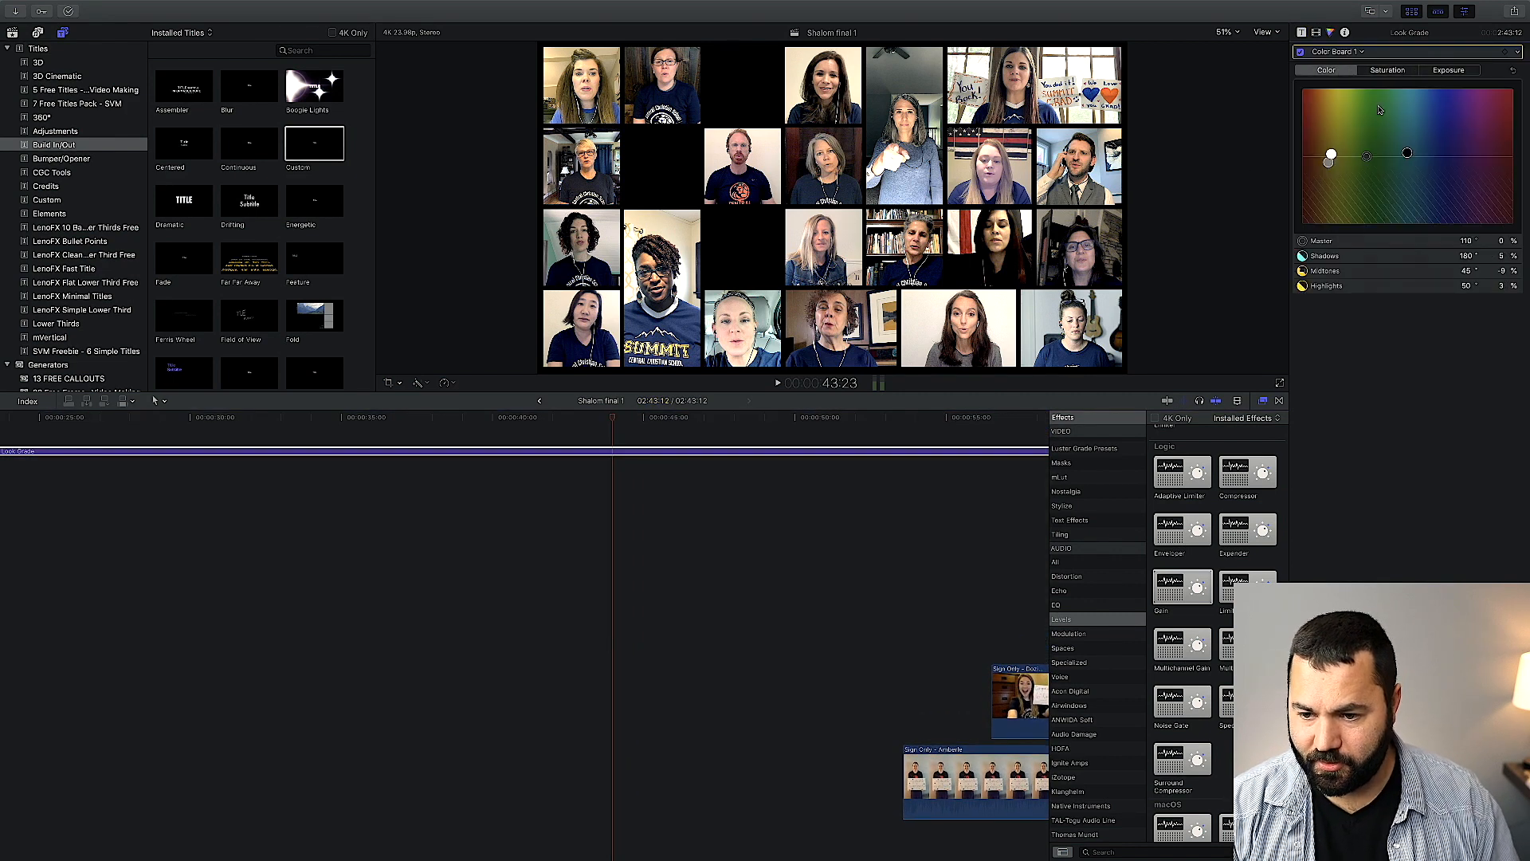
left_click(1387, 70)
left_click(1448, 71)
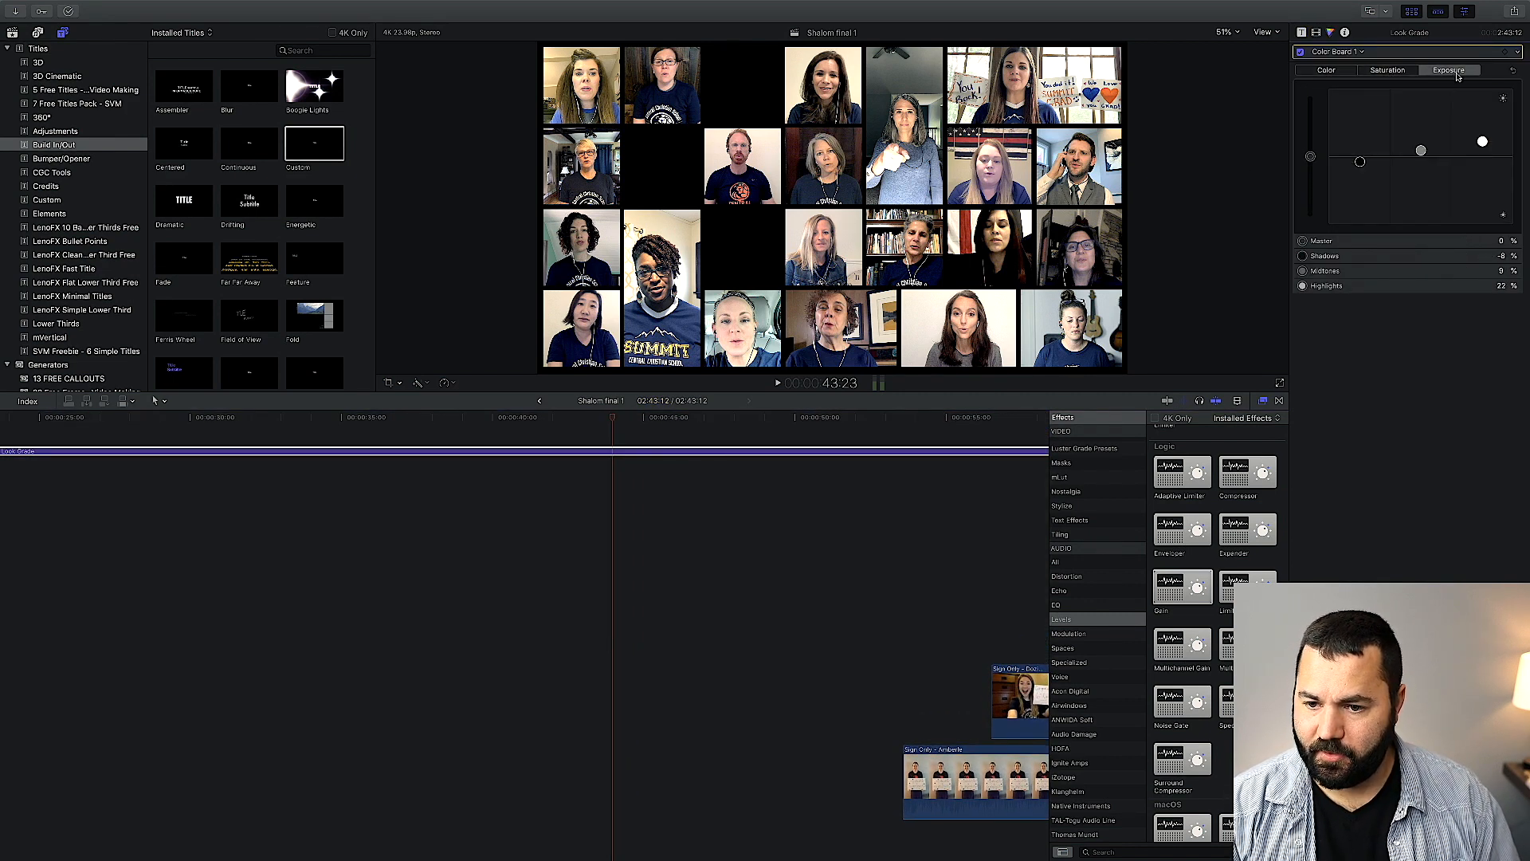
- Inspect the Sharpen effect on the Look Grade layer and show the Blur category in the effects library
left_click(1316, 33)
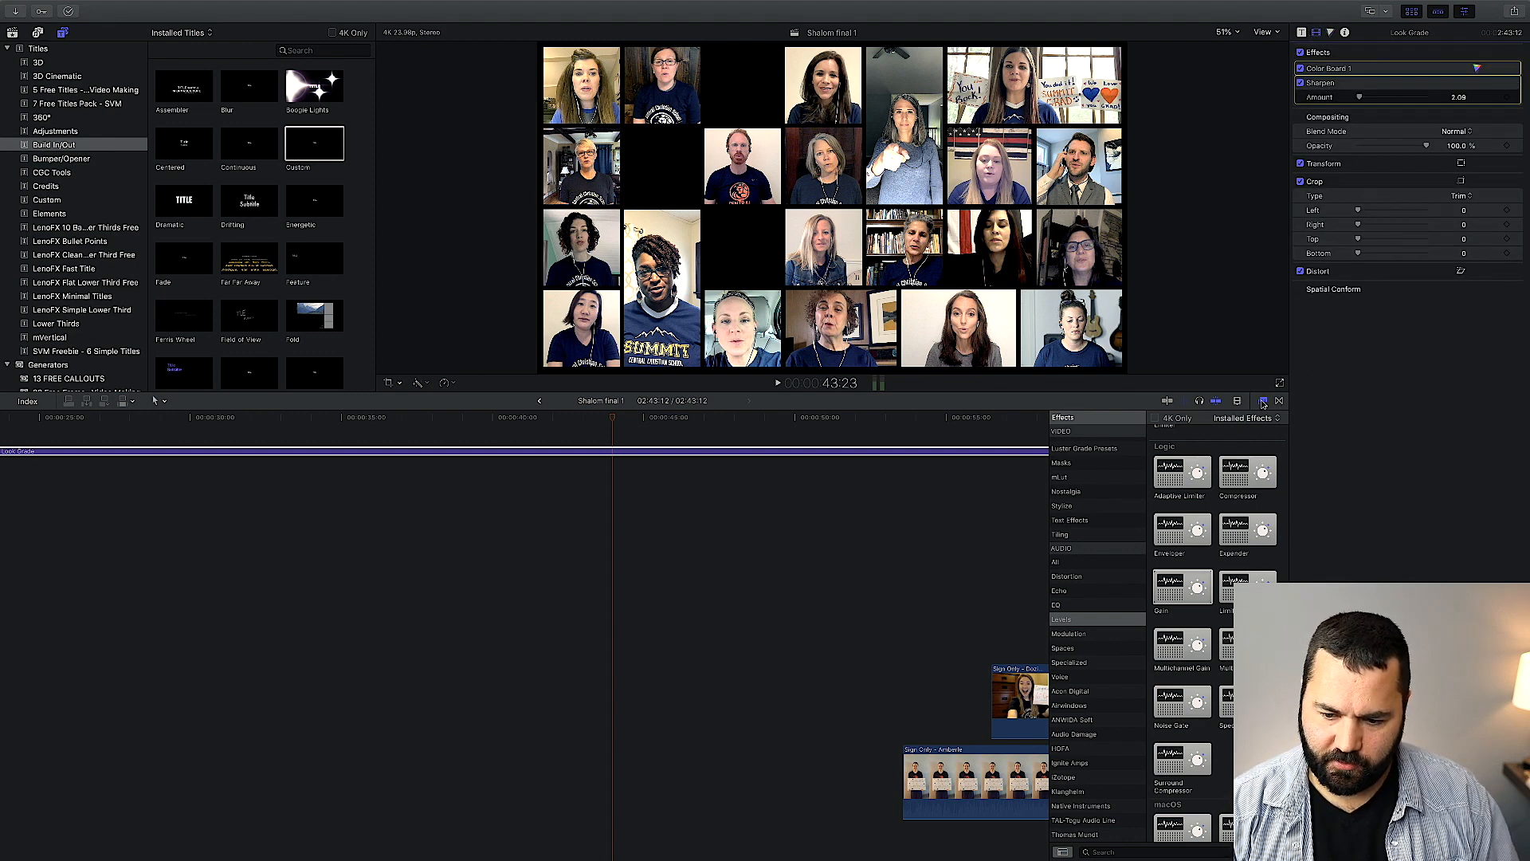
scroll(1126, 523, "up", 2)
scroll(1126, 523, "up", 8)
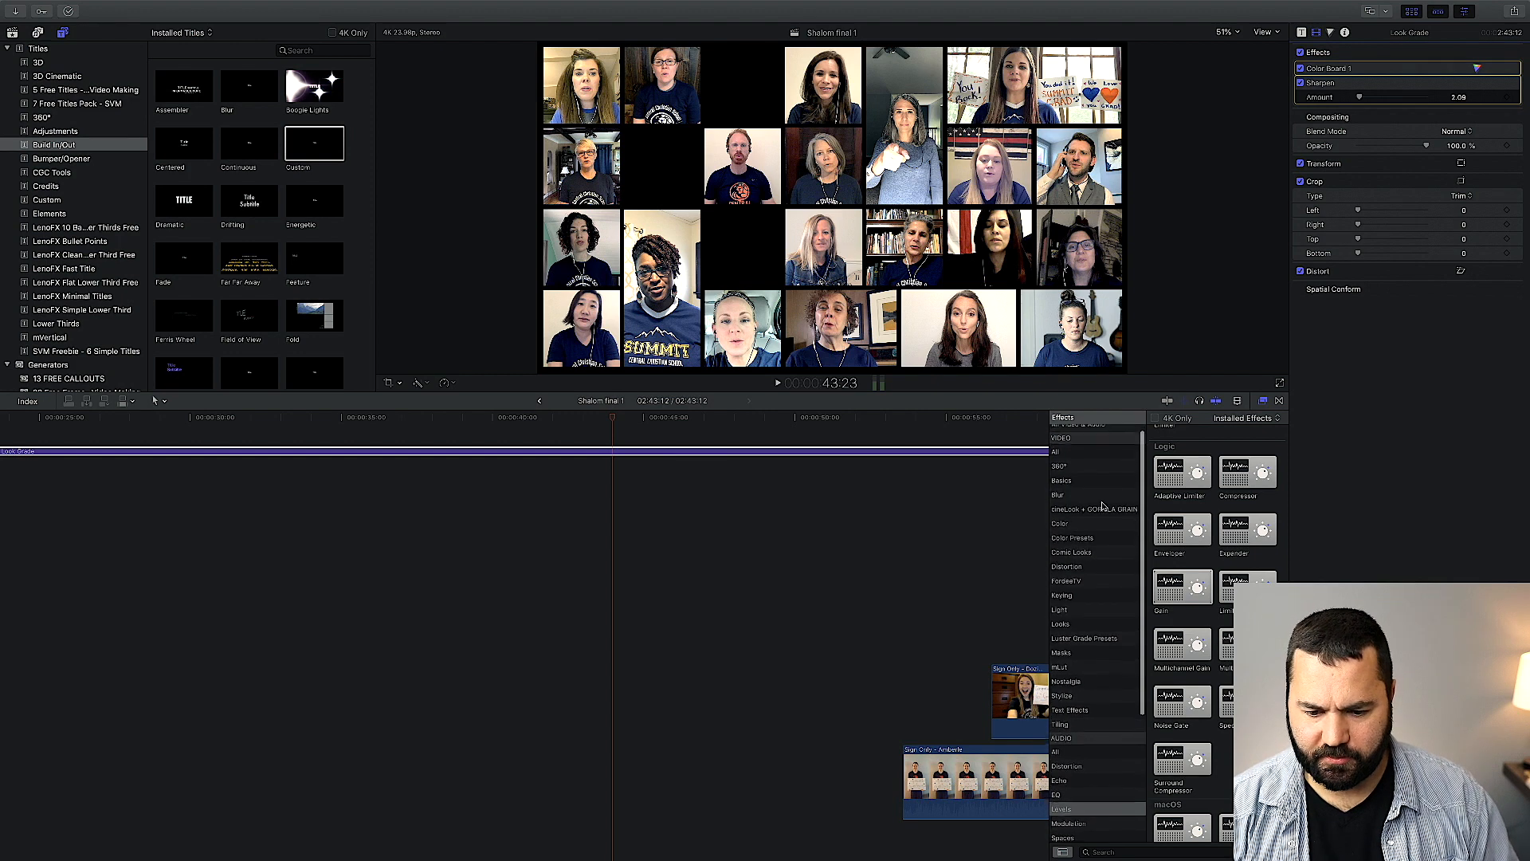
left_click(1074, 502)
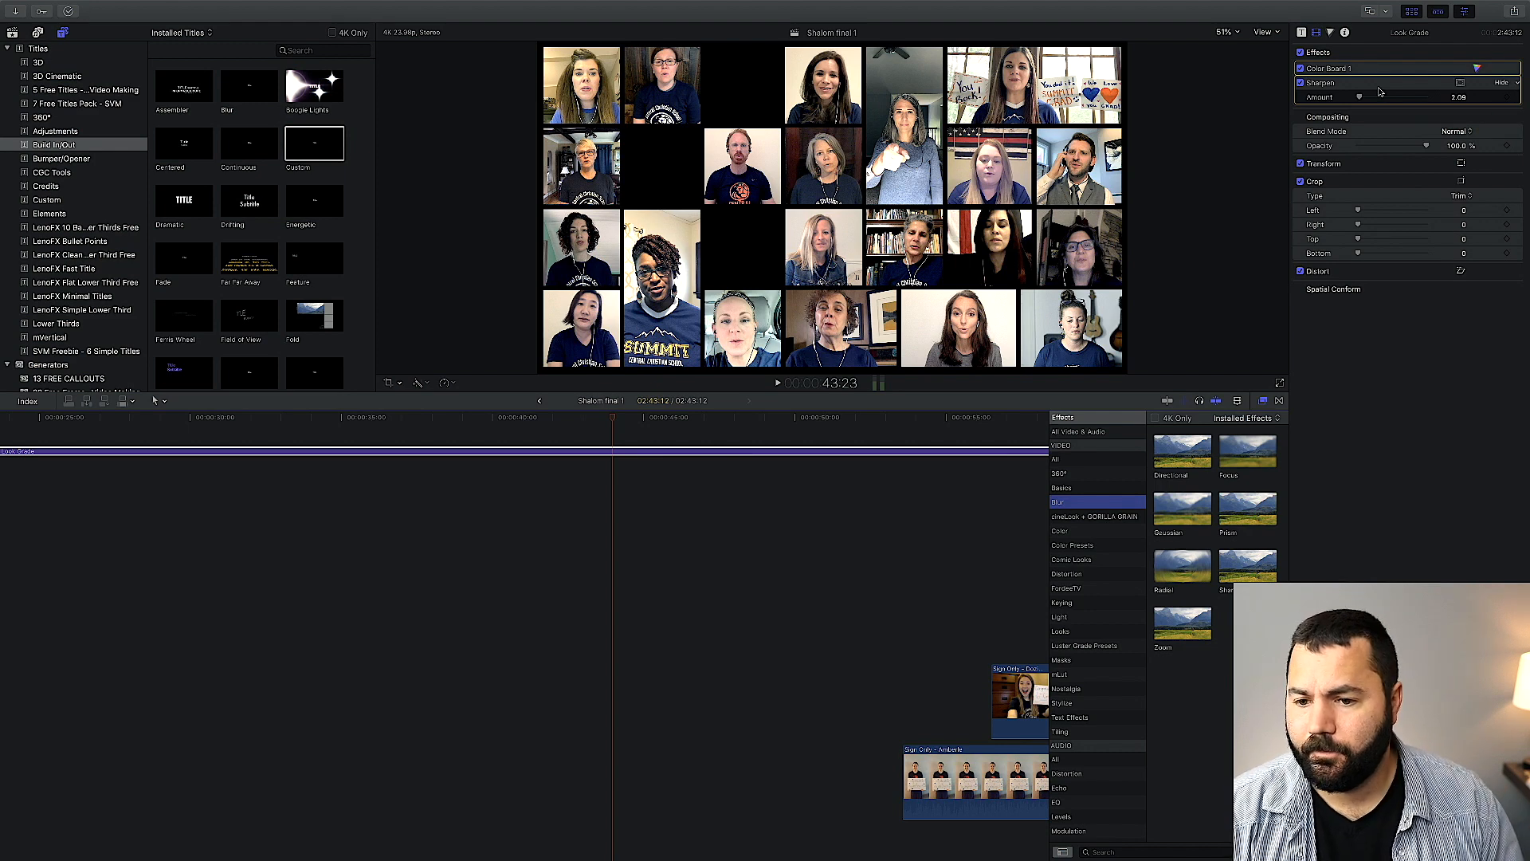
scroll(871, 578, "down", 5)
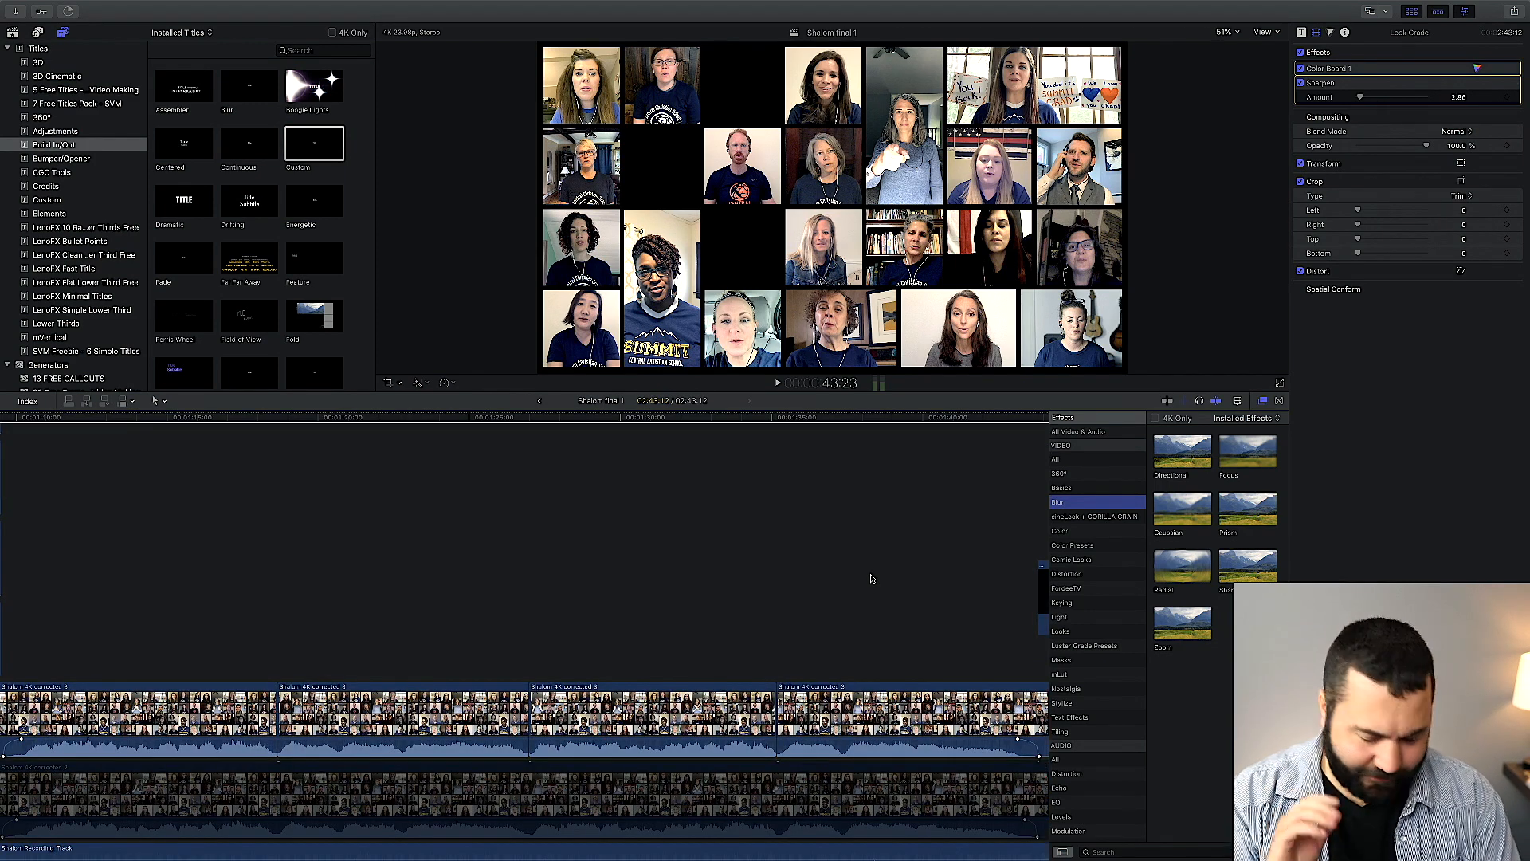